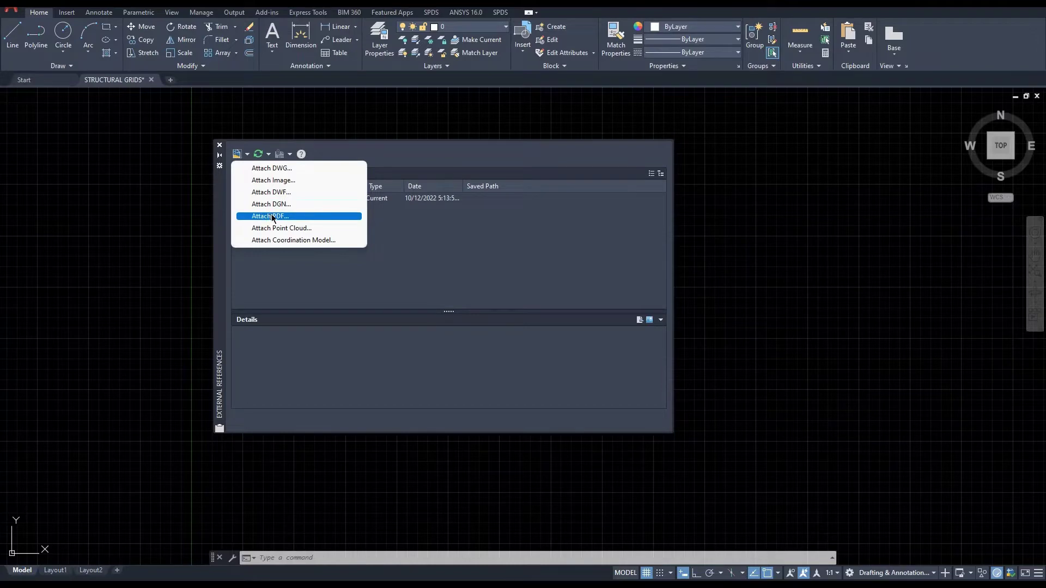
Choose the Construction Drawings PDF from the LESSON 4 folder as the reference file to attach.
{"action": "left_click", "coordinate": [271, 217]}
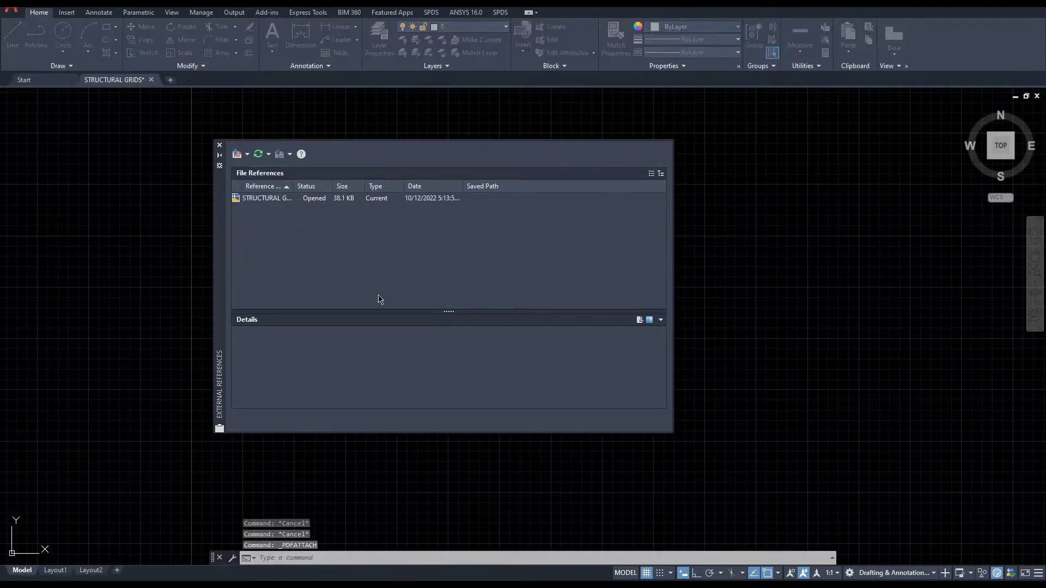
{"action": "left_click_drag", "start_coordinate": [469, 157], "coordinate": [399, 128]}
{"action": "left_click", "coordinate": [398, 184]}
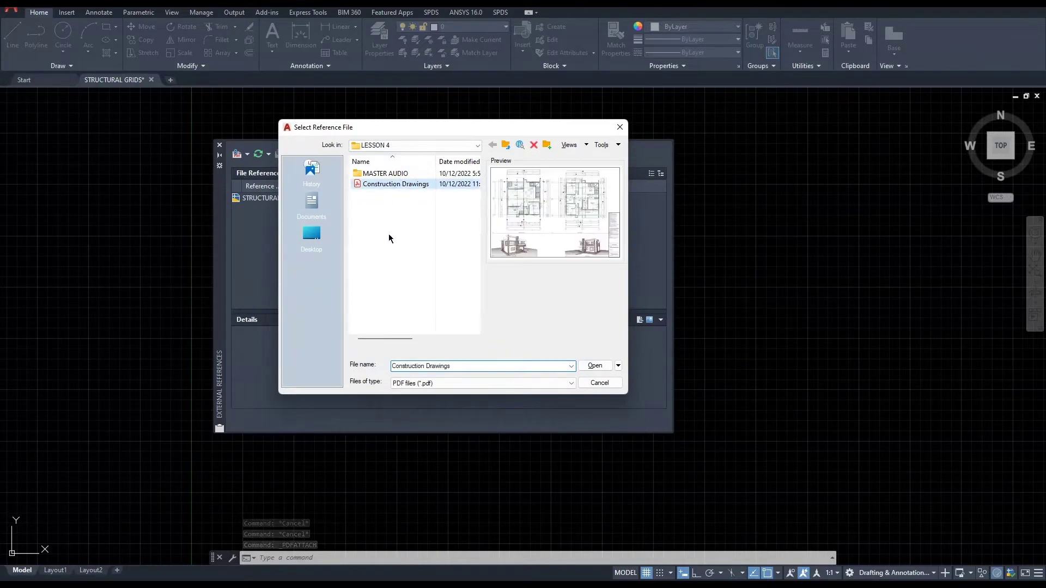
{"action": "left_click", "coordinate": [596, 366]}
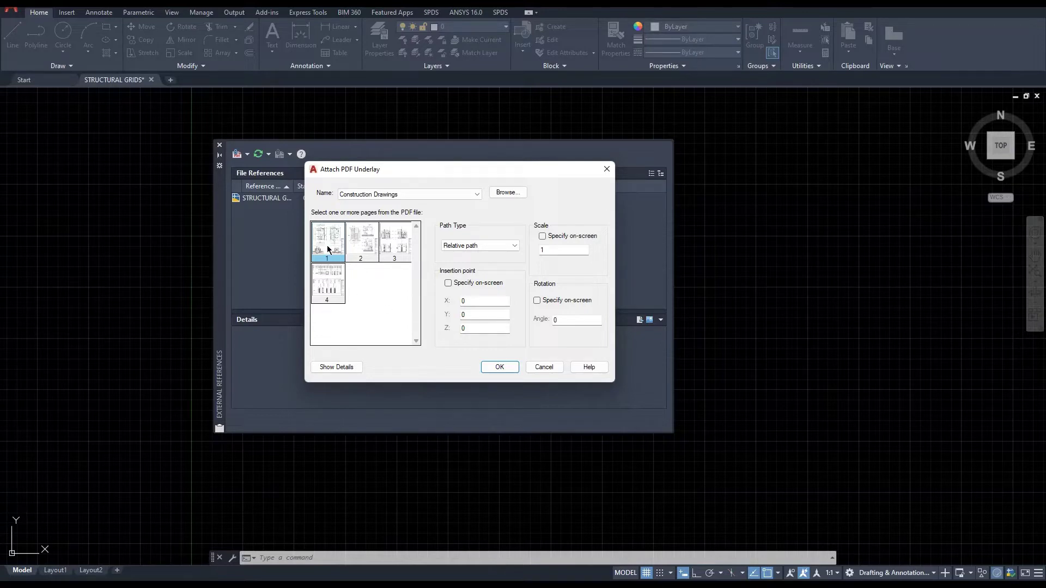
Attach page 1 of the PDF with a relative path at insertion point 0,0,0 and scale 1, and close the external references list.
{"action": "left_click", "coordinate": [354, 245]}
{"action": "left_click", "coordinate": [392, 243]}
{"action": "left_click", "coordinate": [338, 249]}
{"action": "left_click", "coordinate": [331, 284]}
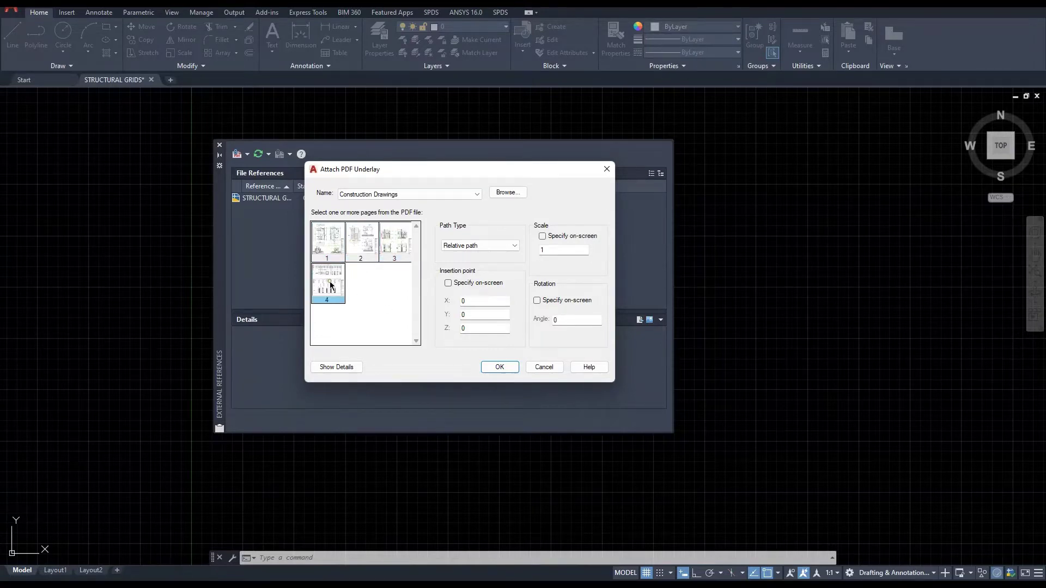
{"action": "left_click", "coordinate": [329, 240]}
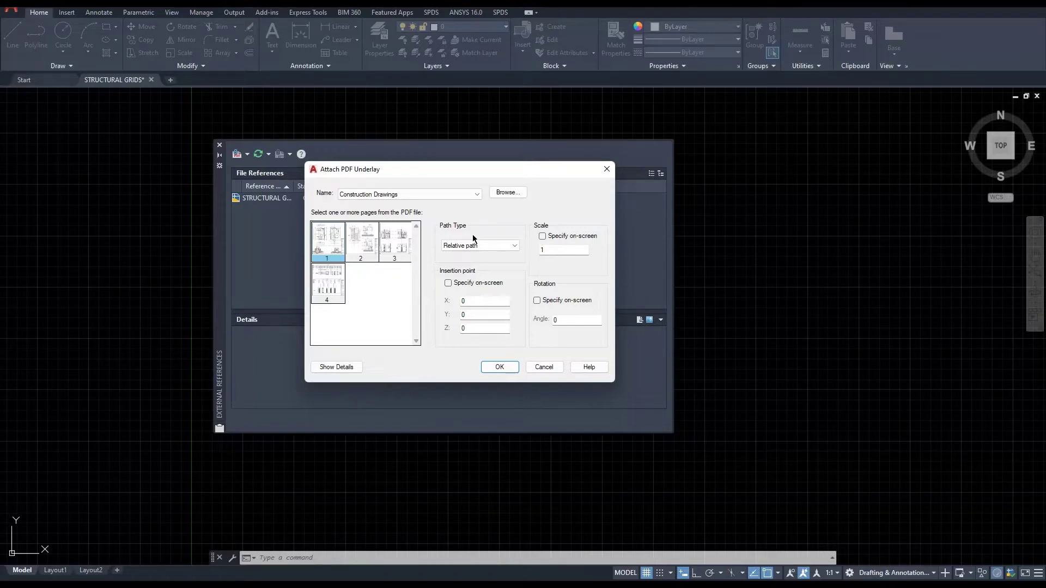
{"action": "left_click", "coordinate": [481, 245]}
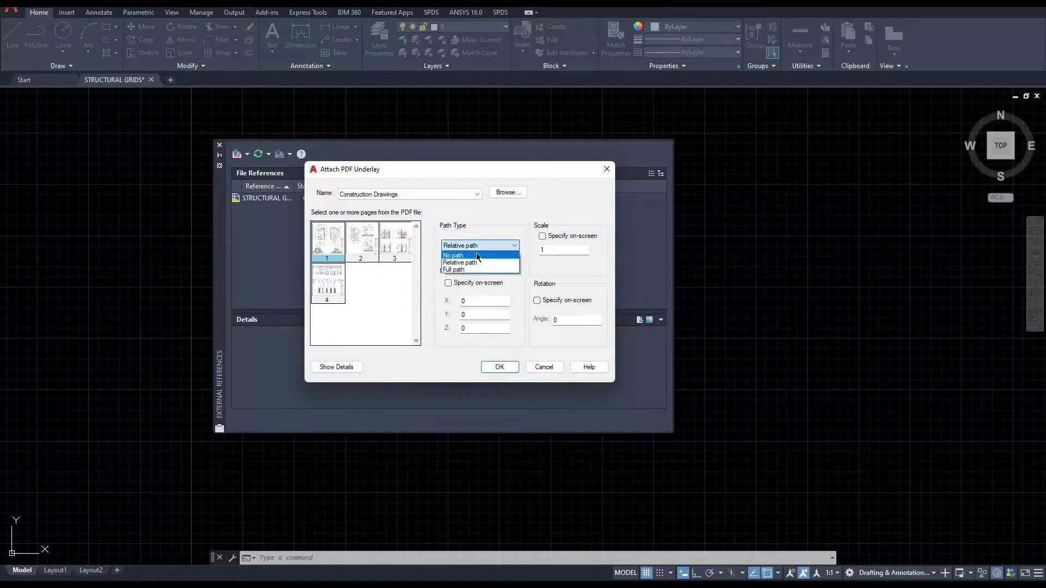
{"action": "left_click", "coordinate": [476, 254]}
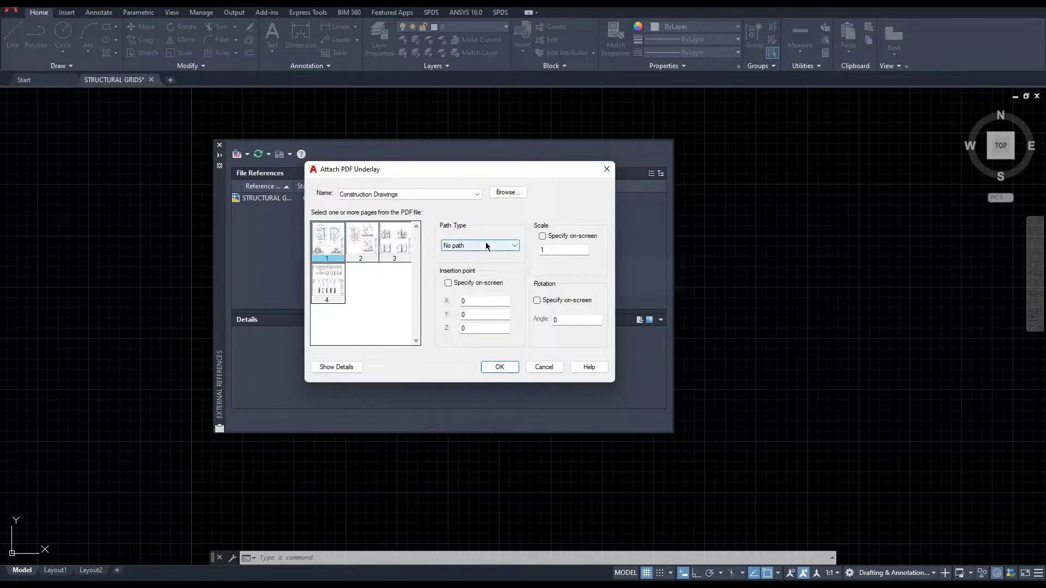
{"action": "left_click", "coordinate": [487, 245]}
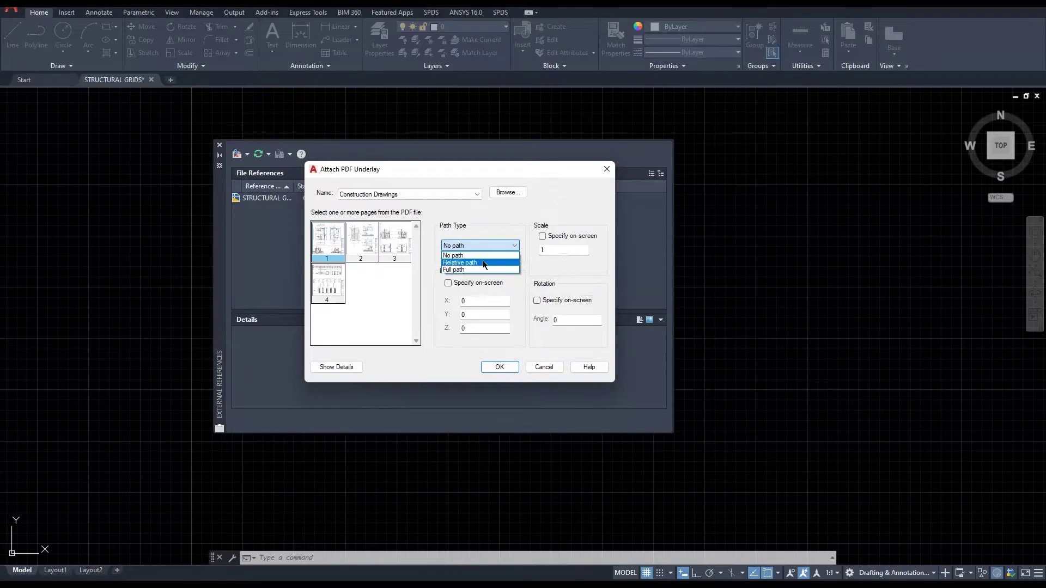
{"action": "left_click", "coordinate": [484, 263]}
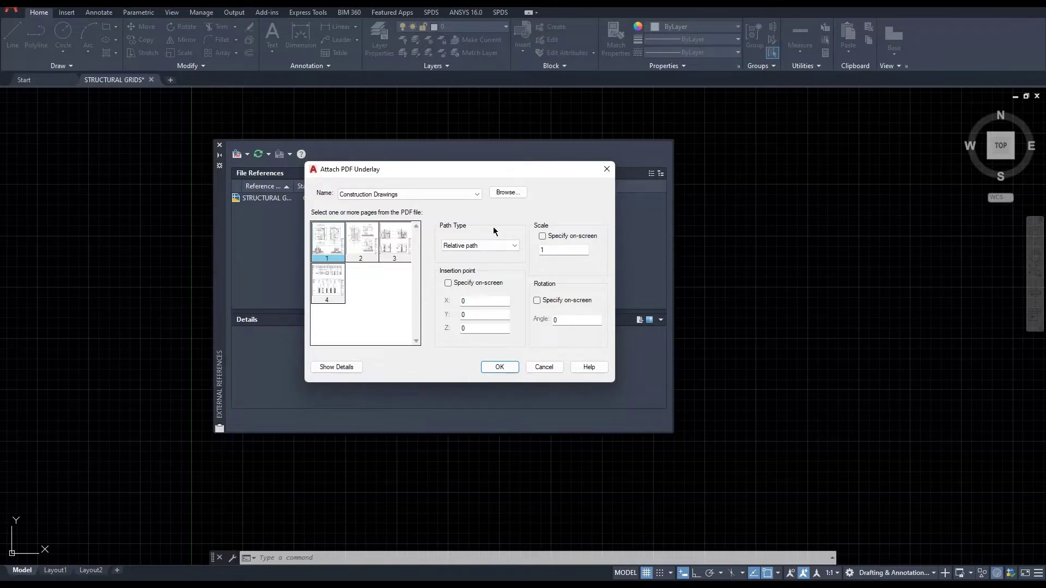
{"action": "left_click", "coordinate": [493, 369]}
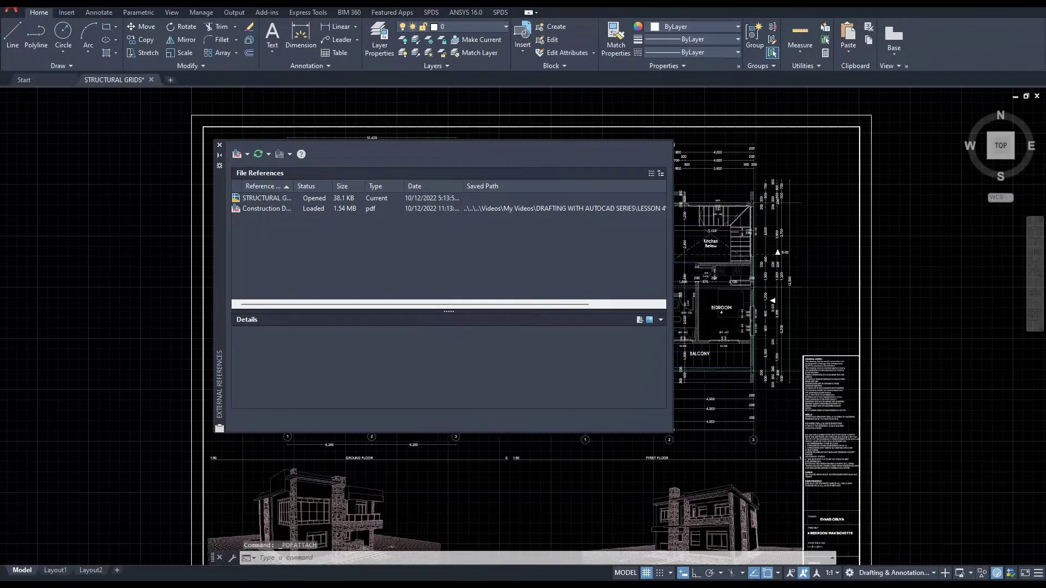
{"action": "scroll", "coordinate": [747, 462], "scroll_direction": "down", "scroll_amount": 8}
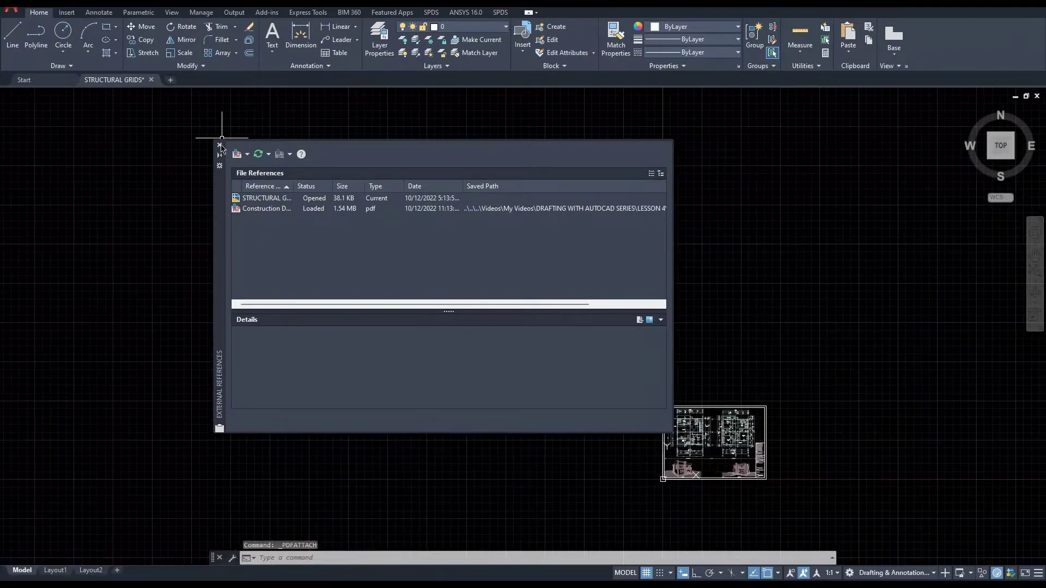
{"action": "left_click", "coordinate": [219, 144]}
Clip the PDF underlay with a rectangular boundary around the ground floor and first floor plans, excluding the perspectives and title block.
{"action": "middle_click_drag", "start_coordinate": [711, 432], "coordinate": [512, 297]}
{"action": "scroll", "coordinate": [510, 296], "scroll_direction": "up", "scroll_amount": 5}
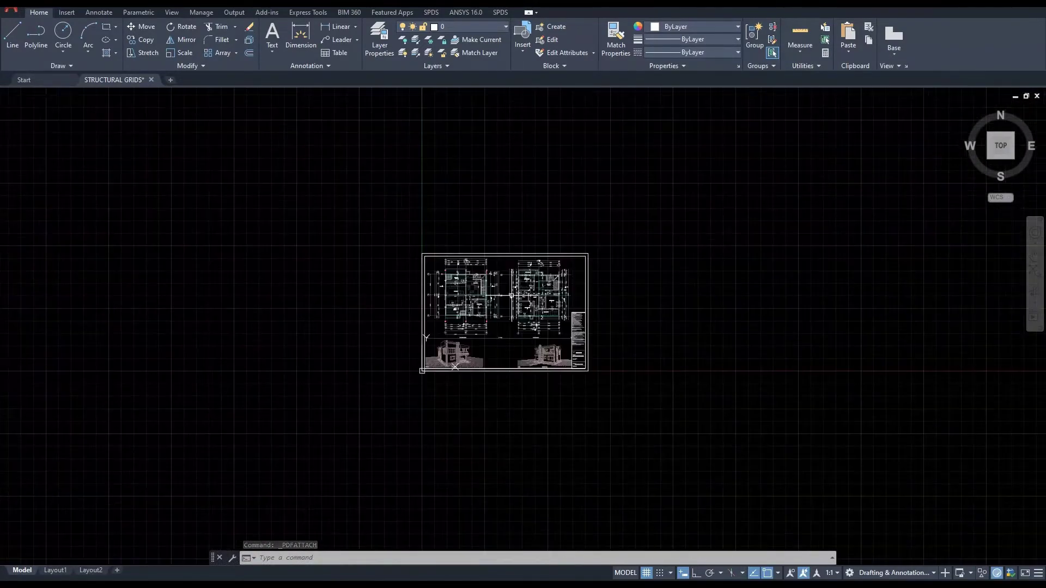
{"action": "left_click", "coordinate": [735, 328]}
{"action": "left_click", "coordinate": [572, 194]}
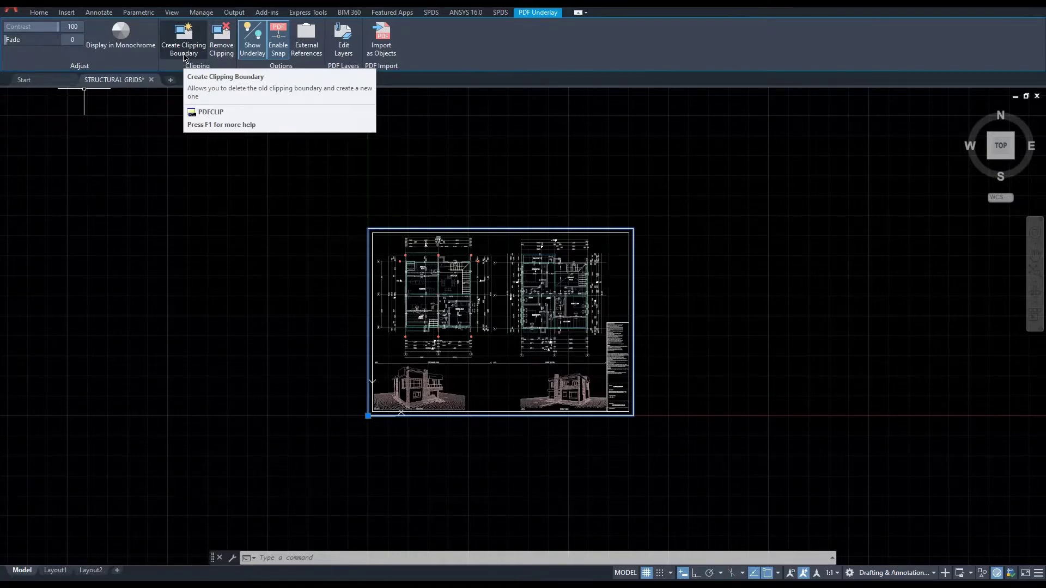
{"action": "left_click", "coordinate": [183, 37]}
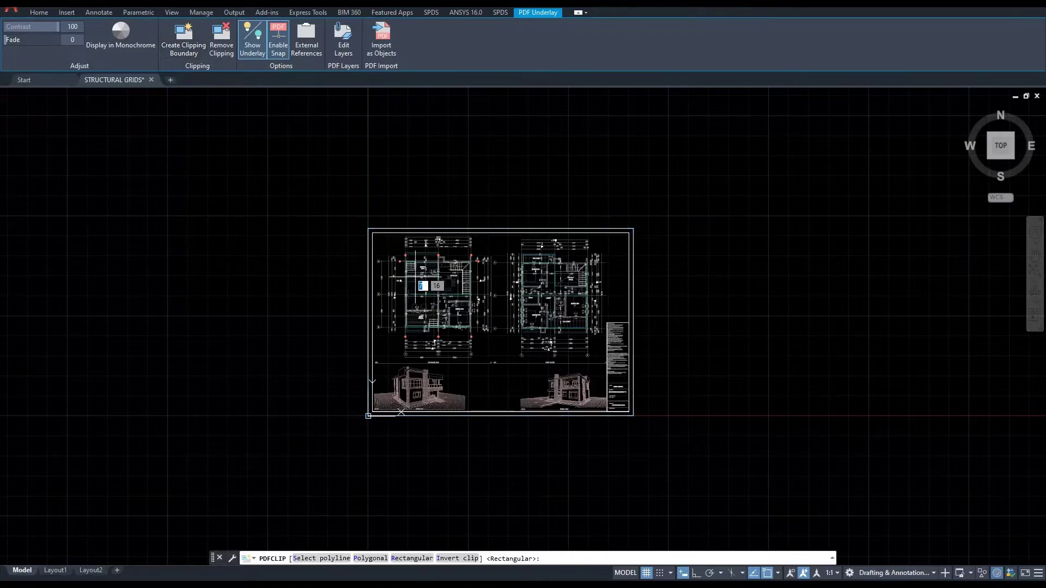
{"action": "left_click", "coordinate": [373, 234]}
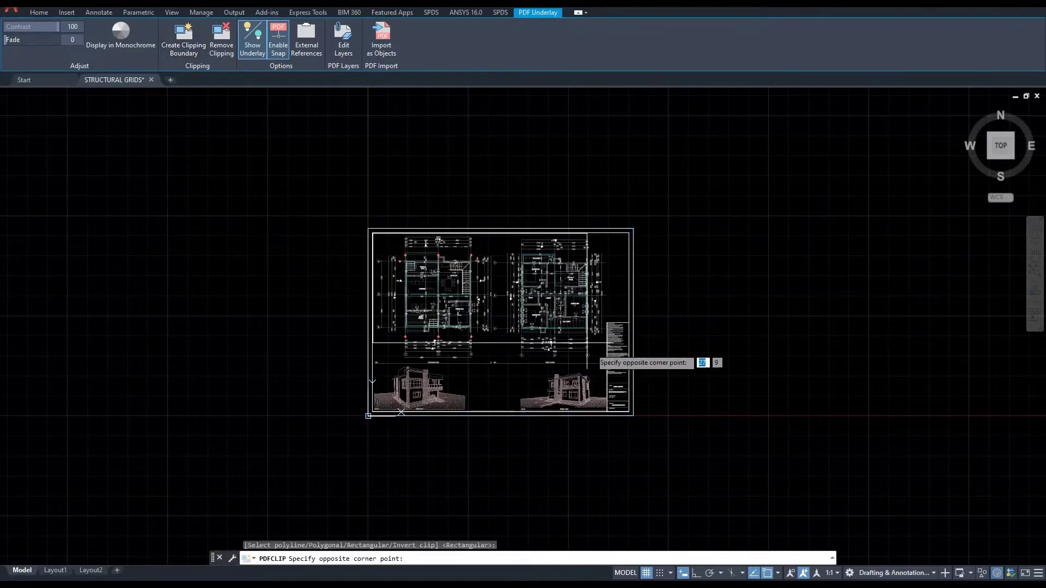
{"action": "left_click", "coordinate": [606, 364]}
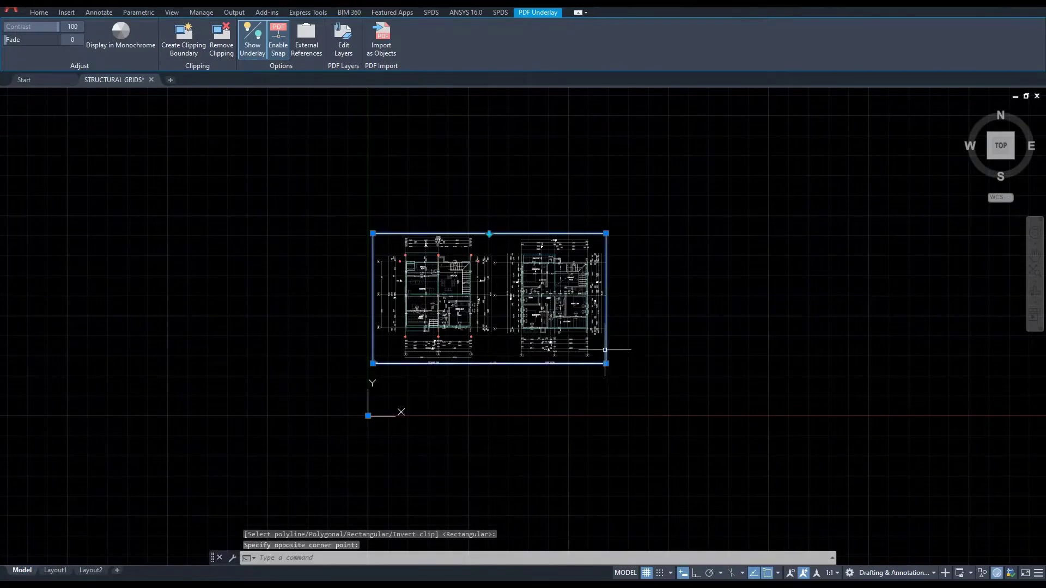
Turn off the underlay's 2D Drafting, Annotation, Interior, Marker and Morph layers.
{"action": "scroll", "coordinate": [472, 281], "scroll_direction": "up", "scroll_amount": 2}
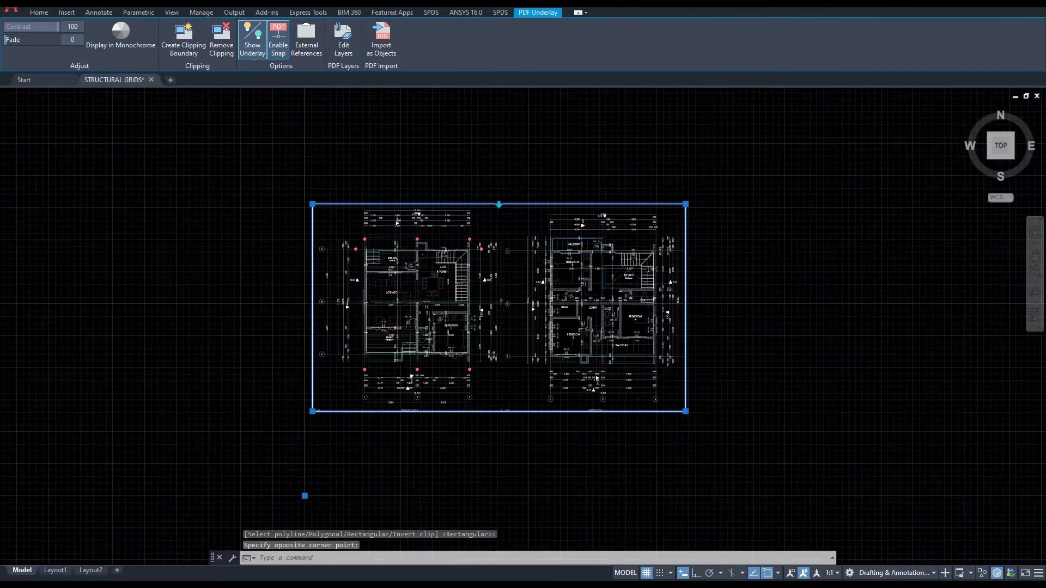
{"action": "scroll", "coordinate": [544, 337], "scroll_direction": "up", "scroll_amount": 4}
{"action": "scroll", "coordinate": [528, 326], "scroll_direction": "down", "scroll_amount": 2}
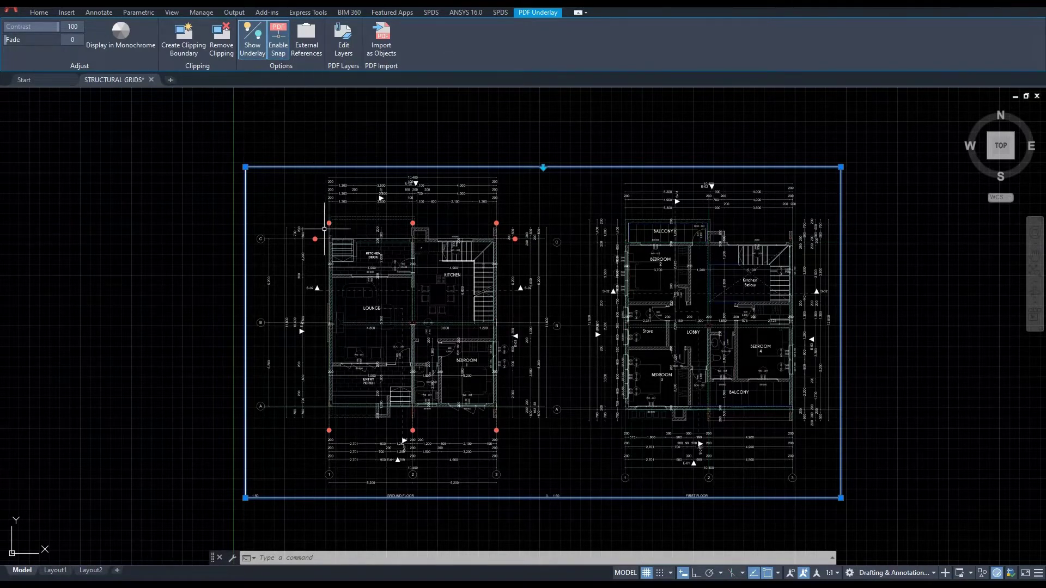
{"action": "scroll", "coordinate": [327, 241], "scroll_direction": "up", "scroll_amount": 2}
{"action": "scroll", "coordinate": [328, 240], "scroll_direction": "up", "scroll_amount": 2}
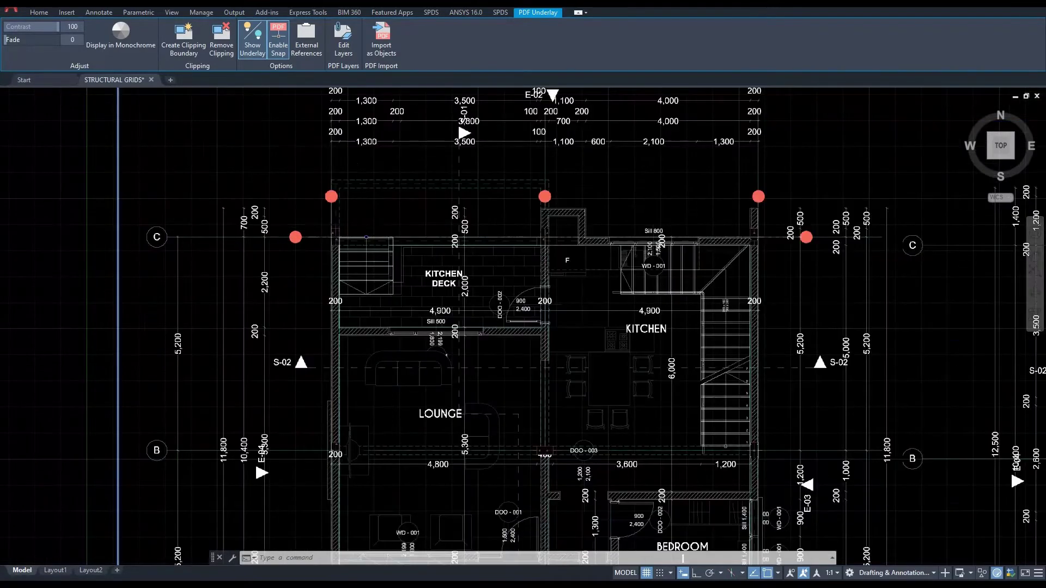
{"action": "scroll", "coordinate": [327, 239], "scroll_direction": "up", "scroll_amount": 2}
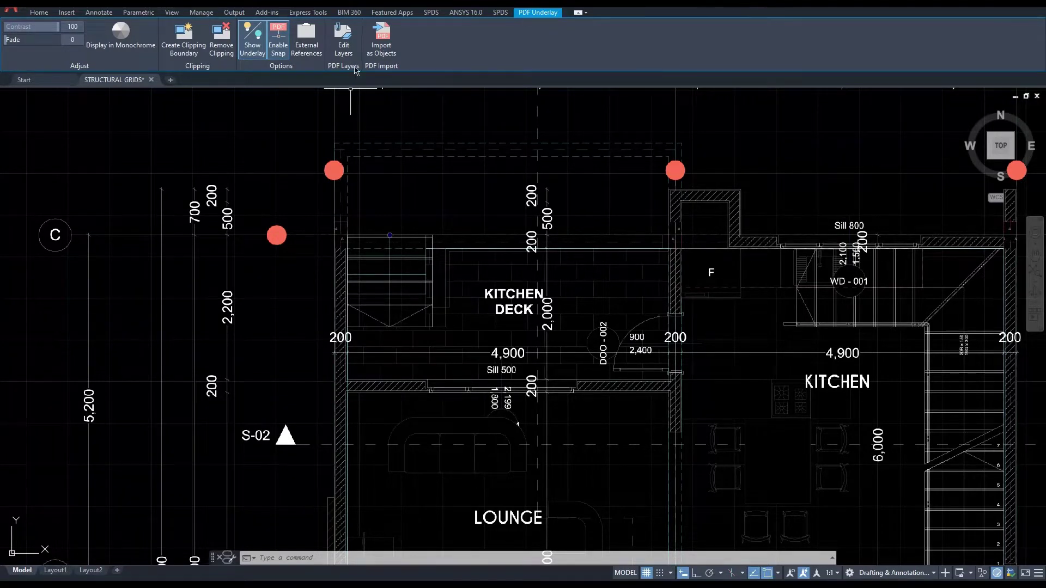
{"action": "left_click", "coordinate": [343, 44]}
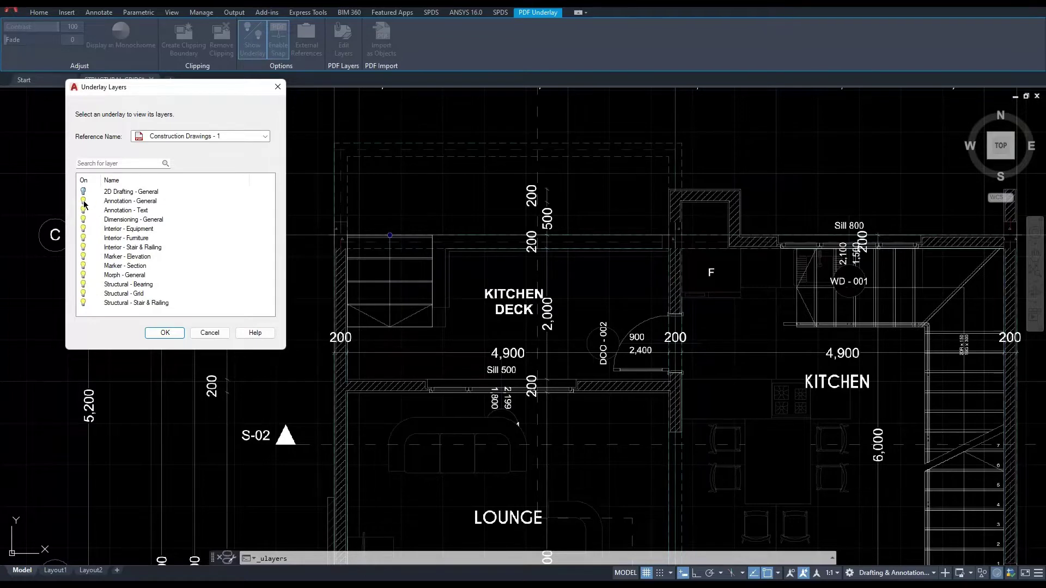
{"action": "left_click", "coordinate": [83, 201]}
{"action": "left_click", "coordinate": [84, 211]}
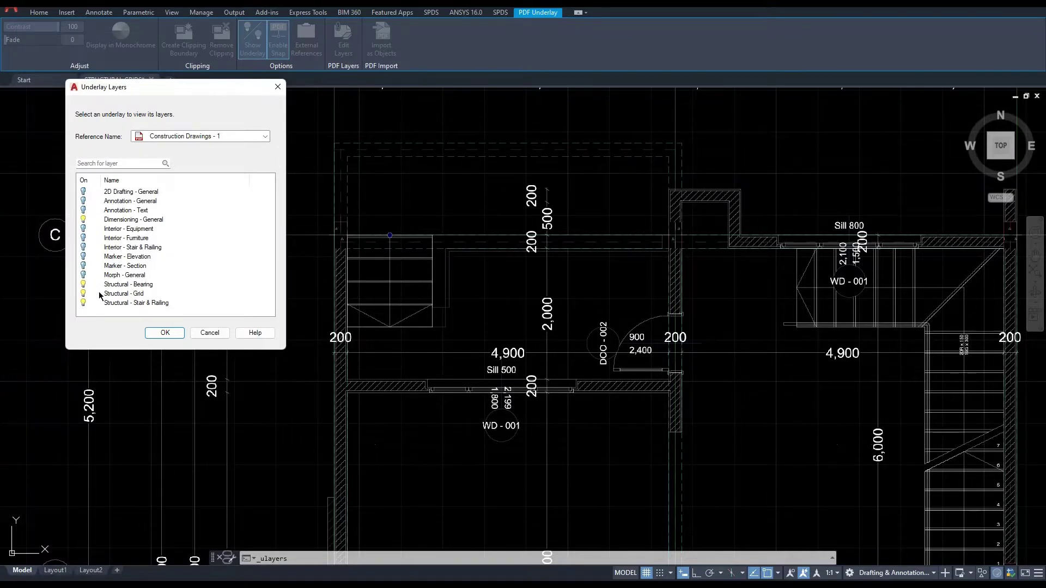
{"action": "left_click", "coordinate": [84, 284]}
{"action": "left_click", "coordinate": [165, 333]}
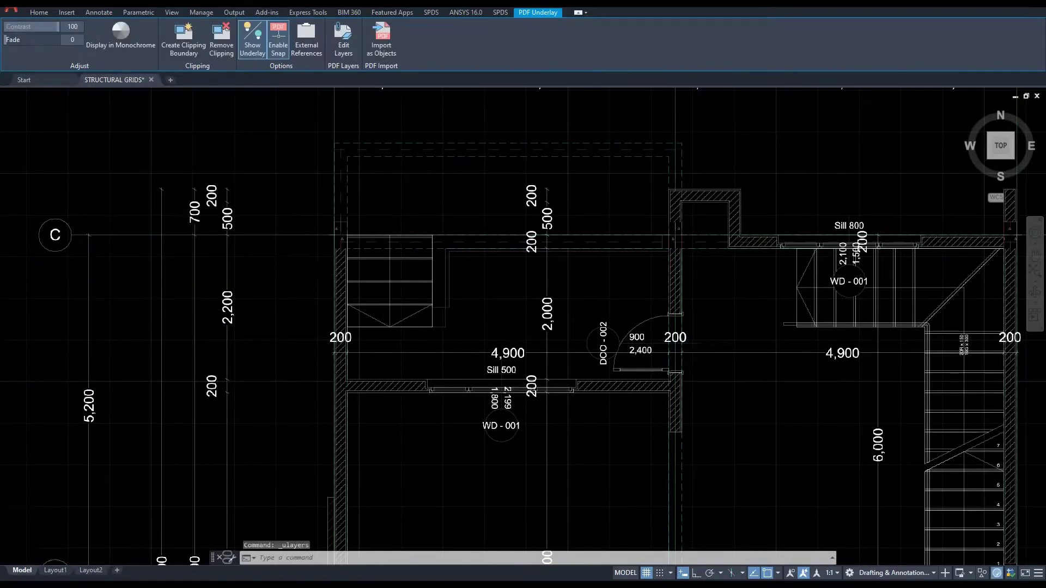
Deselect the clipped PDF underlay.
{"action": "scroll", "coordinate": [298, 275], "scroll_direction": "down", "scroll_amount": 2}
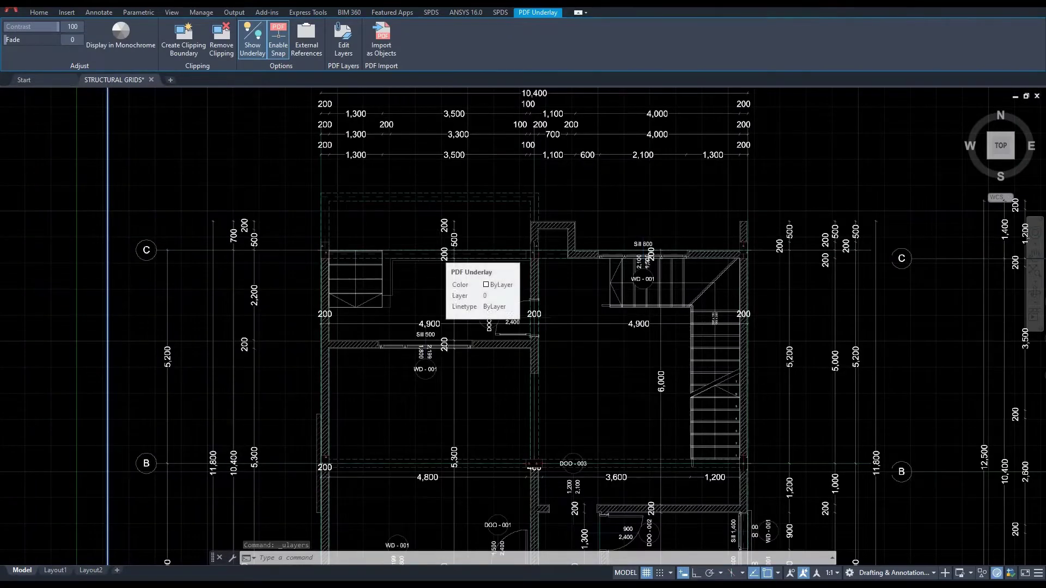
{"action": "left_click", "coordinate": [438, 254]}
{"action": "scroll", "coordinate": [438, 254], "scroll_direction": "down", "scroll_amount": 2}
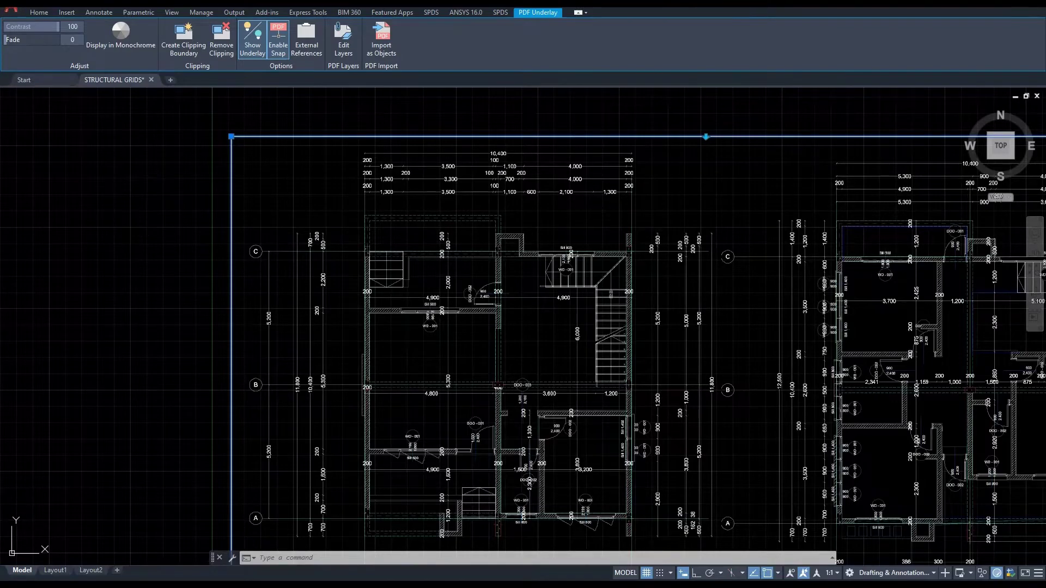
{"action": "key", "text": "Escape"}
{"action": "scroll", "coordinate": [138, 230], "scroll_direction": "down", "scroll_amount": 3}
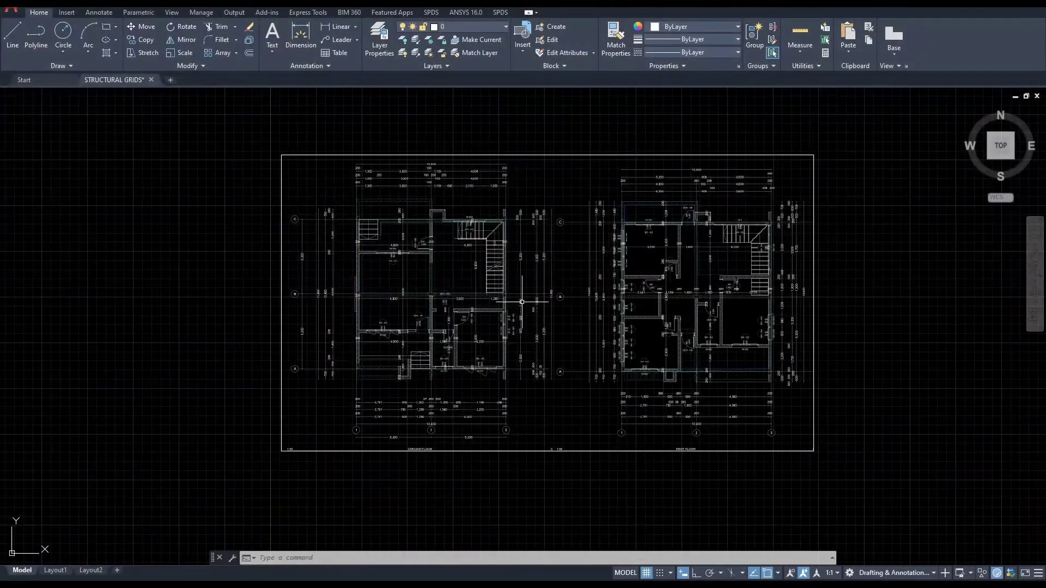
Measure the distance between the ends of the 700 dimension above grid line C on the ground floor plan.
{"action": "scroll", "coordinate": [340, 177], "scroll_direction": "up", "scroll_amount": 2}
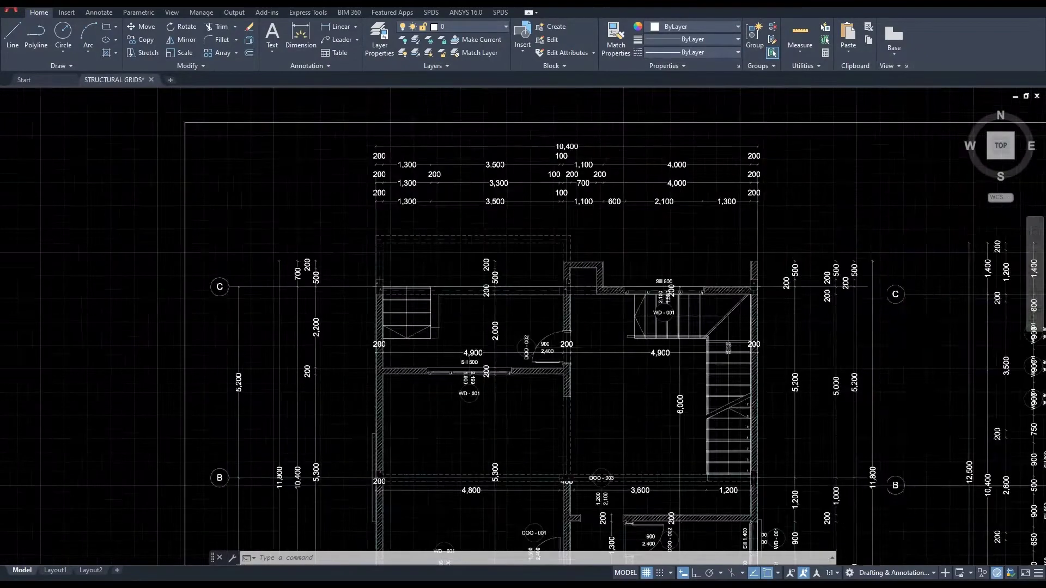
{"action": "scroll", "coordinate": [366, 174], "scroll_direction": "down", "scroll_amount": 1}
{"action": "scroll", "coordinate": [318, 225], "scroll_direction": "up", "scroll_amount": 5}
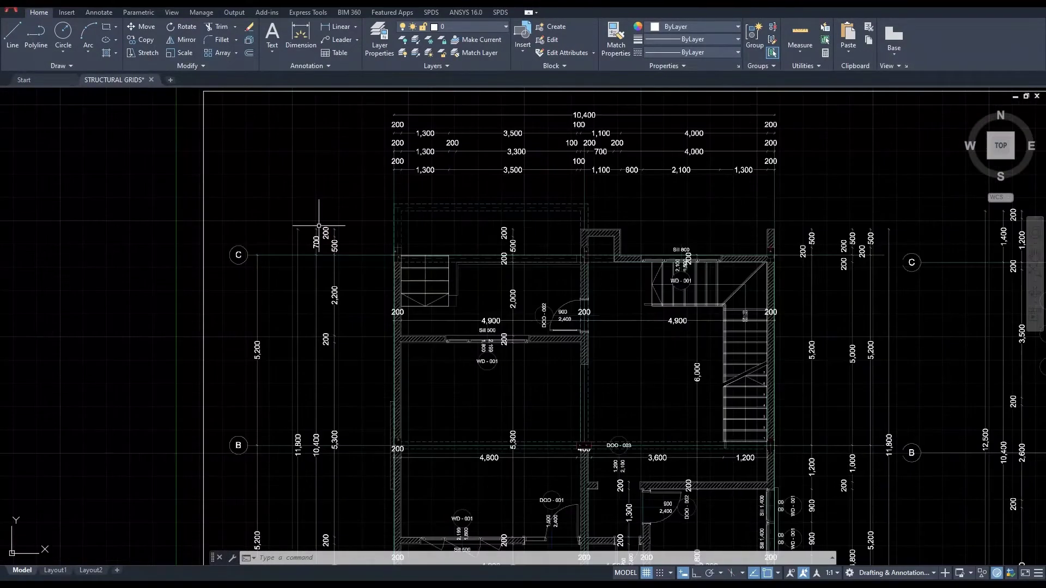
{"action": "scroll", "coordinate": [318, 225], "scroll_direction": "up", "scroll_amount": 3}
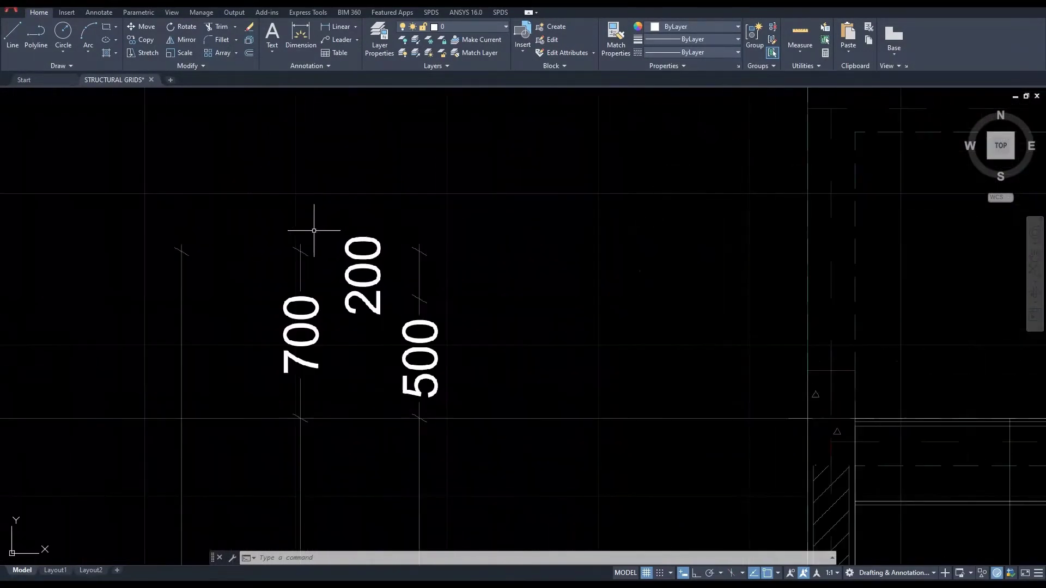
{"action": "middle_click_drag", "start_coordinate": [329, 299], "coordinate": [395, 252]}
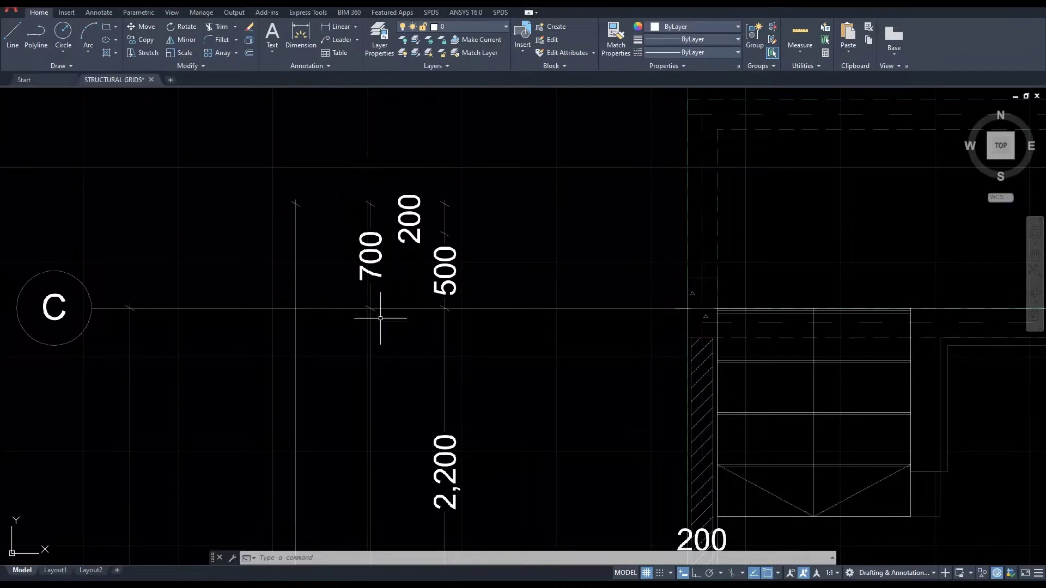
{"action": "left_click", "coordinate": [799, 57]}
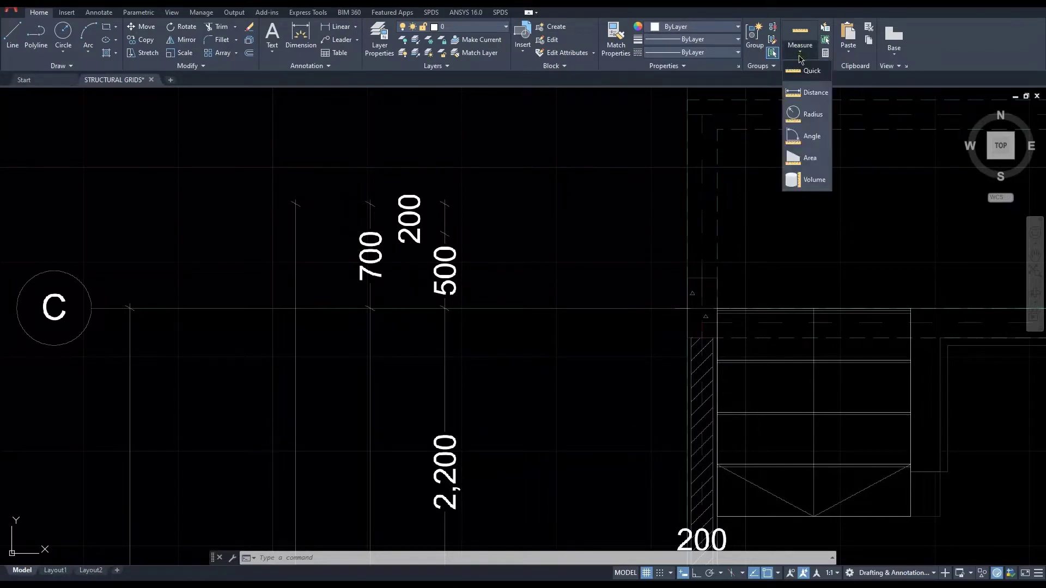
{"action": "left_click", "coordinate": [811, 92]}
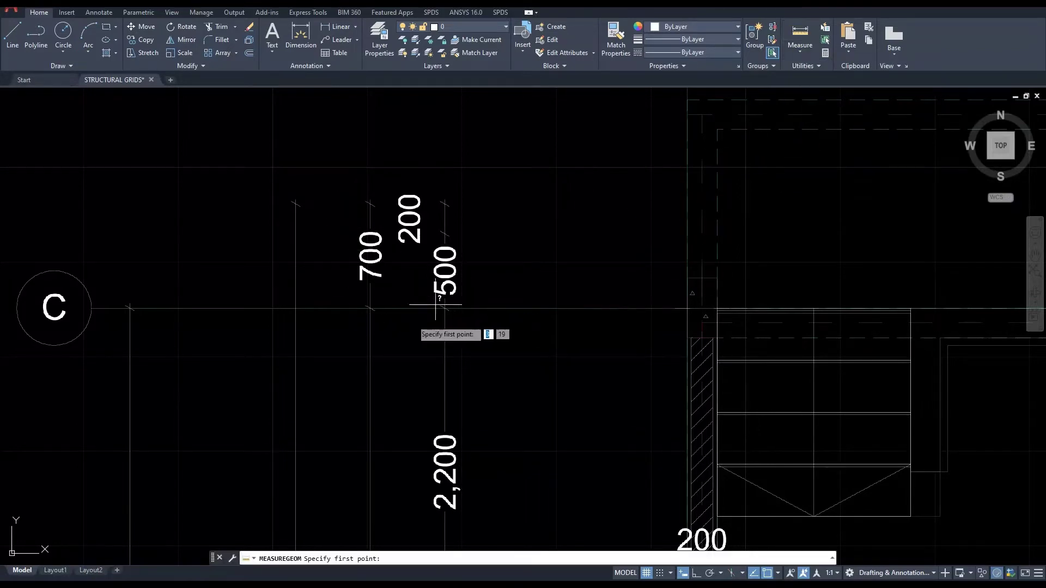
{"action": "left_click", "coordinate": [370, 308]}
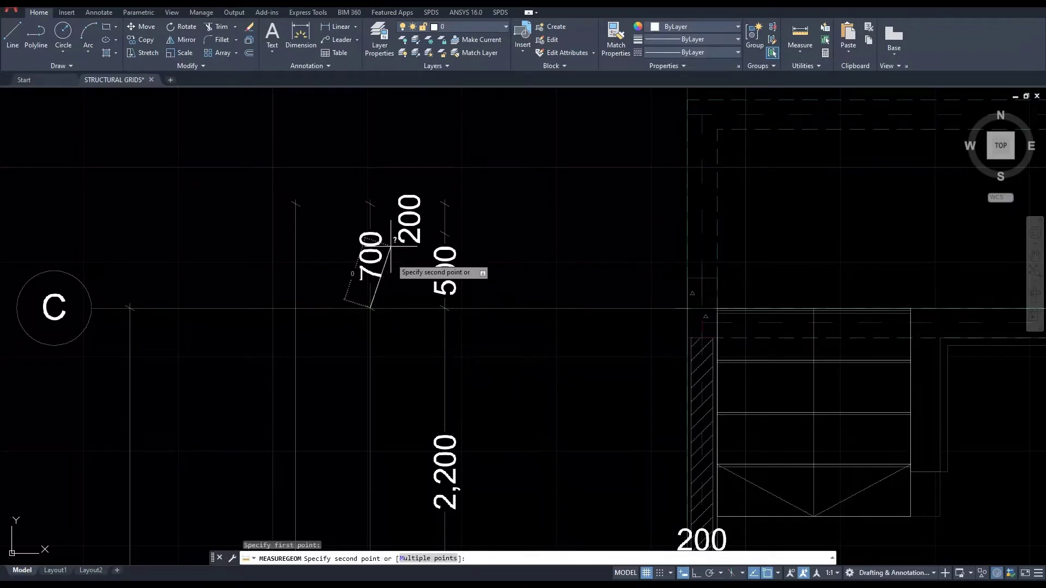
{"action": "left_click", "coordinate": [370, 204]}
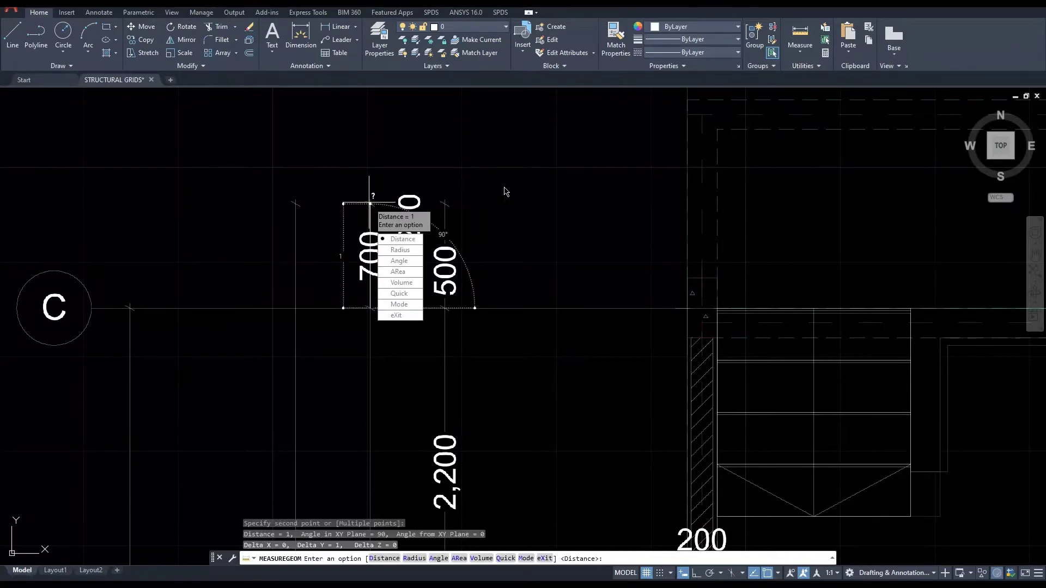
{"action": "key", "text": "Escape"}
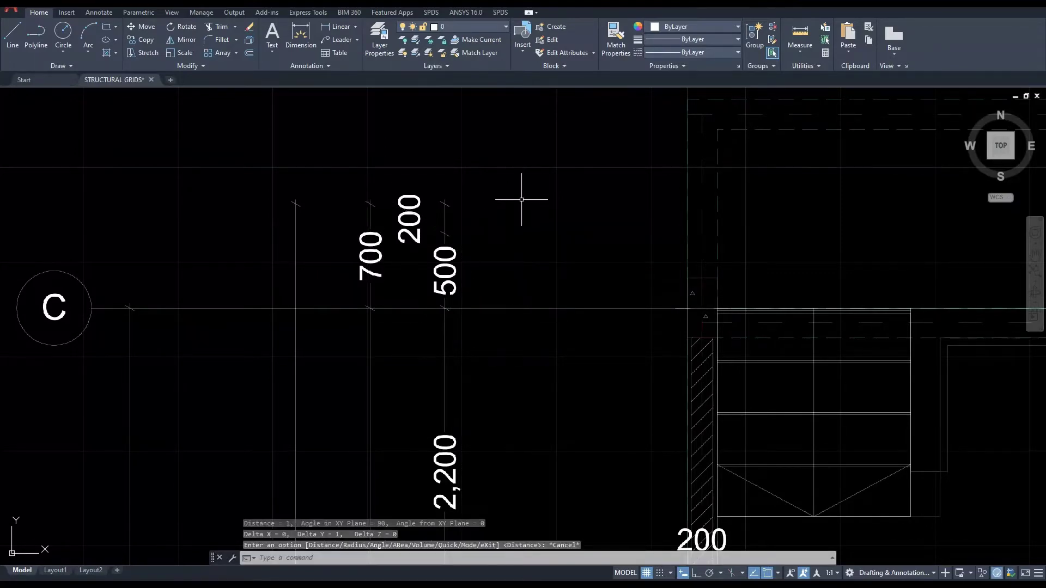
Scale the clipped PDF underlay by a factor of 700/1 from the lower-left corner of its clipping boundary.
{"action": "scroll", "coordinate": [522, 198], "scroll_direction": "down", "scroll_amount": 8}
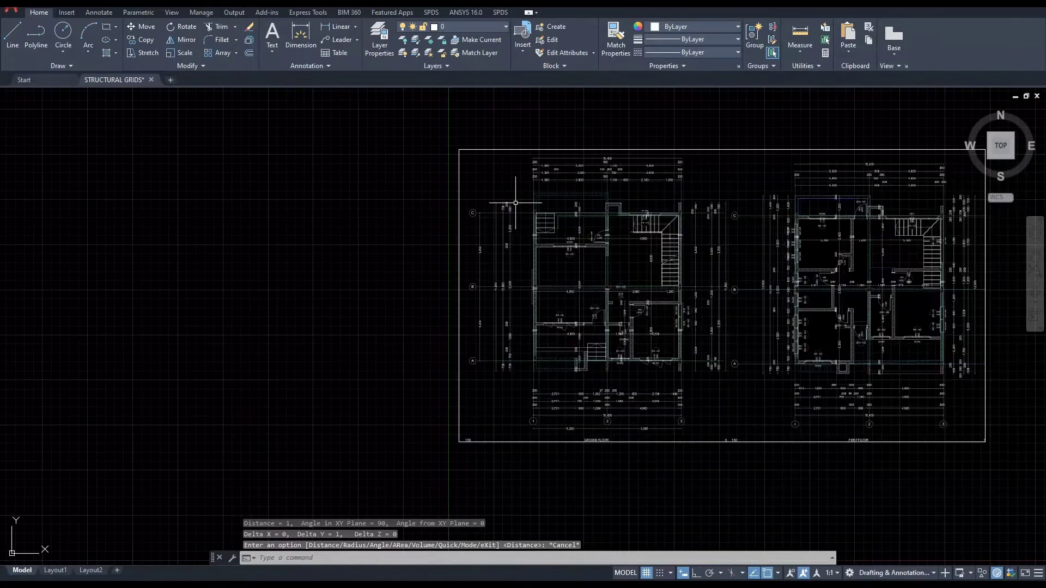
{"action": "left_click", "coordinate": [503, 442]}
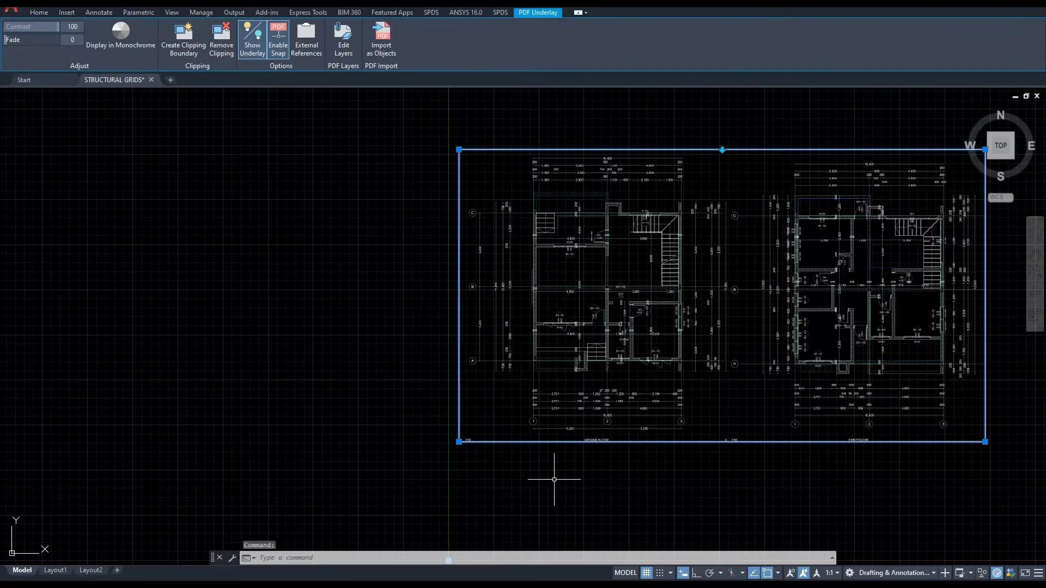
{"action": "type", "text": "sc"}
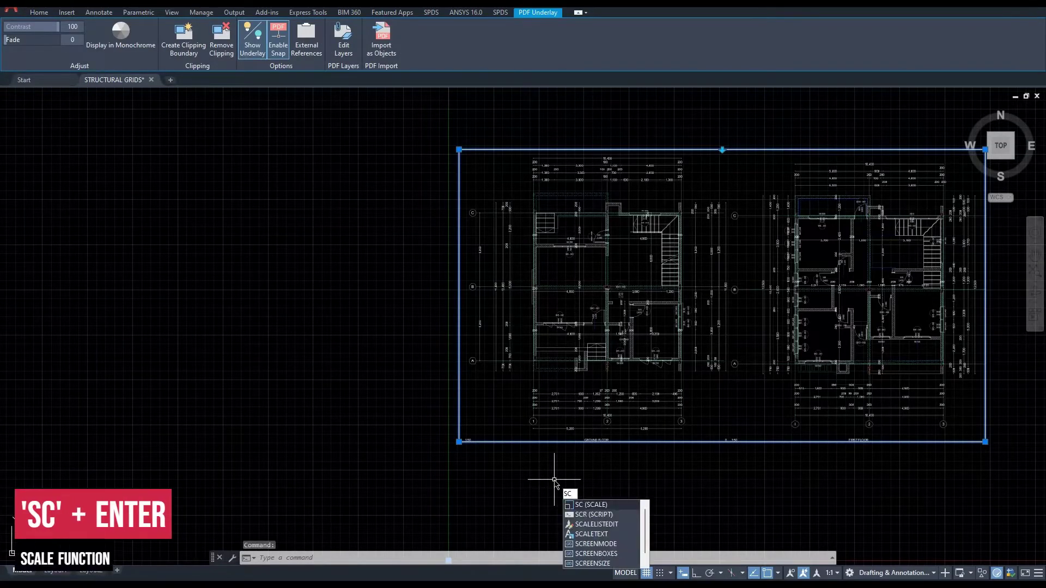
{"action": "key", "text": "Return"}
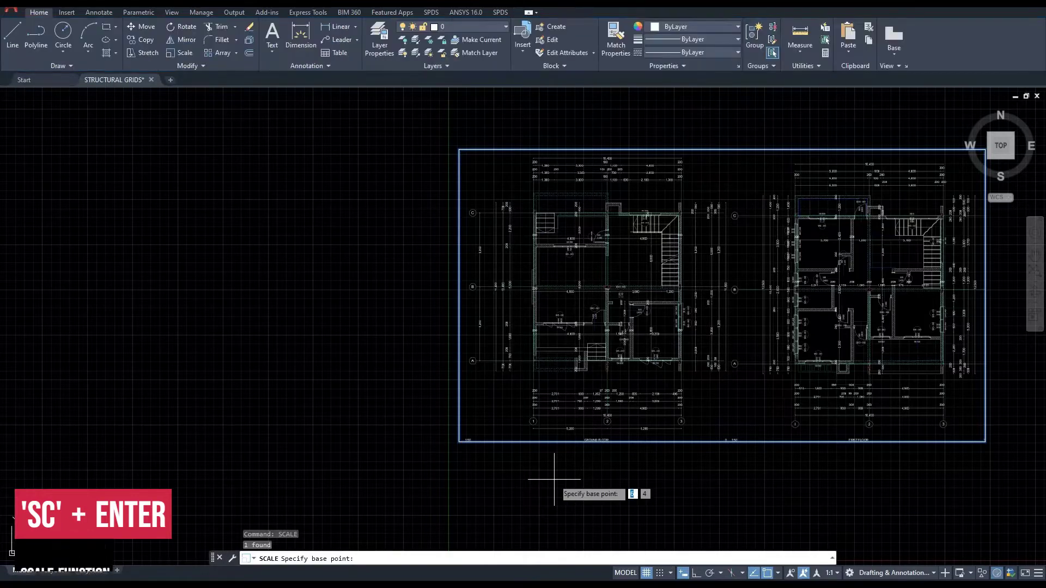
{"action": "left_click", "coordinate": [459, 441]}
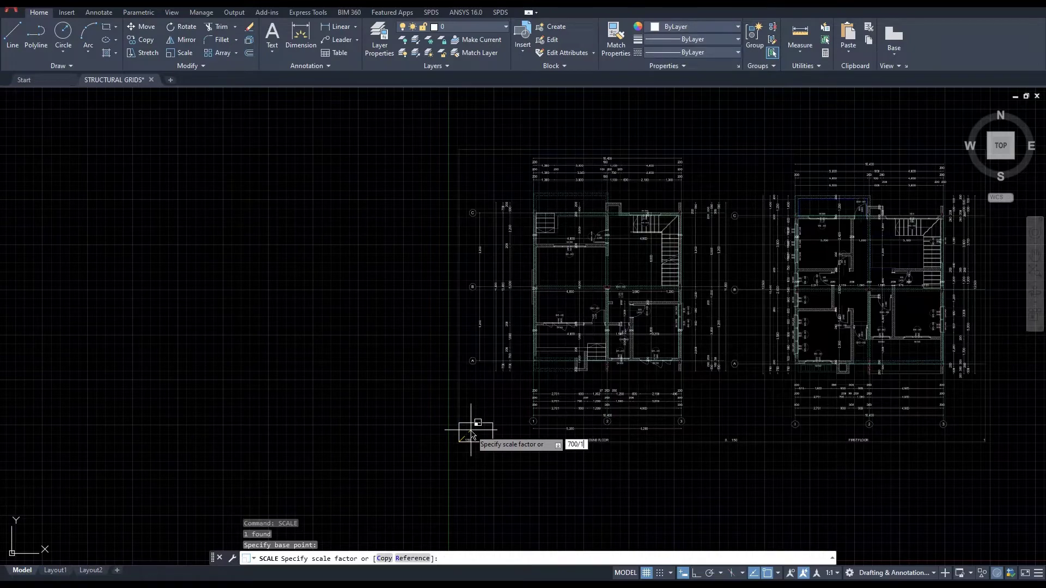
{"action": "key", "text": "Return"}
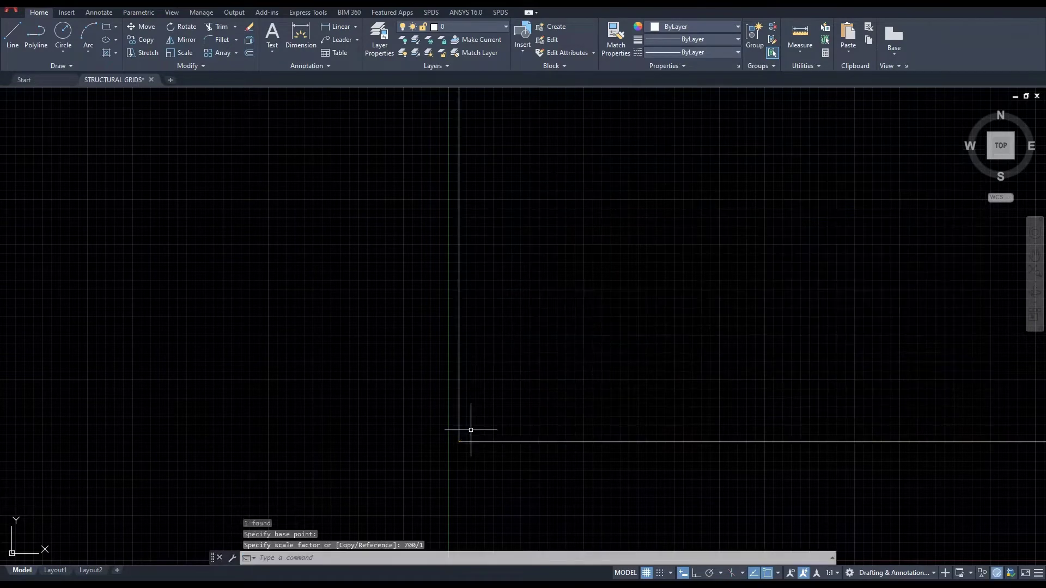
Measure the 700 dimension above grid line C on the ground floor plan of the scaled underlay.
{"action": "scroll", "coordinate": [471, 430], "scroll_direction": "down", "scroll_amount": 3}
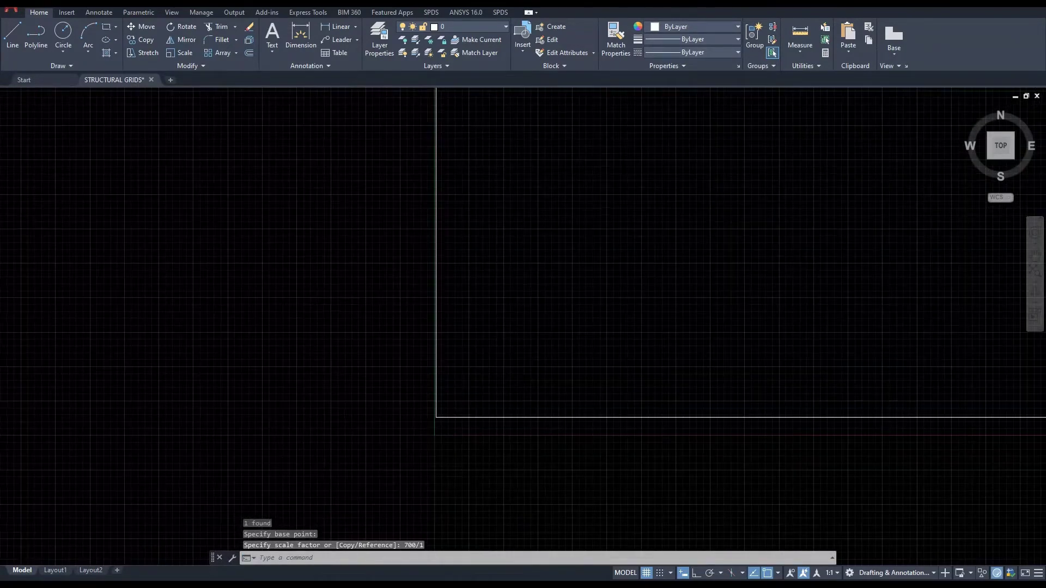
{"action": "scroll", "coordinate": [539, 355], "scroll_direction": "down", "scroll_amount": 6}
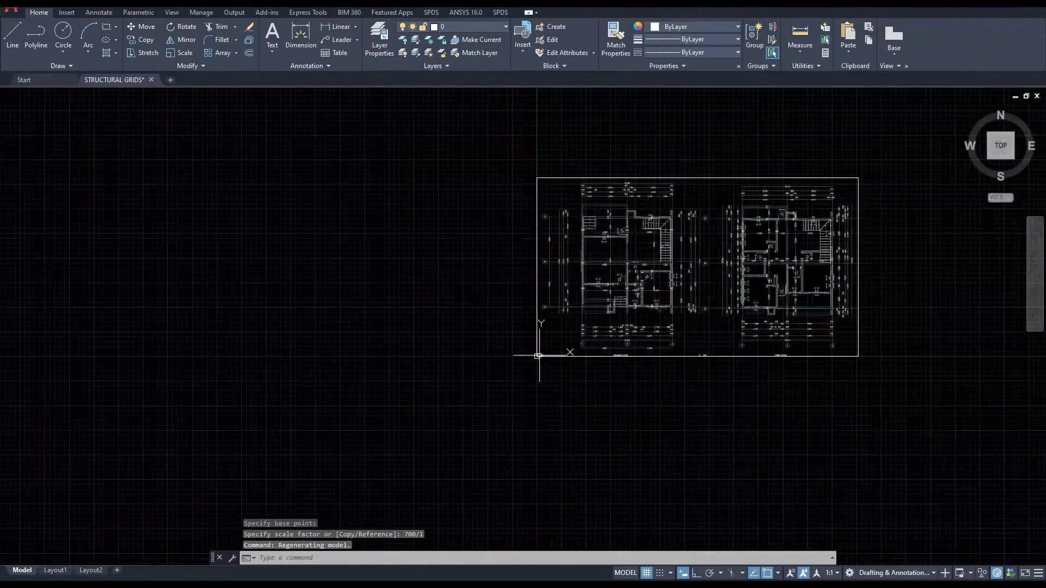
{"action": "scroll", "coordinate": [577, 261], "scroll_direction": "up", "scroll_amount": 8}
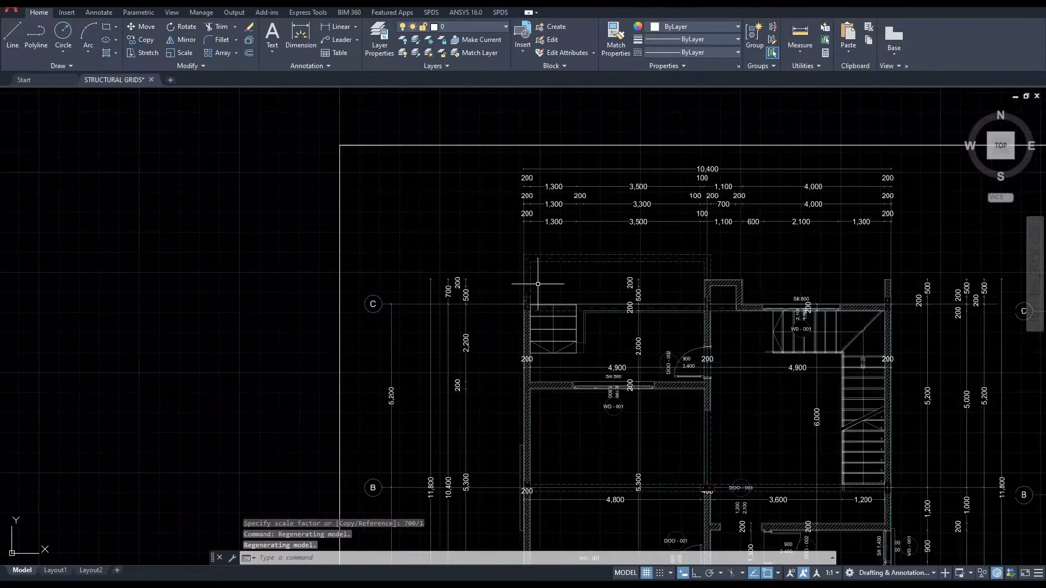
{"action": "scroll", "coordinate": [458, 297], "scroll_direction": "up", "scroll_amount": 2}
{"action": "scroll", "coordinate": [453, 286], "scroll_direction": "up", "scroll_amount": 6}
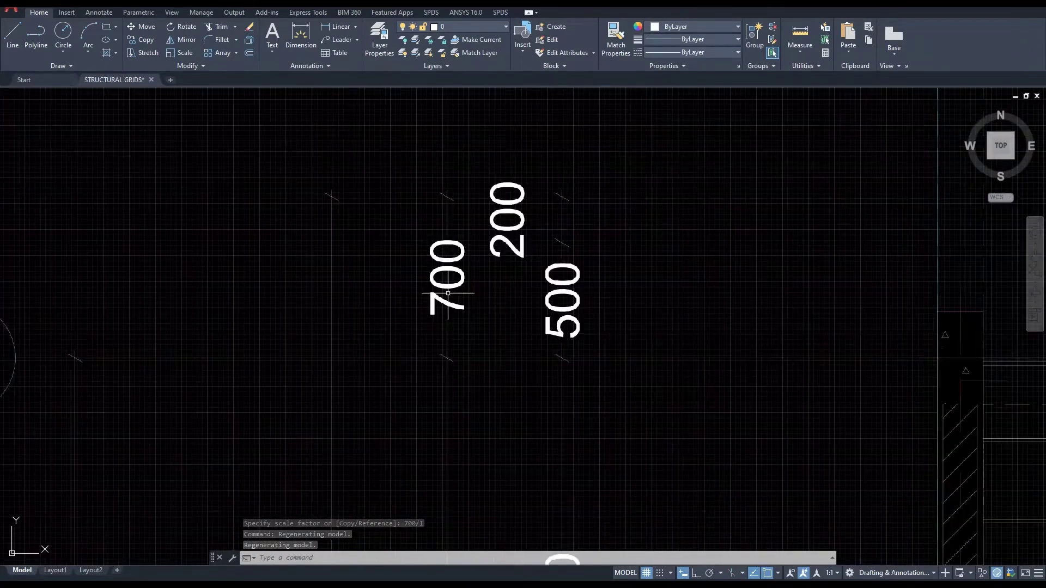
{"action": "left_click", "coordinate": [800, 55]}
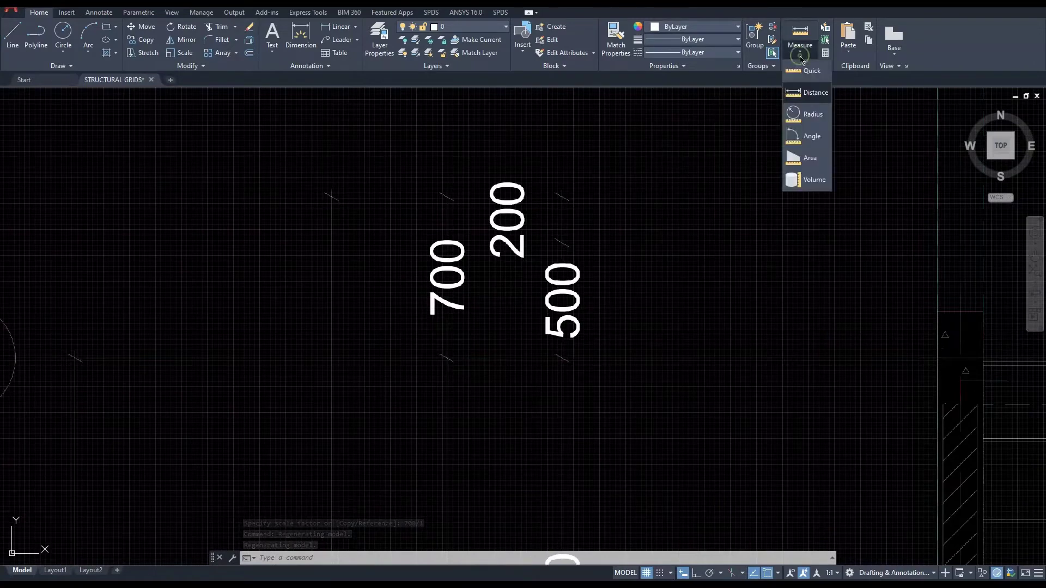
{"action": "left_click", "coordinate": [799, 94]}
{"action": "left_click", "coordinate": [445, 357]}
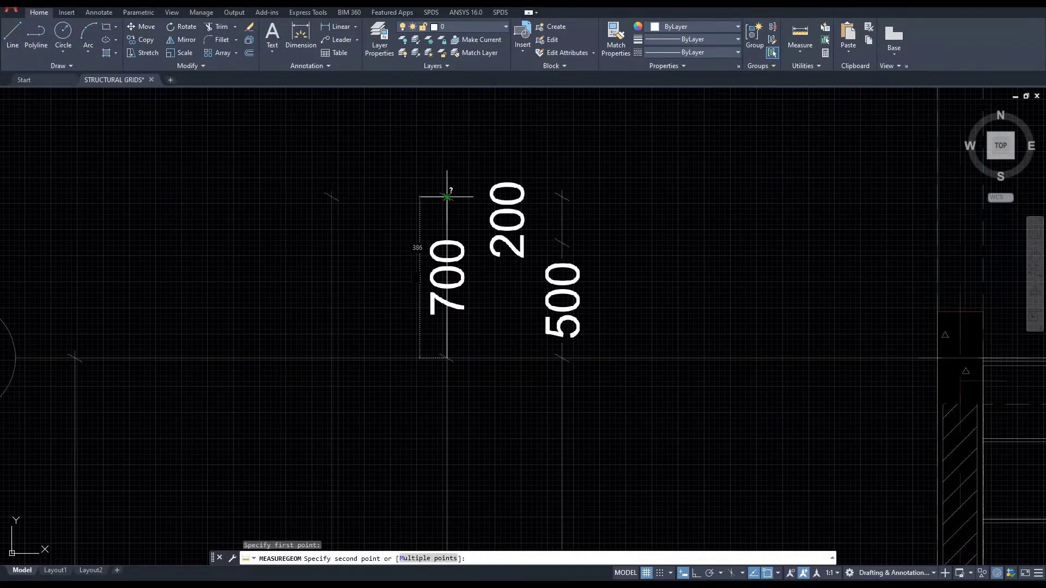
{"action": "scroll", "coordinate": [447, 196], "scroll_direction": "down", "scroll_amount": 8}
{"action": "key", "text": "Escape"}
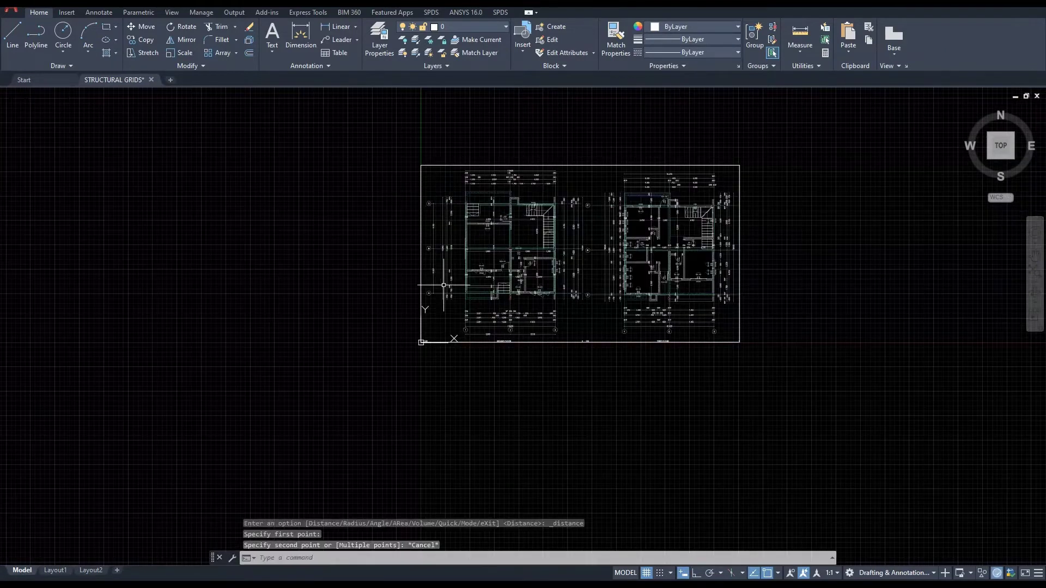
Scale the PDF underlay again by a factor of 700/386 from the lower-left corner of its clipping boundary.
{"action": "left_click", "coordinate": [464, 342]}
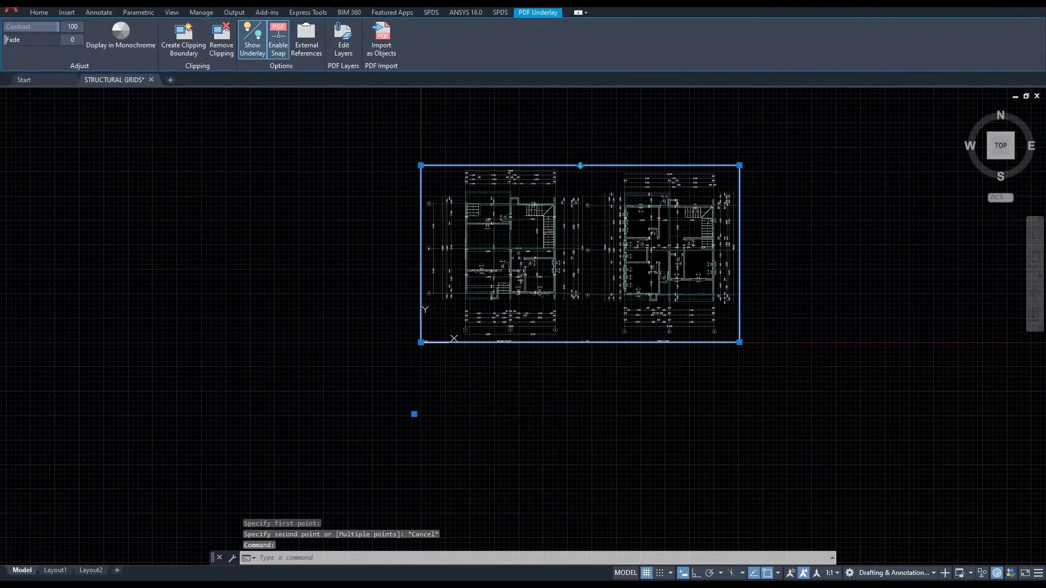
{"action": "key", "text": "Return"}
{"action": "scroll", "coordinate": [422, 345], "scroll_direction": "up", "scroll_amount": 2}
{"action": "scroll", "coordinate": [423, 344], "scroll_direction": "up", "scroll_amount": 3}
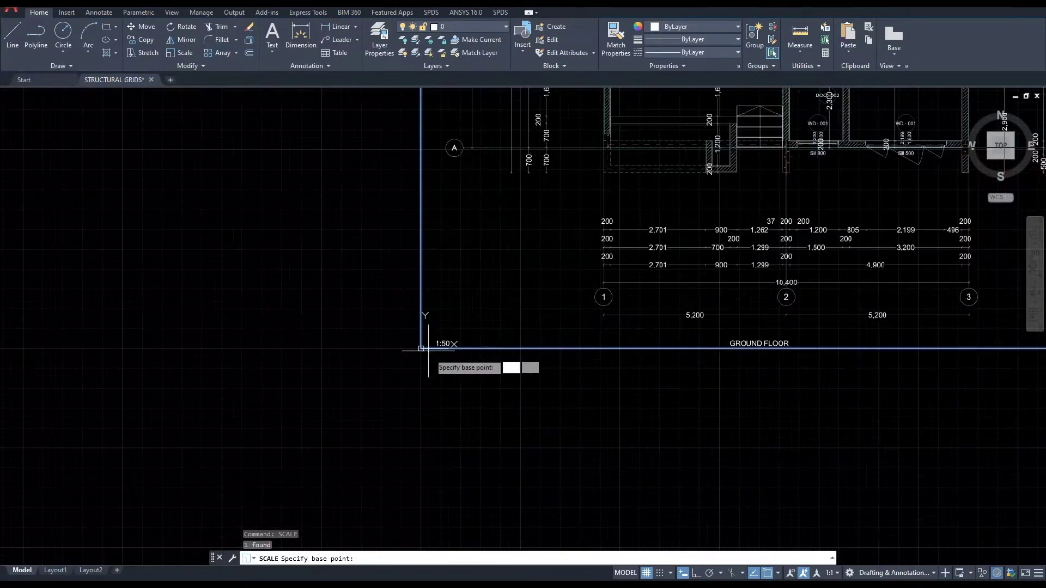
{"action": "left_click", "coordinate": [420, 347]}
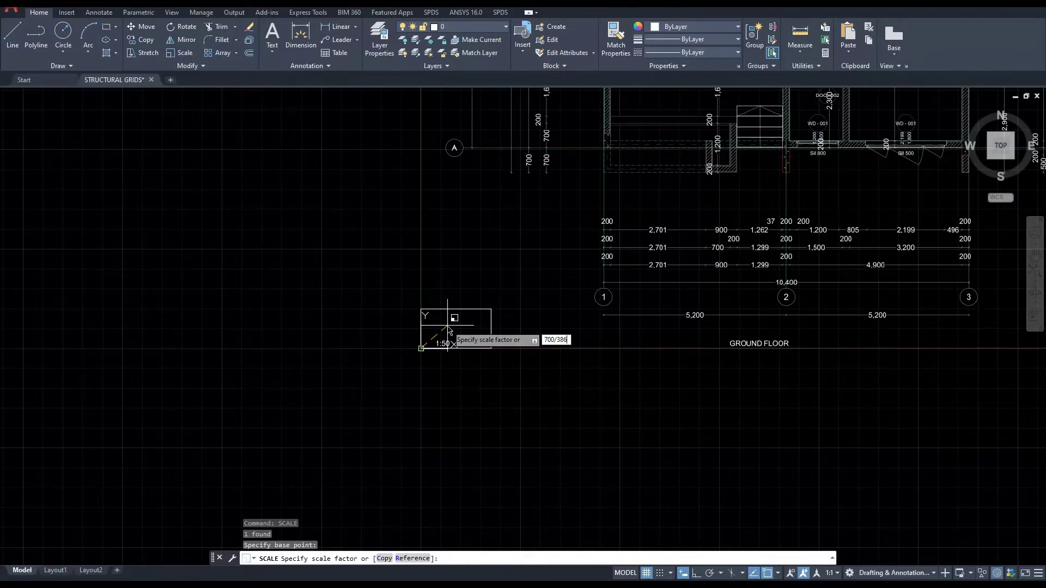
{"action": "key", "text": "Return"}
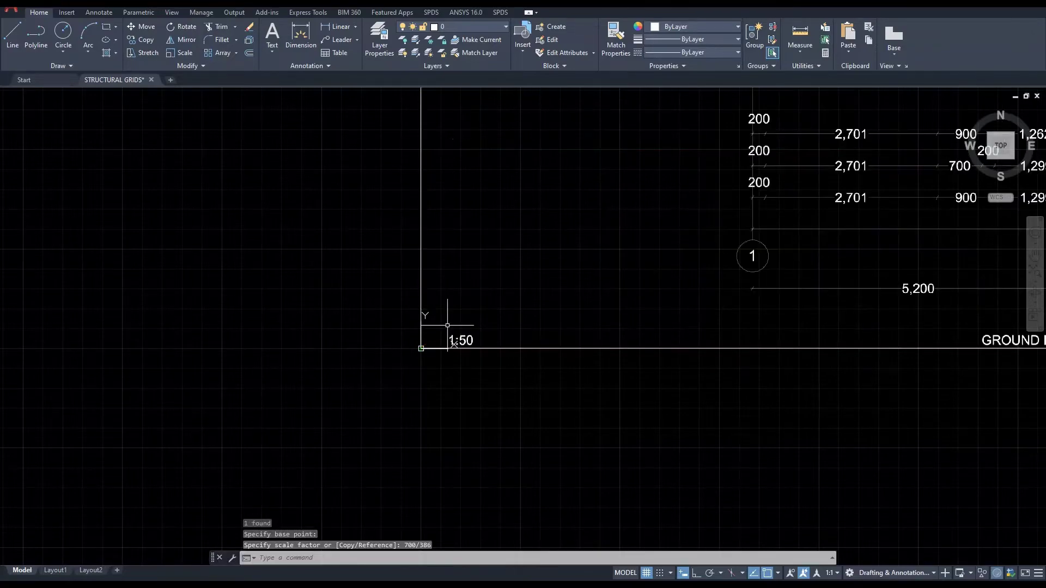
Recheck the distance between the ends of the 700 dimension above grid line C on the ground floor plan.
{"action": "scroll", "coordinate": [447, 325], "scroll_direction": "down", "scroll_amount": 6}
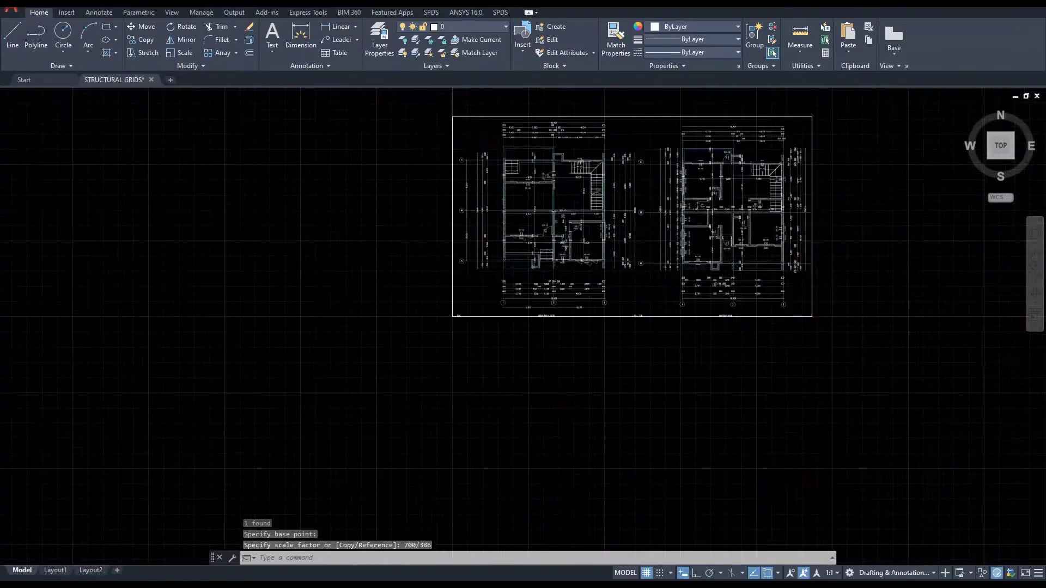
{"action": "scroll", "coordinate": [457, 223], "scroll_direction": "up", "scroll_amount": 10}
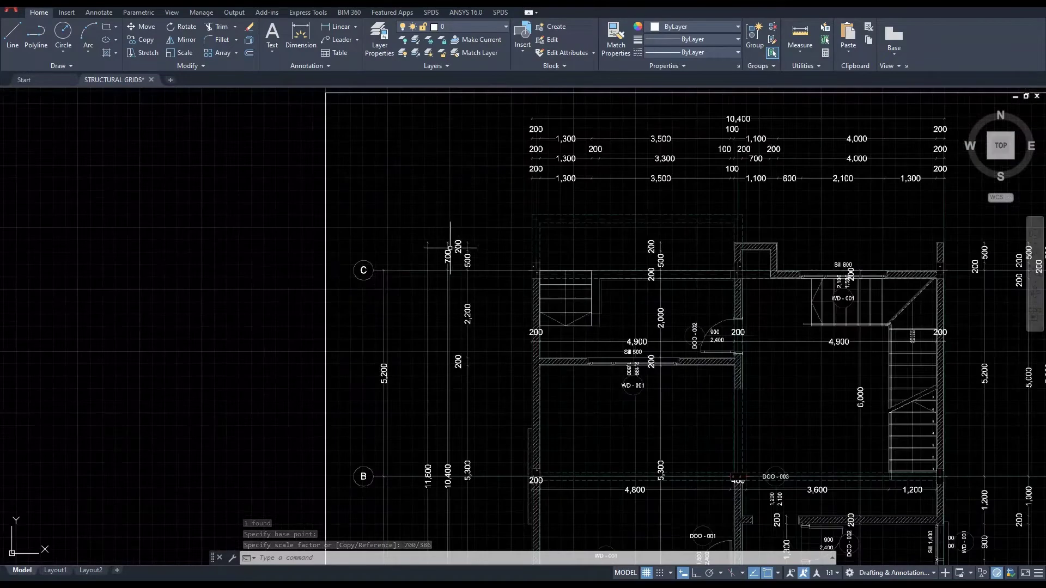
{"action": "scroll", "coordinate": [447, 256], "scroll_direction": "up", "scroll_amount": 2}
{"action": "left_click", "coordinate": [800, 48]}
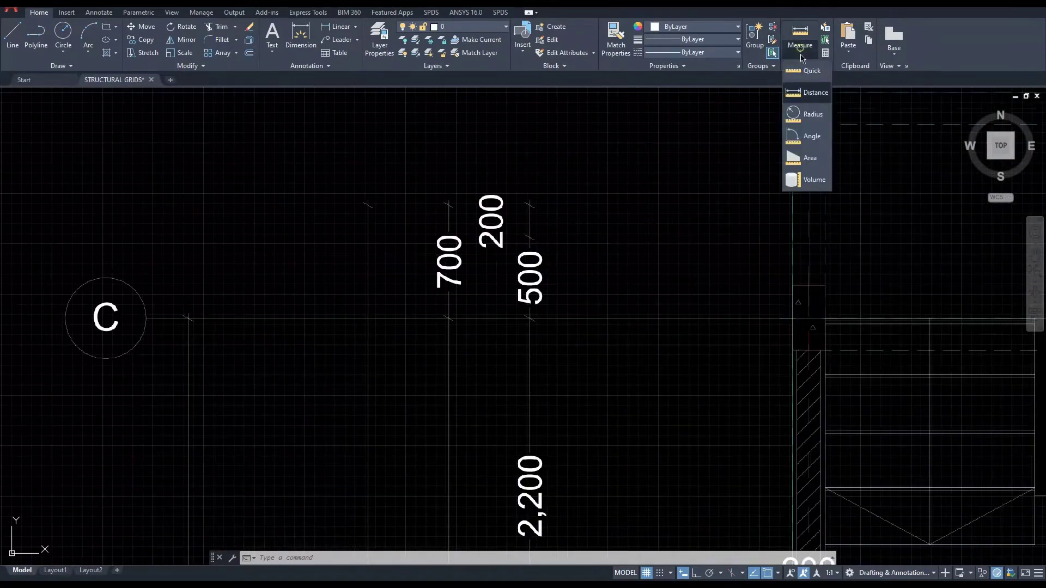
{"action": "left_click", "coordinate": [811, 93]}
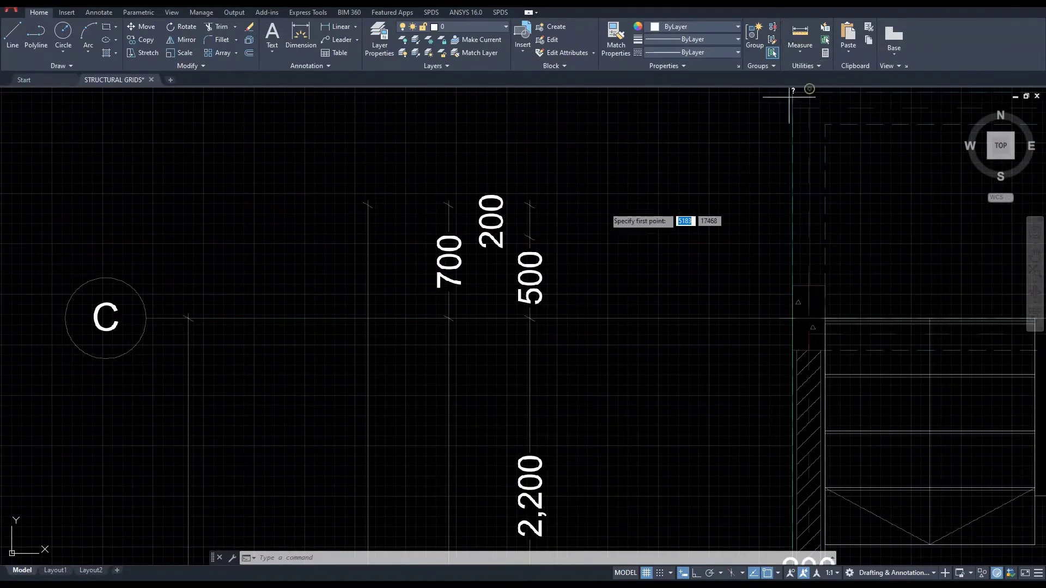
{"action": "left_click", "coordinate": [448, 318]}
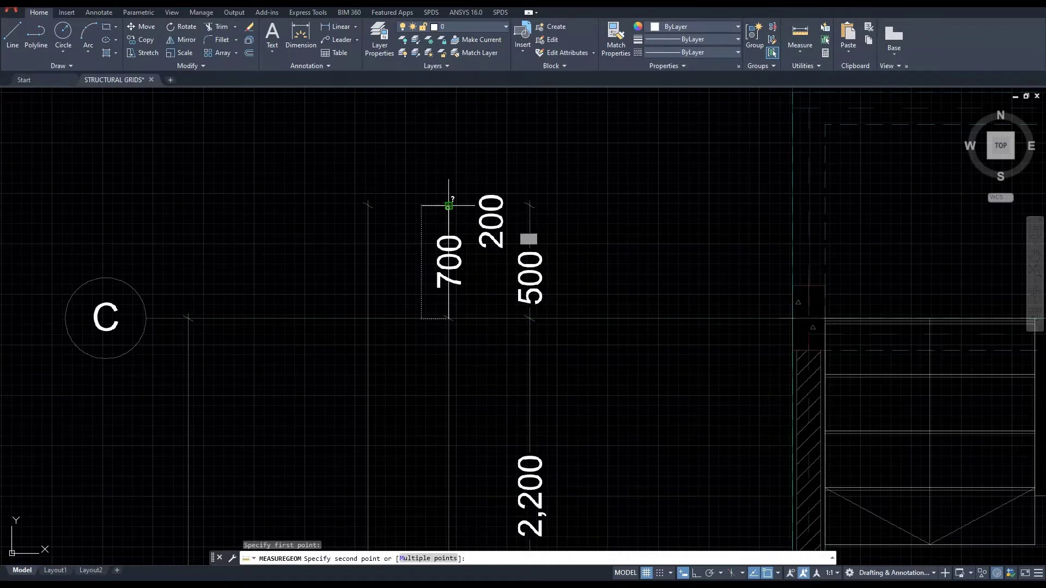
{"action": "left_click", "coordinate": [448, 205]}
{"action": "key", "text": "Escape"}
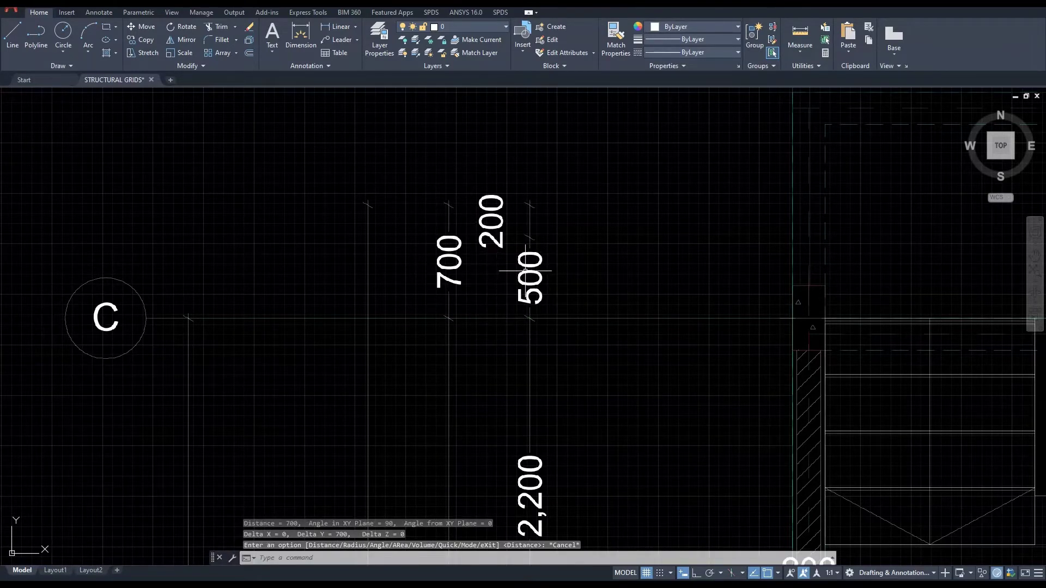
Measure the distance between the ends of the 500 dimension beside the 700 dimension at grid line C.
{"action": "key", "text": "Return"}
{"action": "key", "text": "Escape"}
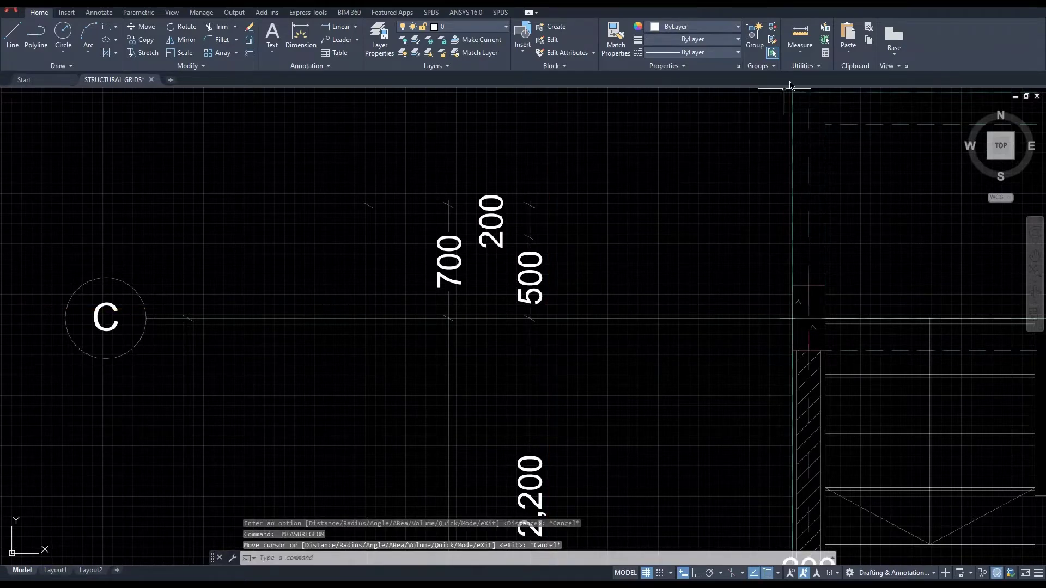
{"action": "left_click", "coordinate": [798, 55]}
{"action": "left_click", "coordinate": [805, 88]}
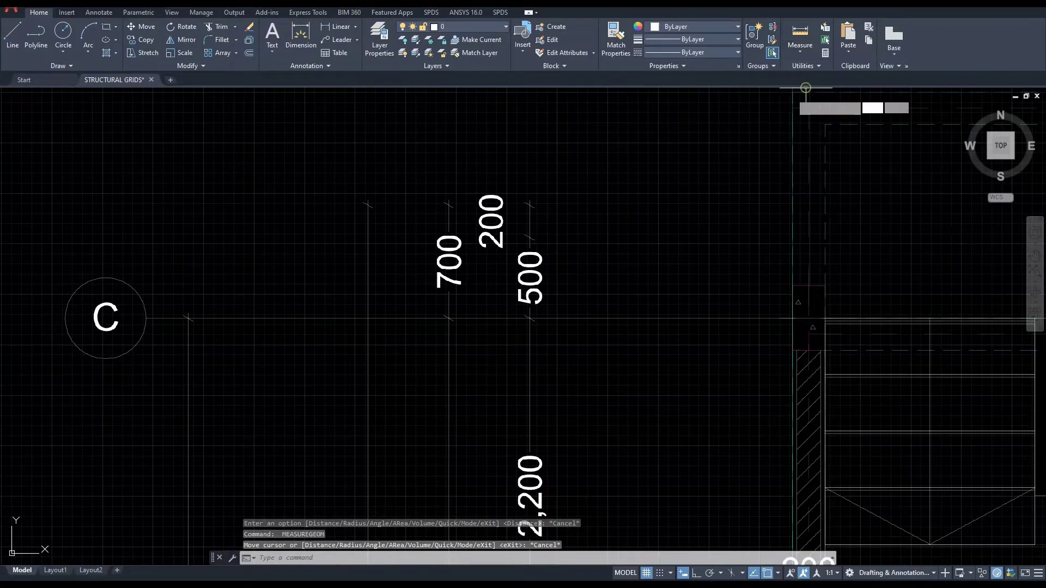
{"action": "left_click", "coordinate": [532, 305]}
{"action": "left_click", "coordinate": [530, 238]}
{"action": "key", "text": "Escape"}
Measure the 4,900 clear width between the inner wall faces below the stairs on the ground floor plan.
{"action": "scroll", "coordinate": [370, 239], "scroll_direction": "down", "scroll_amount": 2}
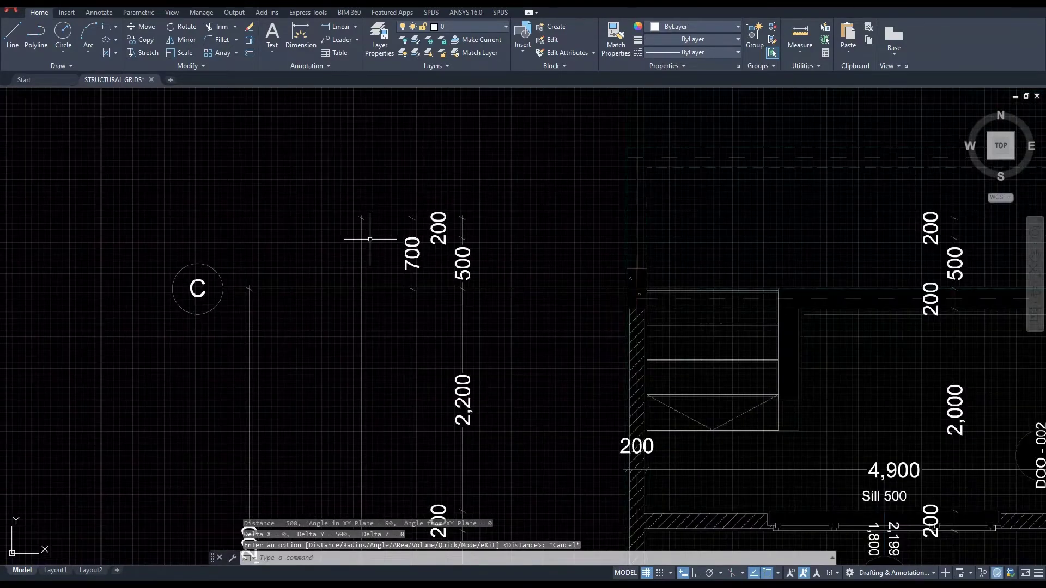
{"action": "scroll", "coordinate": [370, 239], "scroll_direction": "down", "scroll_amount": 3}
{"action": "middle_click_drag", "start_coordinate": [418, 326], "coordinate": [423, 277]}
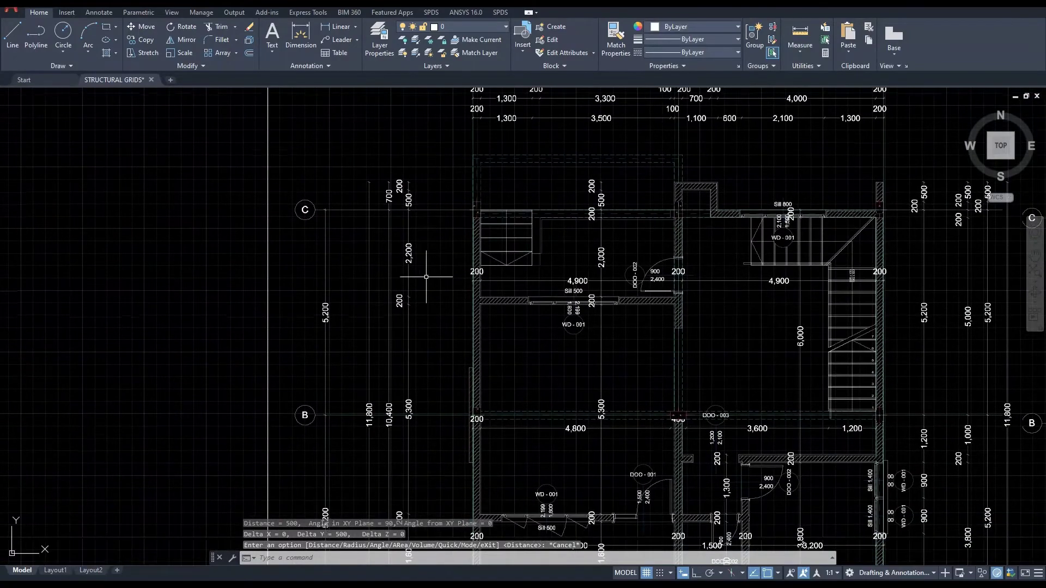
{"action": "scroll", "coordinate": [575, 284], "scroll_direction": "up", "scroll_amount": 3}
{"action": "middle_click_drag", "start_coordinate": [611, 247], "coordinate": [536, 281]}
{"action": "left_click", "coordinate": [801, 54]}
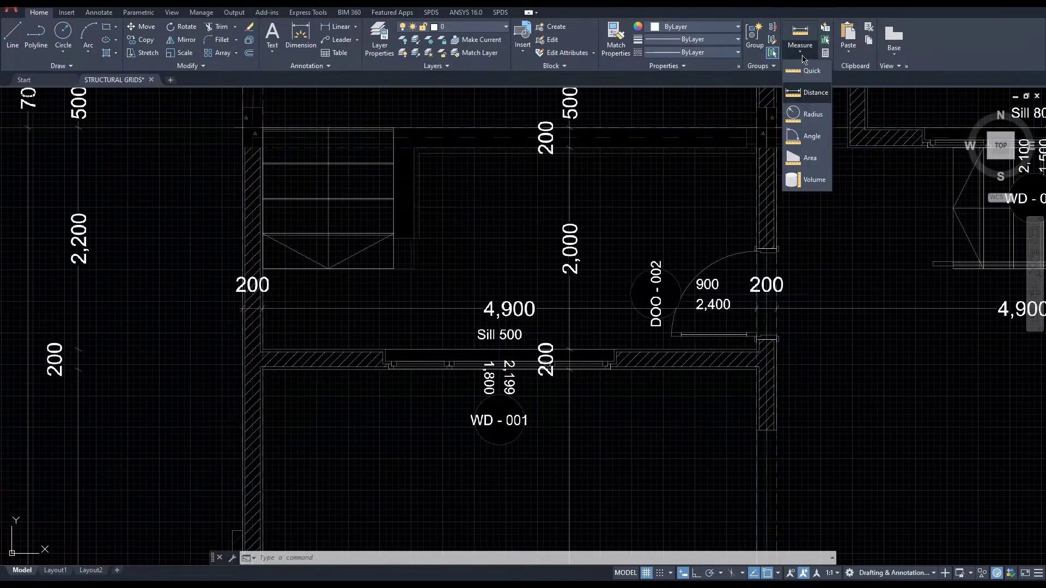
{"action": "left_click", "coordinate": [812, 91]}
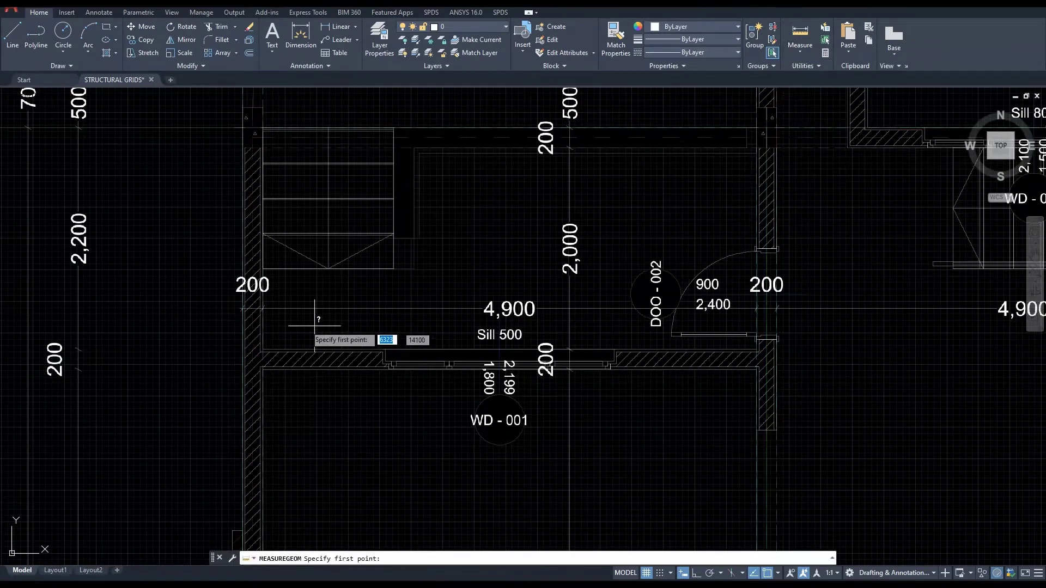
{"action": "left_click", "coordinate": [263, 309]}
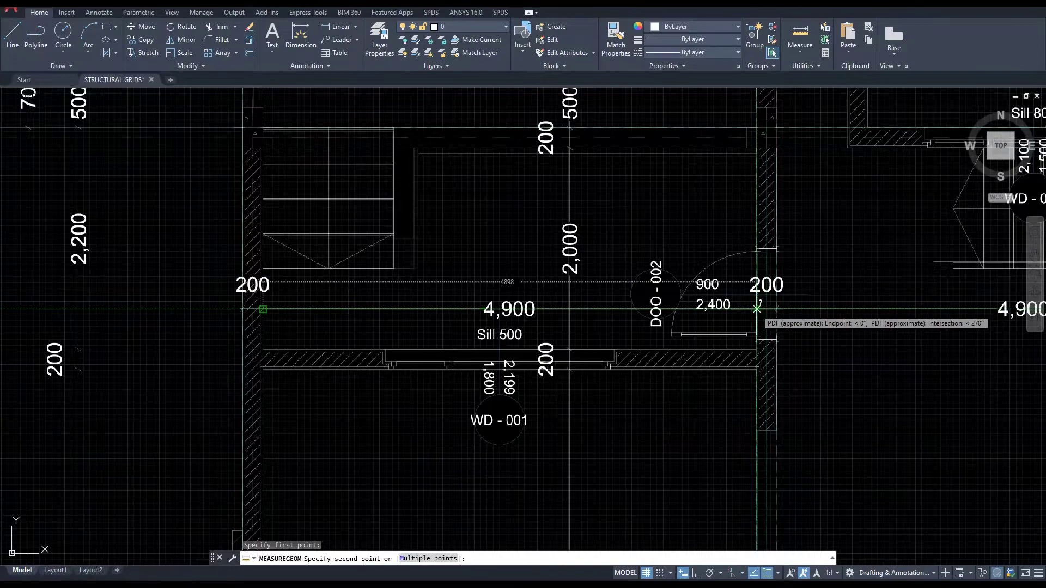
{"action": "left_click", "coordinate": [756, 309]}
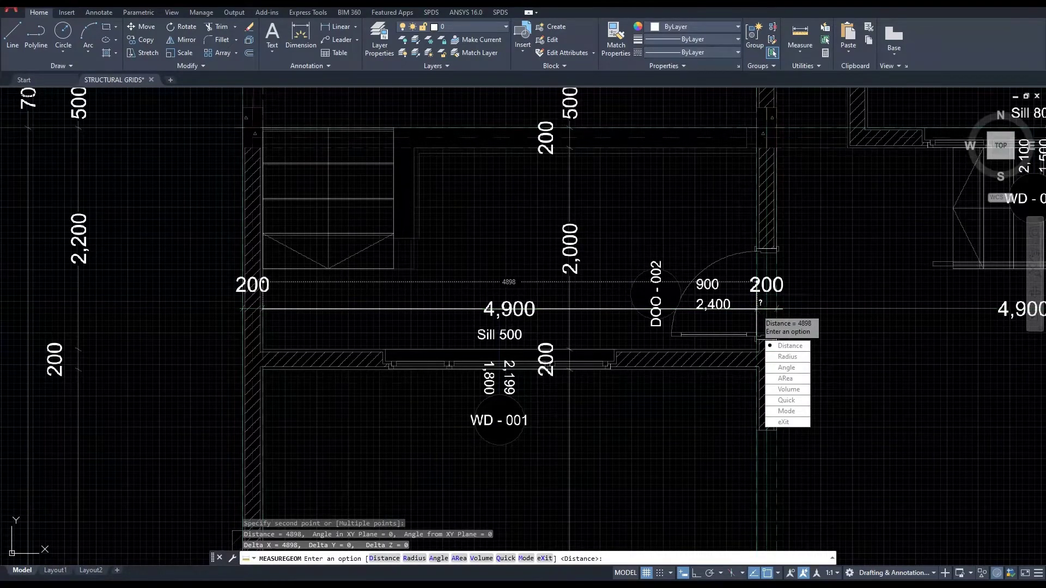
{"action": "key", "text": "Escape"}
{"action": "scroll", "coordinate": [458, 276], "scroll_direction": "down", "scroll_amount": 5}
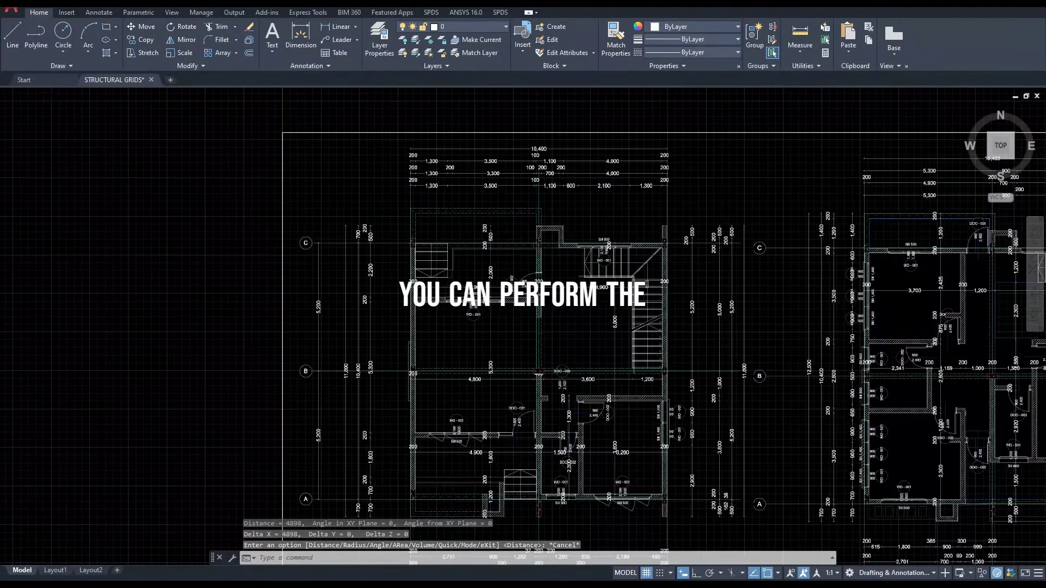
{"action": "scroll", "coordinate": [458, 276], "scroll_direction": "down", "scroll_amount": 4}
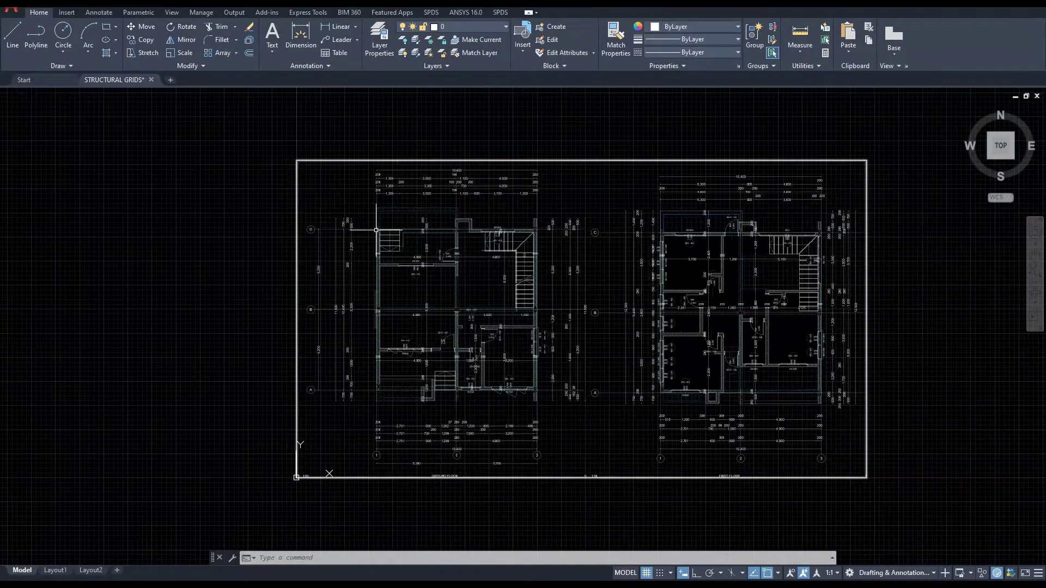
{"action": "scroll", "coordinate": [376, 219], "scroll_direction": "up", "scroll_amount": 4}
{"action": "scroll", "coordinate": [376, 218], "scroll_direction": "up", "scroll_amount": 4}
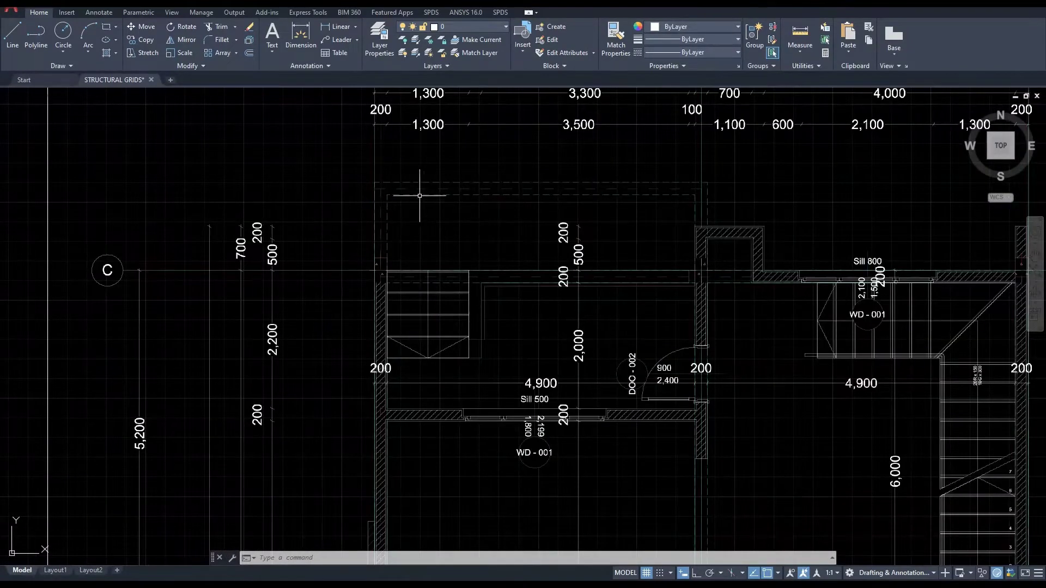
{"action": "scroll", "coordinate": [380, 254], "scroll_direction": "up", "scroll_amount": 4}
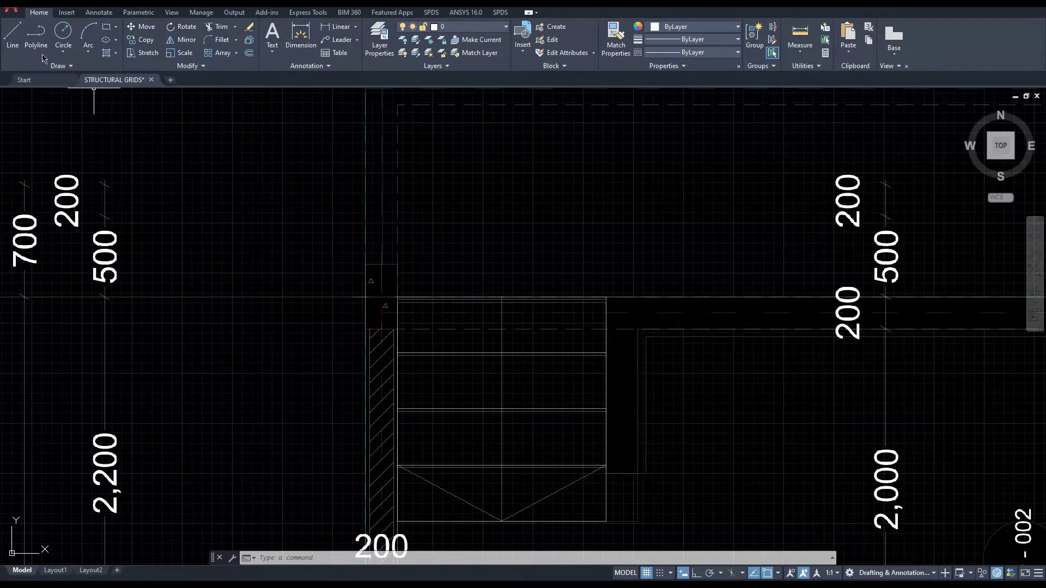
{"action": "left_click", "coordinate": [36, 34]}
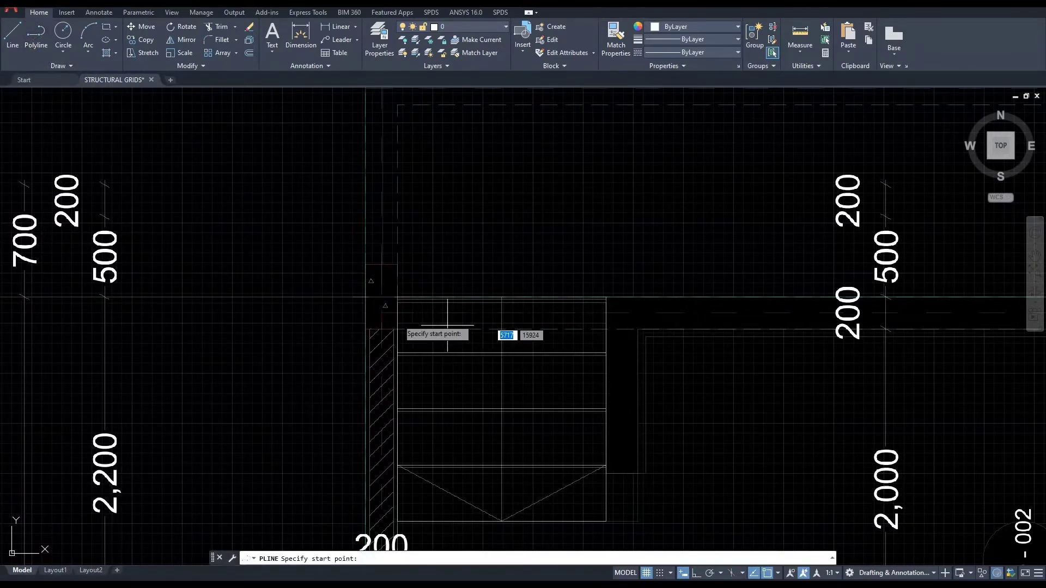
{"action": "left_click", "coordinate": [384, 311]}
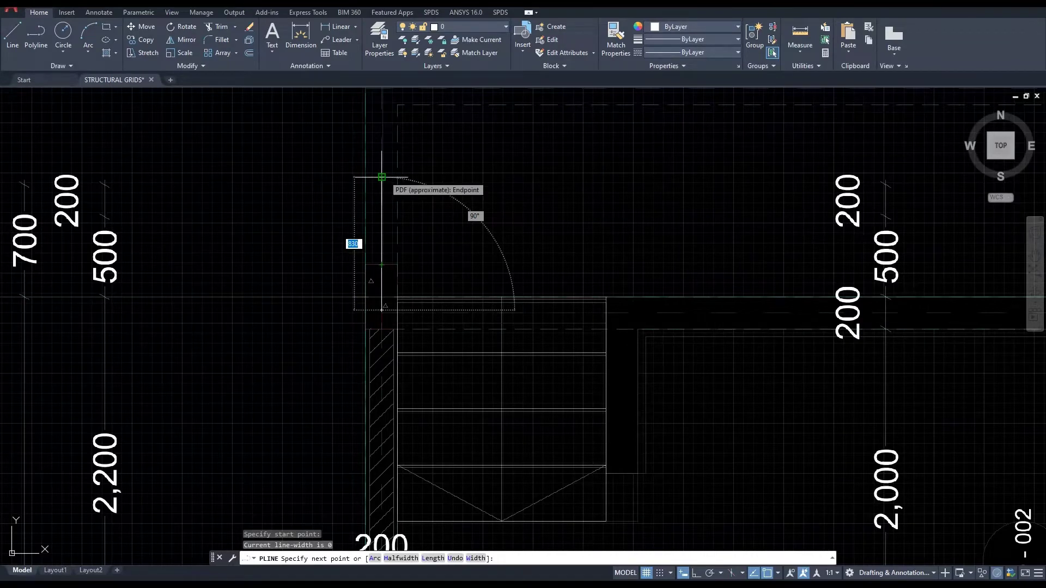
{"action": "key", "text": "Escape"}
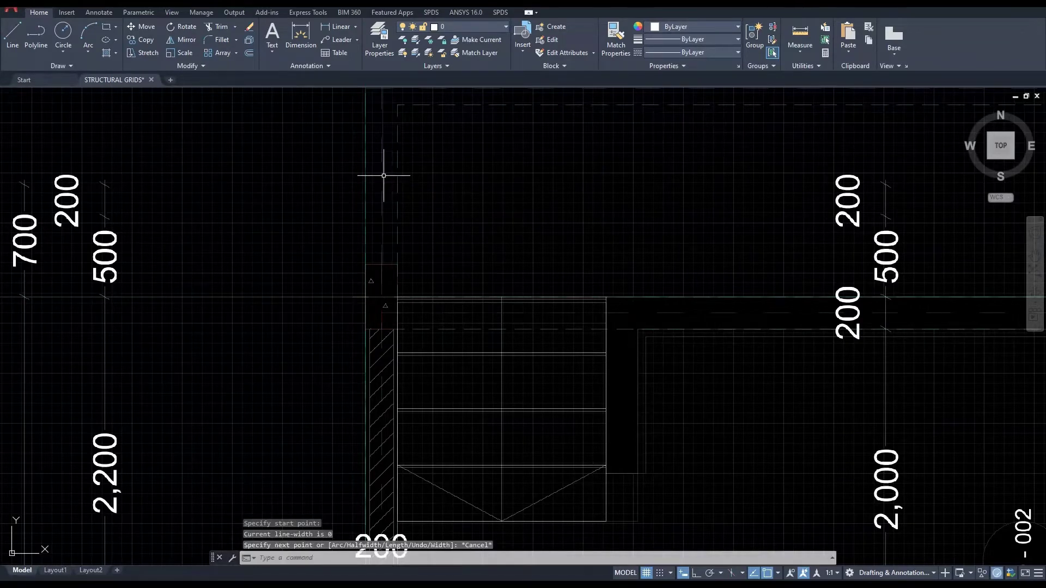
Start a polyline 1000 above the wall centreline endpoint beside the stairs at grid line C, using a temporary track point.
{"action": "left_click", "coordinate": [33, 48]}
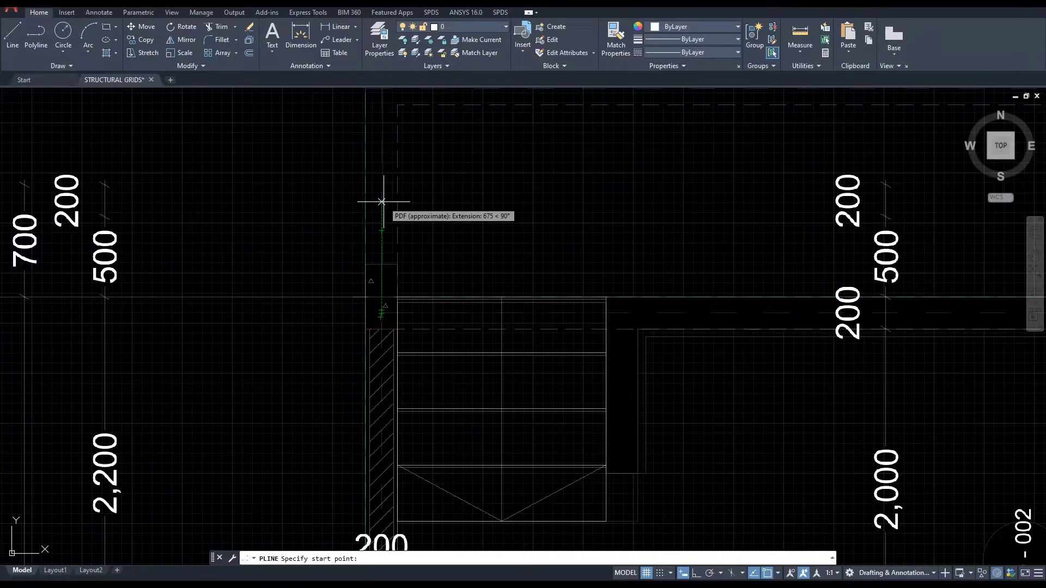
{"action": "scroll", "coordinate": [373, 319], "scroll_direction": "up", "scroll_amount": 4}
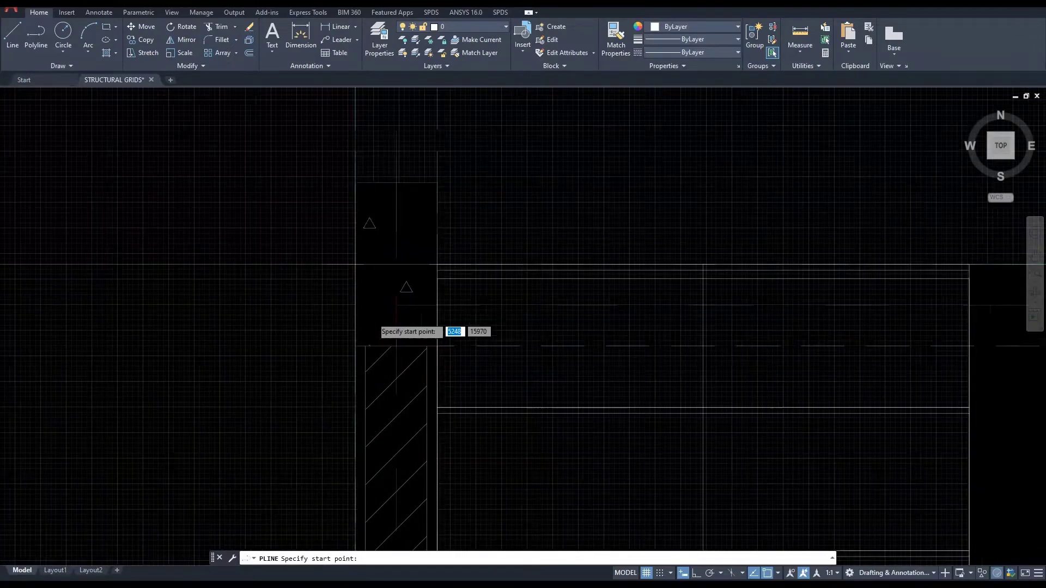
{"action": "scroll", "coordinate": [373, 318], "scroll_direction": "up", "scroll_amount": 2}
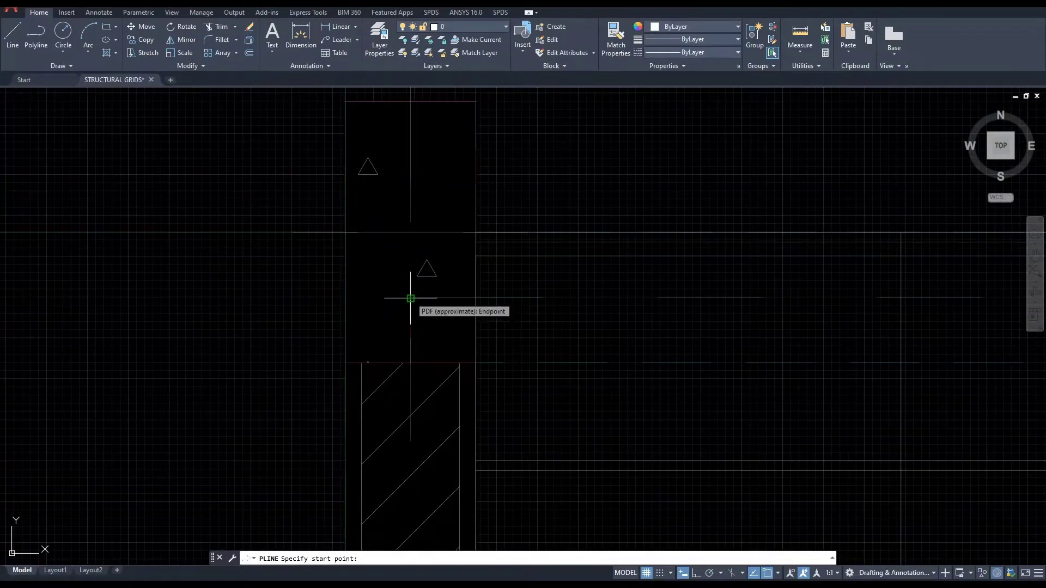
{"action": "right_click", "coordinate": [411, 299], "text": "shift"}
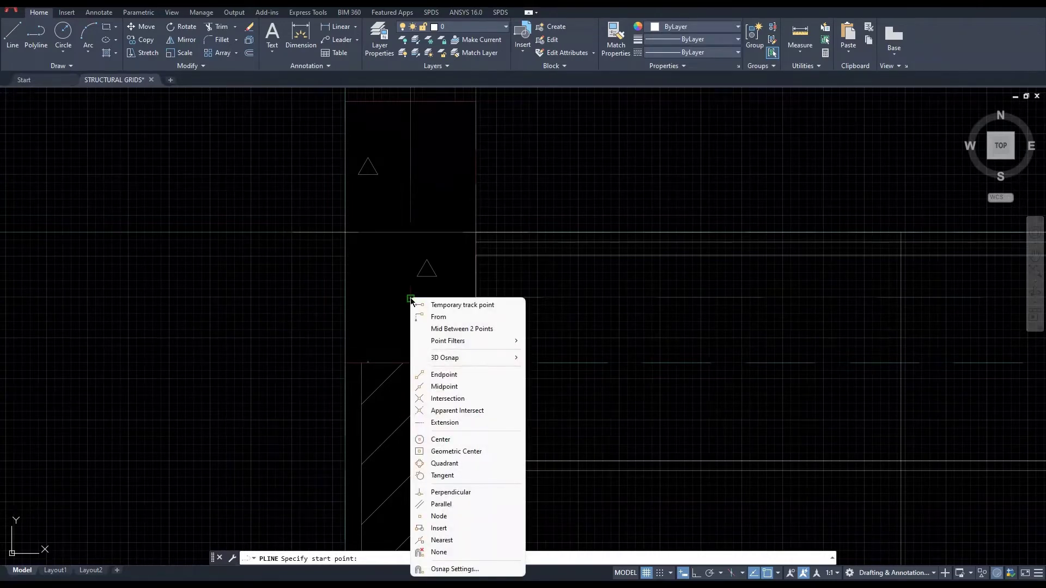
{"action": "left_click", "coordinate": [448, 306]}
{"action": "left_click", "coordinate": [410, 298]}
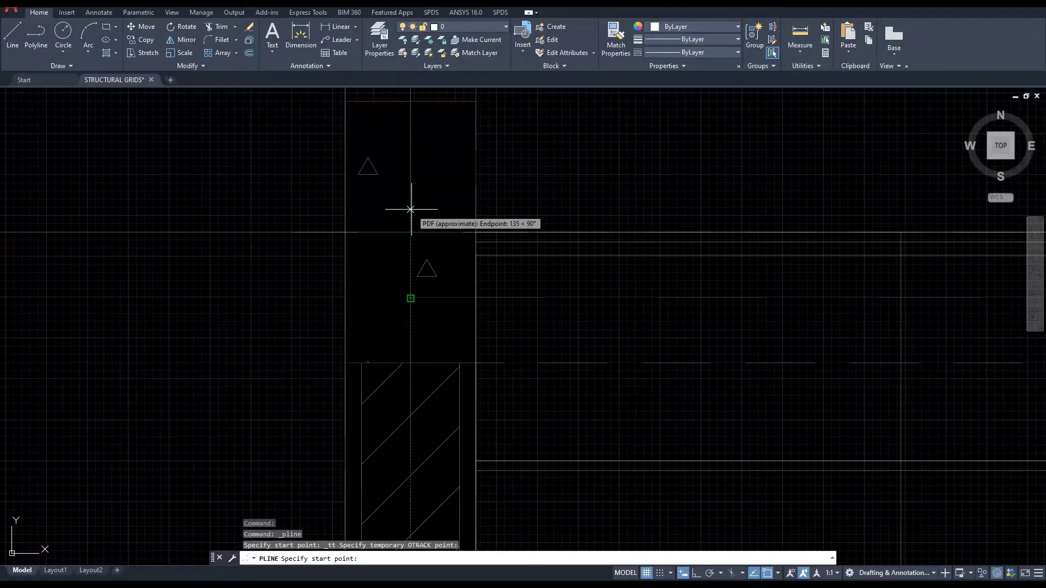
{"action": "type", "text": "1000"}
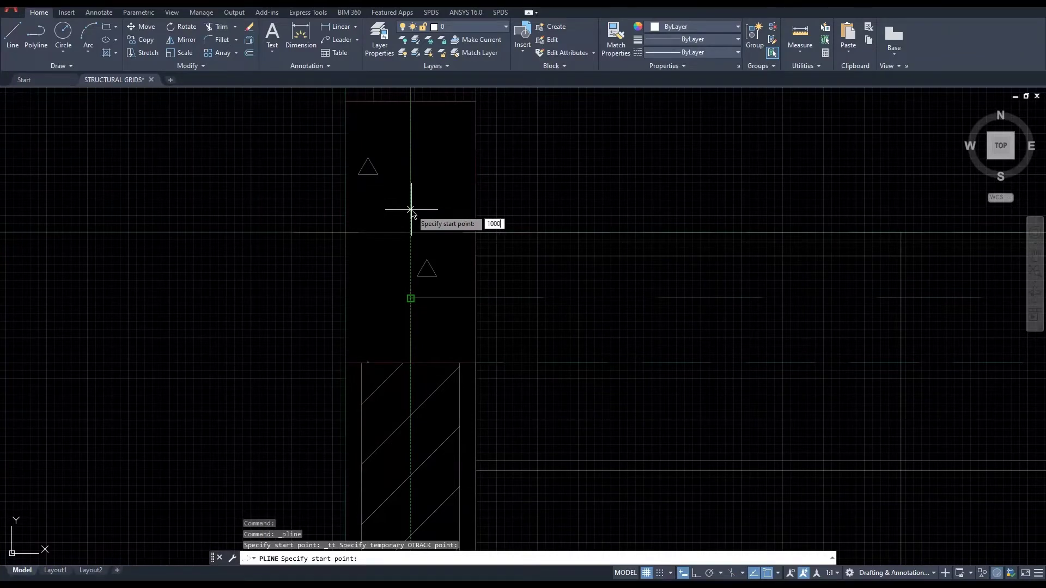
{"action": "key", "text": "Return"}
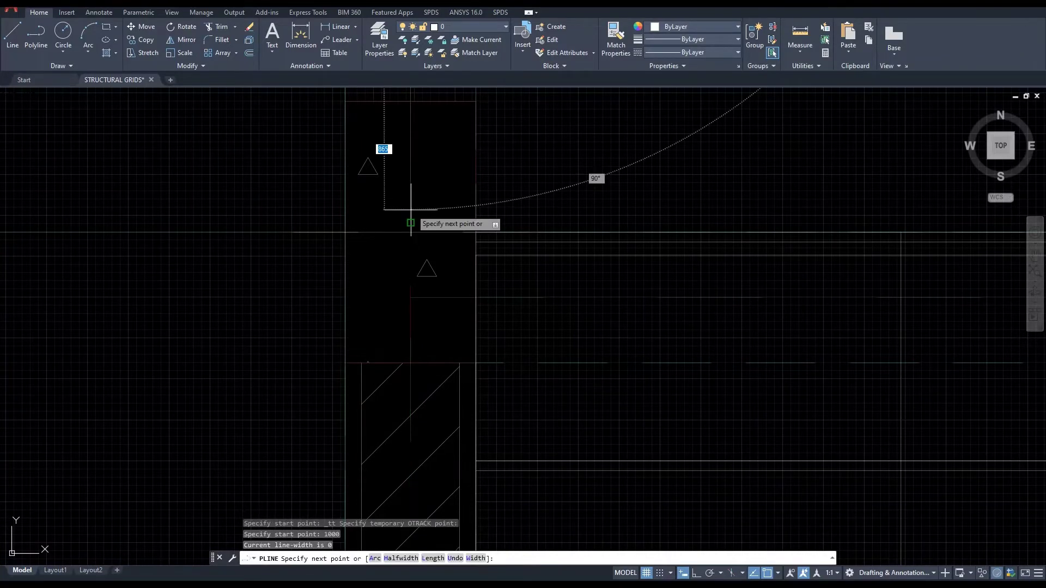
Turn on Ortho and run the polyline 13000 straight down along the outer wall's centreline past grid line A, ending it there.
{"action": "scroll", "coordinate": [395, 422], "scroll_direction": "down", "scroll_amount": 4}
{"action": "scroll", "coordinate": [395, 422], "scroll_direction": "up", "scroll_amount": 5}
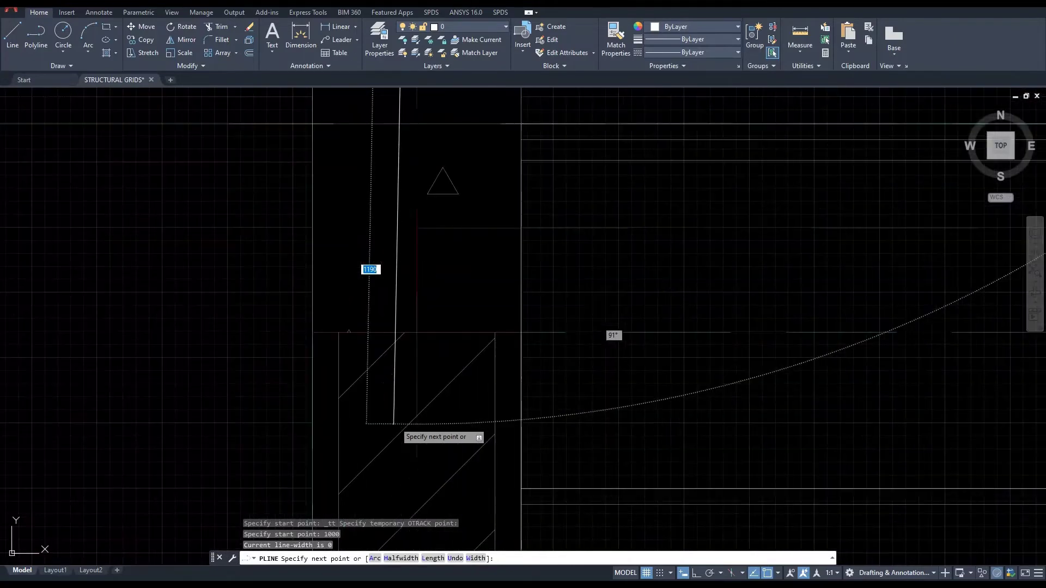
{"action": "left_click", "coordinate": [697, 573]}
{"action": "scroll", "coordinate": [385, 404], "scroll_direction": "down", "scroll_amount": 1}
{"action": "scroll", "coordinate": [385, 404], "scroll_direction": "down", "scroll_amount": 6}
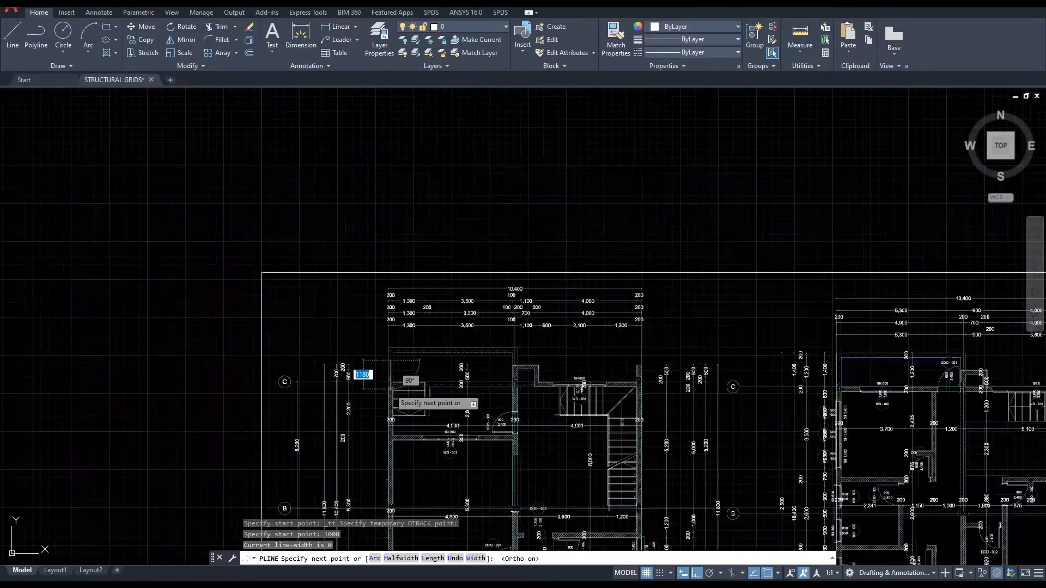
{"action": "middle_click_drag", "start_coordinate": [391, 390], "coordinate": [399, 217]}
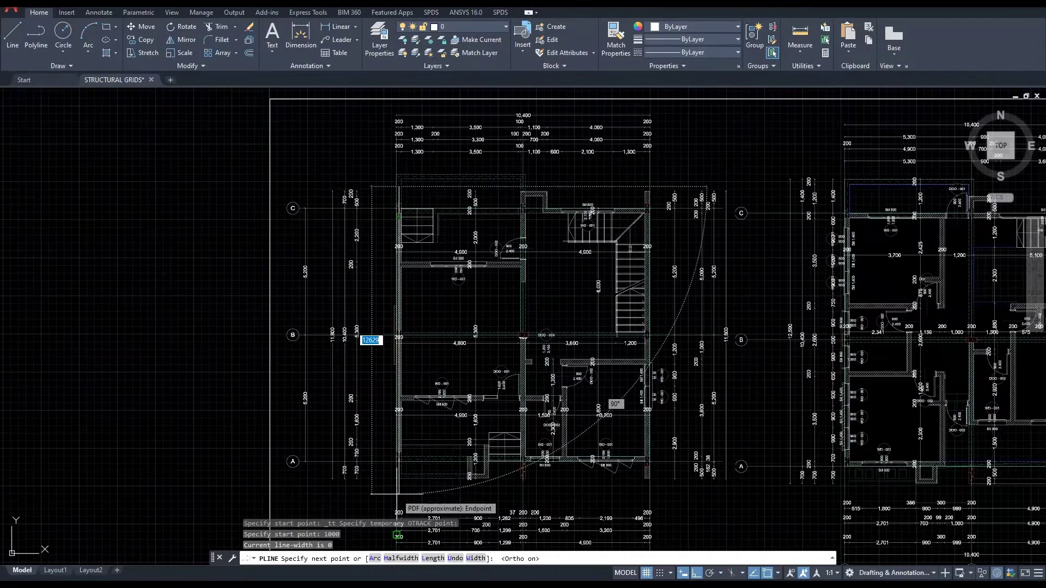
{"action": "scroll", "coordinate": [398, 493], "scroll_direction": "up", "scroll_amount": 4}
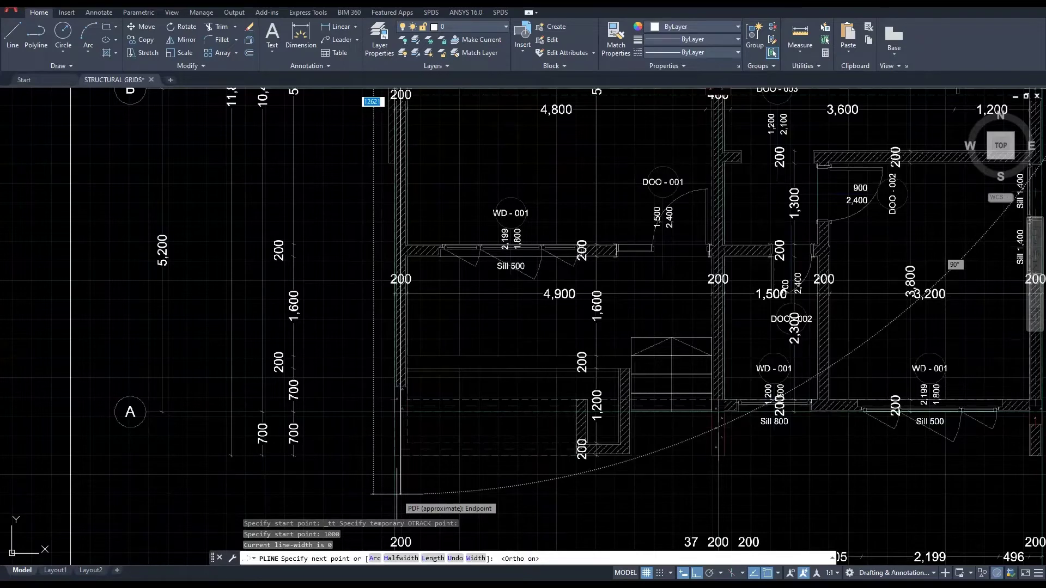
{"action": "type", "text": "13000"}
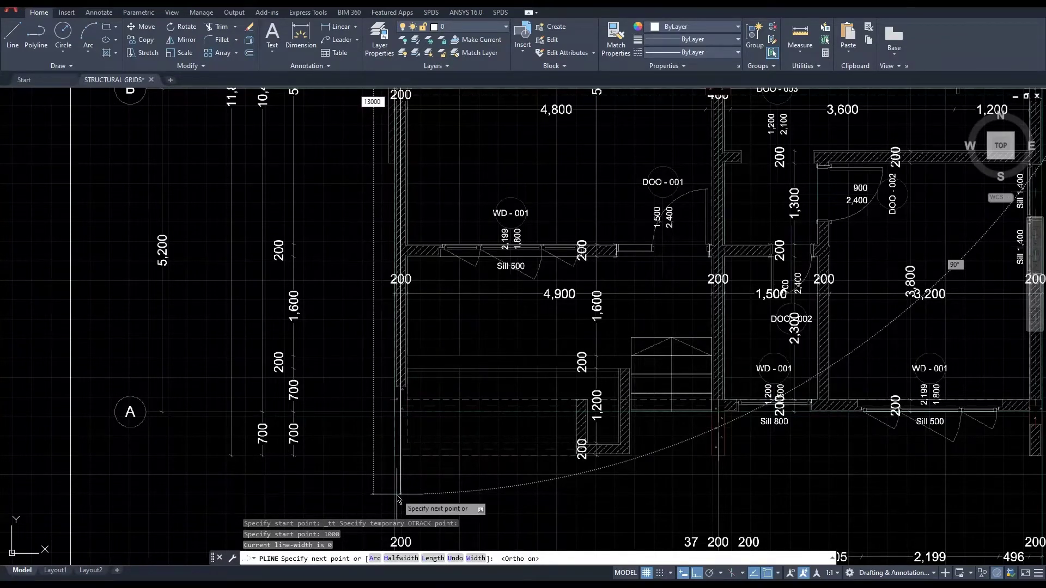
{"action": "key", "text": "Return"}
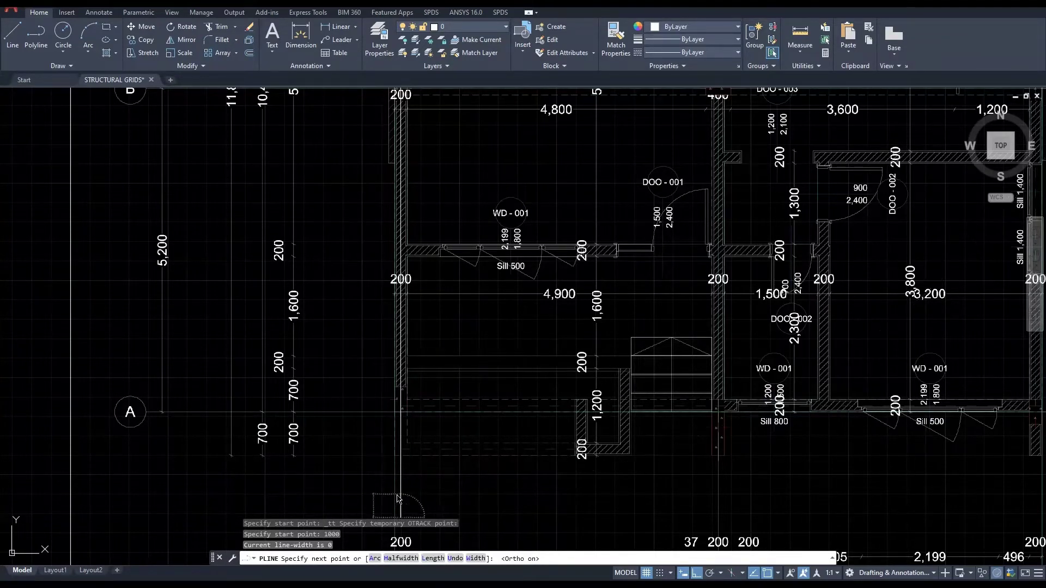
{"action": "key", "text": "Escape"}
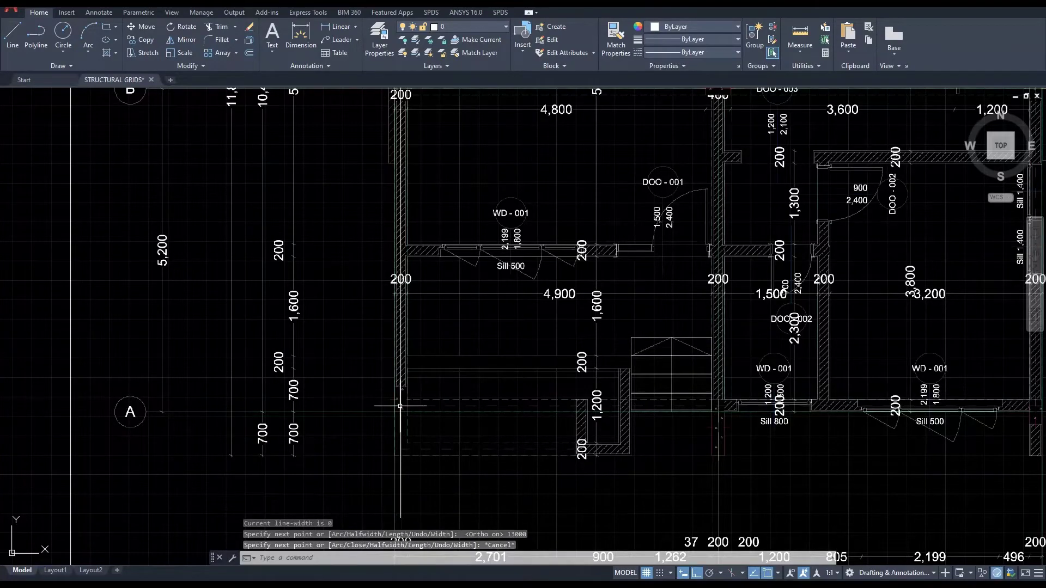
Draw a centre-radius circle tracing the underlay's grid bubble C on the ground floor plan.
{"action": "scroll", "coordinate": [400, 405], "scroll_direction": "down", "scroll_amount": 5}
{"action": "scroll", "coordinate": [409, 314], "scroll_direction": "up", "scroll_amount": 6}
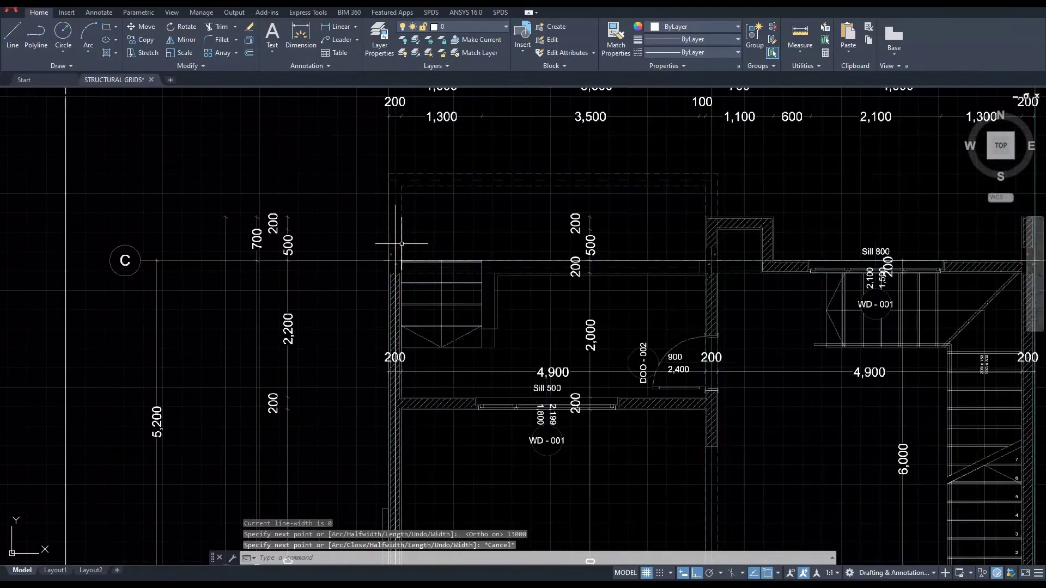
{"action": "middle_click_drag", "start_coordinate": [385, 221], "coordinate": [399, 277]}
{"action": "scroll", "coordinate": [405, 232], "scroll_direction": "up", "scroll_amount": 2}
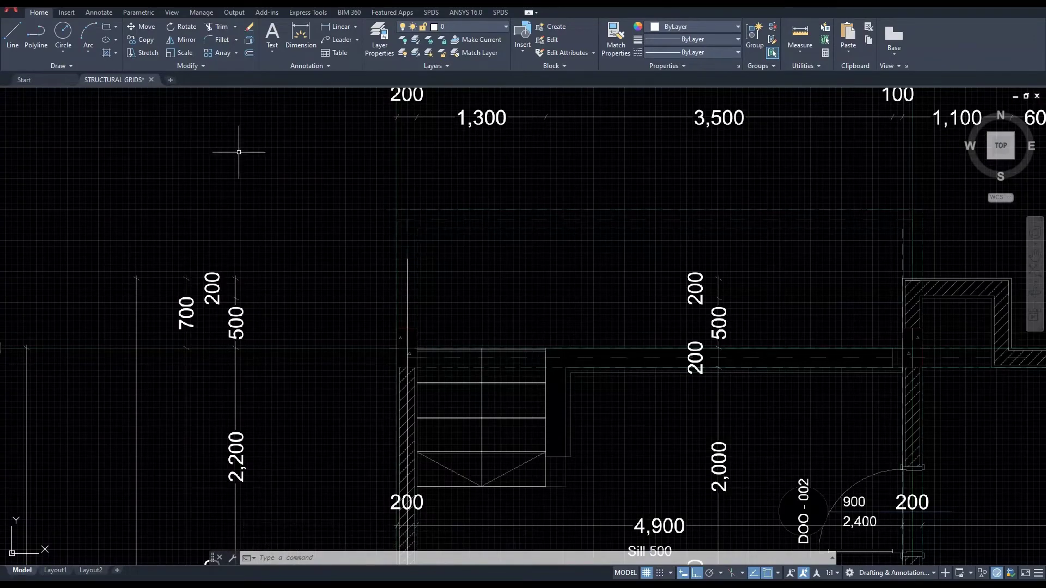
{"action": "middle_click_drag", "start_coordinate": [220, 248], "coordinate": [461, 212]}
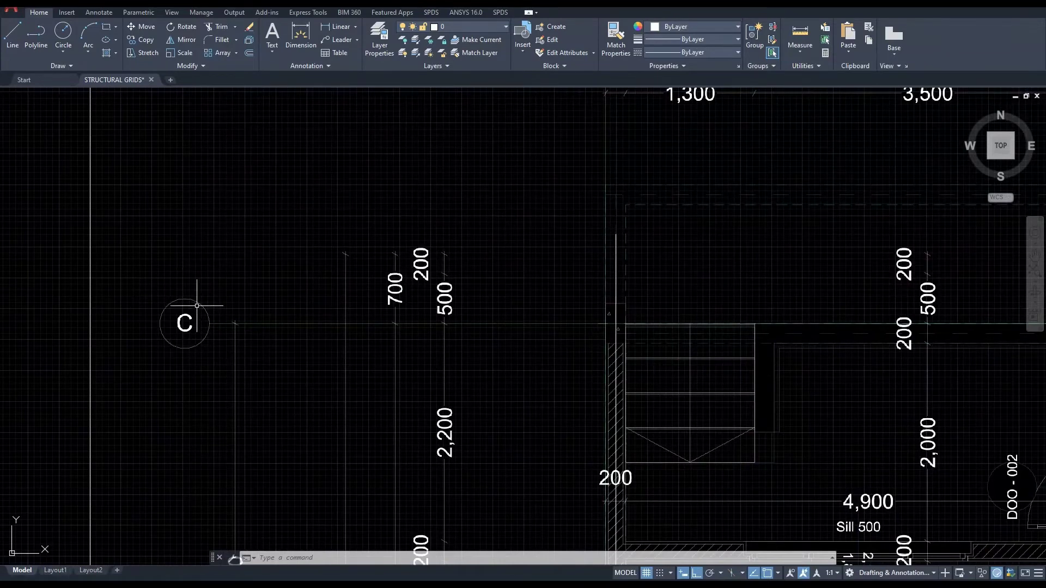
{"action": "left_click", "coordinate": [64, 52]}
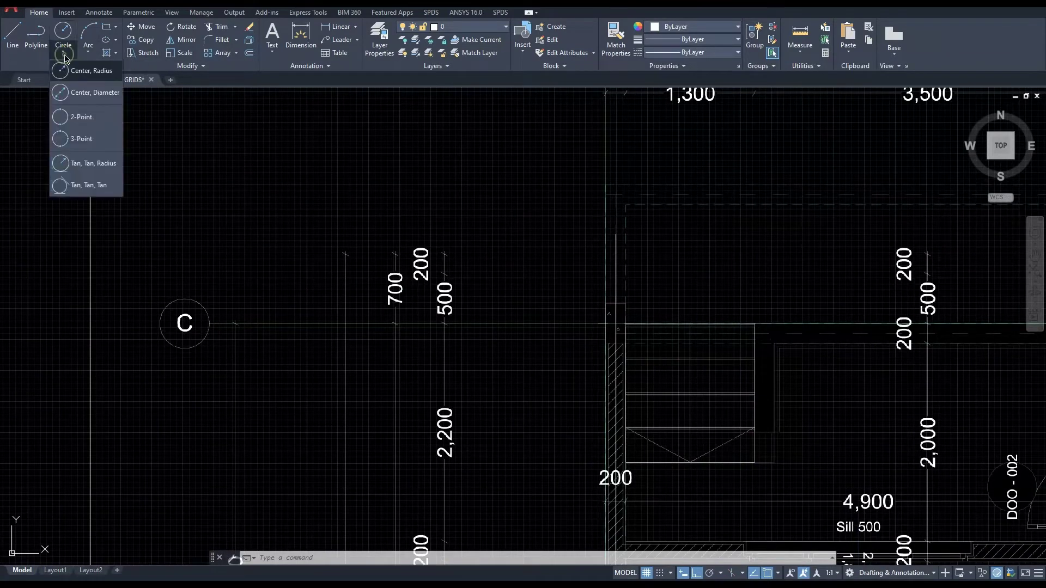
{"action": "left_click", "coordinate": [84, 77]}
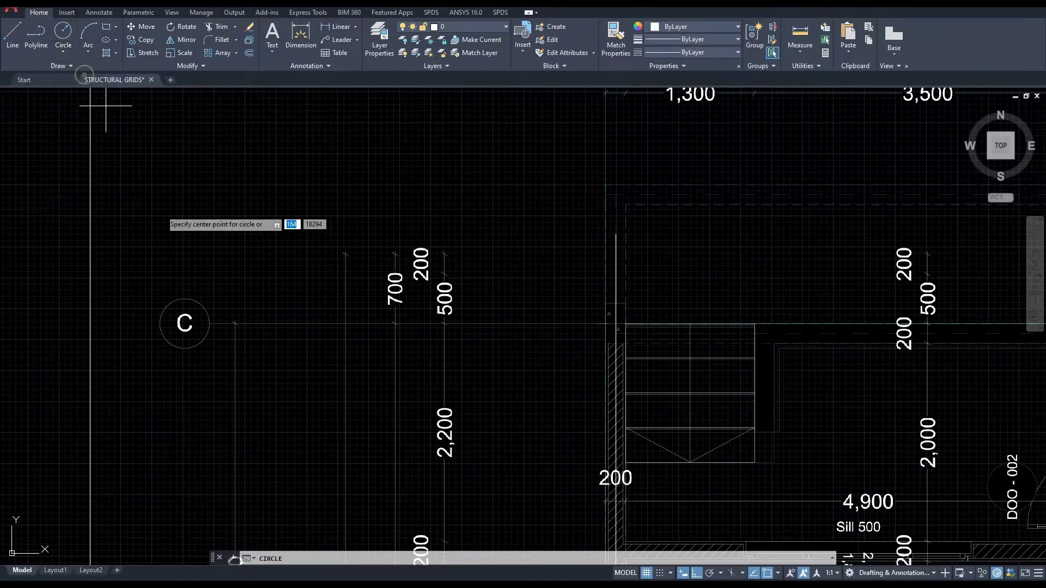
{"action": "left_click", "coordinate": [185, 324]}
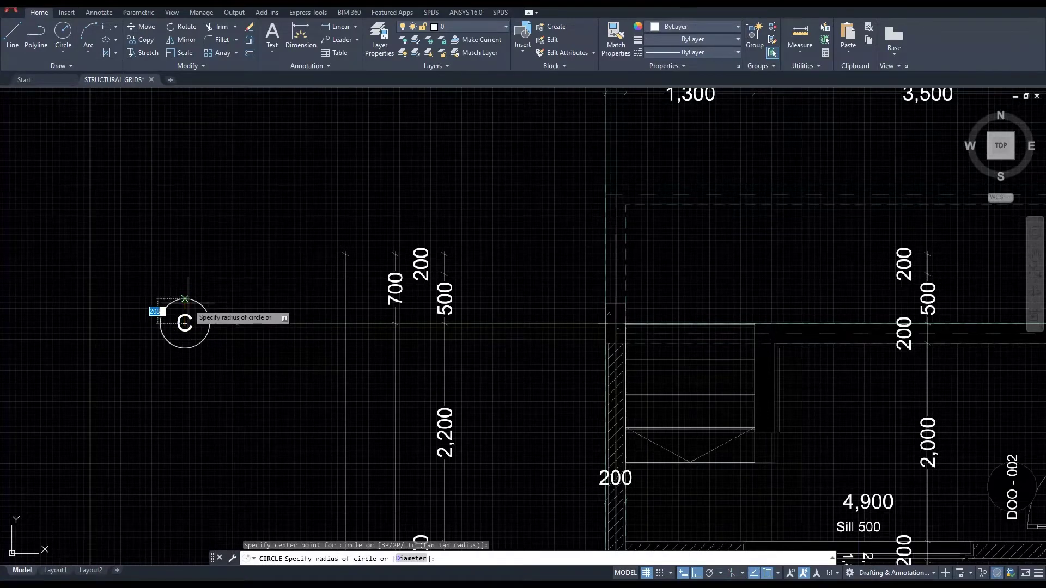
{"action": "left_click", "coordinate": [186, 300]}
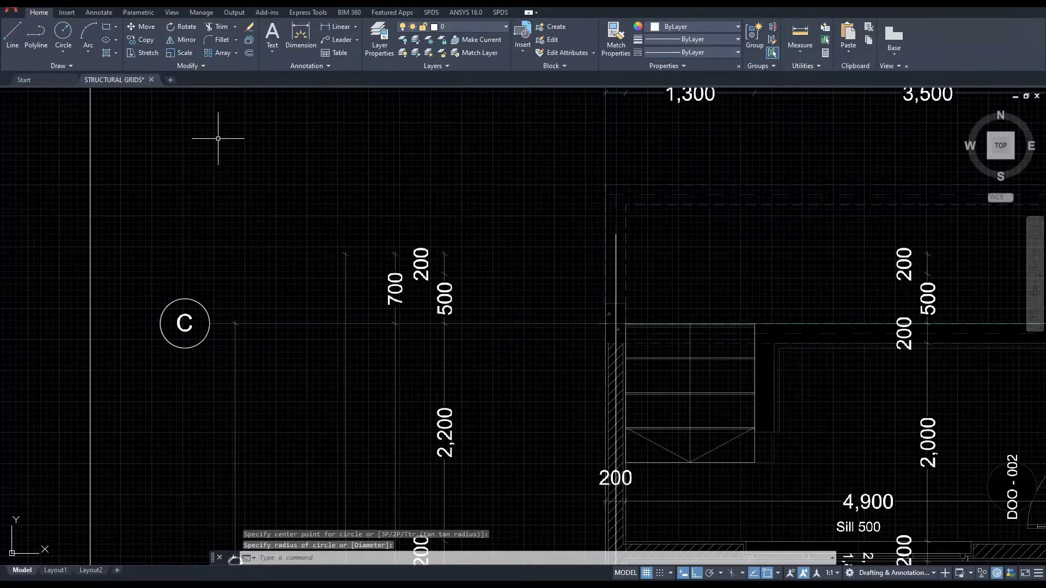
Add the single-line text "1" with middle-center (MC) justification and 0 rotation at the centre of the new grid bubble circle.
{"action": "left_click", "coordinate": [98, 12]}
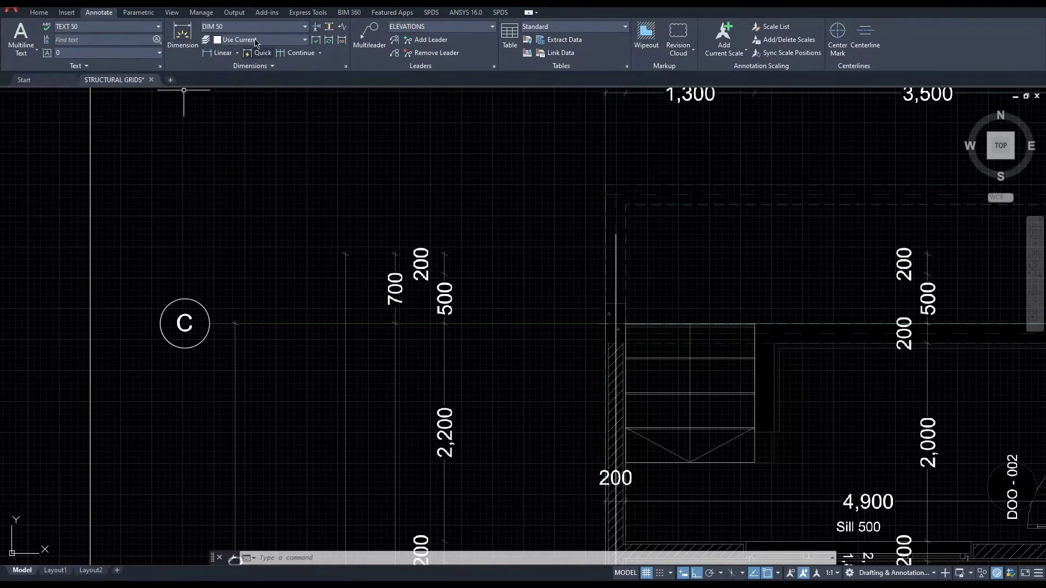
{"action": "left_click", "coordinate": [23, 52]}
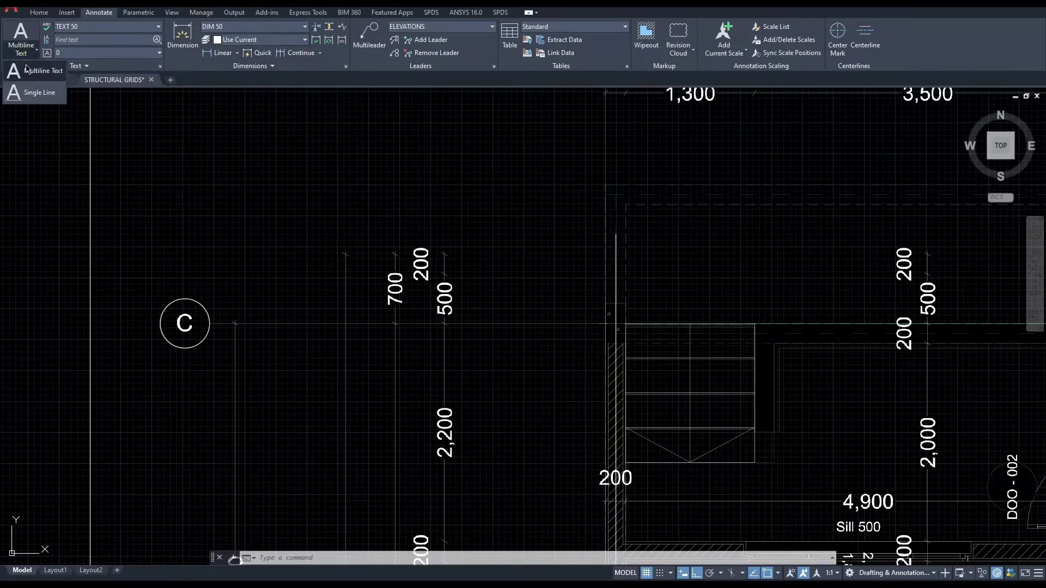
{"action": "left_click", "coordinate": [38, 92]}
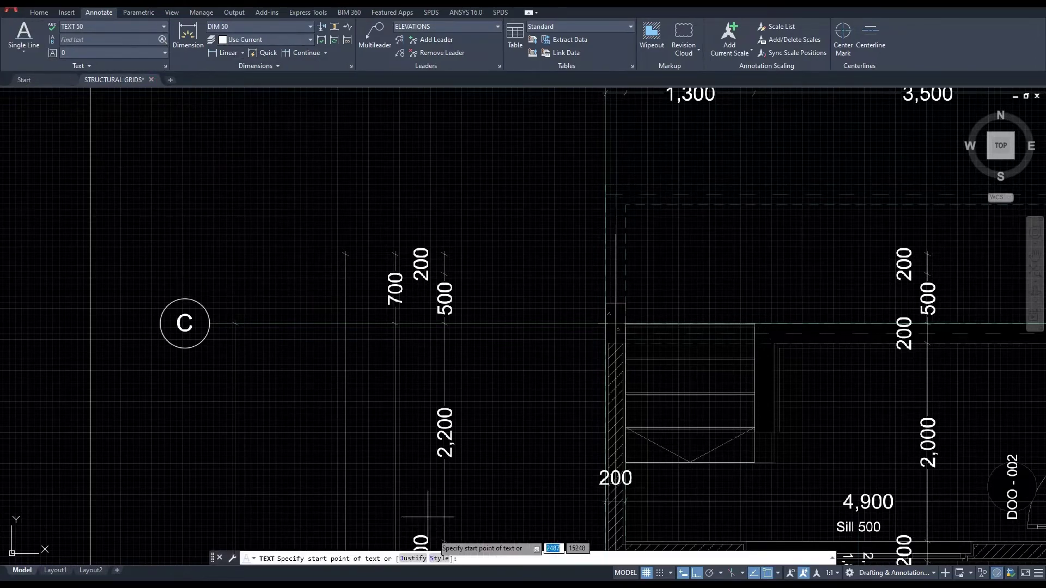
{"action": "left_click", "coordinate": [412, 560]}
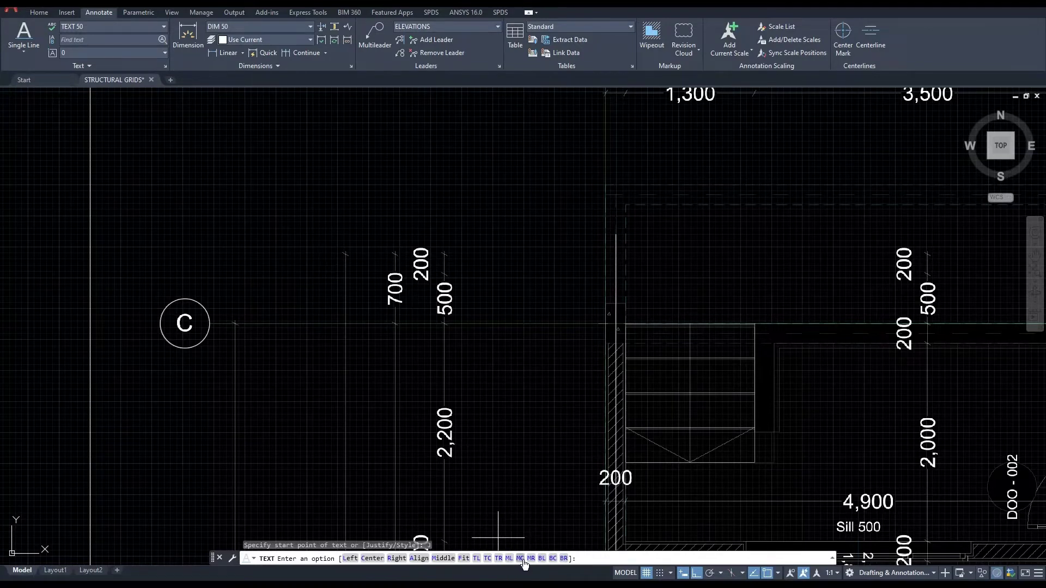
{"action": "key", "text": "Down"}
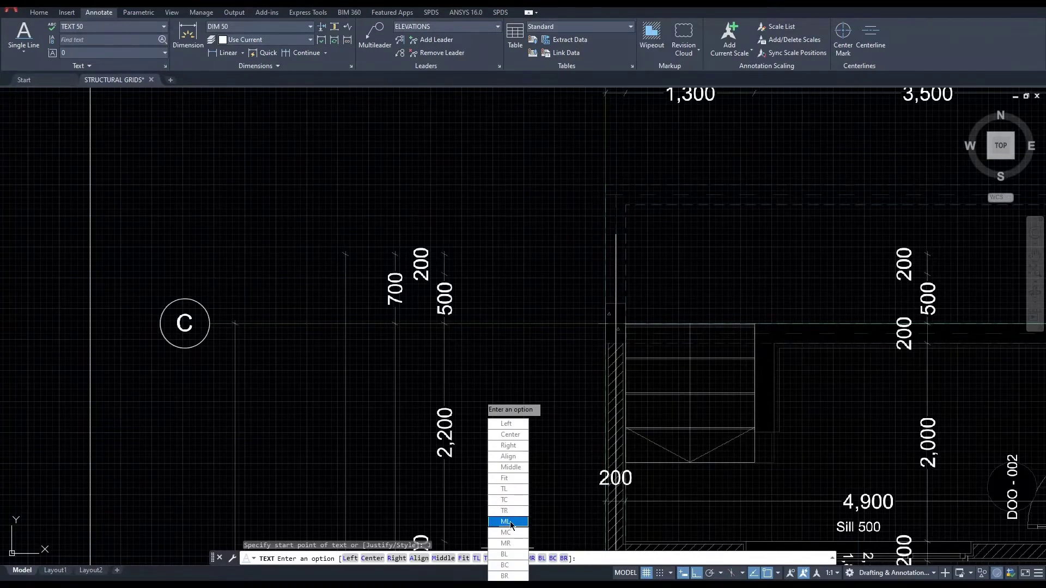
{"action": "left_click", "coordinate": [509, 533]}
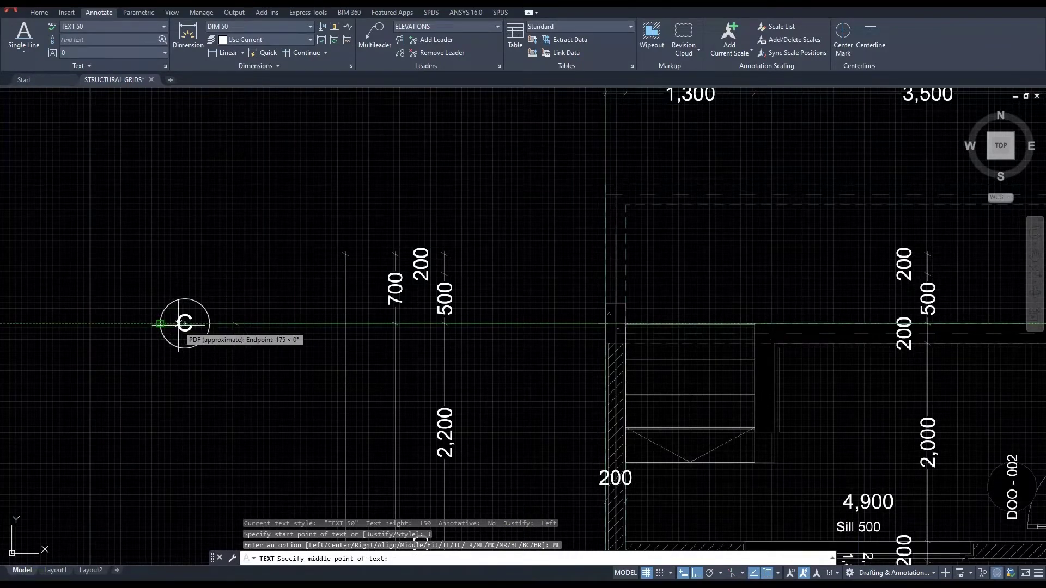
{"action": "left_click", "coordinate": [185, 324]}
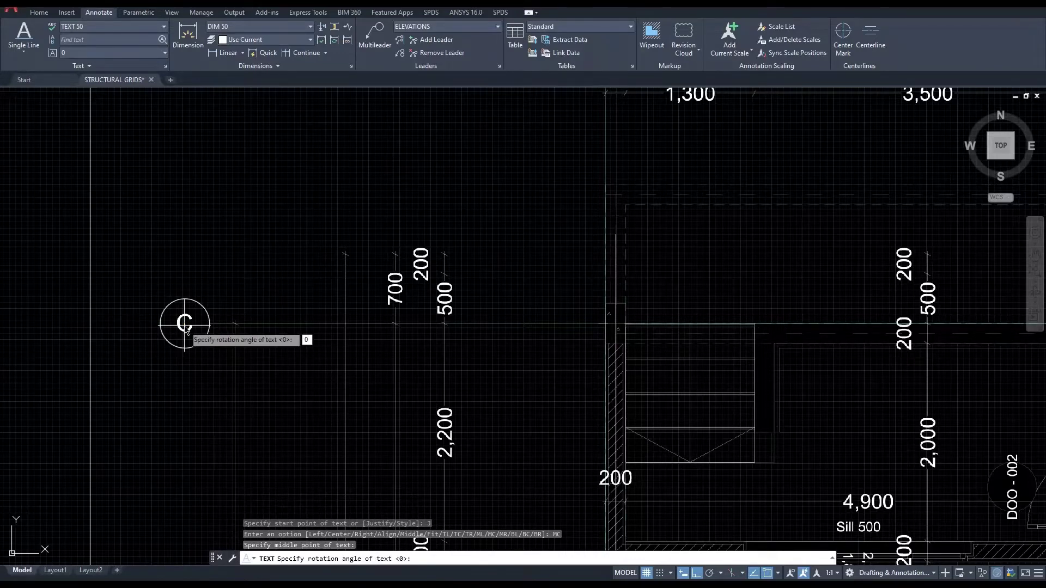
{"action": "key", "text": "Return"}
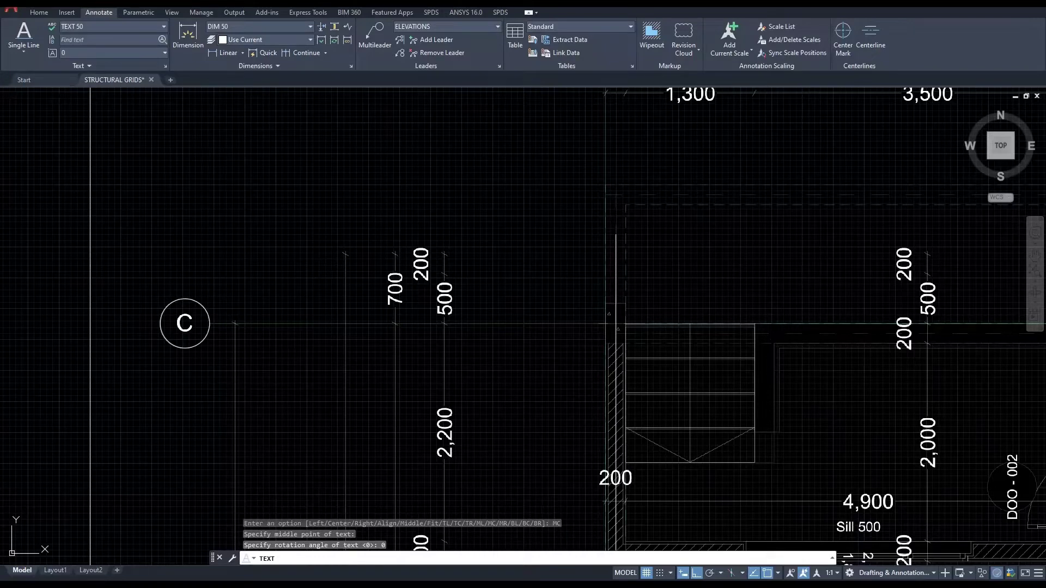
{"action": "type", "text": "1"}
{"action": "key", "text": "Return"}
{"action": "key", "text": "Return"}
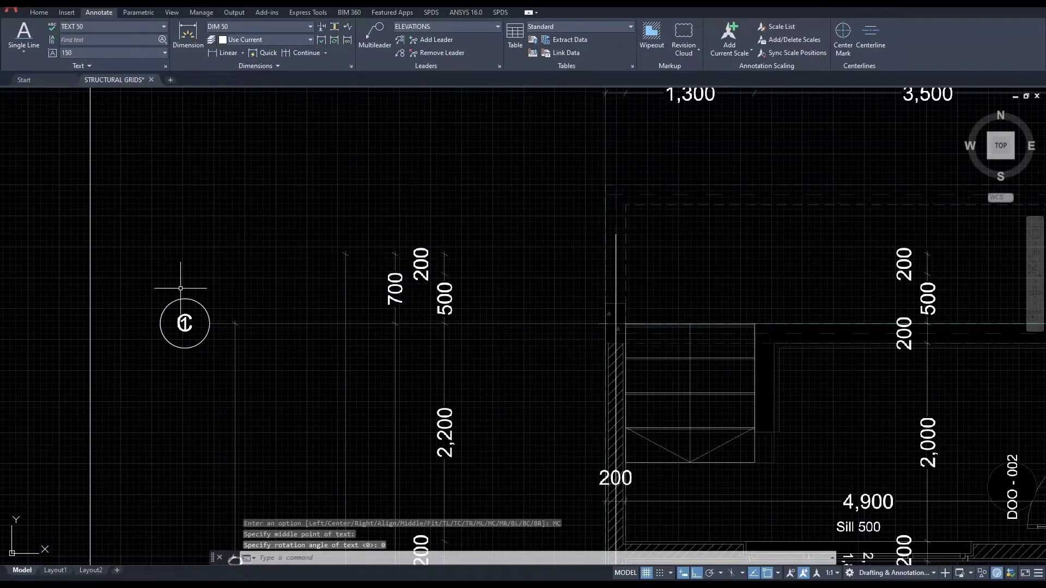
Move the grid bubble circle and its "1" text from the circle's bottom quadrant onto the upper end of the new grid line.
{"action": "left_click", "coordinate": [180, 320]}
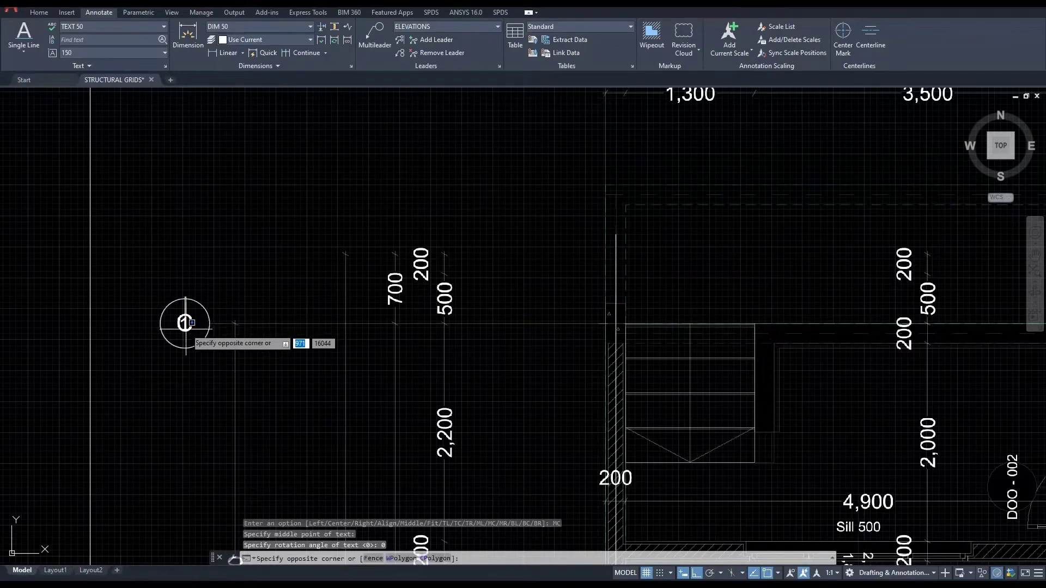
{"action": "left_click", "coordinate": [186, 325]}
{"action": "left_click", "coordinate": [204, 305]}
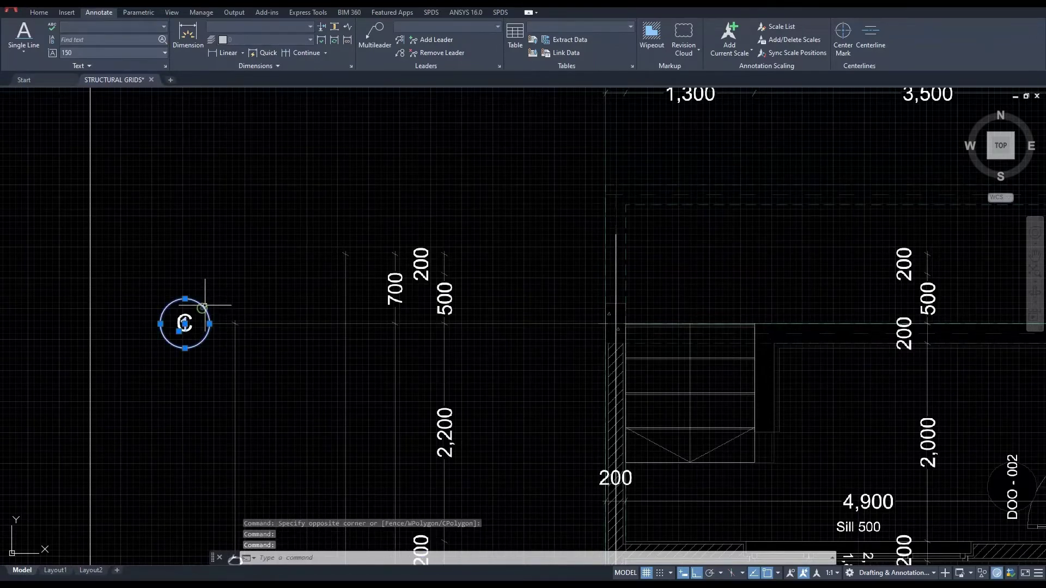
{"action": "type", "text": "M"}
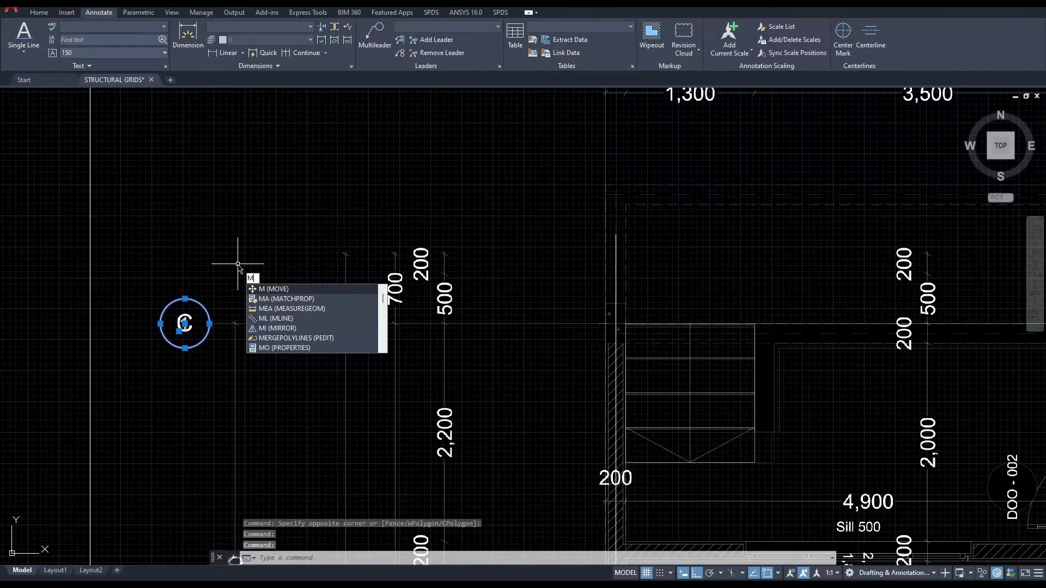
{"action": "key", "text": "Return"}
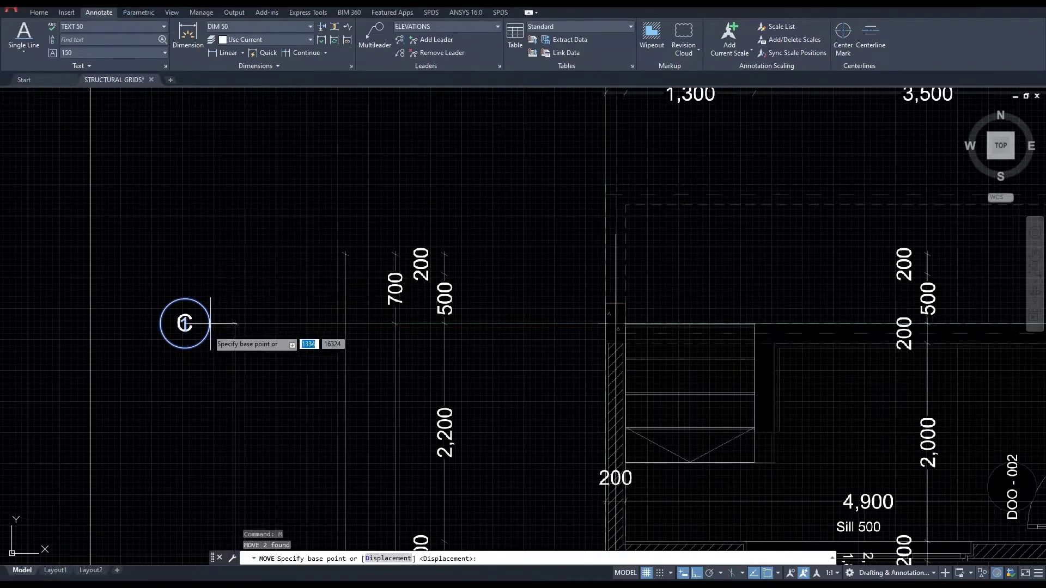
{"action": "left_click", "coordinate": [185, 348]}
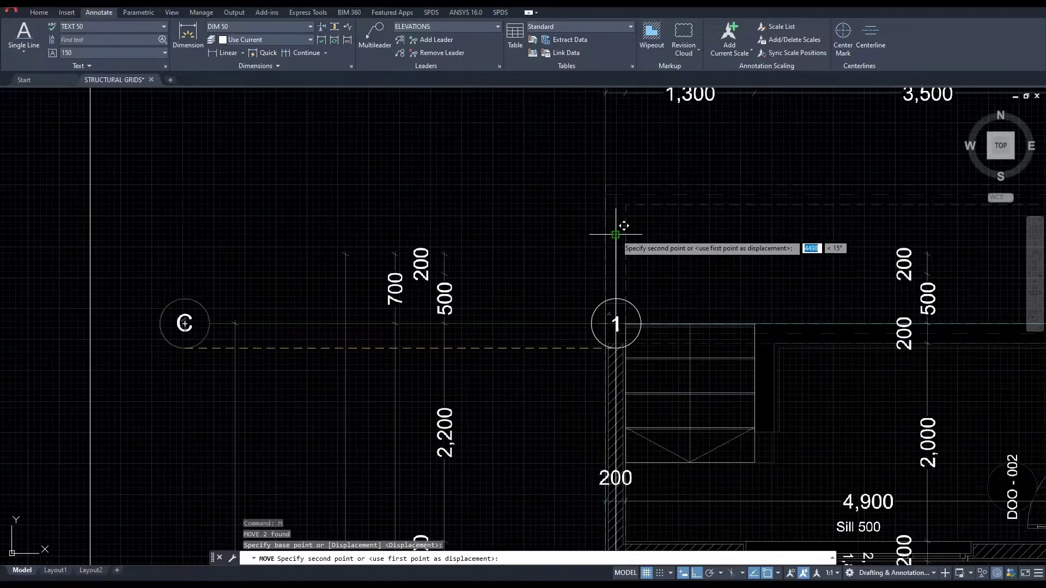
{"action": "left_click", "coordinate": [615, 235]}
Examine the placed grid bubble 1 and the ground floor plan's other vertical walls between grid lines C and A.
{"action": "scroll", "coordinate": [435, 251], "scroll_direction": "down", "scroll_amount": 2}
{"action": "scroll", "coordinate": [458, 252], "scroll_direction": "down", "scroll_amount": 2}
{"action": "middle_click_drag", "start_coordinate": [546, 254], "coordinate": [391, 245]}
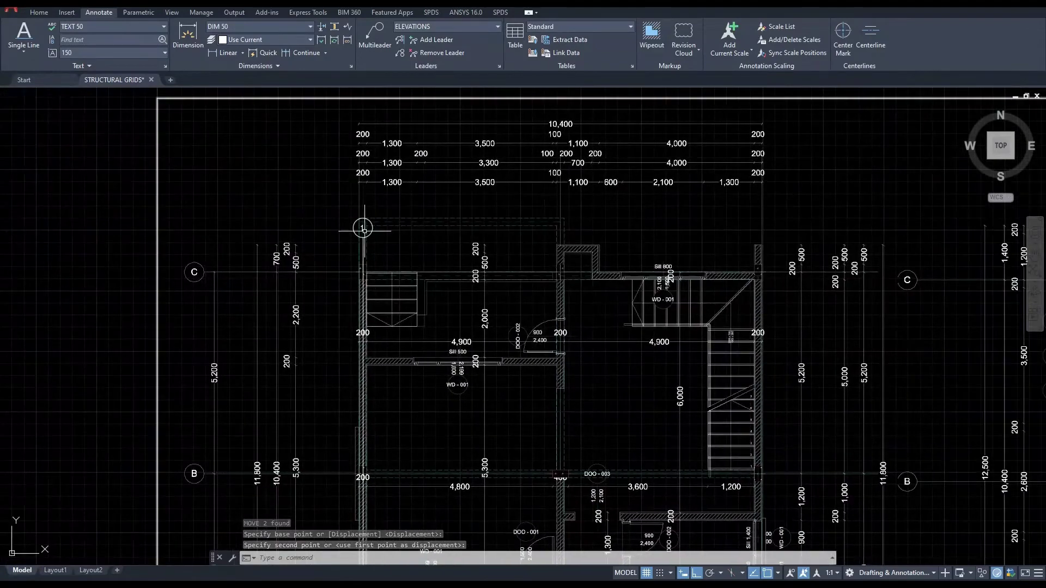
{"action": "scroll", "coordinate": [365, 232], "scroll_direction": "up", "scroll_amount": 4}
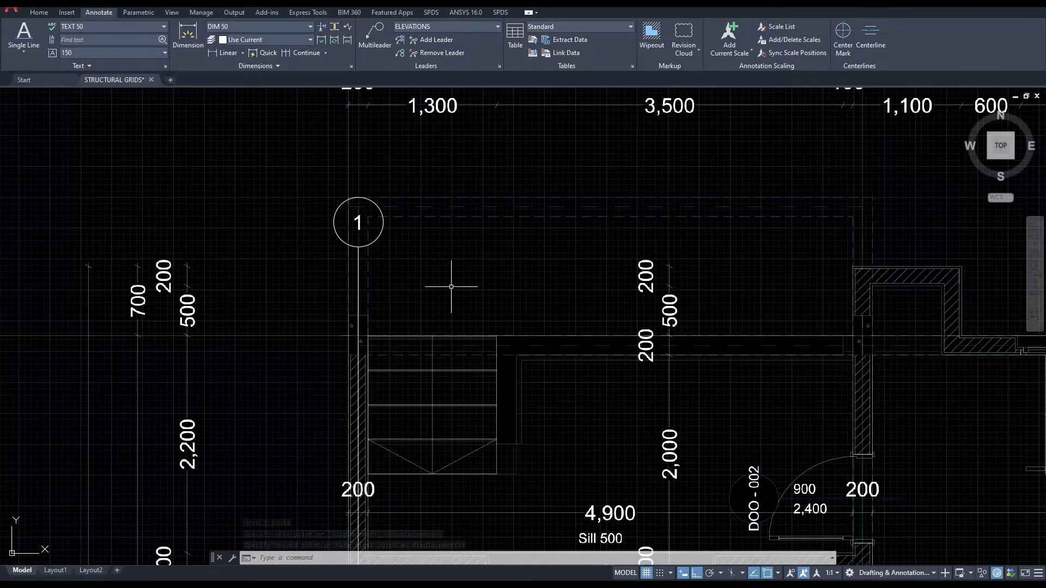
{"action": "middle_click_drag", "start_coordinate": [515, 281], "coordinate": [445, 203]}
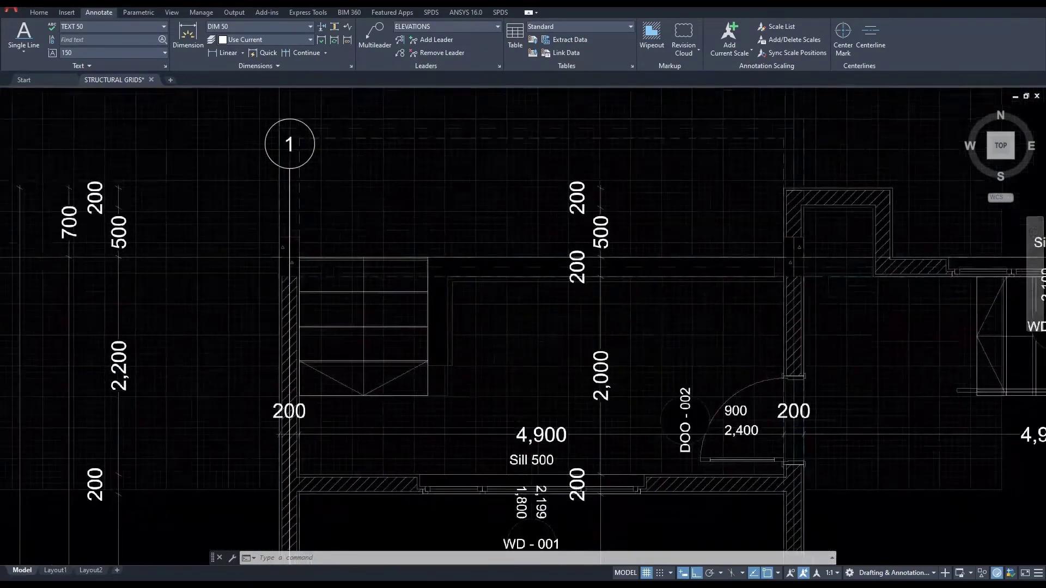
{"action": "scroll", "coordinate": [448, 203], "scroll_direction": "down", "scroll_amount": 1}
{"action": "middle_click_drag", "start_coordinate": [563, 214], "coordinate": [506, 231]}
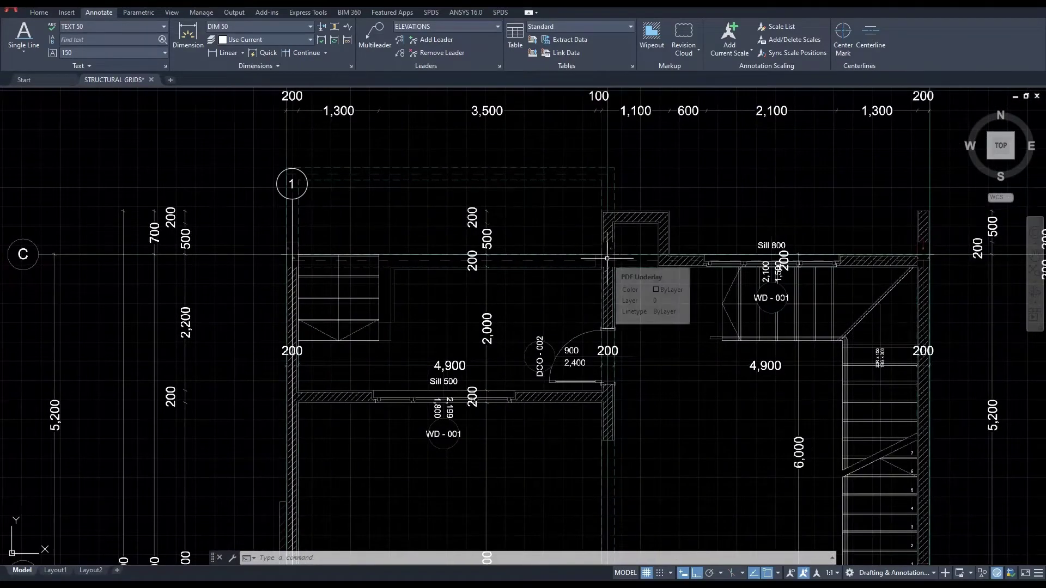
{"action": "middle_click_drag", "start_coordinate": [691, 264], "coordinate": [535, 188]}
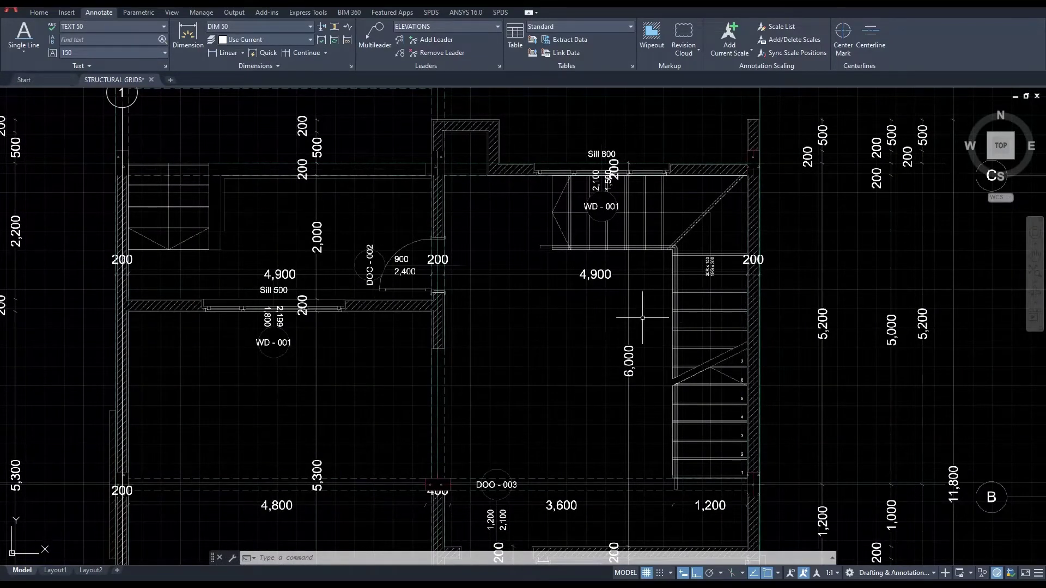
{"action": "scroll", "coordinate": [517, 297], "scroll_direction": "down", "scroll_amount": 2}
{"action": "middle_click_drag", "start_coordinate": [517, 297], "coordinate": [515, 215]}
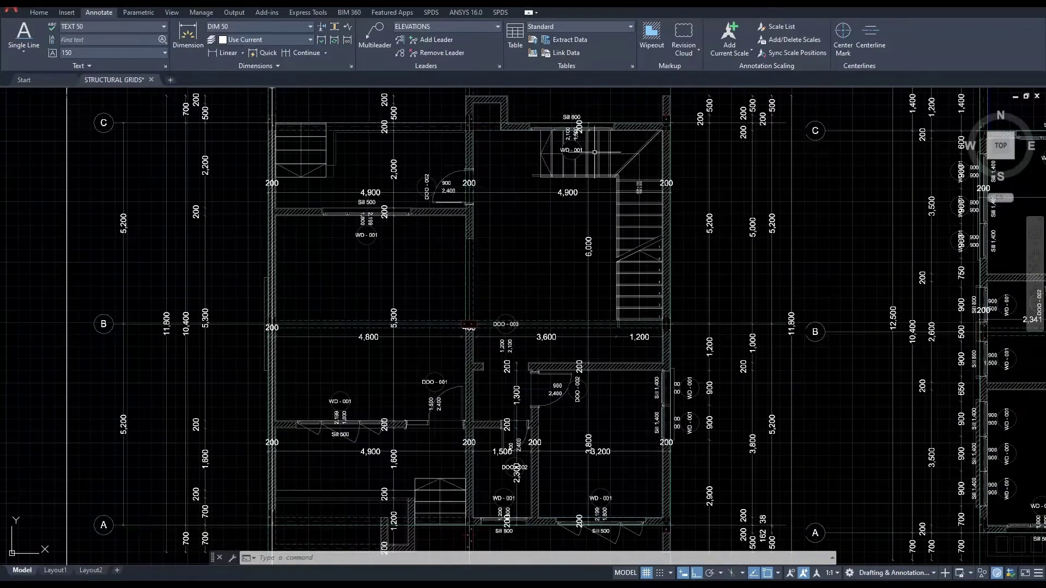
{"action": "middle_click_drag", "start_coordinate": [450, 230], "coordinate": [468, 357]}
{"action": "scroll", "coordinate": [282, 193], "scroll_direction": "up", "scroll_amount": 2}
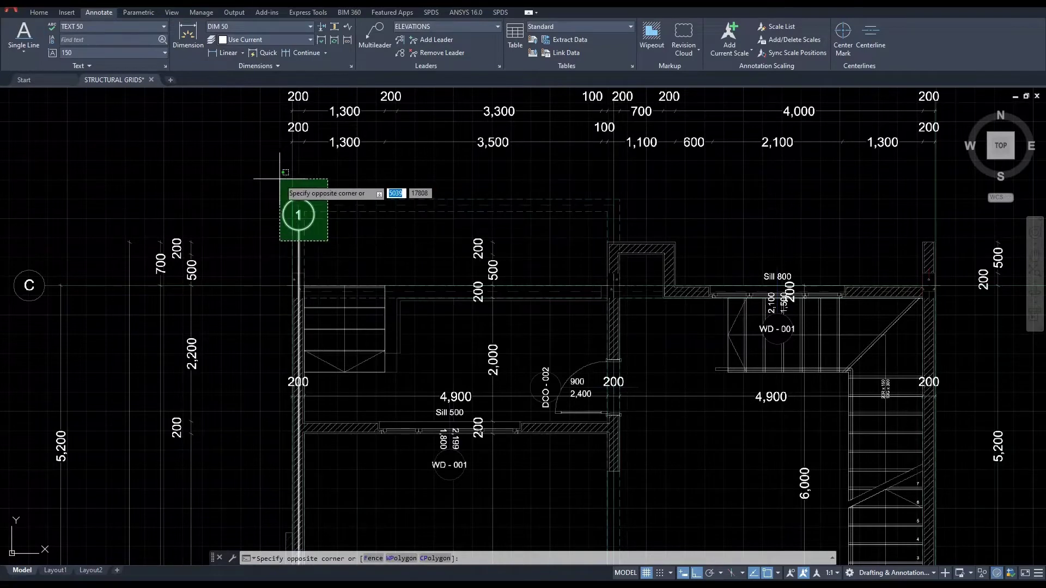
{"action": "left_click", "coordinate": [299, 215]}
{"action": "left_click", "coordinate": [308, 236]}
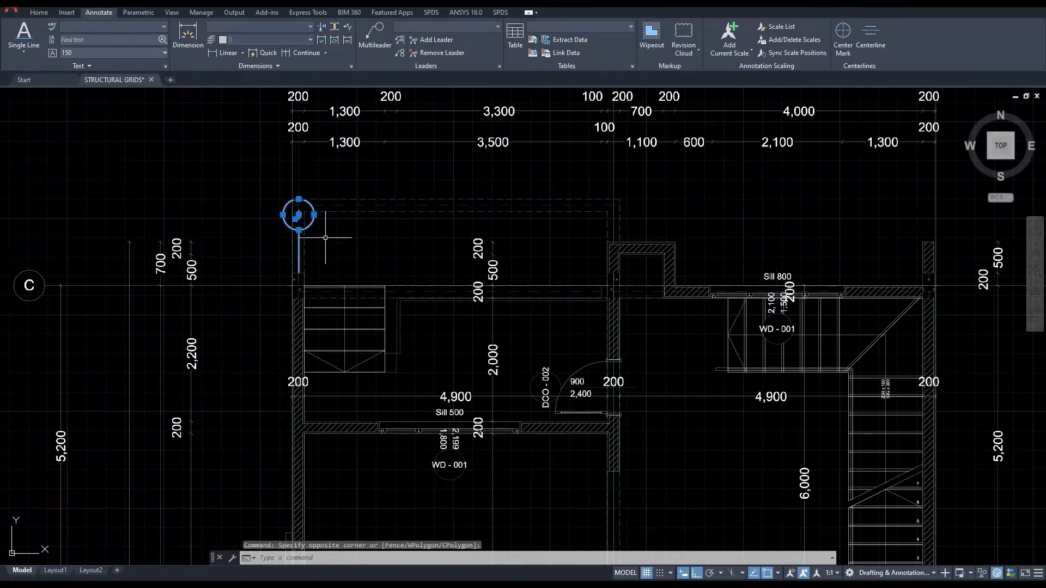
{"action": "scroll", "coordinate": [300, 261], "scroll_direction": "down", "scroll_amount": 2}
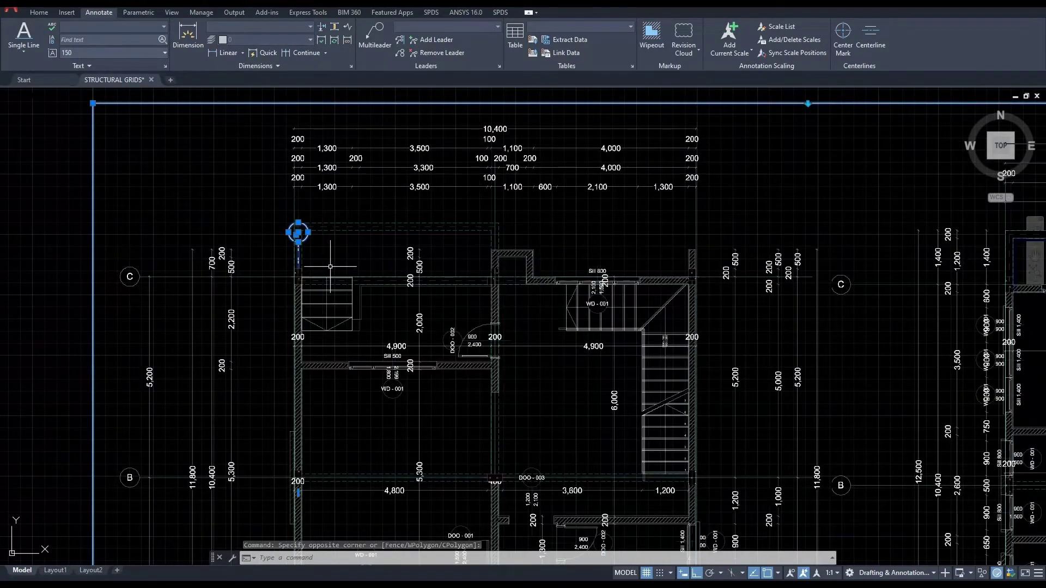
{"action": "type", "text": "CO"}
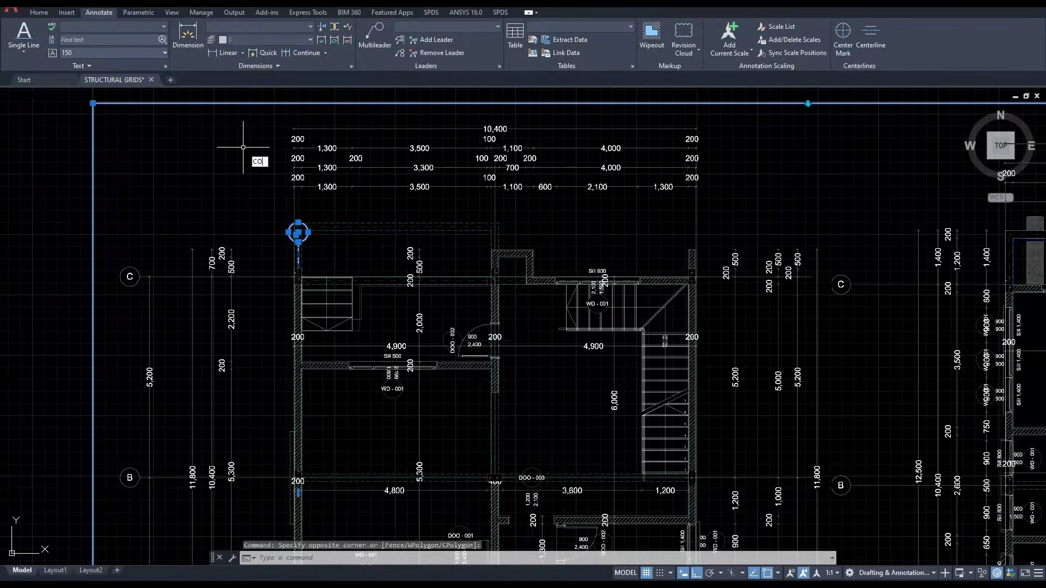
{"action": "type", "text": "co"}
{"action": "key", "text": "Return"}
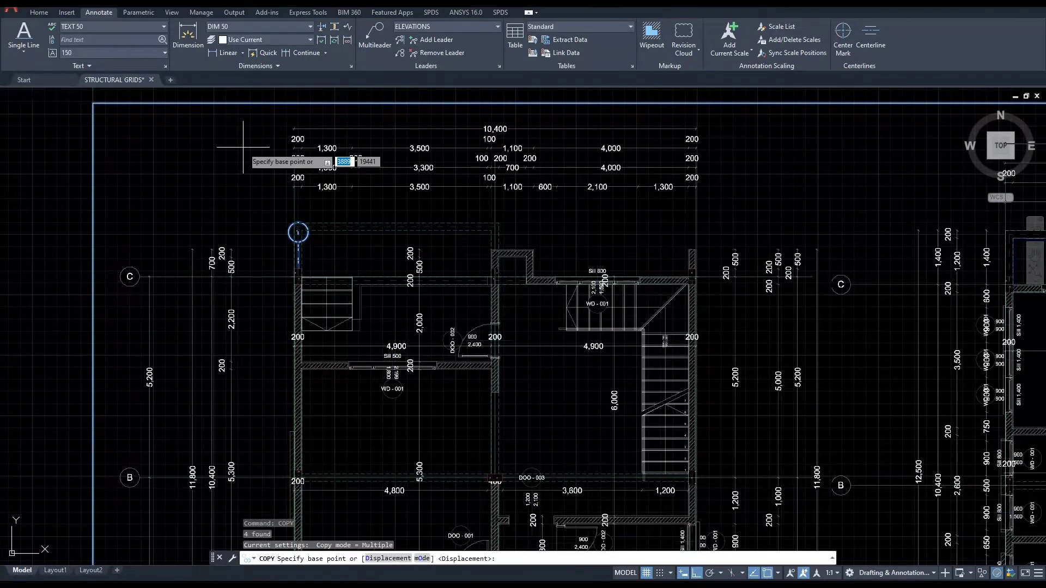
{"action": "scroll", "coordinate": [294, 294], "scroll_direction": "up", "scroll_amount": 4}
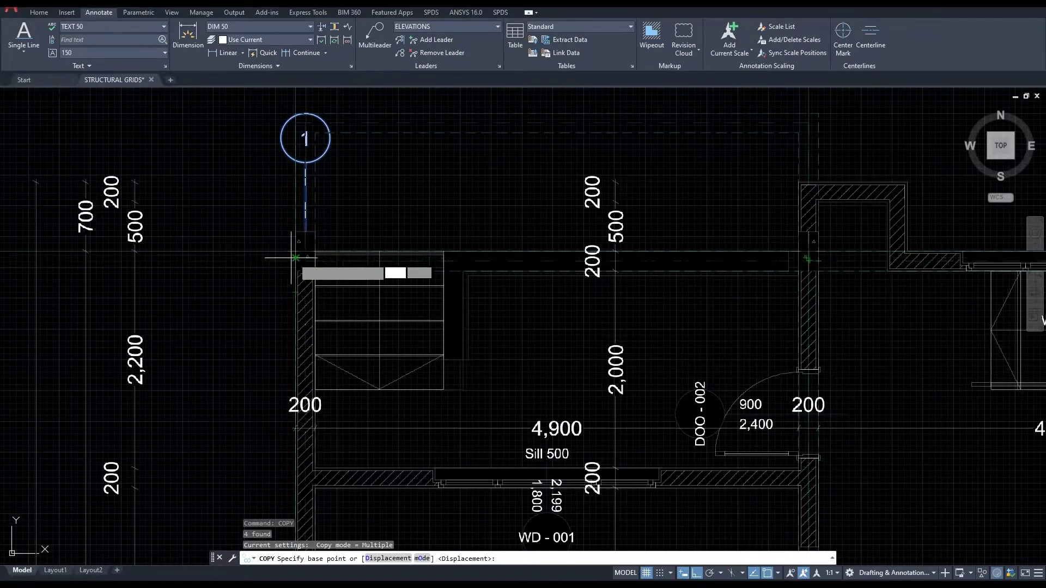
{"action": "scroll", "coordinate": [305, 260], "scroll_direction": "up", "scroll_amount": 4}
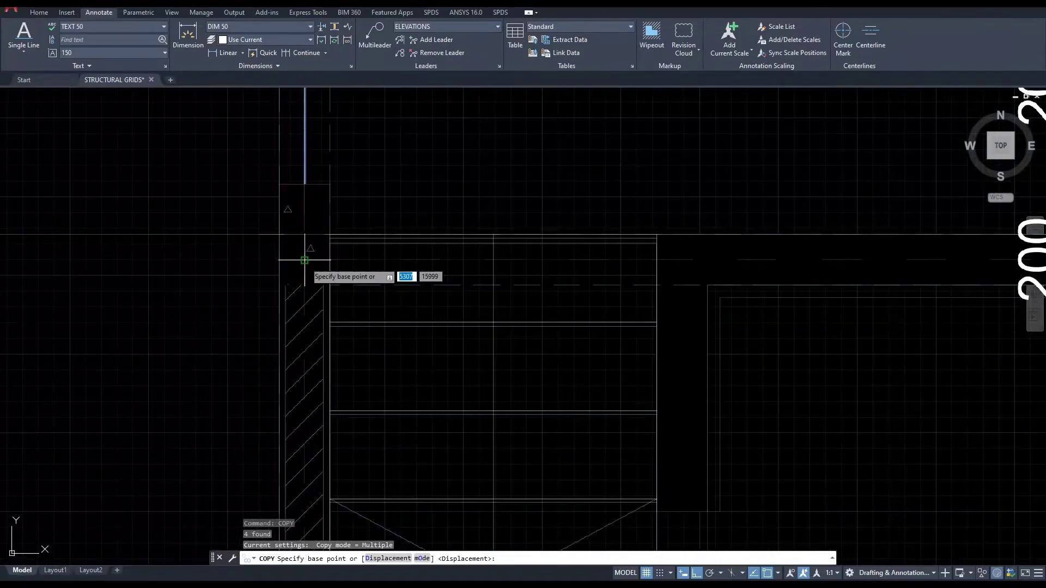
{"action": "scroll", "coordinate": [304, 259], "scroll_direction": "up", "scroll_amount": 2}
{"action": "left_click", "coordinate": [303, 258]}
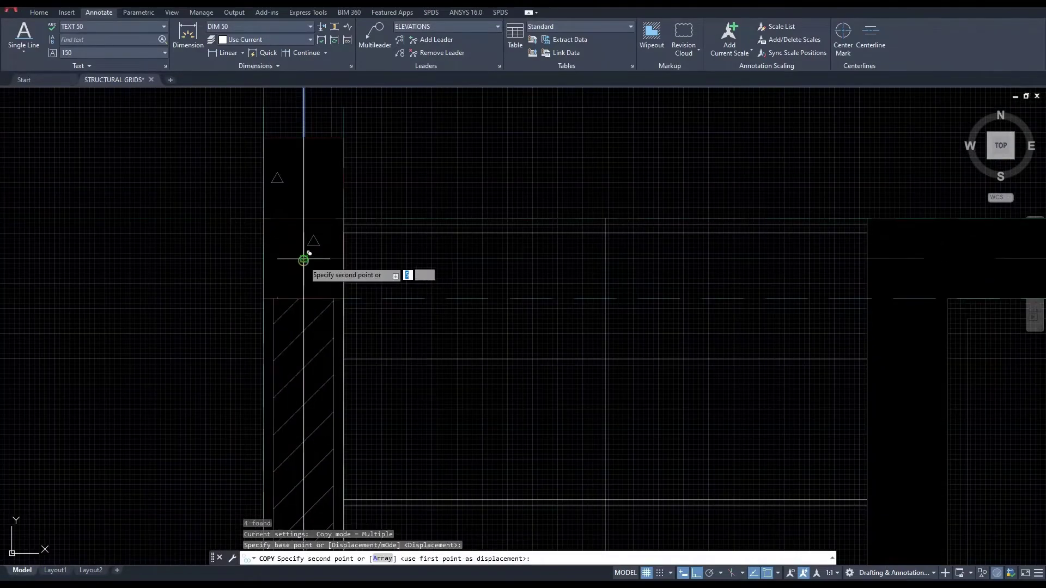
{"action": "scroll", "coordinate": [304, 256], "scroll_direction": "down", "scroll_amount": 6}
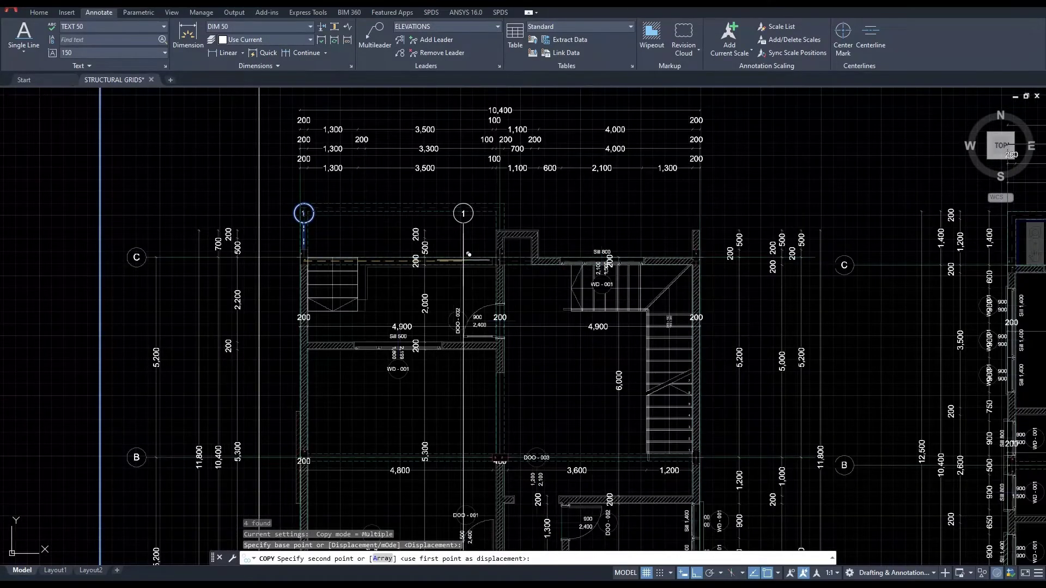
{"action": "key", "text": "Escape"}
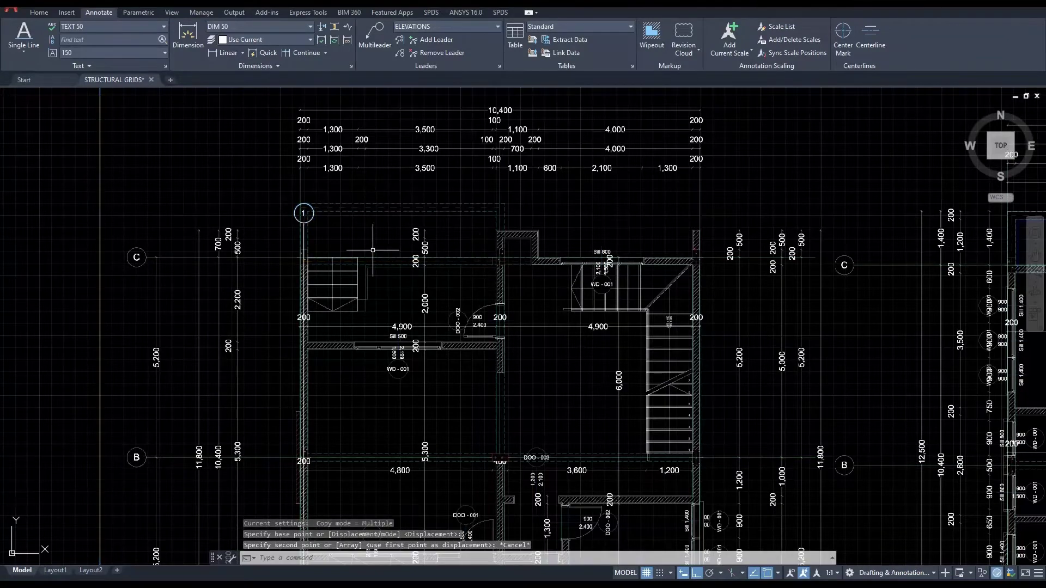
Copy grid 1's line, circle and text from the outer wall's centreline at grid C to the middle wall's centreline endpoint beside door DOO-002.
{"action": "scroll", "coordinate": [314, 220], "scroll_direction": "up", "scroll_amount": 4}
{"action": "left_click", "coordinate": [311, 217]}
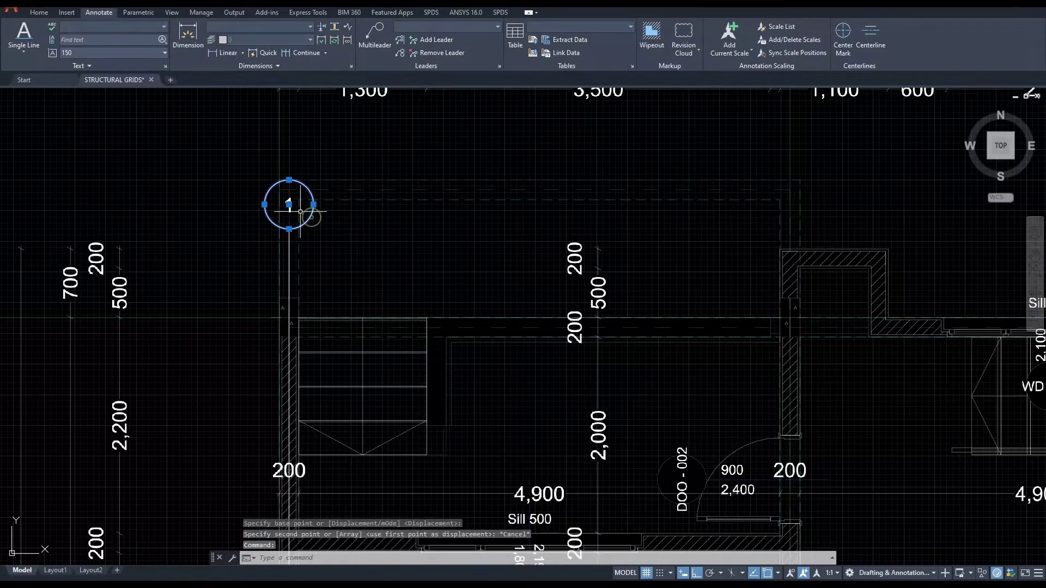
{"action": "left_click", "coordinate": [289, 205]}
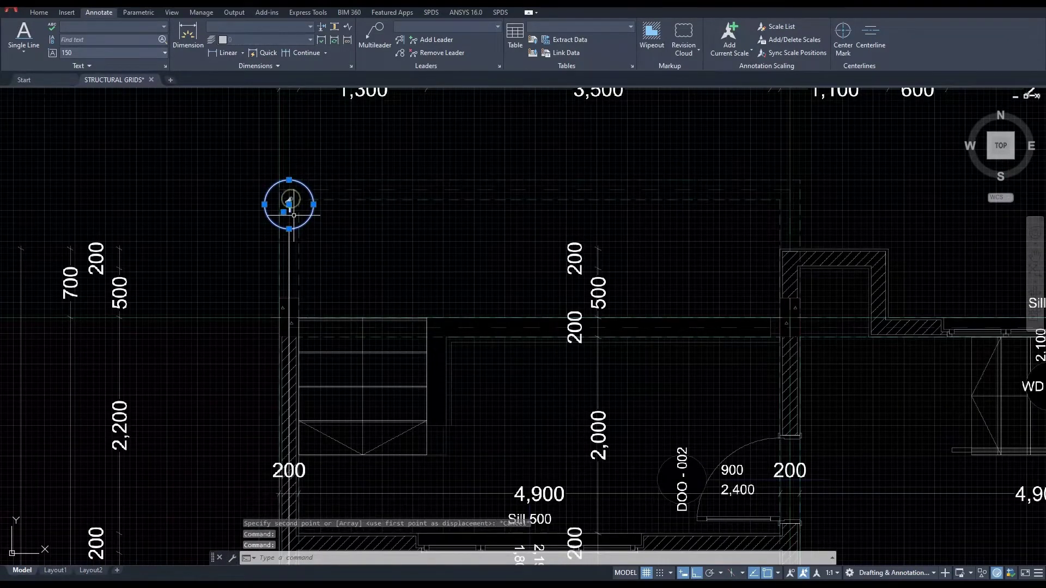
{"action": "left_click", "coordinate": [290, 242]}
{"action": "type", "text": "co"}
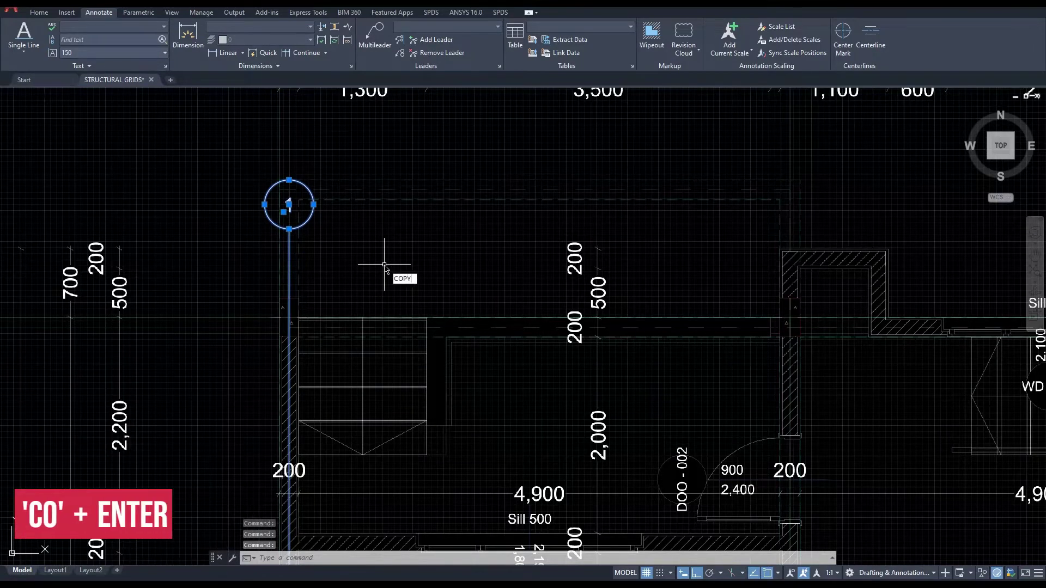
{"action": "key", "text": "Return"}
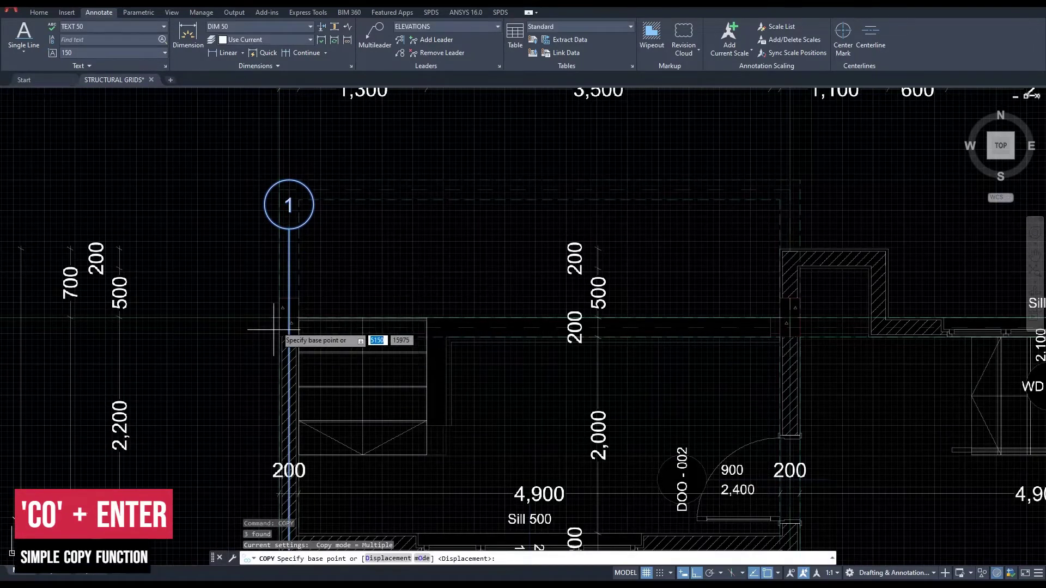
{"action": "left_click", "coordinate": [289, 318]}
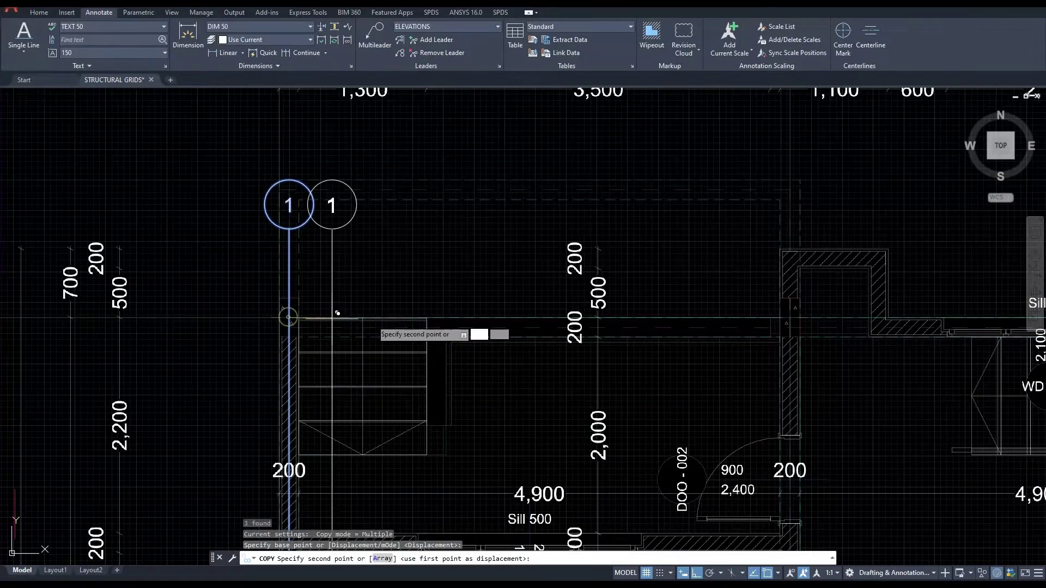
{"action": "middle_click_drag", "start_coordinate": [696, 317], "coordinate": [474, 316]}
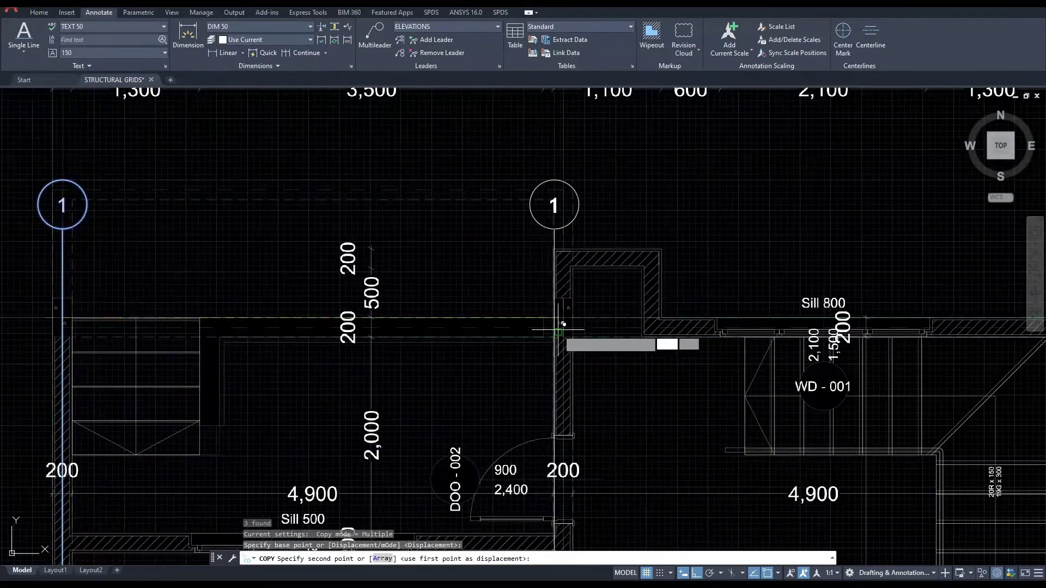
{"action": "scroll", "coordinate": [561, 327], "scroll_direction": "up", "scroll_amount": 5}
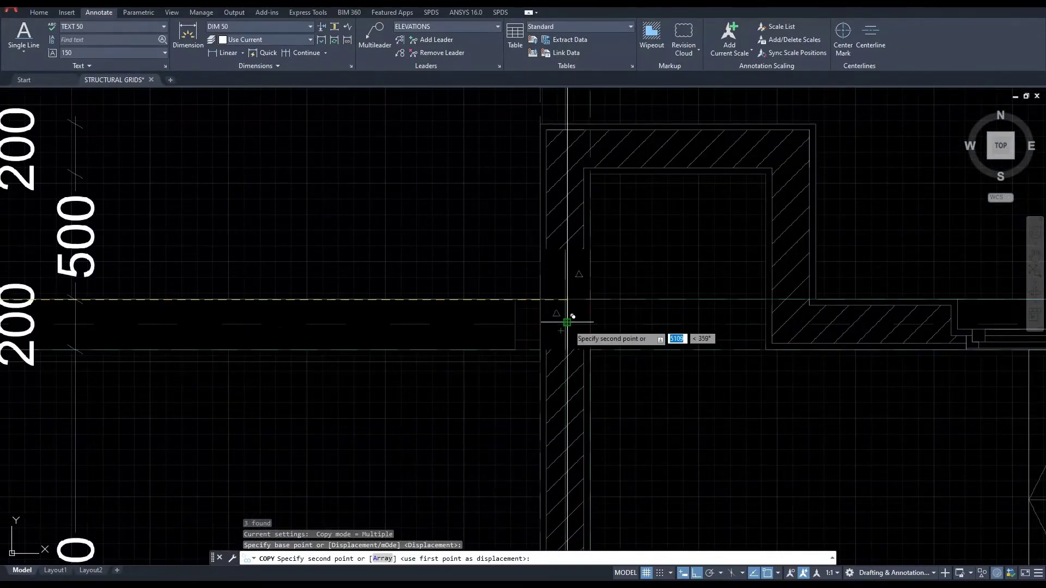
{"action": "scroll", "coordinate": [565, 324], "scroll_direction": "up", "scroll_amount": 4}
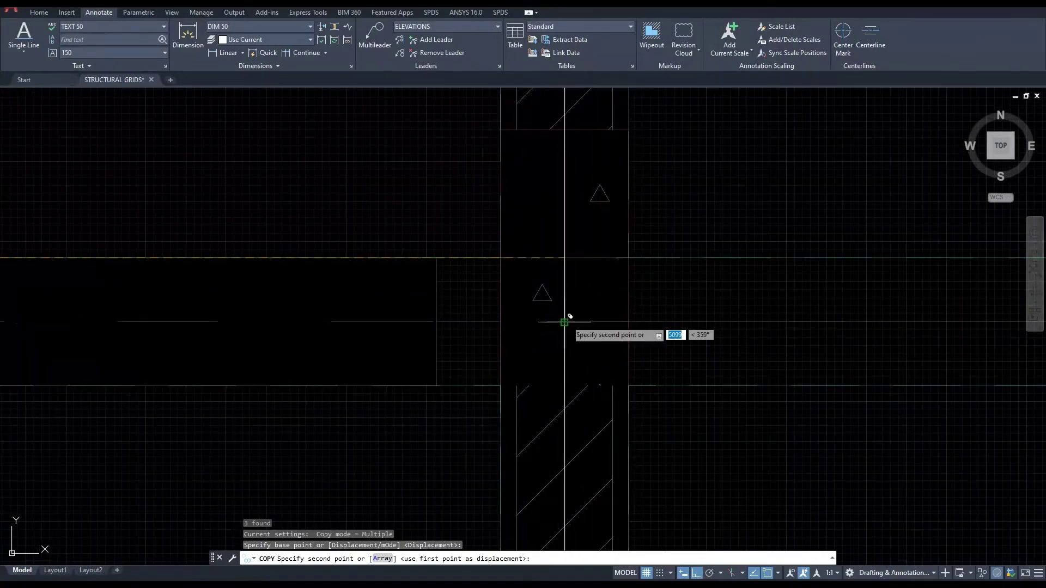
{"action": "left_click", "coordinate": [564, 321]}
Place another copy of the grid line and bubble on the centreline endpoint of the outer wall beside the winding staircase, and end copying.
{"action": "scroll", "coordinate": [564, 322], "scroll_direction": "down", "scroll_amount": 5}
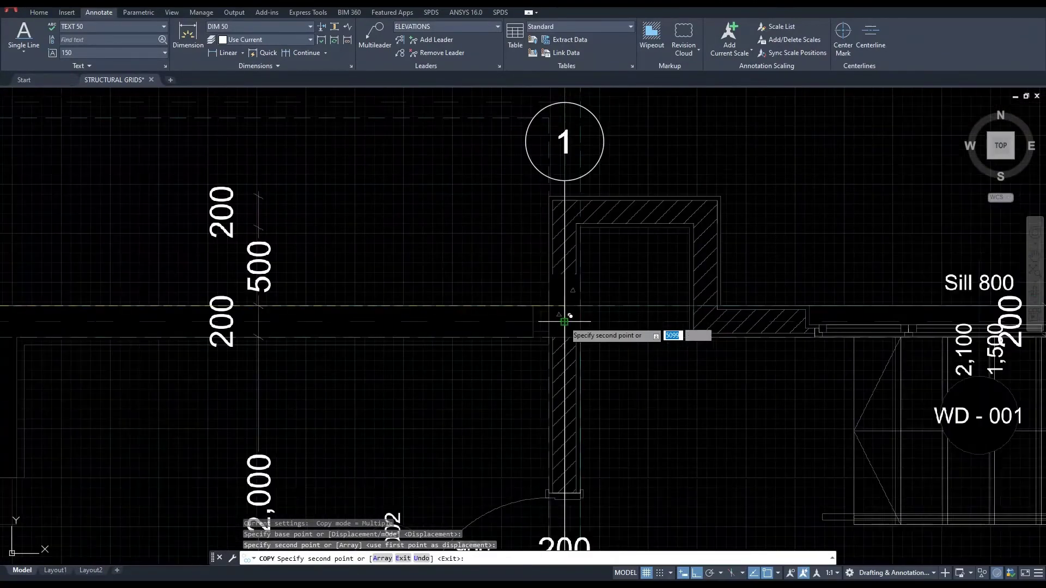
{"action": "middle_click_drag", "start_coordinate": [678, 314], "coordinate": [399, 306]}
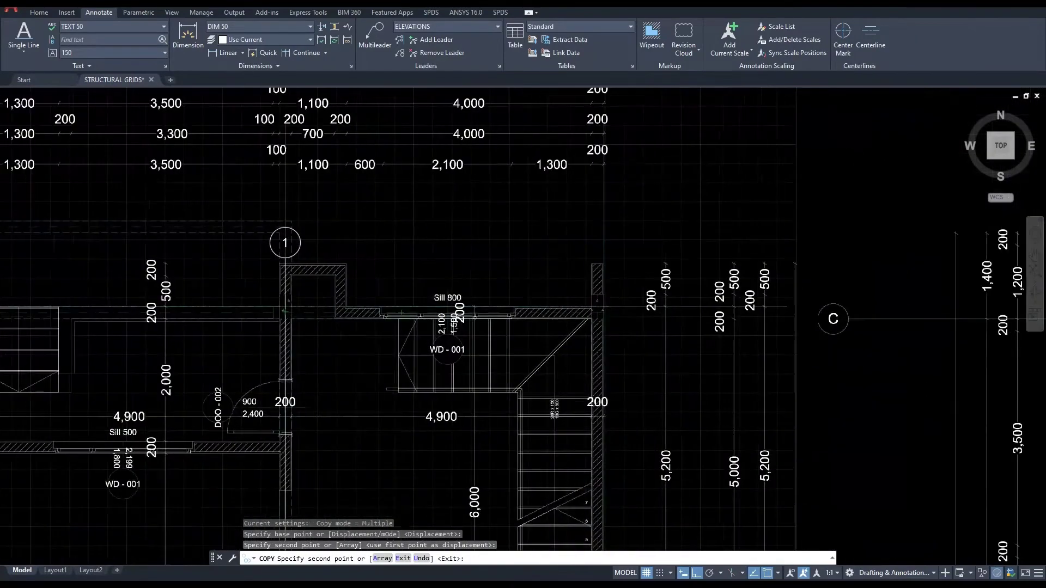
{"action": "scroll", "coordinate": [595, 301], "scroll_direction": "up", "scroll_amount": 5}
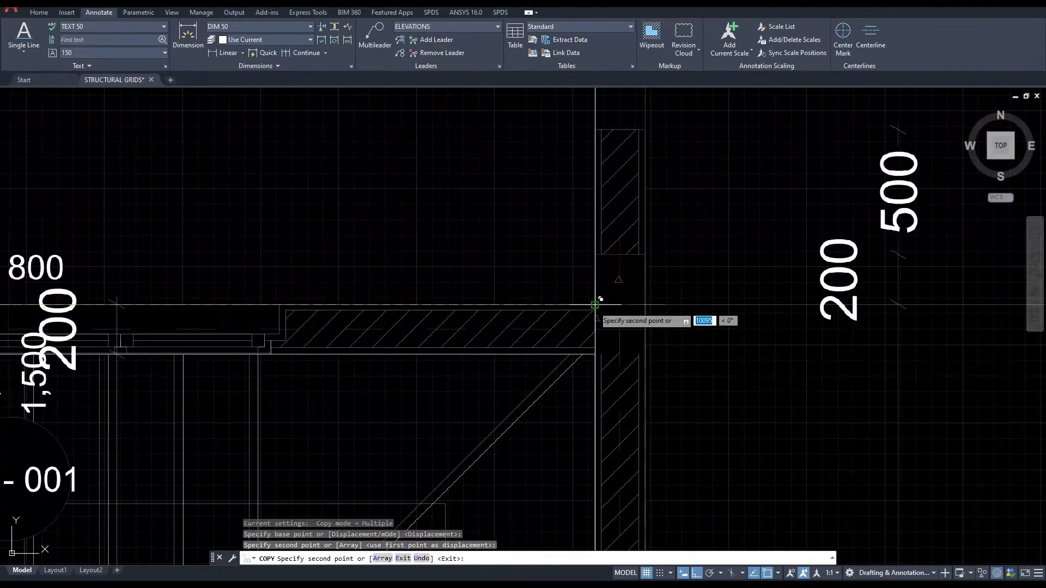
{"action": "scroll", "coordinate": [621, 299], "scroll_direction": "up", "scroll_amount": 5}
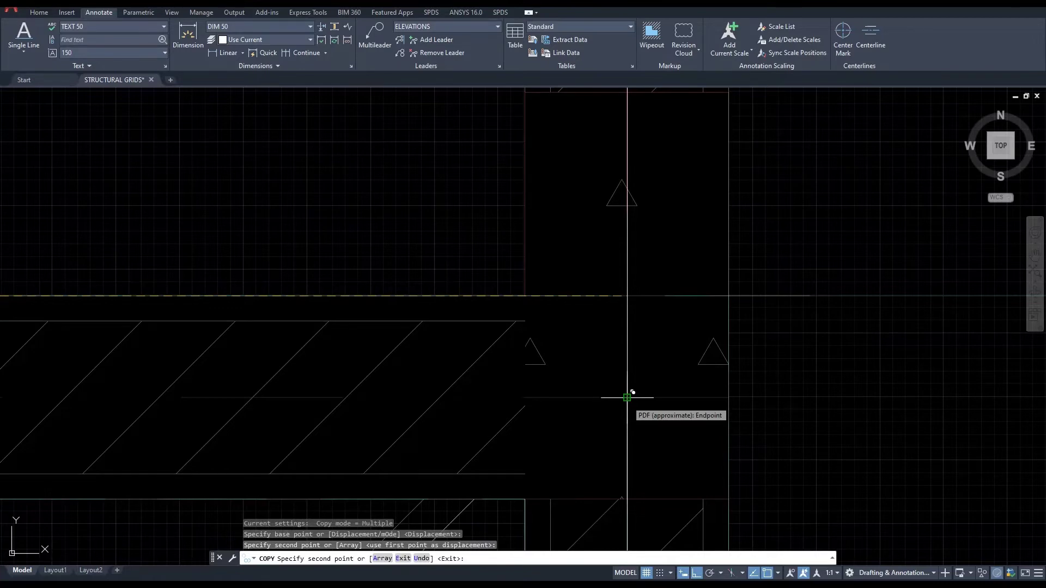
{"action": "left_click", "coordinate": [627, 398]}
{"action": "scroll", "coordinate": [626, 397], "scroll_direction": "down", "scroll_amount": 5}
{"action": "scroll", "coordinate": [492, 319], "scroll_direction": "down", "scroll_amount": 3}
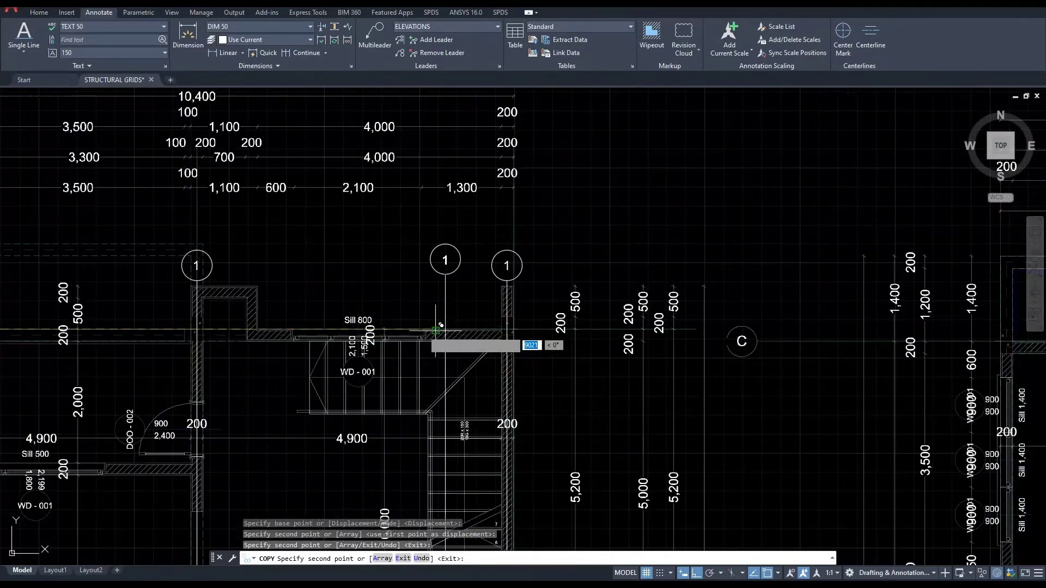
{"action": "key", "text": "Escape"}
{"action": "mouse_move", "coordinate": [413, 345]}
{"action": "middle_mouse_down"}
{"action": "mouse_move", "coordinate": [506, 260]}
{"action": "mouse_move", "coordinate": [542, 192]}
{"action": "middle_mouse_up"}
{"action": "middle_click_drag", "start_coordinate": [499, 380], "coordinate": [496, 238]}
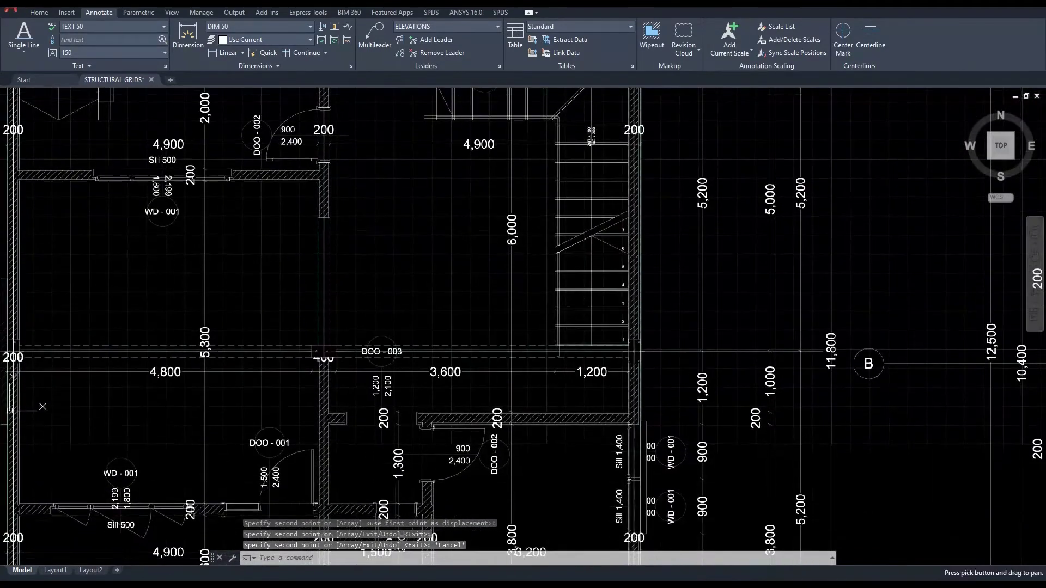
Examine the ground floor walls around doors DOO-001 and DOO-002 and the three grid bubbles already placed.
{"action": "mouse_move", "coordinate": [424, 423]}
{"action": "middle_mouse_down"}
{"action": "mouse_move", "coordinate": [465, 331]}
{"action": "mouse_move", "coordinate": [468, 283]}
{"action": "middle_mouse_up"}
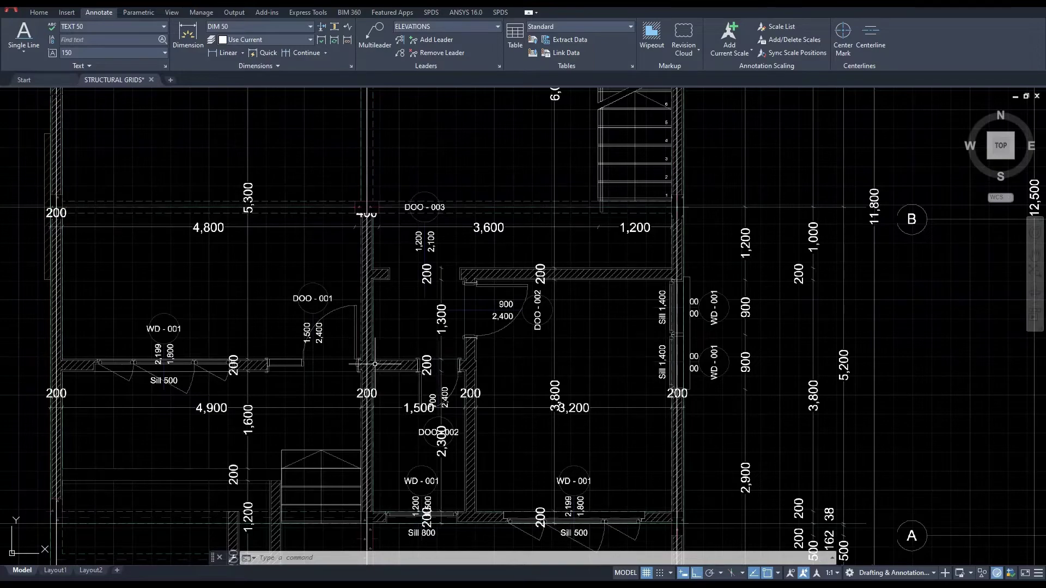
{"action": "scroll", "coordinate": [374, 364], "scroll_direction": "up", "scroll_amount": 6}
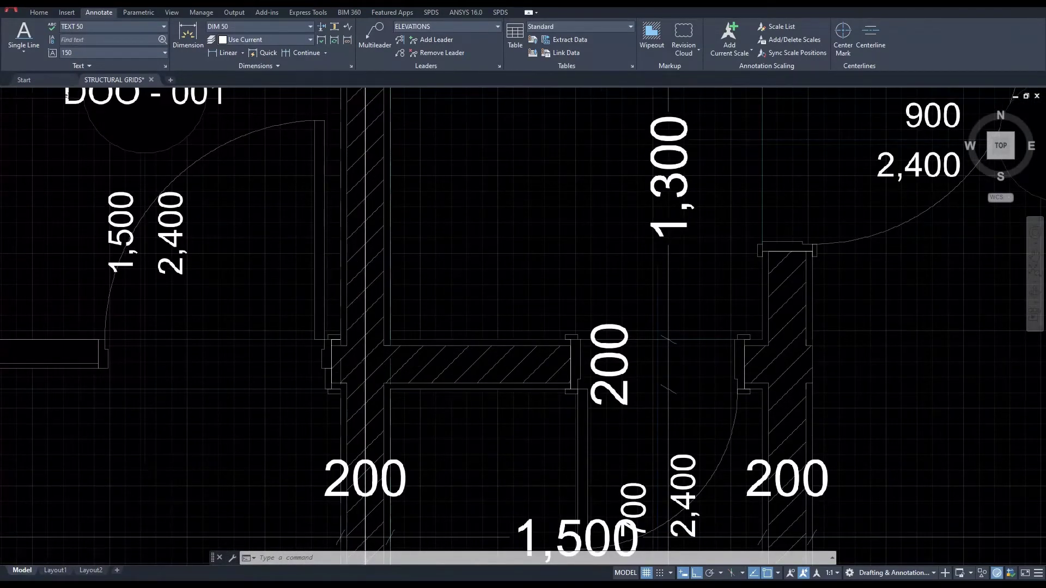
{"action": "scroll", "coordinate": [744, 374], "scroll_direction": "down", "scroll_amount": 4}
{"action": "middle_click_drag", "start_coordinate": [661, 310], "coordinate": [516, 451]}
{"action": "middle_click_drag", "start_coordinate": [531, 260], "coordinate": [528, 441]}
{"action": "scroll", "coordinate": [501, 234], "scroll_direction": "down", "scroll_amount": 3}
{"action": "middle_click_drag", "start_coordinate": [501, 234], "coordinate": [486, 398]}
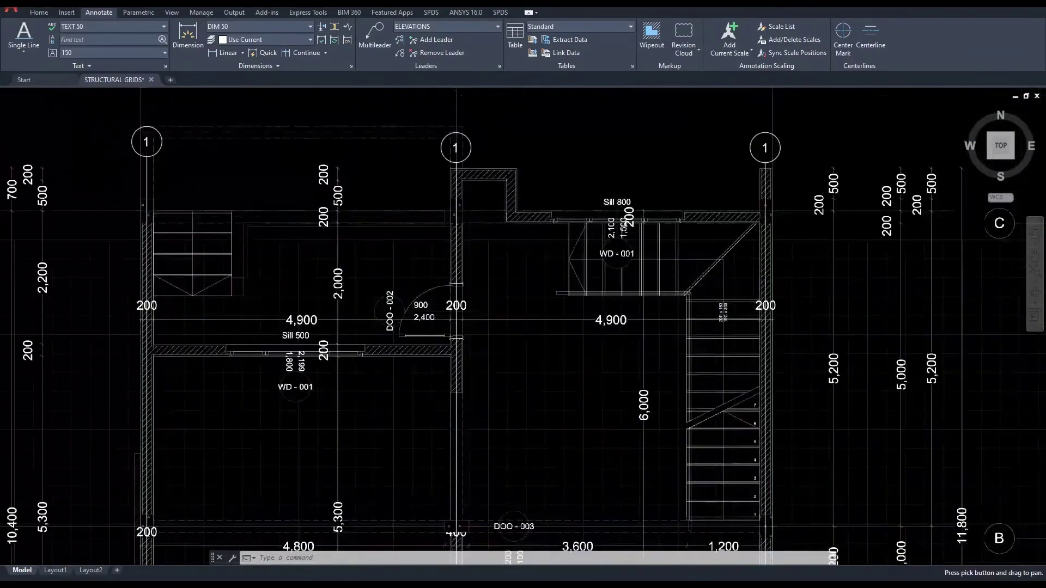
{"action": "left_click", "coordinate": [463, 150]}
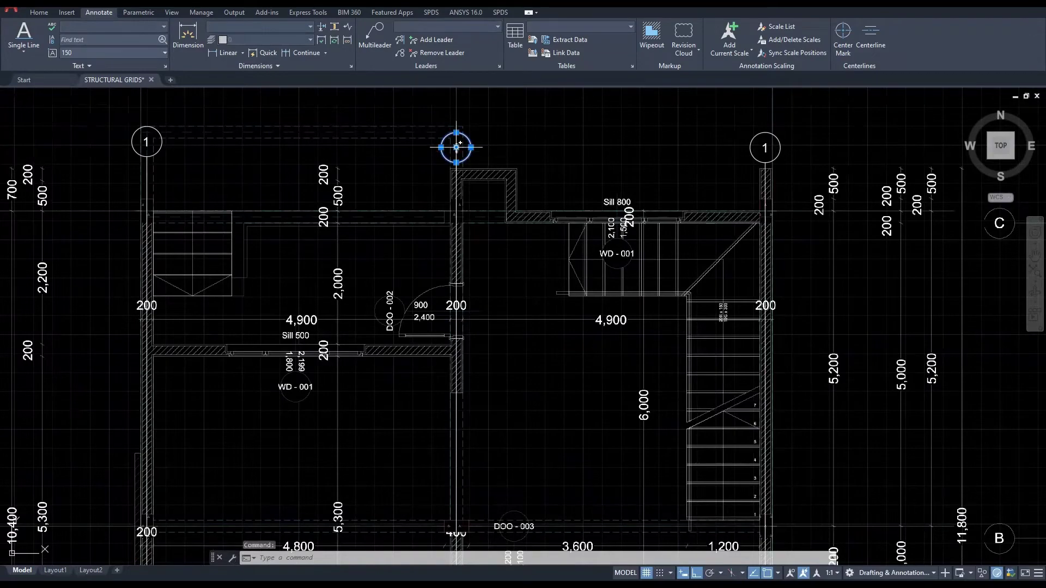
{"action": "scroll", "coordinate": [457, 147], "scroll_direction": "up", "scroll_amount": 5}
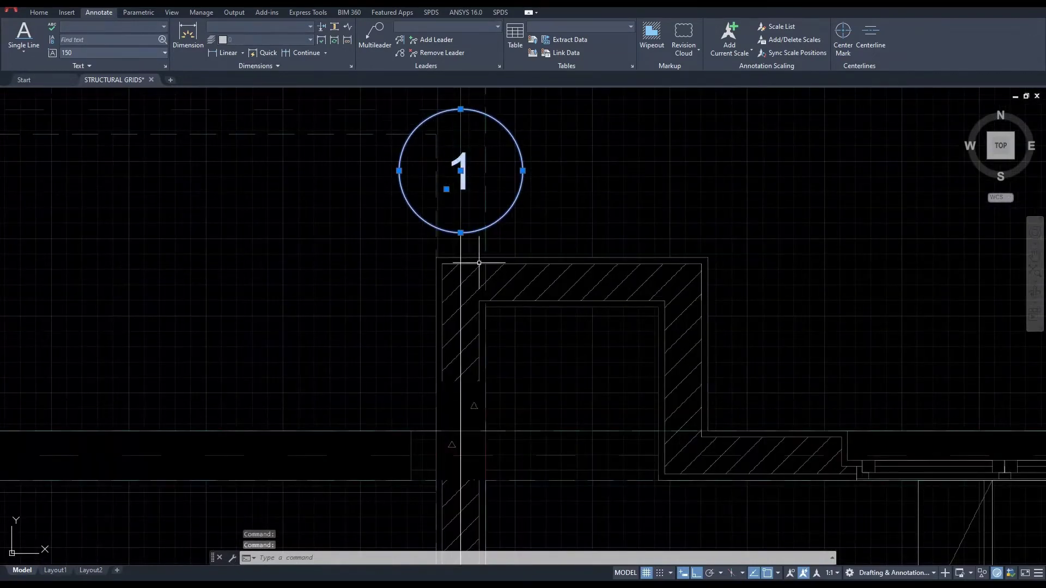
{"action": "scroll", "coordinate": [461, 252], "scroll_direction": "down", "scroll_amount": 8}
{"action": "middle_click_drag", "start_coordinate": [490, 388], "coordinate": [492, 225]}
{"action": "scroll", "coordinate": [472, 330], "scroll_direction": "up", "scroll_amount": 5}
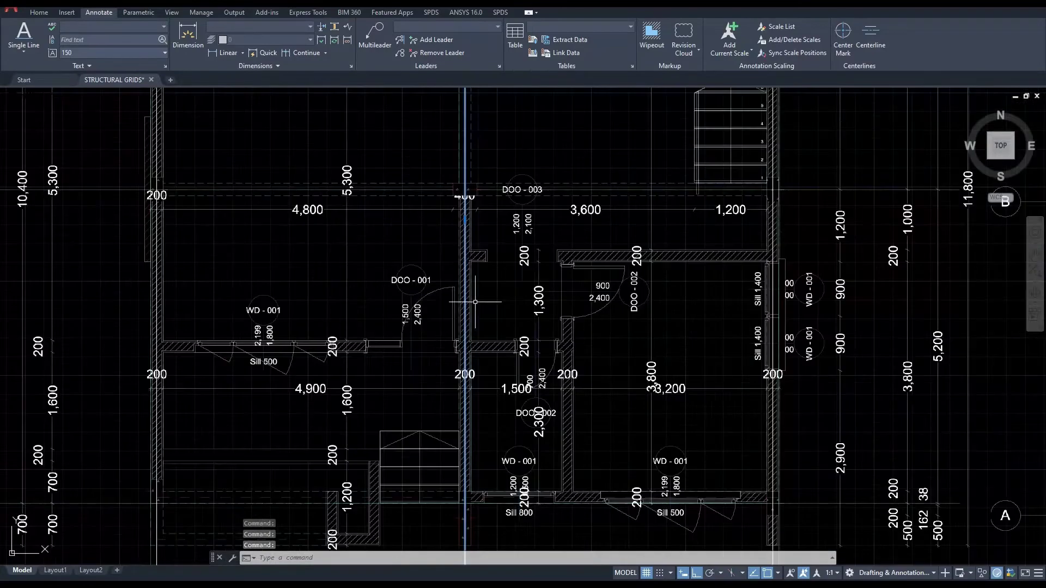
{"action": "scroll", "coordinate": [467, 315], "scroll_direction": "up", "scroll_amount": 5}
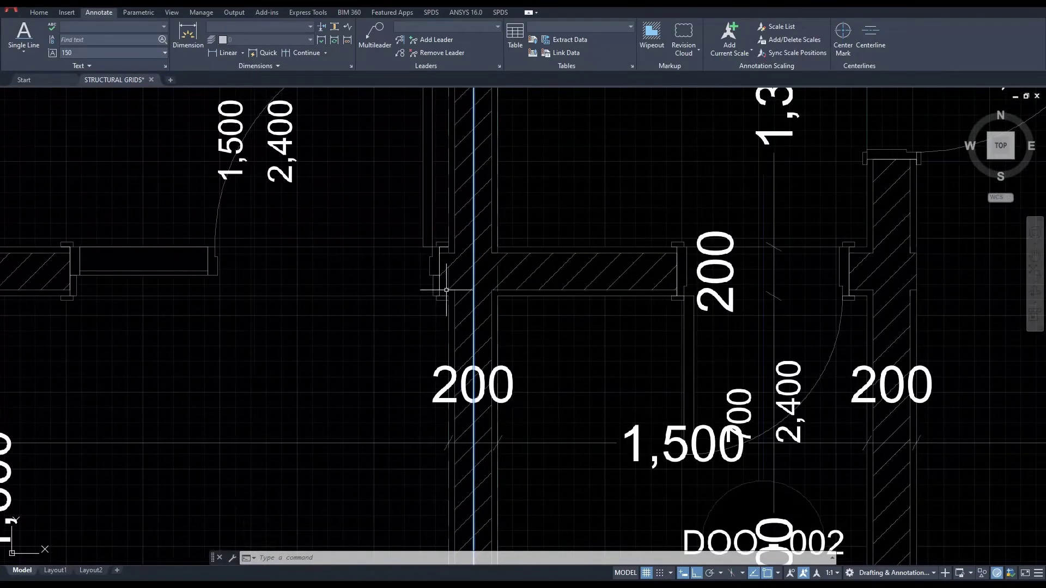
{"action": "scroll", "coordinate": [479, 267], "scroll_direction": "up", "scroll_amount": 2}
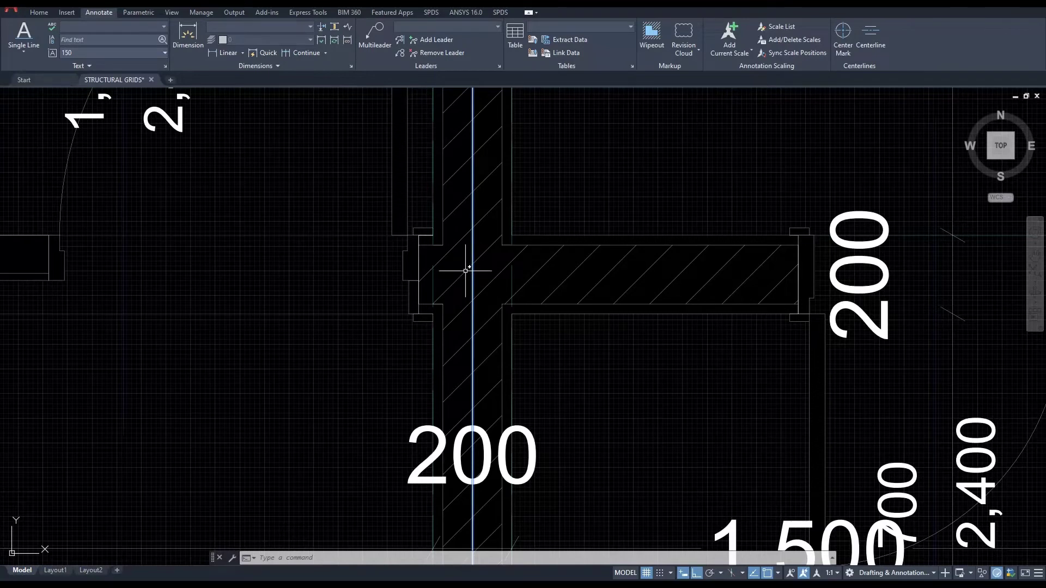
{"action": "right_click", "coordinate": [489, 271], "text": "shift"}
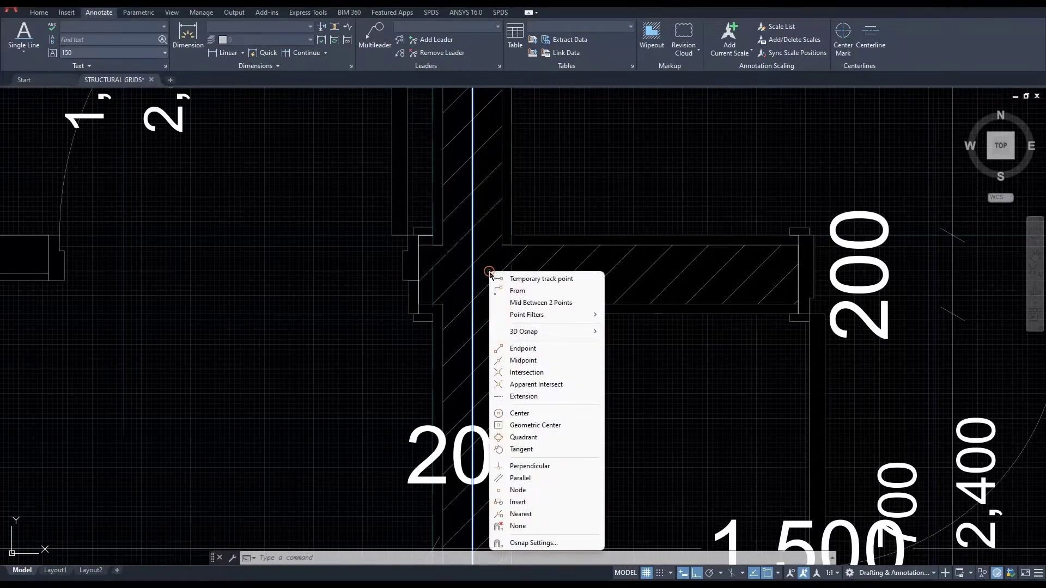
{"action": "left_click", "coordinate": [530, 303]}
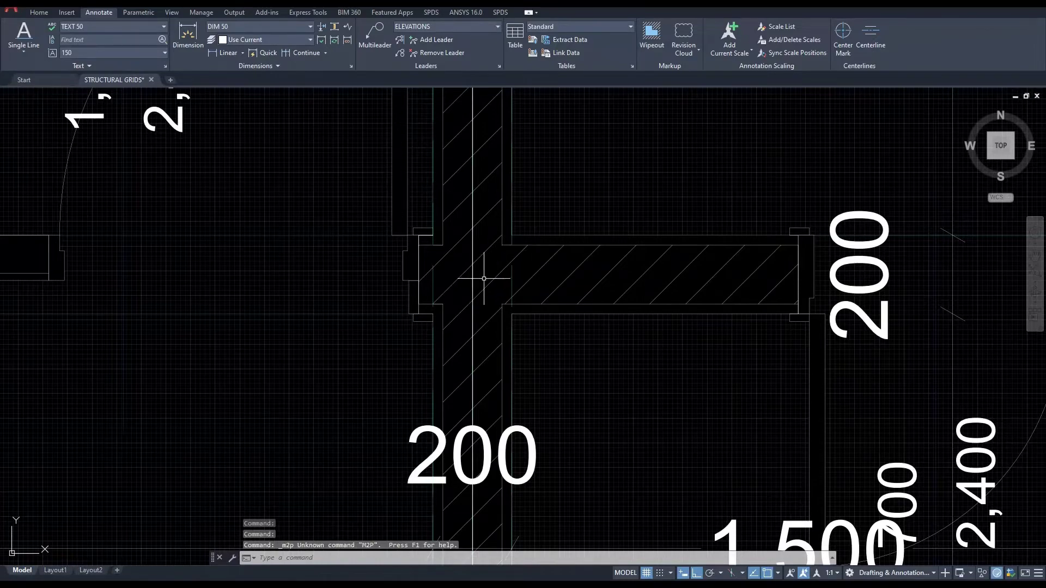
Select the middle wall's grid line with its bubble circle and "1" text and start copying them.
{"action": "left_click", "coordinate": [472, 290]}
{"action": "scroll", "coordinate": [472, 289], "scroll_direction": "down", "scroll_amount": 11}
{"action": "middle_click_drag", "start_coordinate": [487, 238], "coordinate": [491, 379]}
{"action": "scroll", "coordinate": [477, 211], "scroll_direction": "up", "scroll_amount": 6}
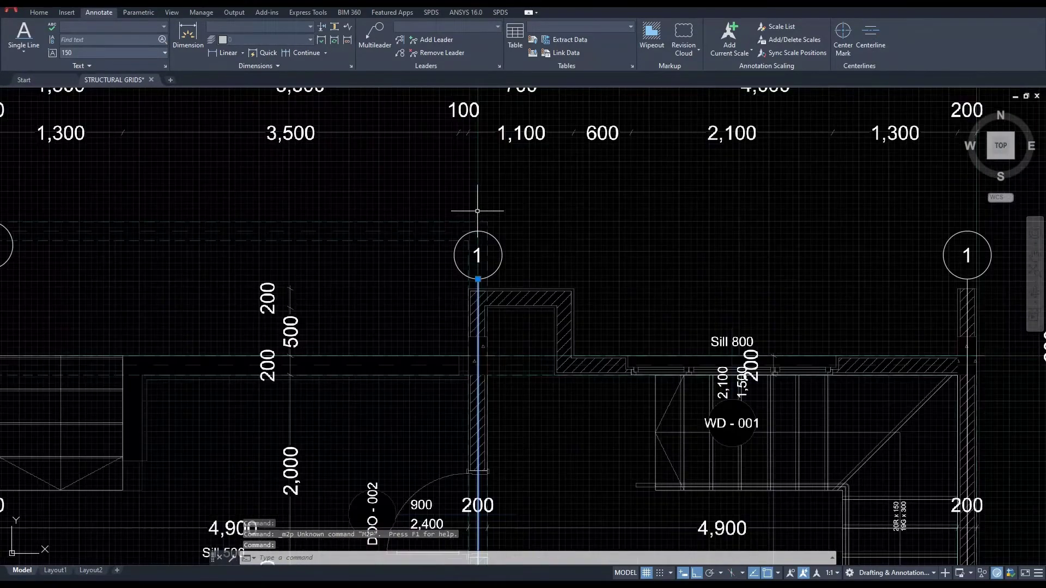
{"action": "scroll", "coordinate": [477, 242], "scroll_direction": "up", "scroll_amount": 4}
{"action": "left_click", "coordinate": [486, 251]}
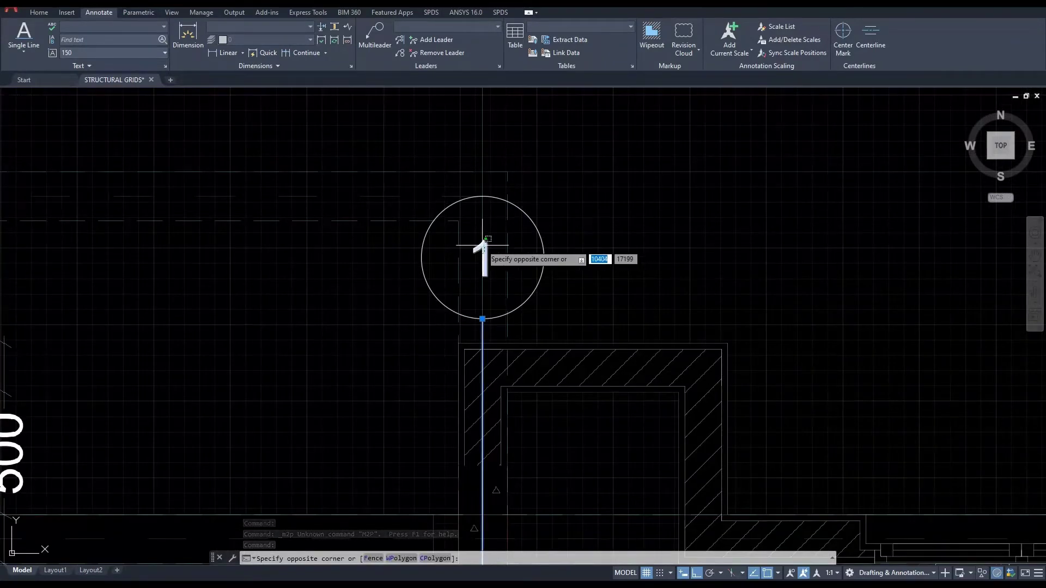
{"action": "left_click", "coordinate": [542, 245]}
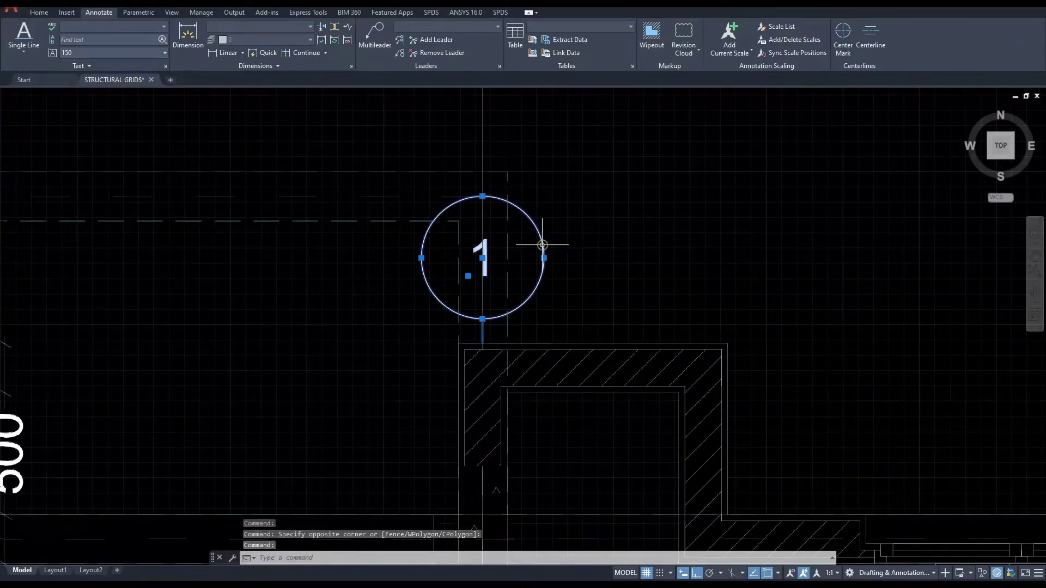
{"action": "key", "text": "Escape"}
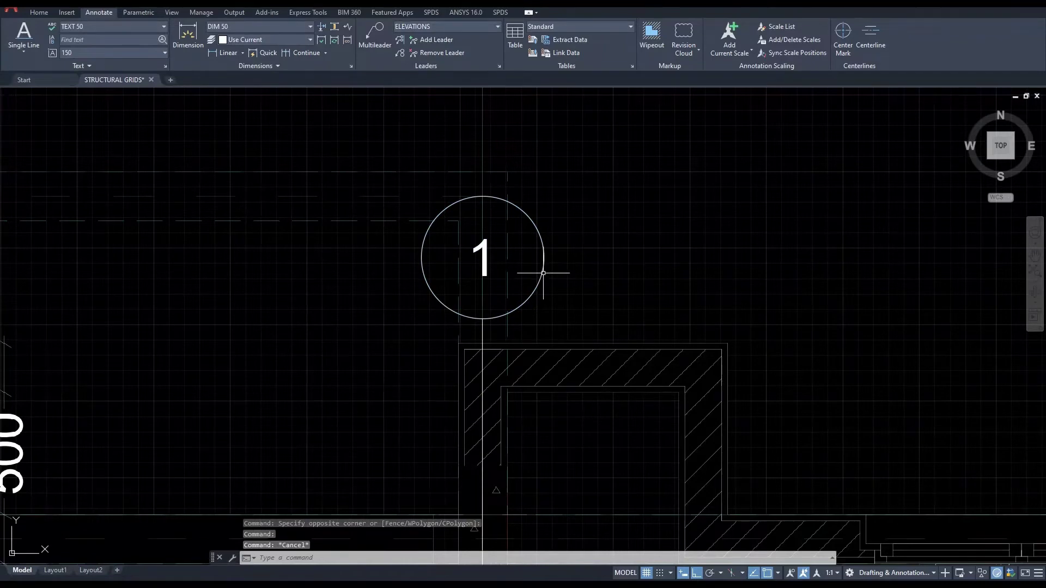
{"action": "left_click", "coordinate": [543, 273]}
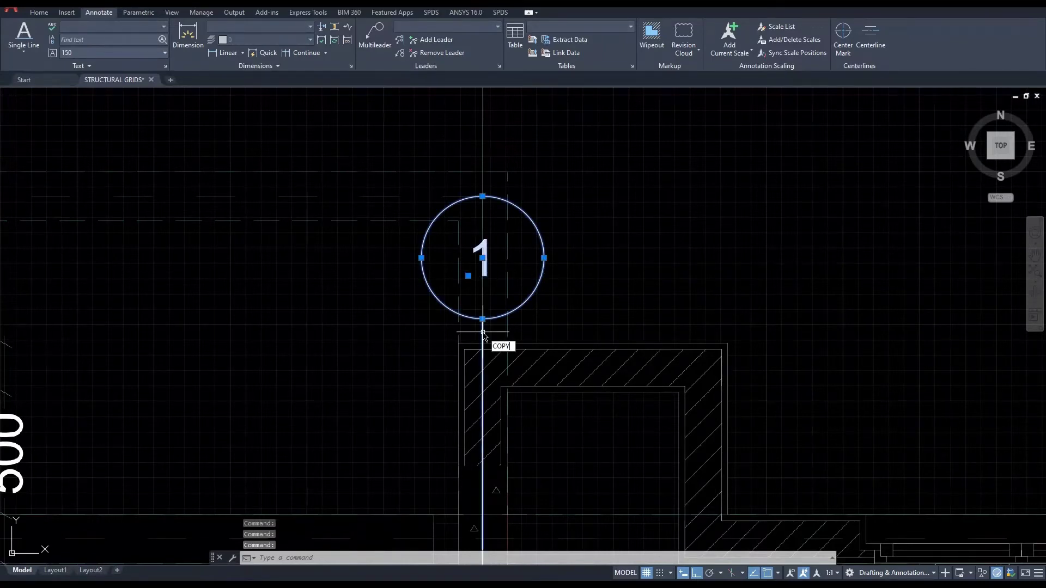
{"action": "key", "text": "space"}
Set the copy base point midway between two opposite corners of the middle wall's junction beside door DOO-001.
{"action": "scroll", "coordinate": [483, 334], "scroll_direction": "down", "scroll_amount": 8}
{"action": "middle_click_drag", "start_coordinate": [496, 441], "coordinate": [510, 249]}
{"action": "middle_click_drag", "start_coordinate": [496, 423], "coordinate": [492, 362]}
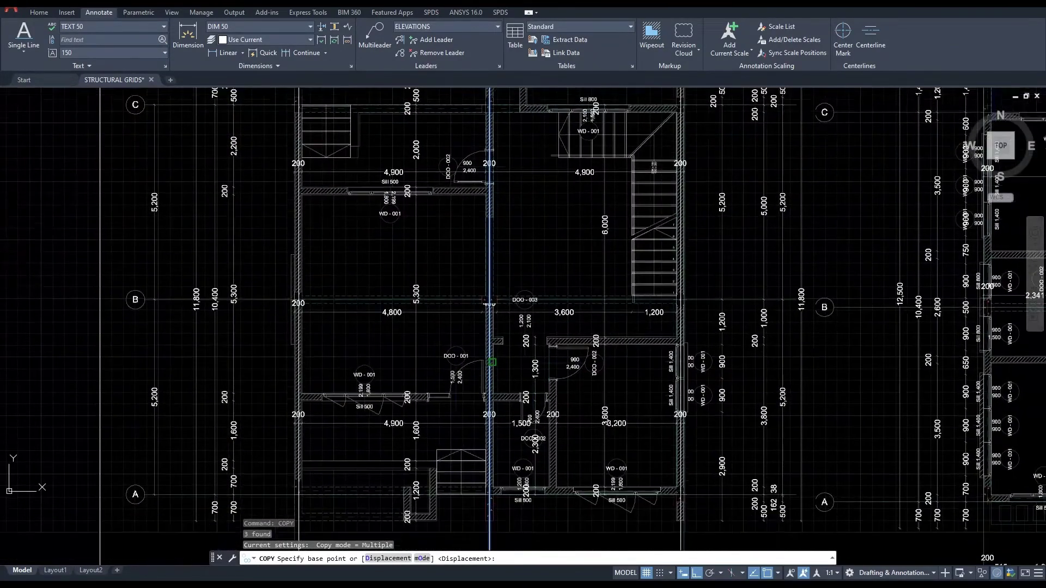
{"action": "scroll", "coordinate": [492, 411], "scroll_direction": "up", "scroll_amount": 10}
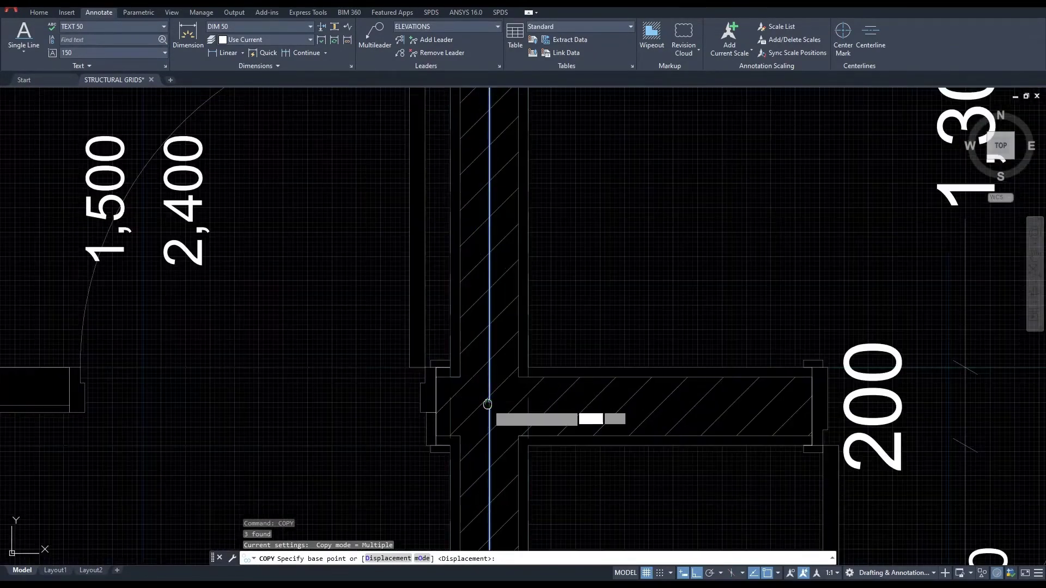
{"action": "middle_click_drag", "start_coordinate": [483, 363], "coordinate": [483, 355]}
{"action": "scroll", "coordinate": [488, 404], "scroll_direction": "up", "scroll_amount": 3}
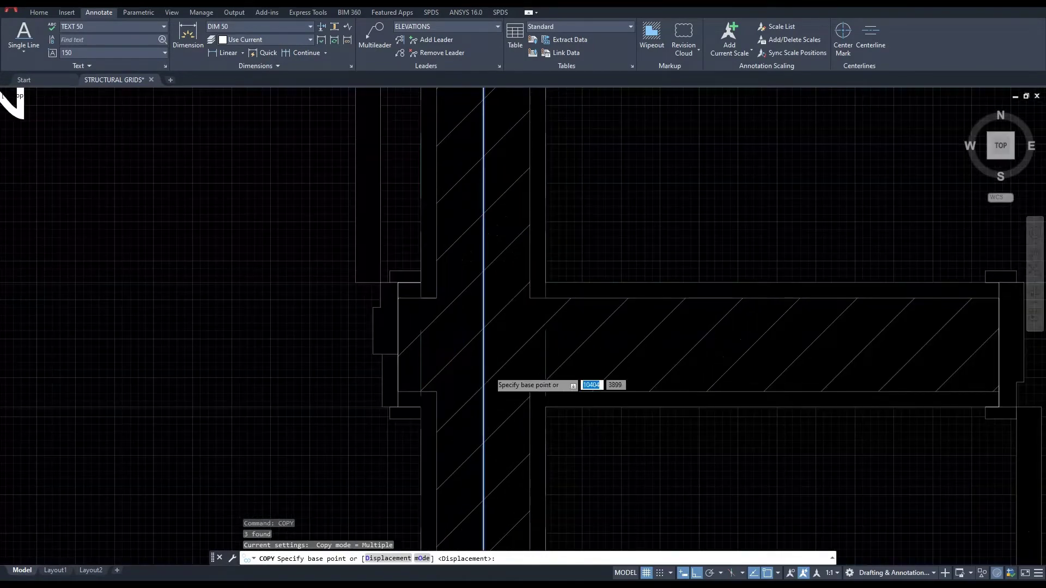
{"action": "scroll", "coordinate": [489, 375], "scroll_direction": "up", "scroll_amount": 2}
{"action": "right_click", "coordinate": [495, 339], "text": "shift"}
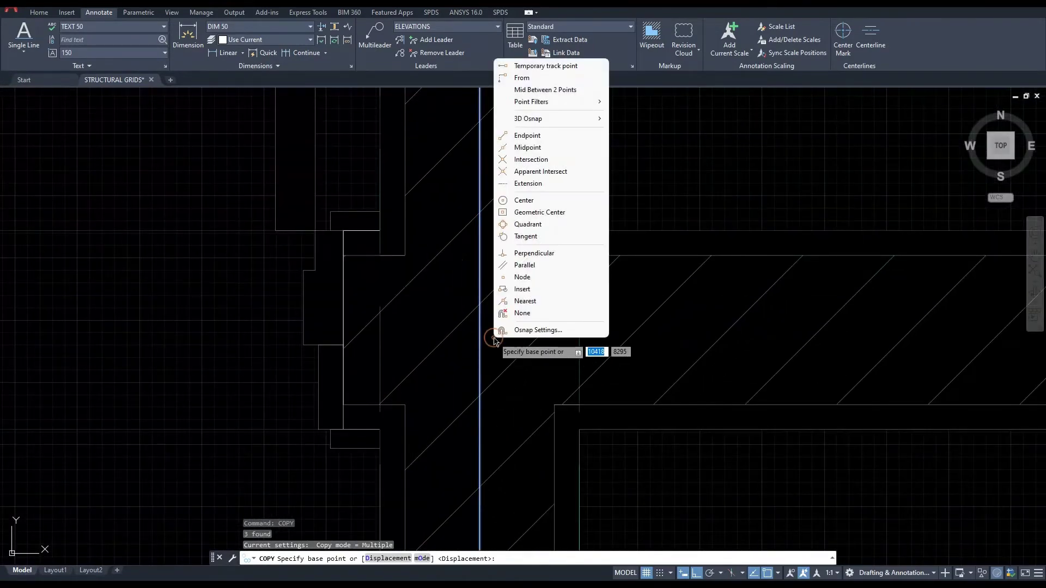
{"action": "left_click", "coordinate": [540, 90]}
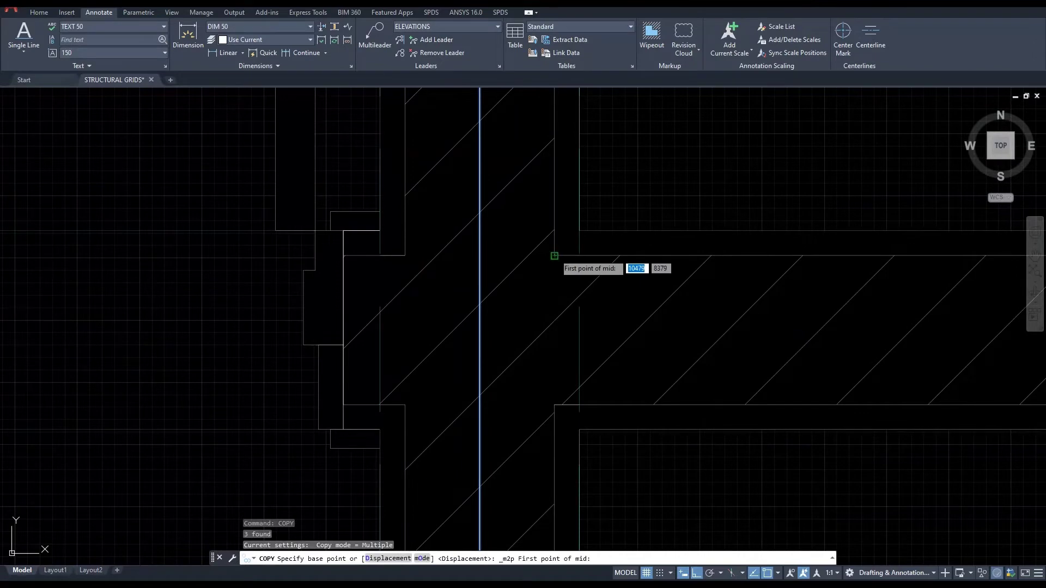
{"action": "left_click", "coordinate": [555, 253]}
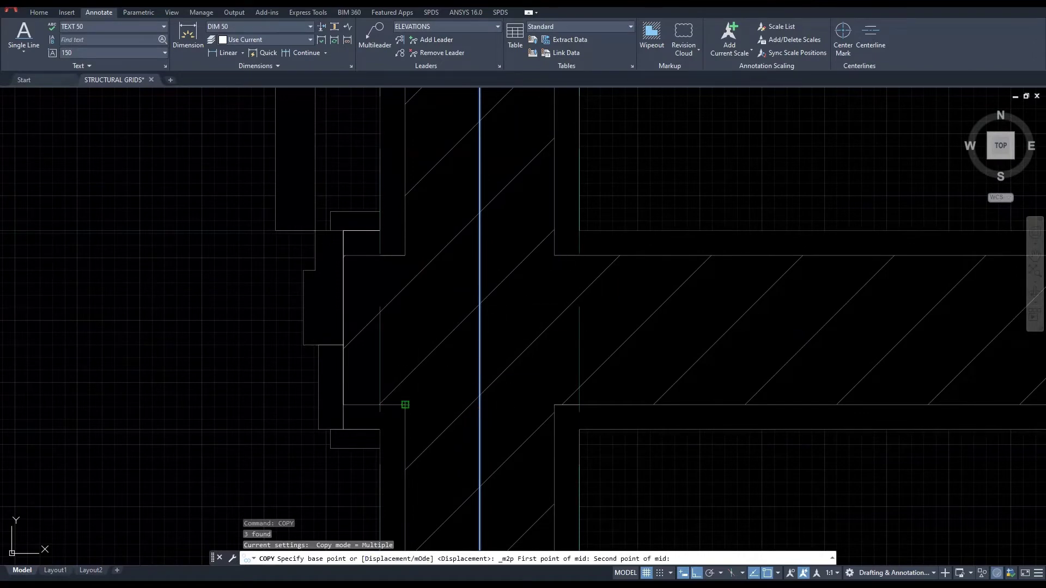
{"action": "left_click", "coordinate": [405, 404]}
Place the grid copy midway between opposite corners of the wall separating the 1,500 and 3,200 wide rooms, and end copying.
{"action": "scroll", "coordinate": [509, 344], "scroll_direction": "down", "scroll_amount": 3}
{"action": "middle_click_drag", "start_coordinate": [414, 350], "coordinate": [339, 356]}
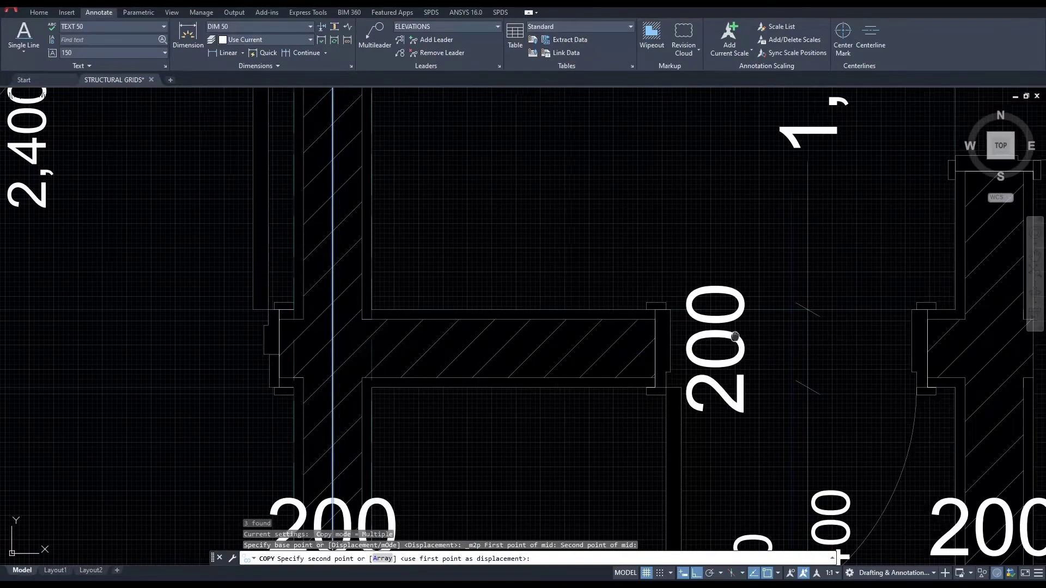
{"action": "middle_click_drag", "start_coordinate": [740, 331], "coordinate": [515, 340]}
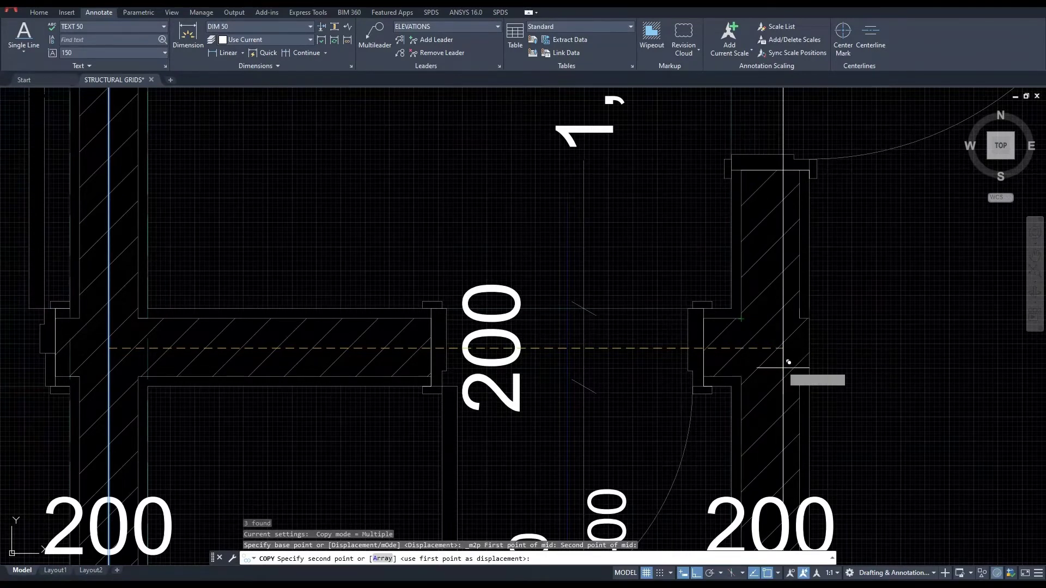
{"action": "right_click", "coordinate": [778, 341], "text": "shift"}
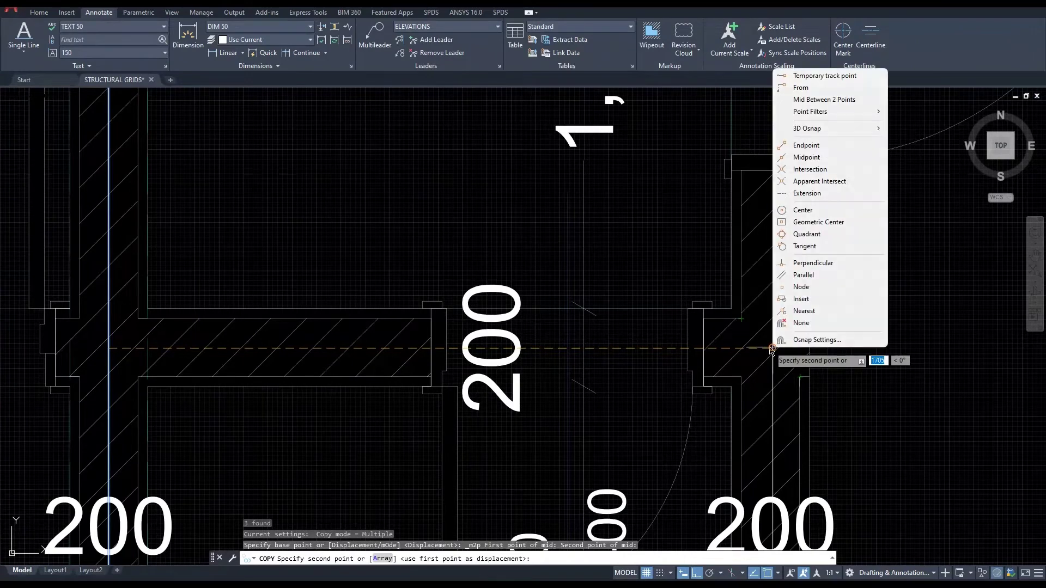
{"action": "left_click", "coordinate": [824, 100]}
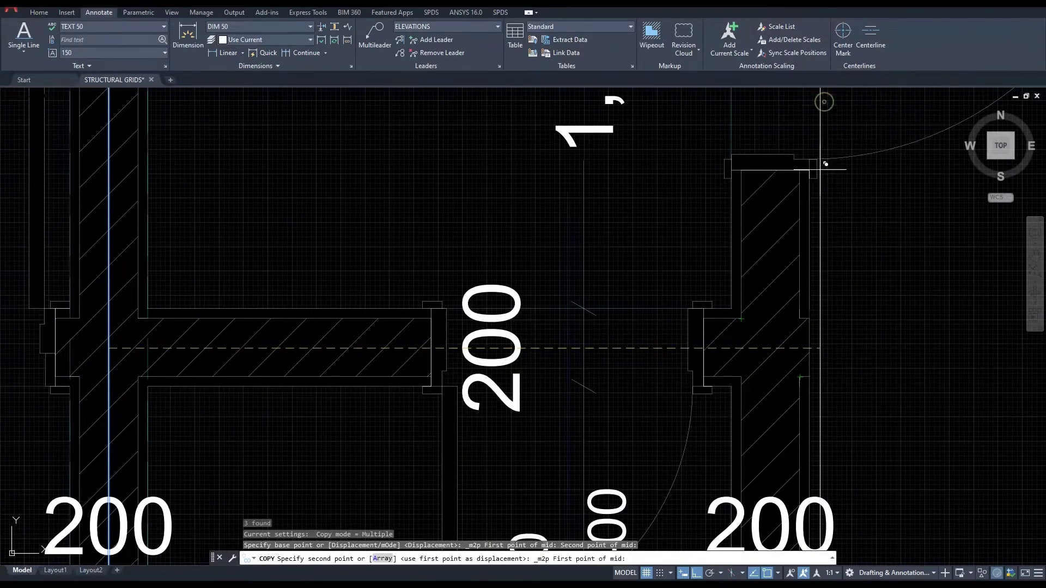
{"action": "left_click", "coordinate": [806, 374]}
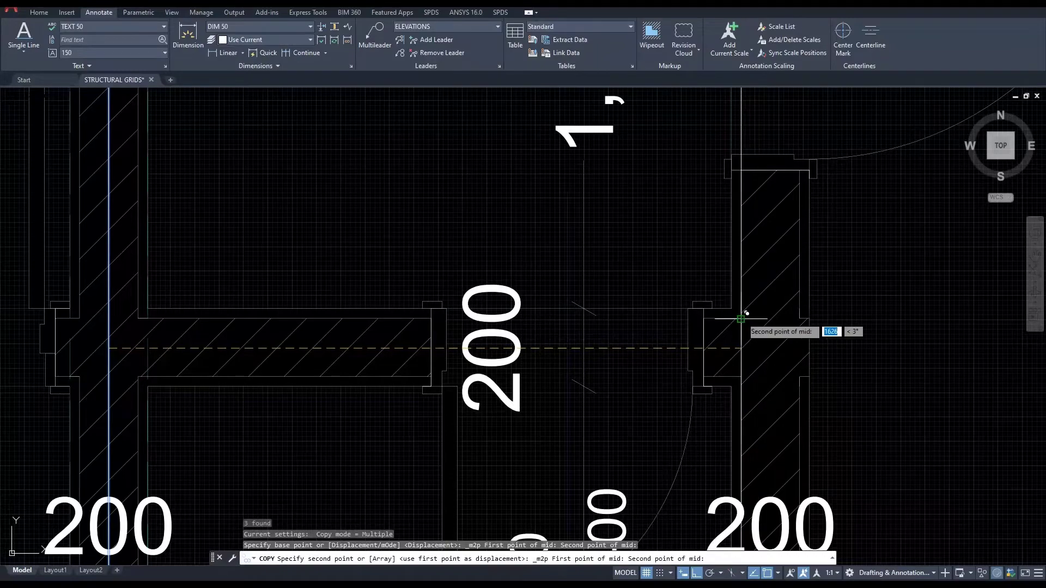
{"action": "left_click", "coordinate": [742, 317]}
{"action": "scroll", "coordinate": [714, 380], "scroll_direction": "down", "scroll_amount": 10}
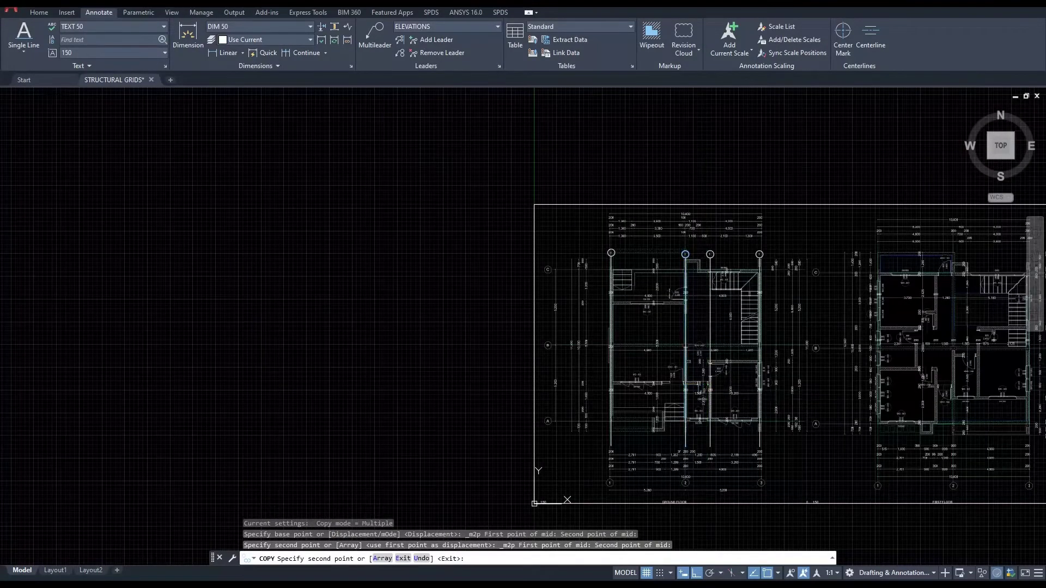
{"action": "key", "text": "Escape"}
Try to rotate a copy of the left wall's grid line about its crossing with the top wall's outer edge, and undo it.
{"action": "scroll", "coordinate": [741, 253], "scroll_direction": "up", "scroll_amount": 4}
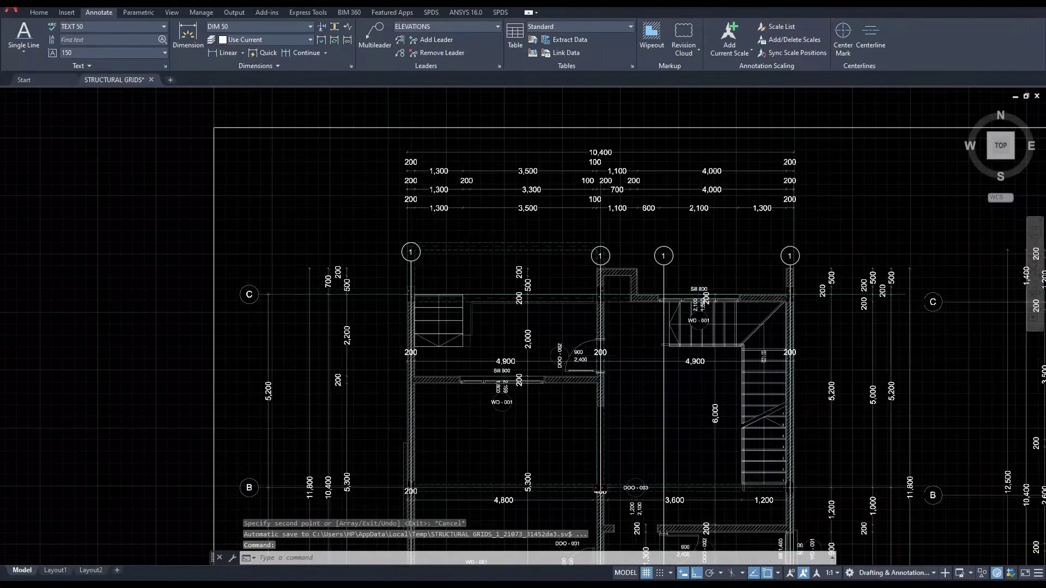
{"action": "scroll", "coordinate": [741, 253], "scroll_direction": "up", "scroll_amount": 2}
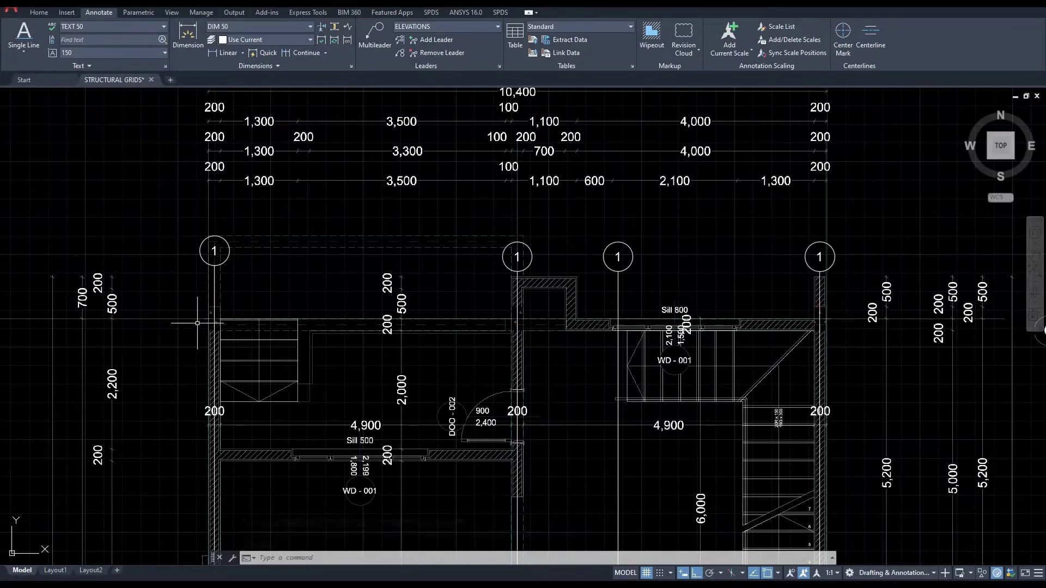
{"action": "middle_click_drag", "start_coordinate": [240, 329], "coordinate": [307, 311]}
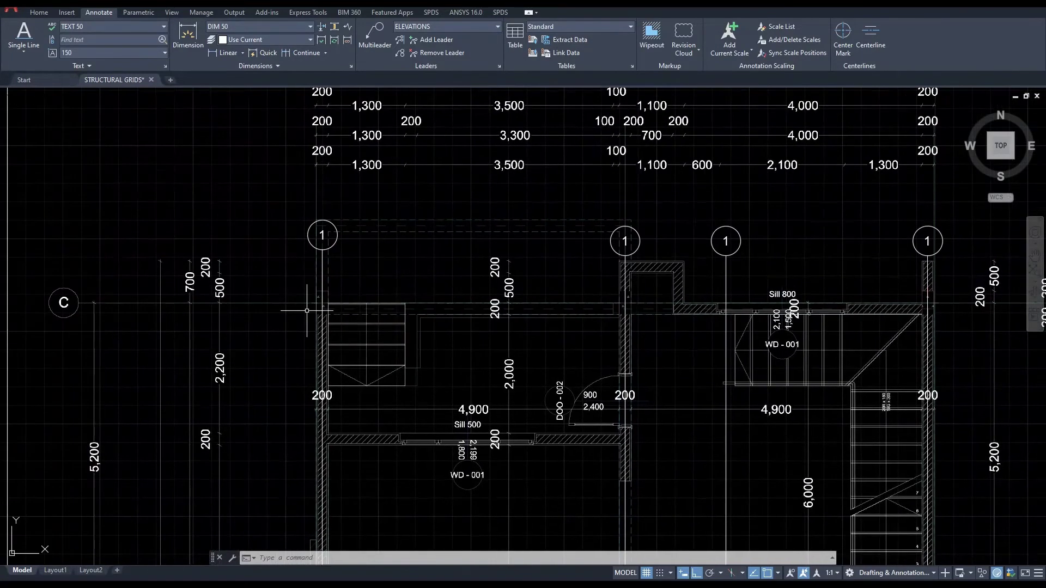
{"action": "left_click", "coordinate": [322, 276]}
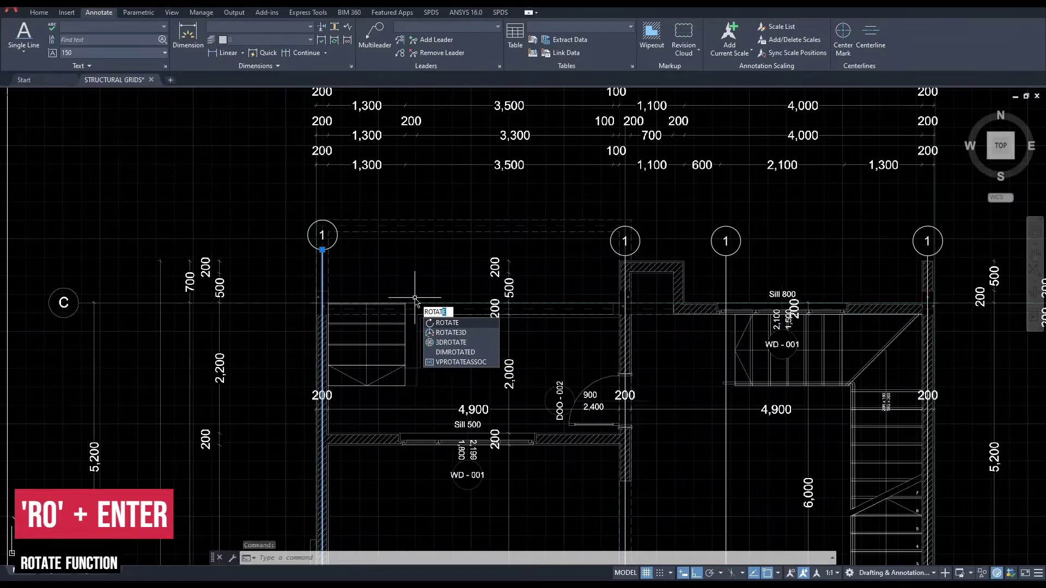
{"action": "key", "text": "Return"}
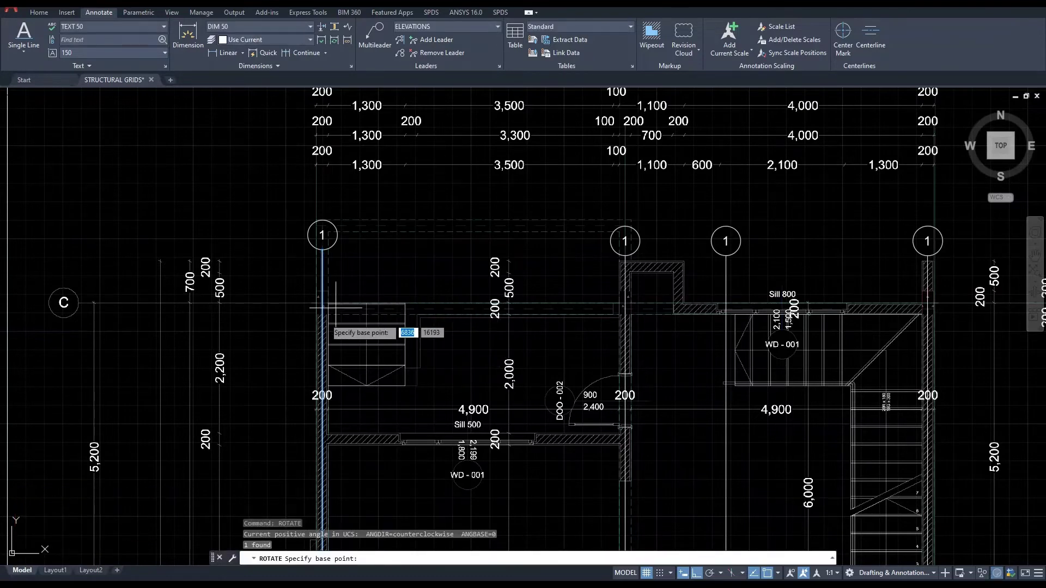
{"action": "scroll", "coordinate": [336, 307], "scroll_direction": "up", "scroll_amount": 5}
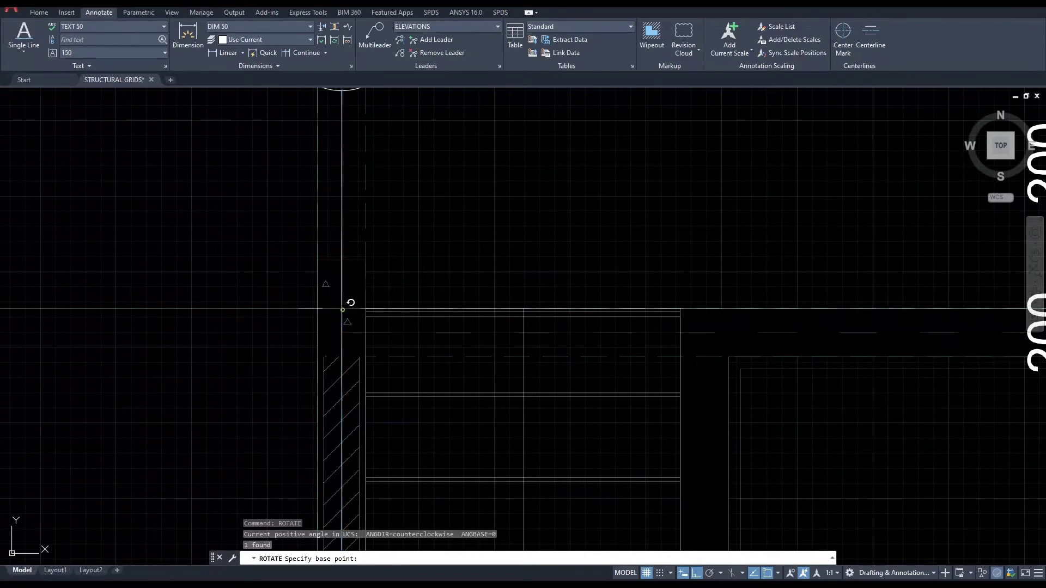
{"action": "left_click", "coordinate": [342, 308]}
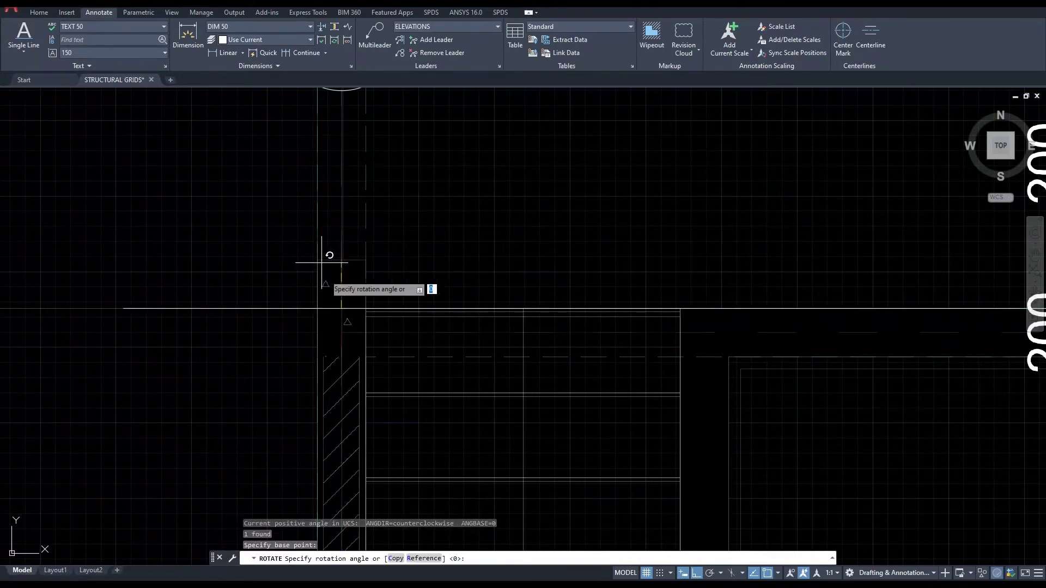
{"action": "left_click", "coordinate": [396, 558]}
{"action": "scroll", "coordinate": [304, 313], "scroll_direction": "down", "scroll_amount": 4}
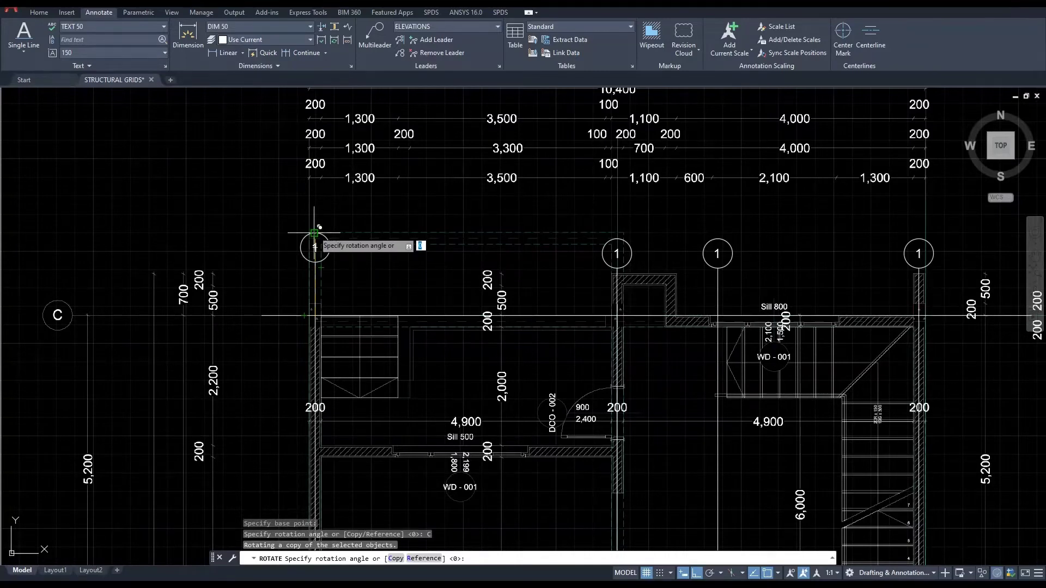
{"action": "left_click", "coordinate": [312, 160]}
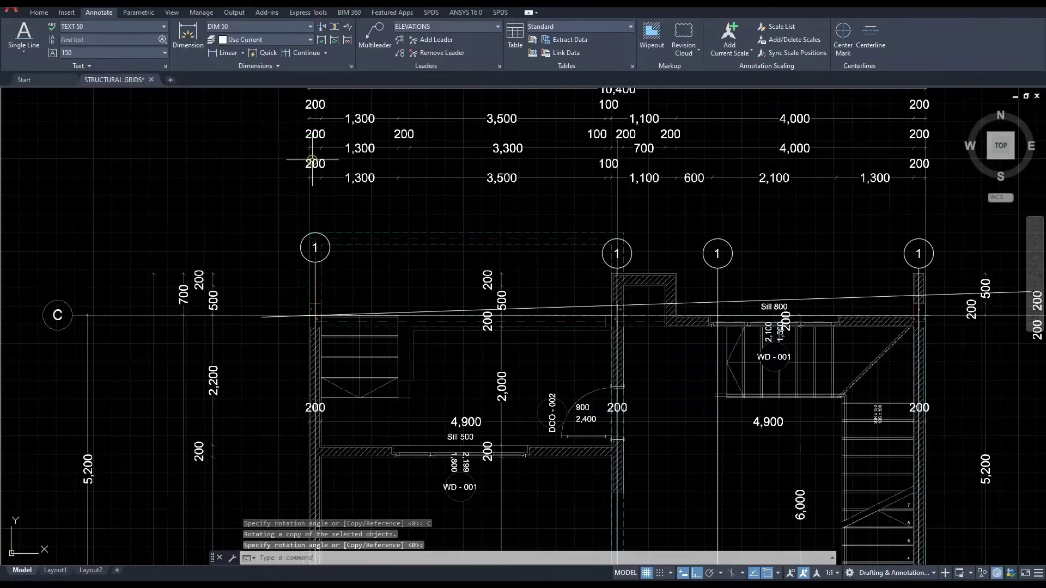
{"action": "key", "text": "ctrl+z"}
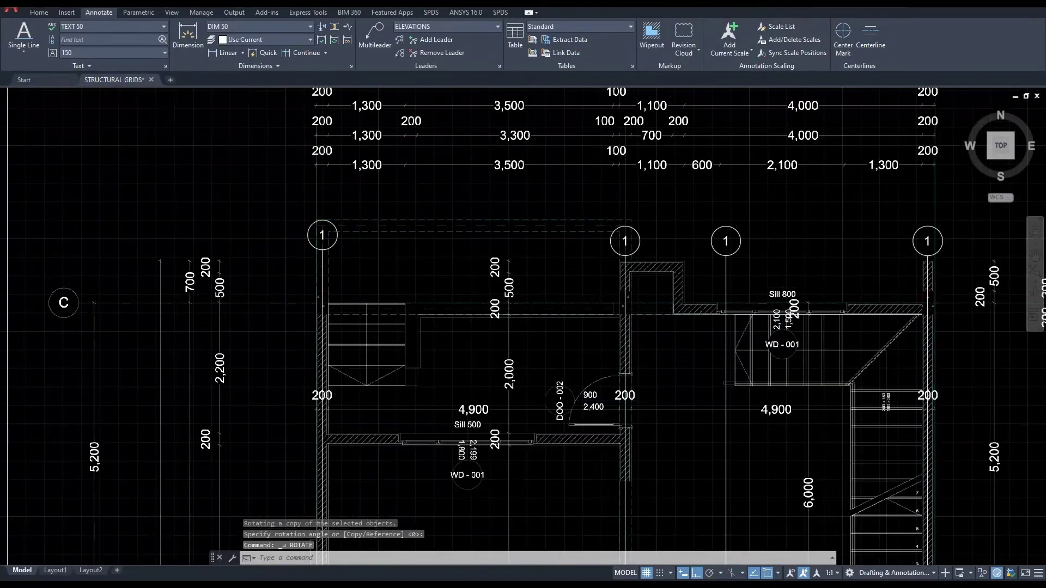
Rotate a copy of the left wall's grid line to horizontal about its crossing with the top wall's outer edge.
{"action": "scroll", "coordinate": [323, 259], "scroll_direction": "up", "scroll_amount": 4}
{"action": "left_click", "coordinate": [321, 256]}
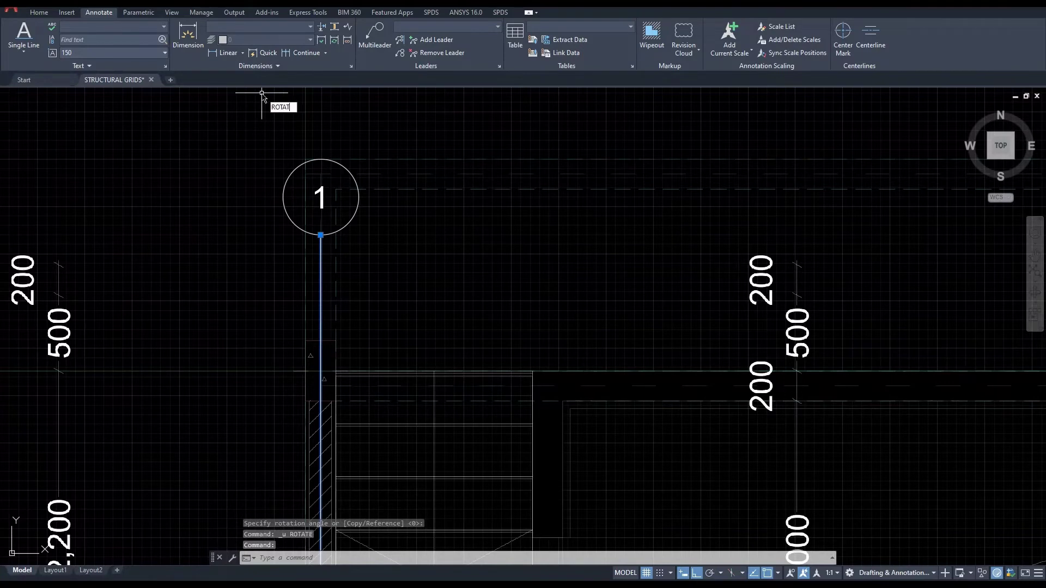
{"action": "type", "text": "ro"}
{"action": "key", "text": "space"}
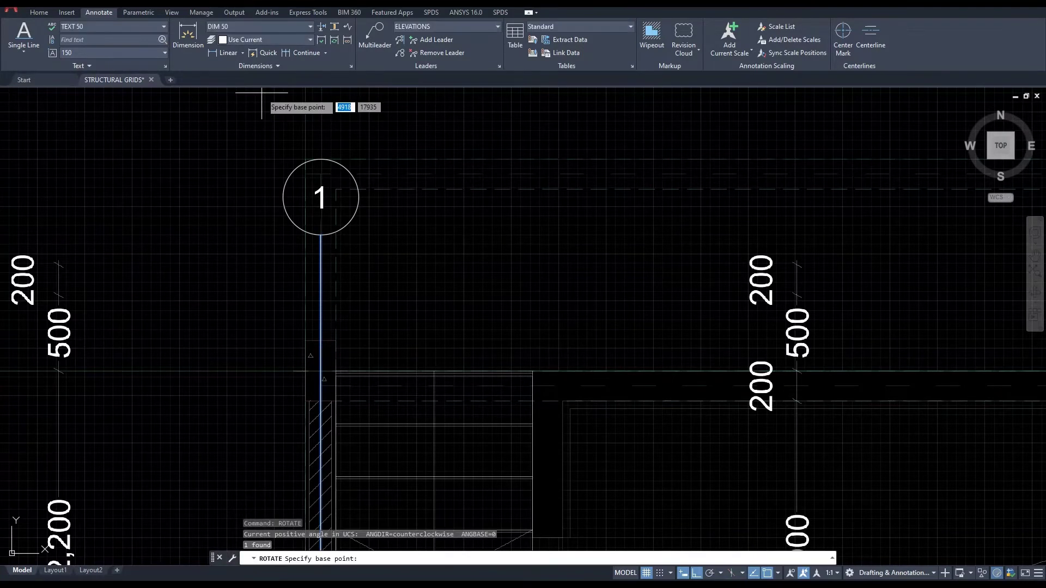
{"action": "left_click", "coordinate": [321, 372]}
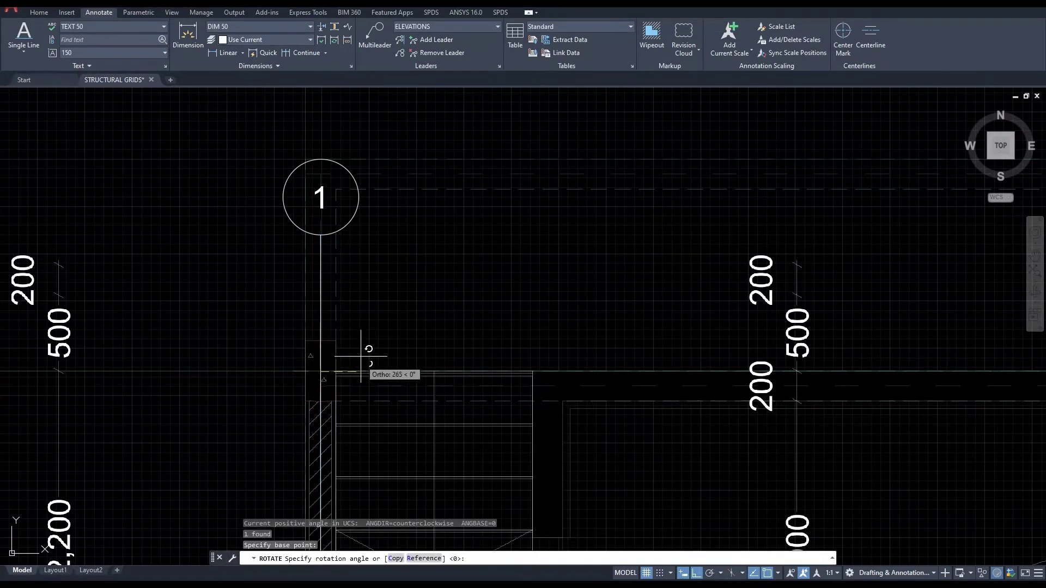
{"action": "left_click", "coordinate": [396, 559]}
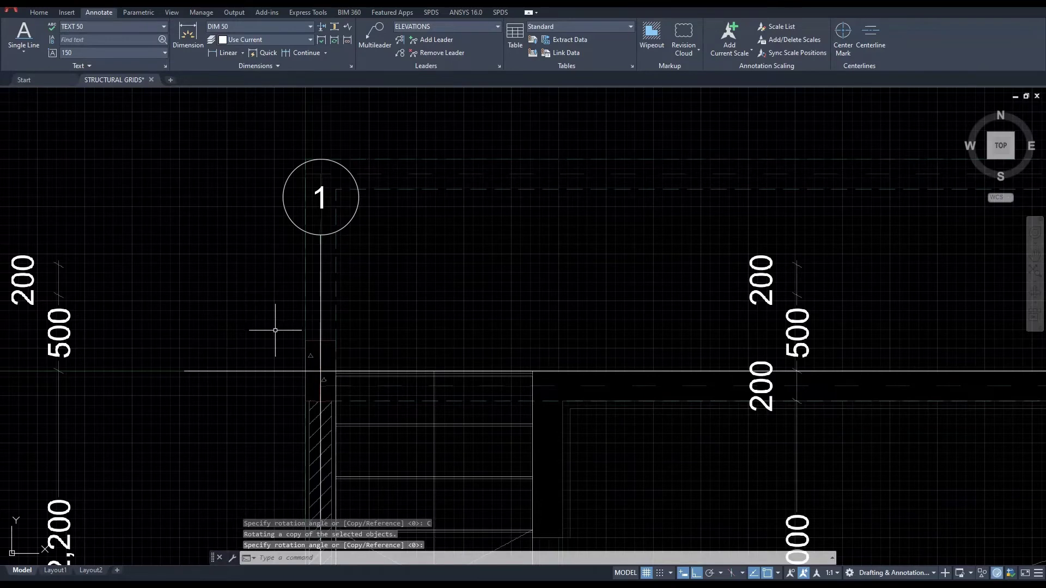
Copy the left wall's grid bubble circle and "1" text from the circle's right quadrant to the horizontal grid line's left end.
{"action": "left_click", "coordinate": [294, 169]}
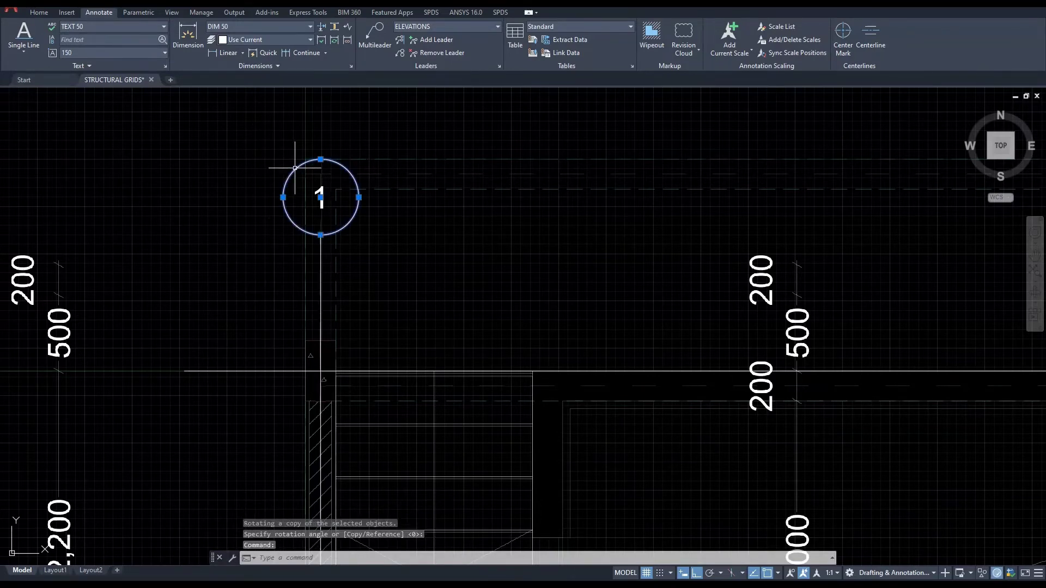
{"action": "left_click", "coordinate": [321, 191]}
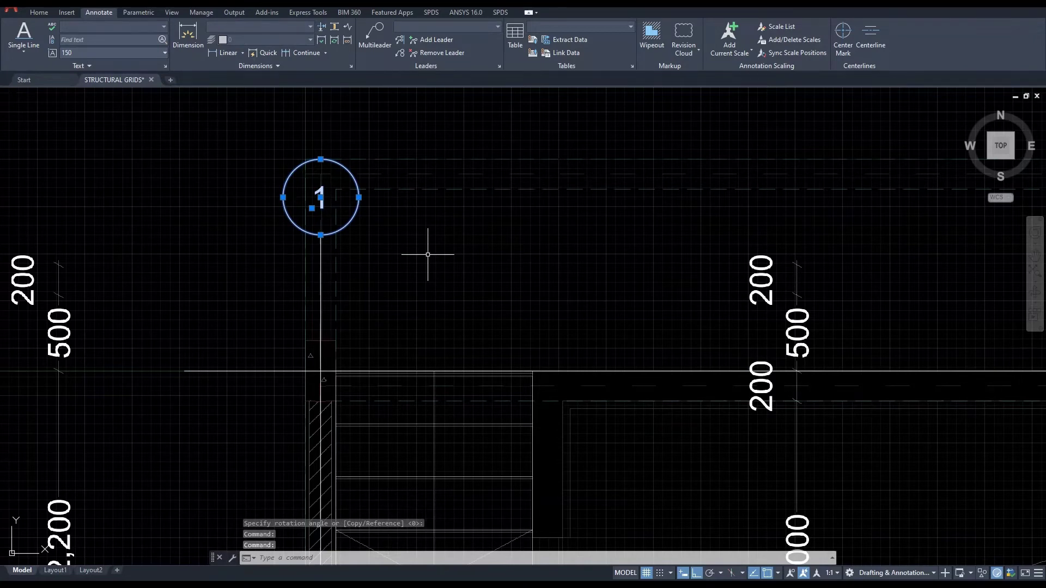
{"action": "type", "text": "co"}
{"action": "key", "text": "Return"}
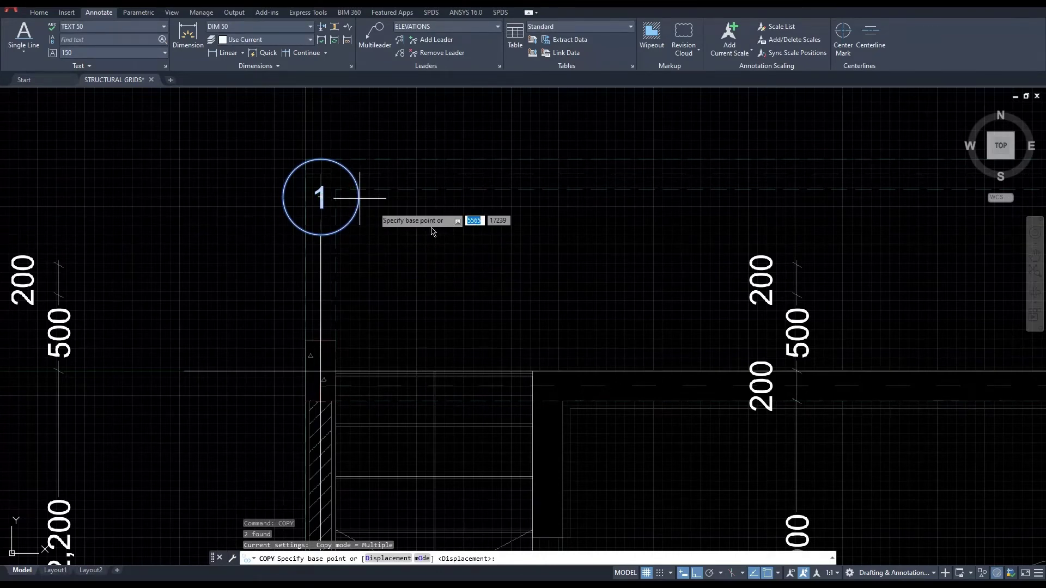
{"action": "right_click", "coordinate": [391, 213], "text": "shift"}
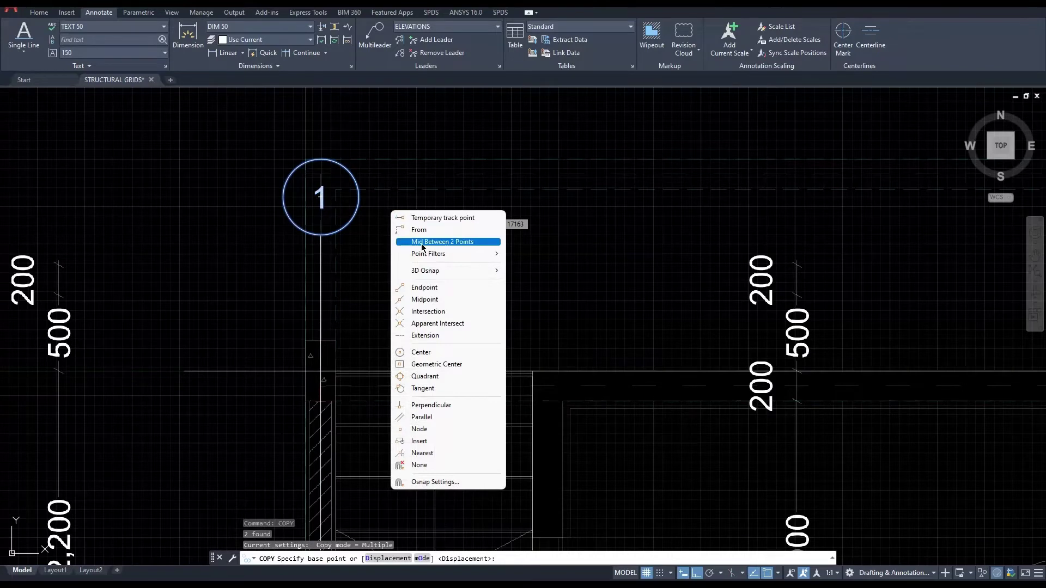
{"action": "left_click", "coordinate": [427, 375]}
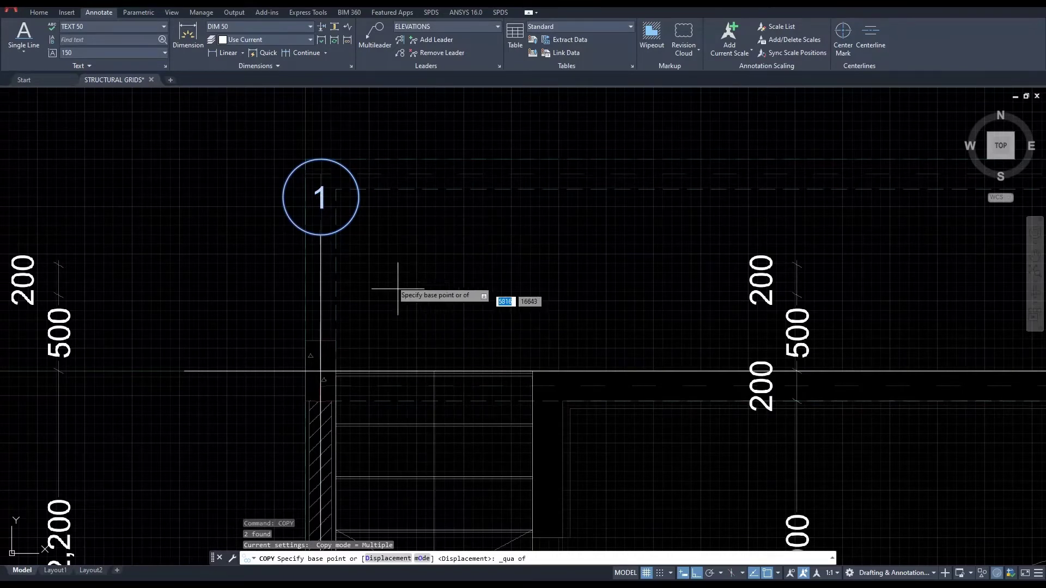
{"action": "left_click", "coordinate": [359, 197]}
{"action": "left_click", "coordinate": [184, 371]}
{"action": "key", "text": "Escape"}
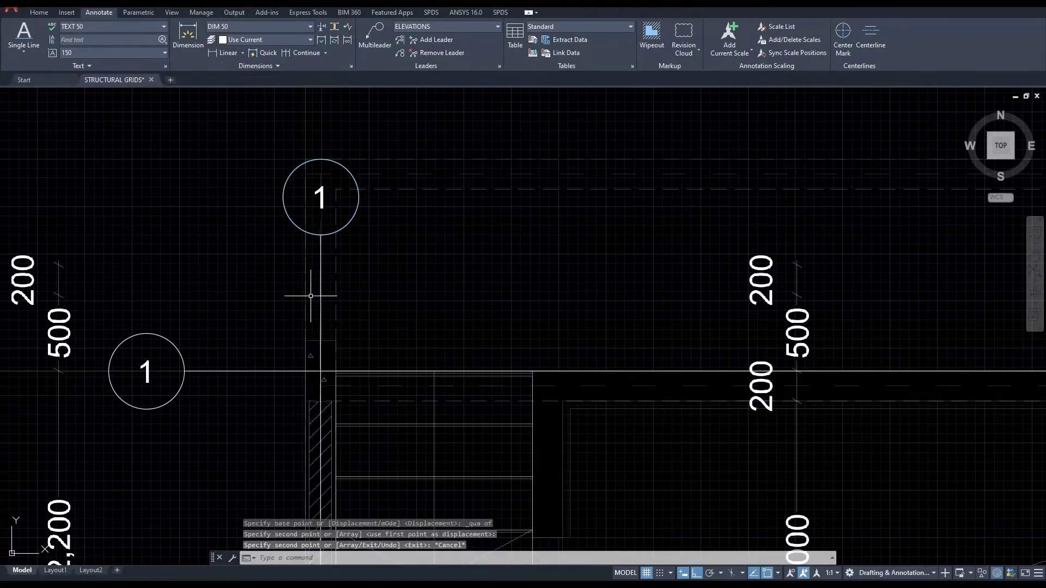
Examine how the horizontal grid line sits against the top wall from the left stair to the right wall.
{"action": "scroll", "coordinate": [257, 301], "scroll_direction": "down", "scroll_amount": 4}
{"action": "scroll", "coordinate": [280, 330], "scroll_direction": "up", "scroll_amount": 6}
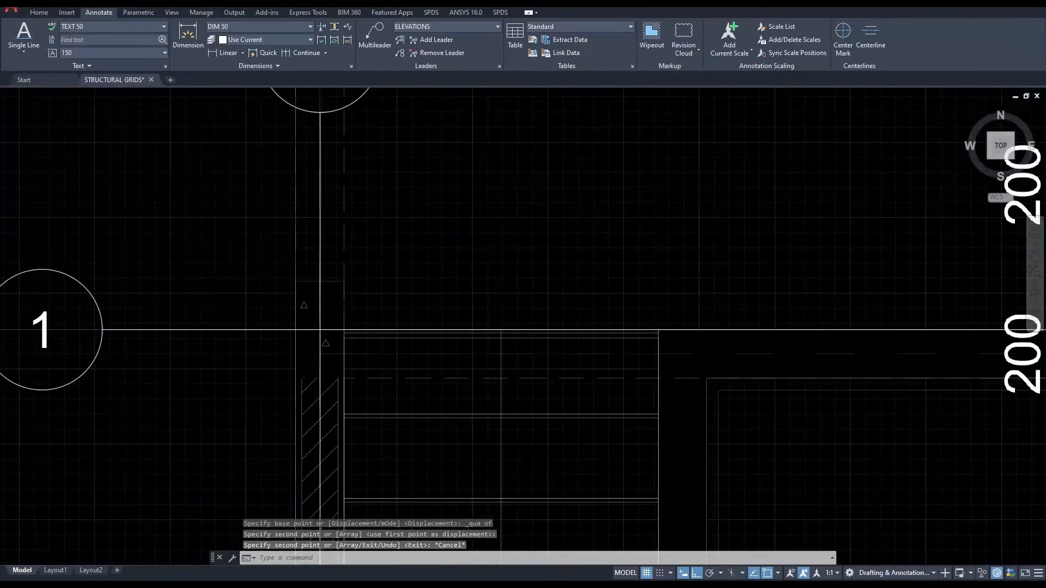
{"action": "scroll", "coordinate": [353, 329], "scroll_direction": "down", "scroll_amount": 6}
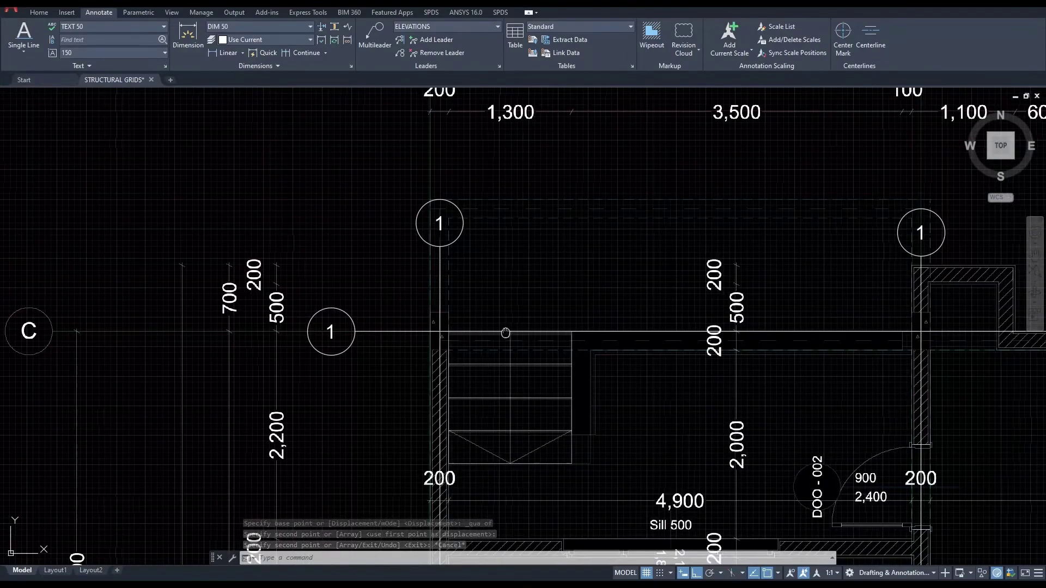
{"action": "middle_click_drag", "start_coordinate": [791, 333], "coordinate": [568, 328]}
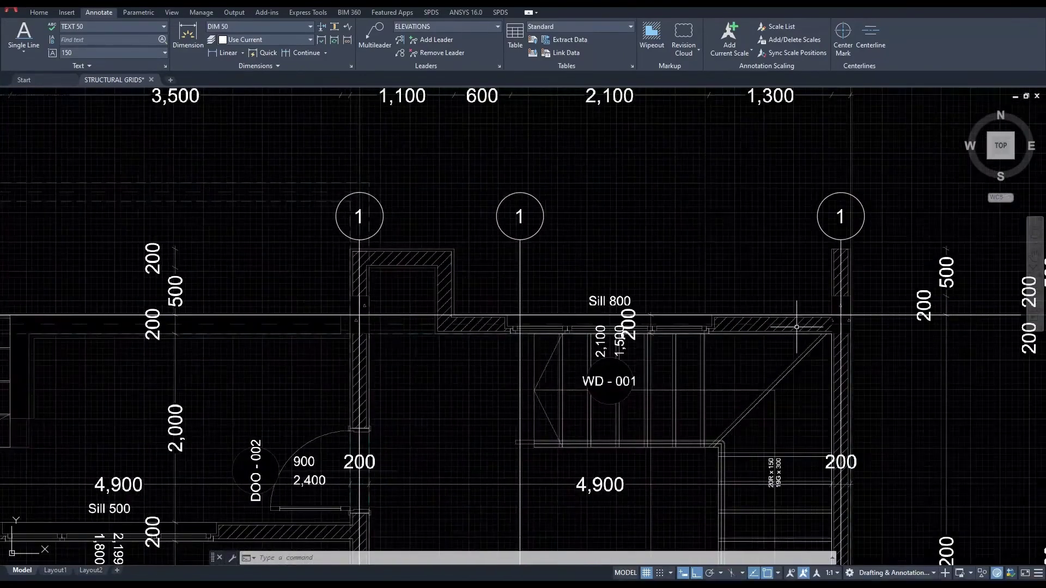
{"action": "scroll", "coordinate": [867, 320], "scroll_direction": "up", "scroll_amount": 6}
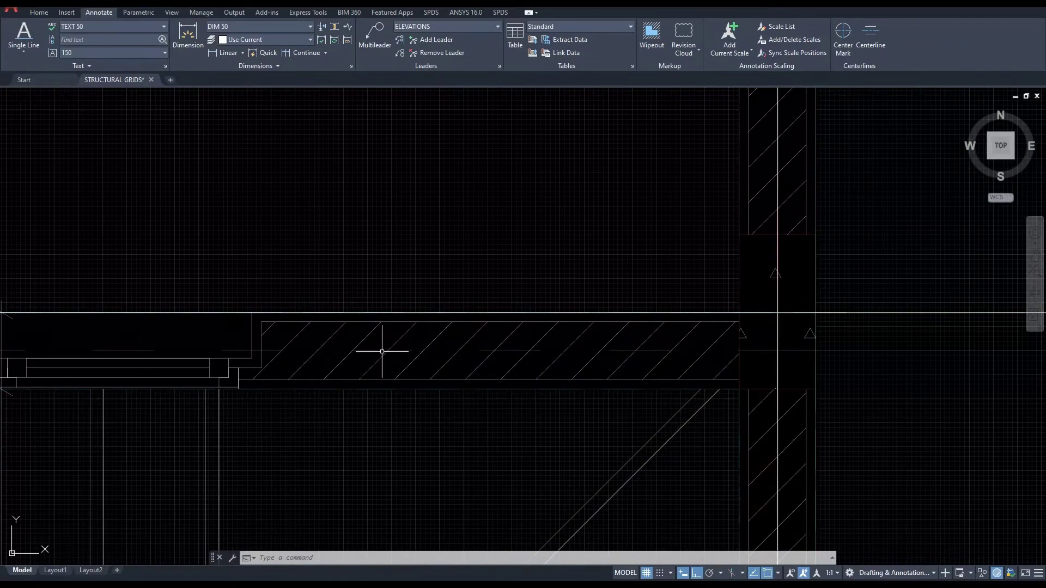
{"action": "scroll", "coordinate": [574, 352], "scroll_direction": "down", "scroll_amount": 6}
{"action": "middle_click_drag", "start_coordinate": [187, 283], "coordinate": [314, 310]}
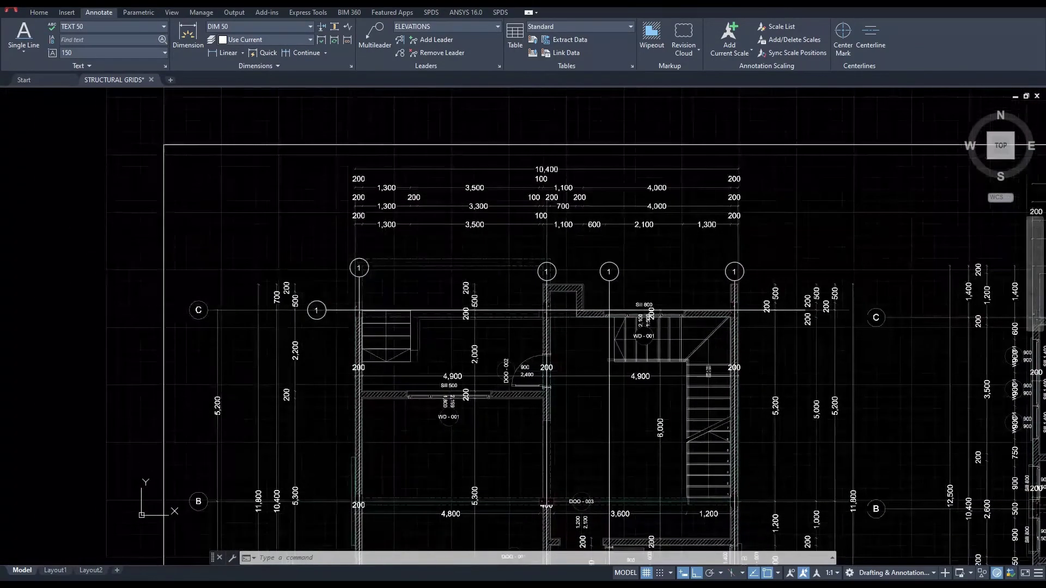
Move the horizontal grid line with its bubble circle and "1" text down onto the centreline of the 200 thick top wall.
{"action": "scroll", "coordinate": [314, 310], "scroll_direction": "up", "scroll_amount": 7}
{"action": "left_click", "coordinate": [325, 313]}
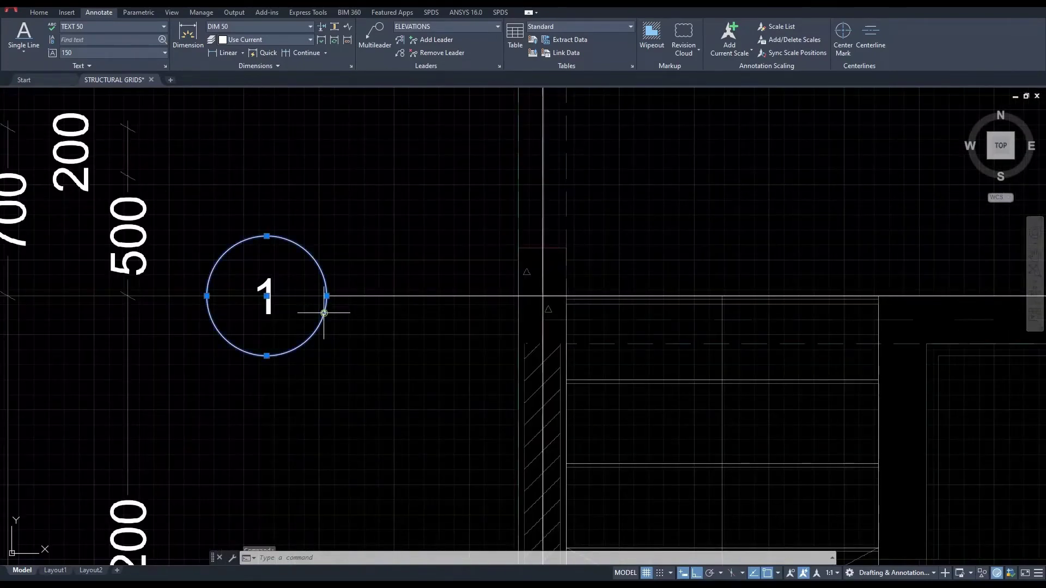
{"action": "left_click", "coordinate": [383, 295]}
{"action": "scroll", "coordinate": [580, 274], "scroll_direction": "up", "scroll_amount": 2}
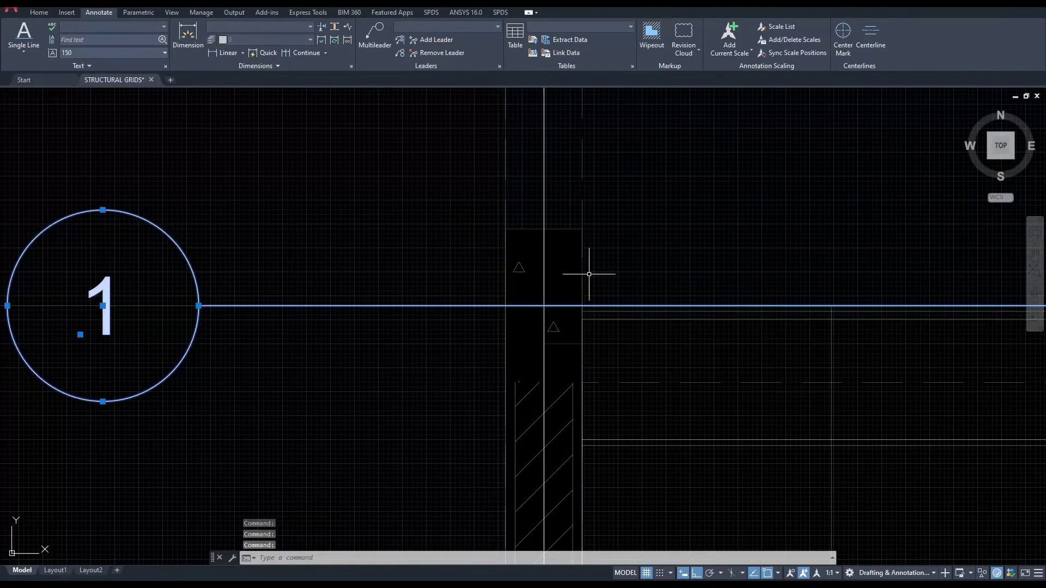
{"action": "type", "text": "M"}
{"action": "key", "text": "Return"}
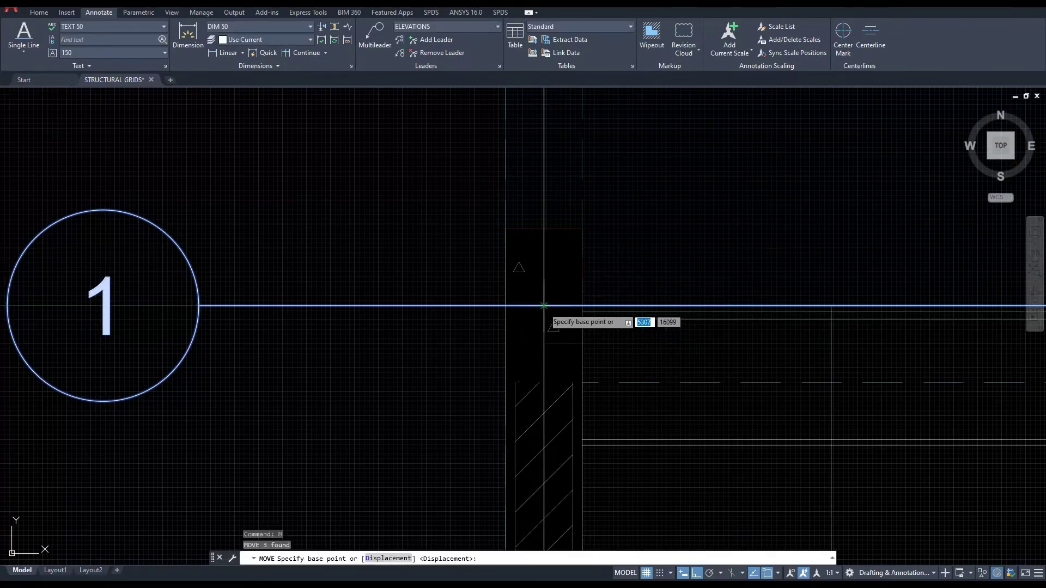
{"action": "left_click", "coordinate": [543, 306]}
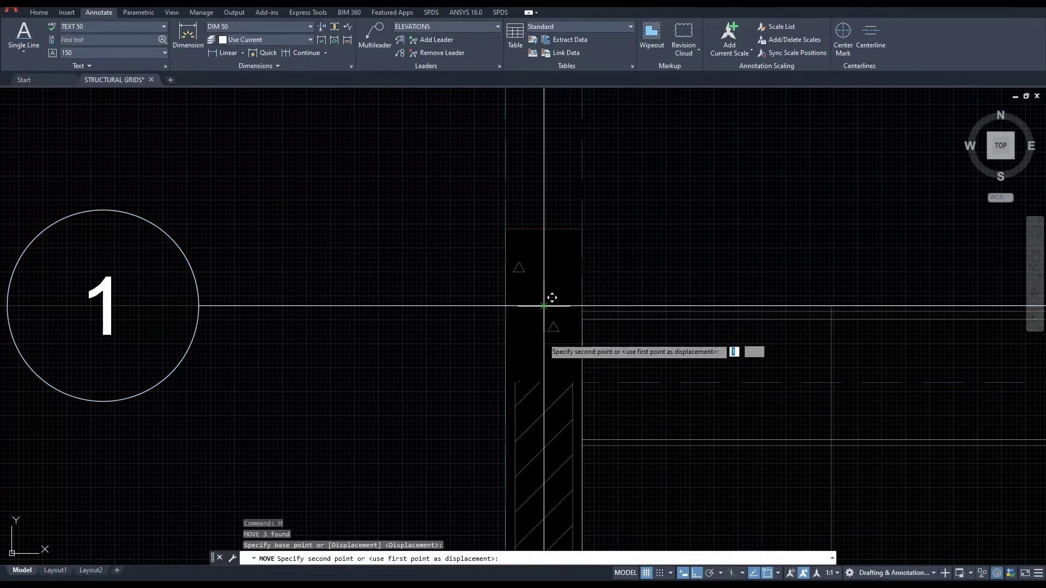
{"action": "left_click", "coordinate": [543, 344]}
Pick up the top wall's horizontal grid line with its bubble for copying, based at its crossing with the left wall's grid line.
{"action": "scroll", "coordinate": [544, 345], "scroll_direction": "down", "scroll_amount": 5}
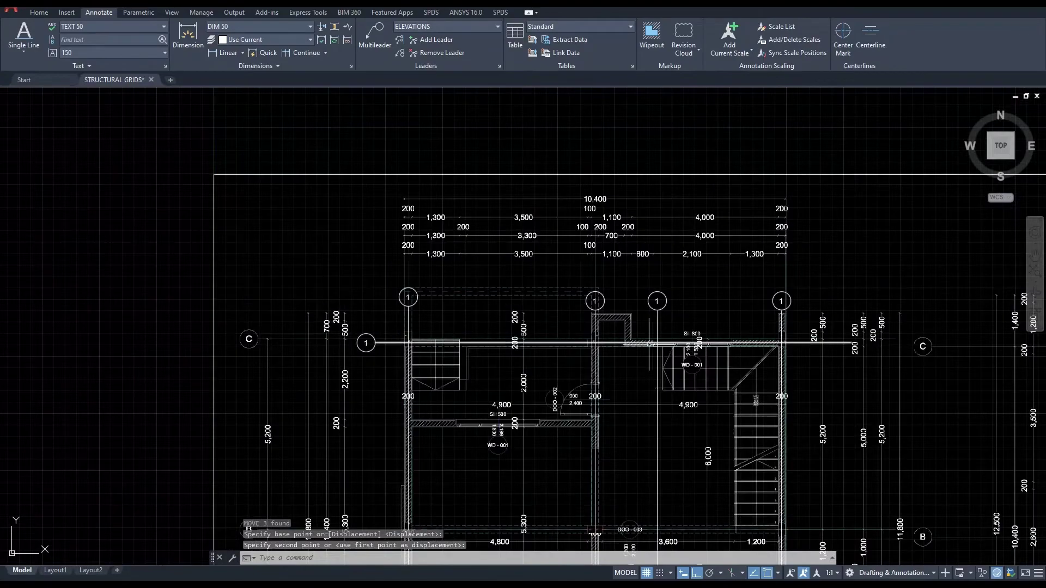
{"action": "scroll", "coordinate": [785, 347], "scroll_direction": "up", "scroll_amount": 4}
{"action": "scroll", "coordinate": [581, 343], "scroll_direction": "down", "scroll_amount": 5}
{"action": "middle_click_drag", "start_coordinate": [417, 347], "coordinate": [481, 325]}
{"action": "scroll", "coordinate": [381, 329], "scroll_direction": "up", "scroll_amount": 8}
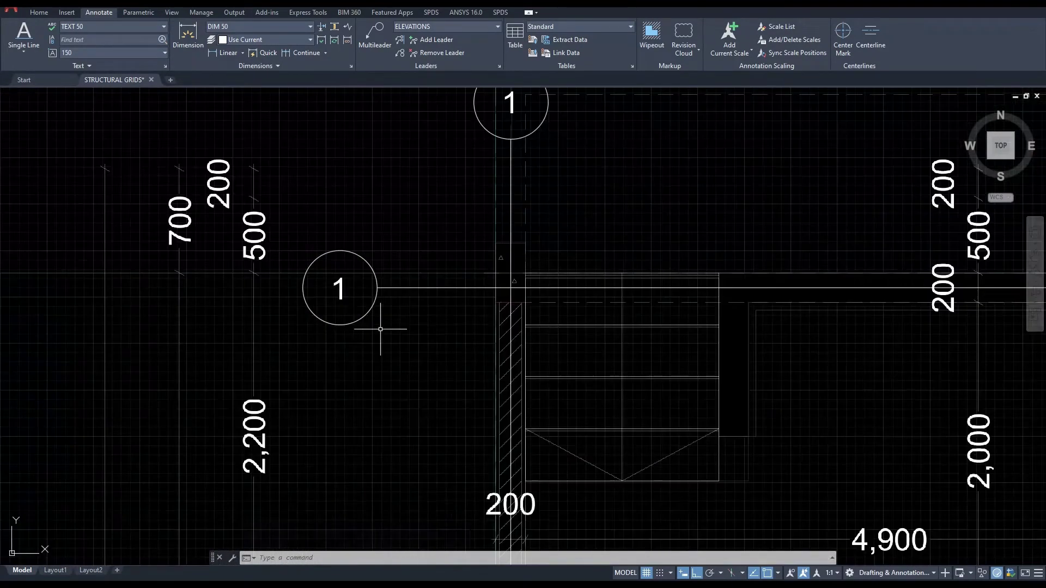
{"action": "left_click", "coordinate": [349, 295]}
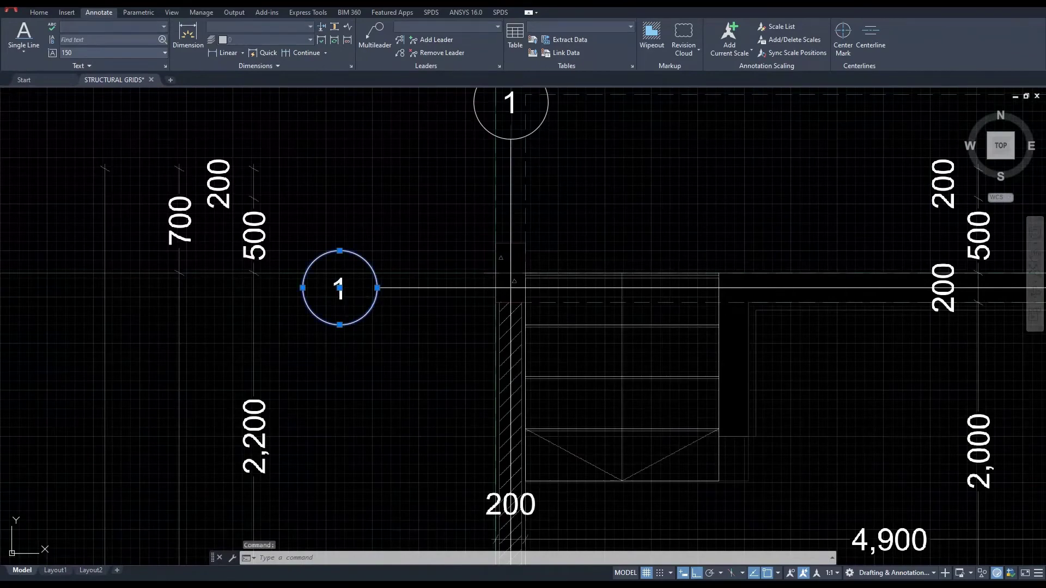
{"action": "left_click", "coordinate": [410, 288]}
{"action": "scroll", "coordinate": [409, 289], "scroll_direction": "down", "scroll_amount": 8}
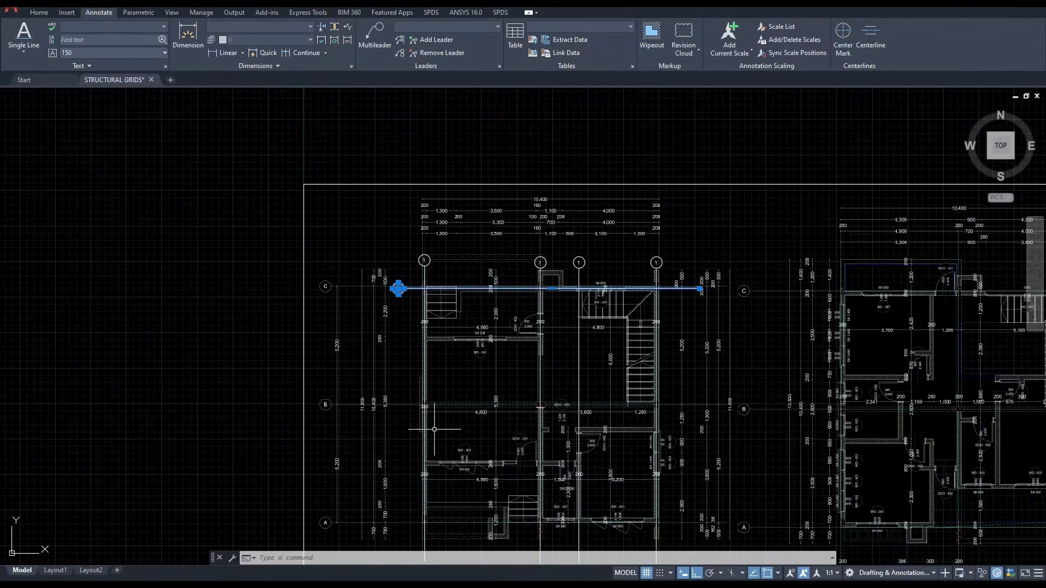
{"action": "middle_click_drag", "start_coordinate": [427, 459], "coordinate": [414, 379]}
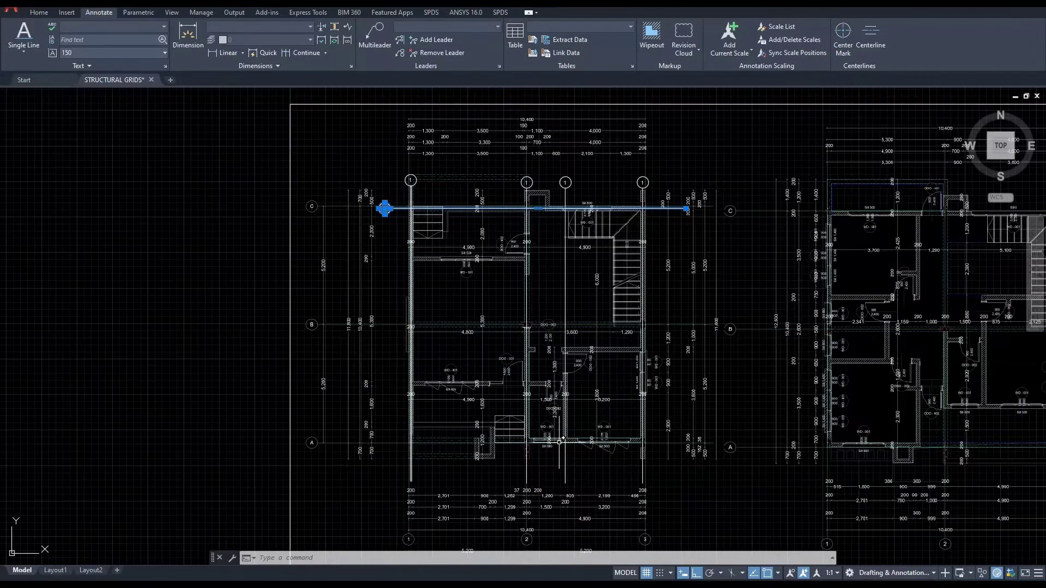
{"action": "scroll", "coordinate": [388, 205], "scroll_direction": "up", "scroll_amount": 5}
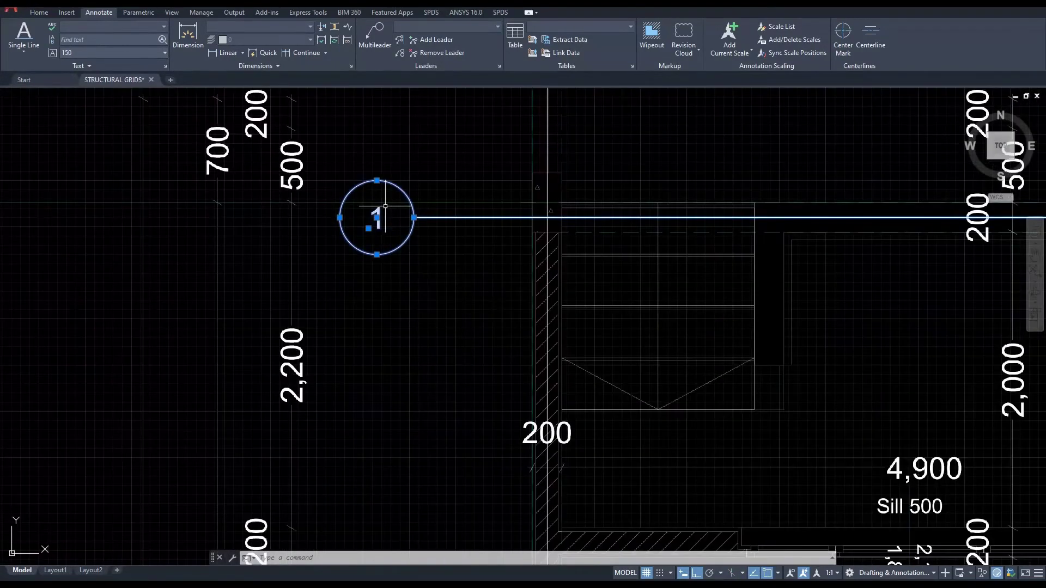
{"action": "scroll", "coordinate": [385, 206], "scroll_direction": "down", "scroll_amount": 4}
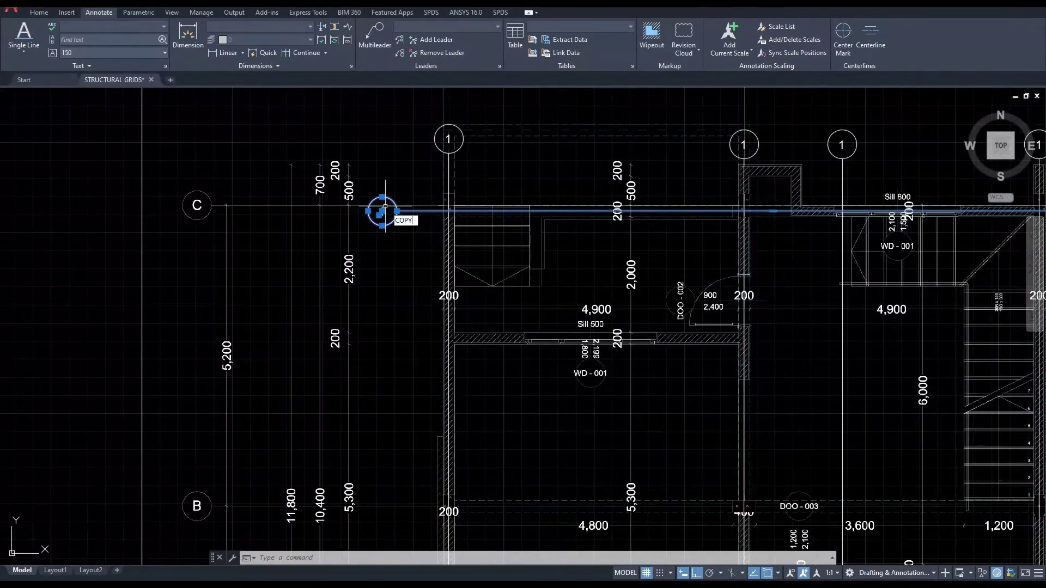
{"action": "key", "text": "Return"}
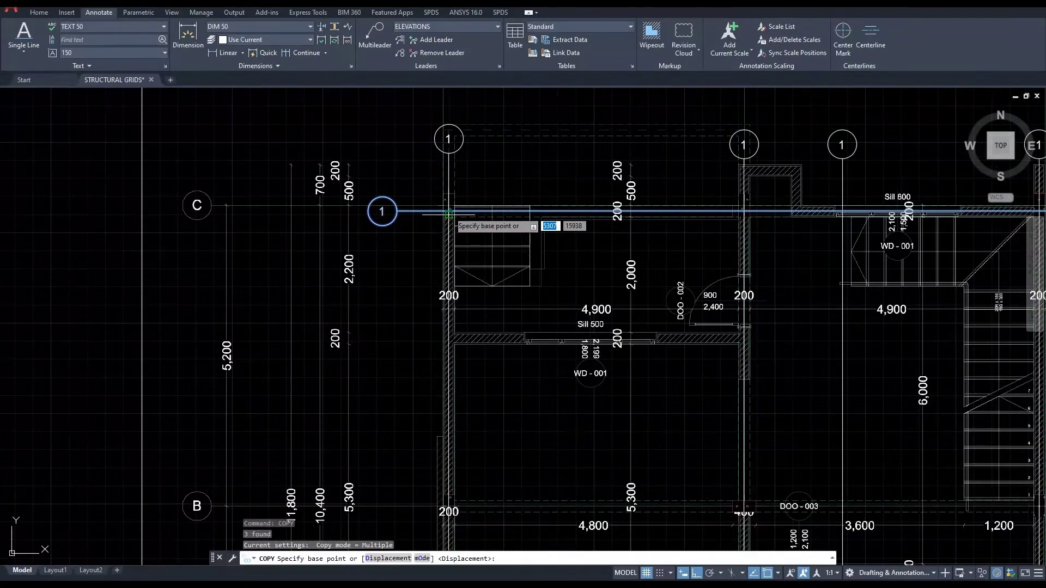
{"action": "scroll", "coordinate": [448, 214], "scroll_direction": "up", "scroll_amount": 3}
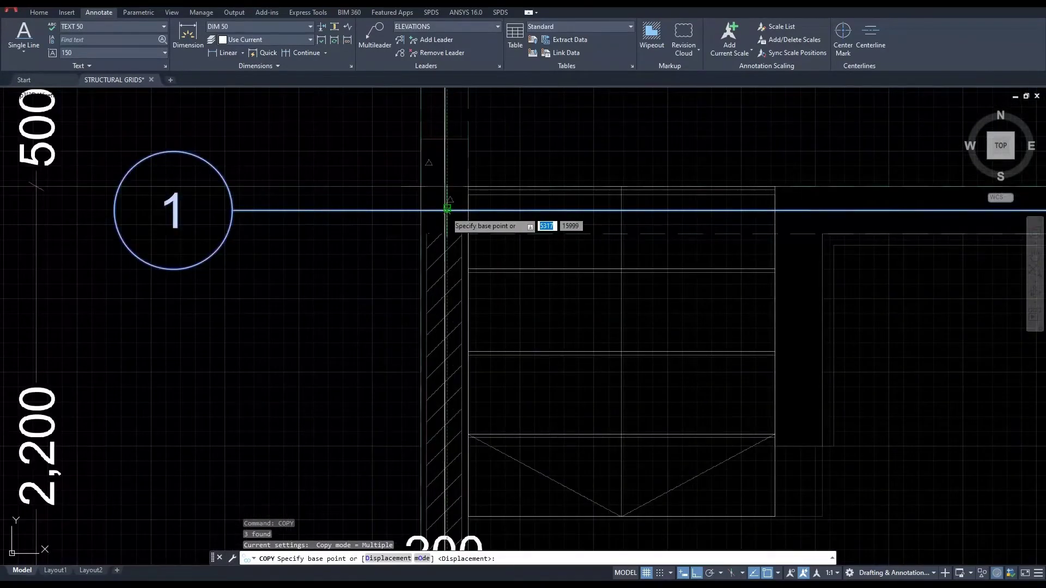
{"action": "scroll", "coordinate": [447, 208], "scroll_direction": "up", "scroll_amount": 2}
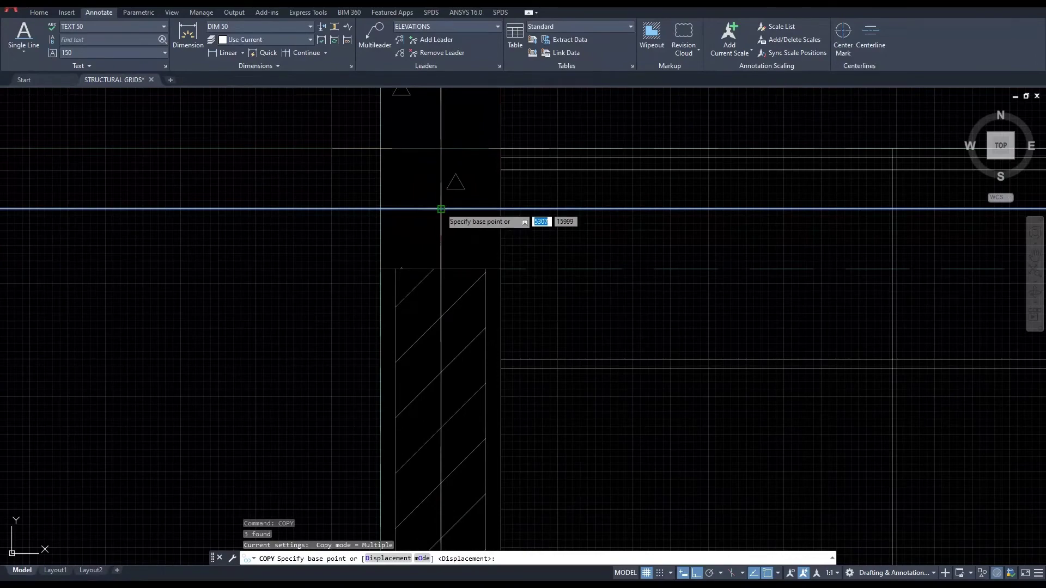
{"action": "left_click", "coordinate": [441, 209]}
Place a grid copy midway between the hatch corners of the upper interior wall, where it meets the left wall.
{"action": "scroll", "coordinate": [442, 209], "scroll_direction": "down", "scroll_amount": 5}
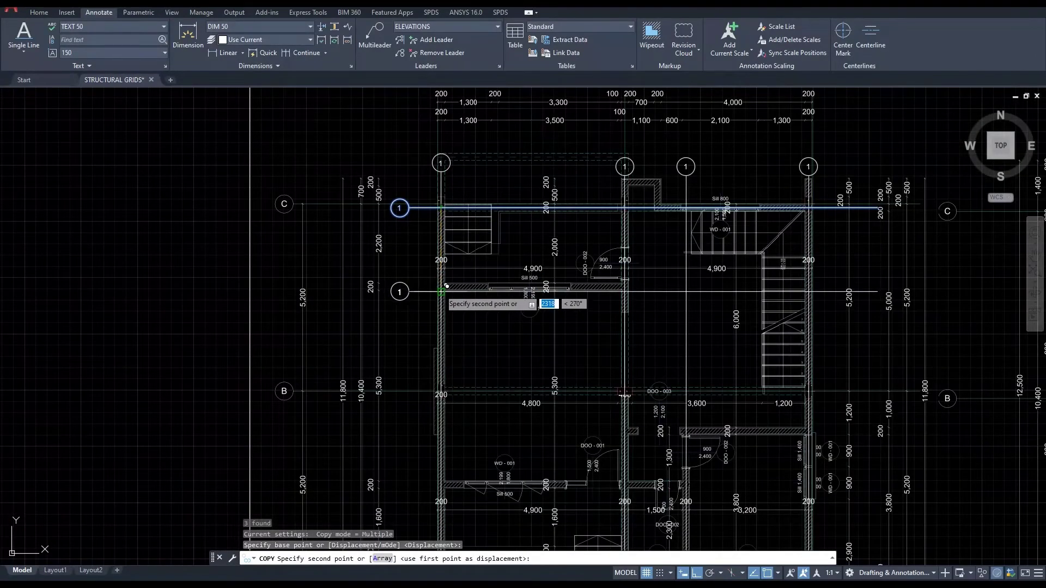
{"action": "scroll", "coordinate": [447, 283], "scroll_direction": "up", "scroll_amount": 5}
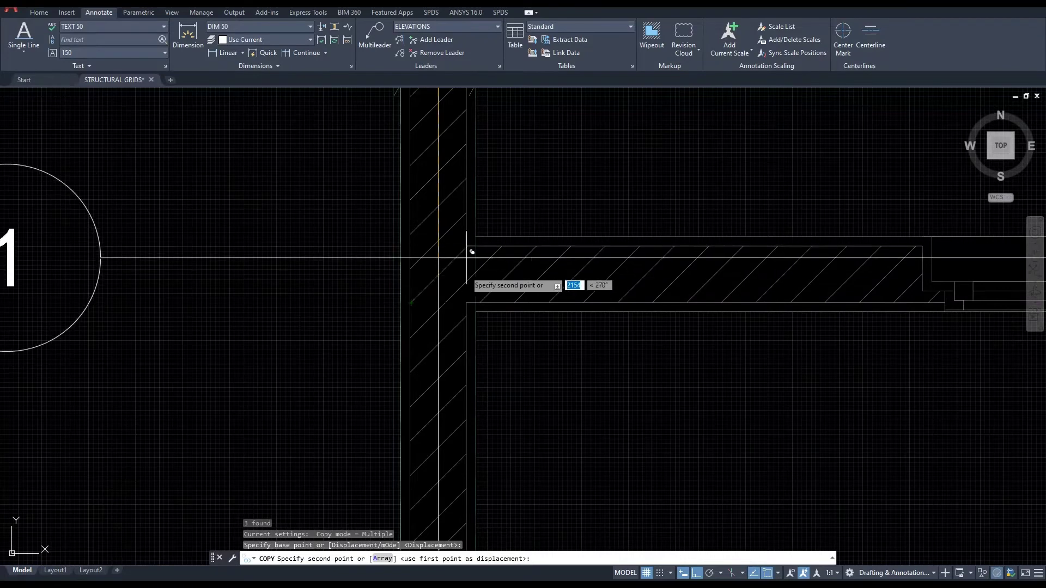
{"action": "right_click", "coordinate": [461, 279], "text": "shift"}
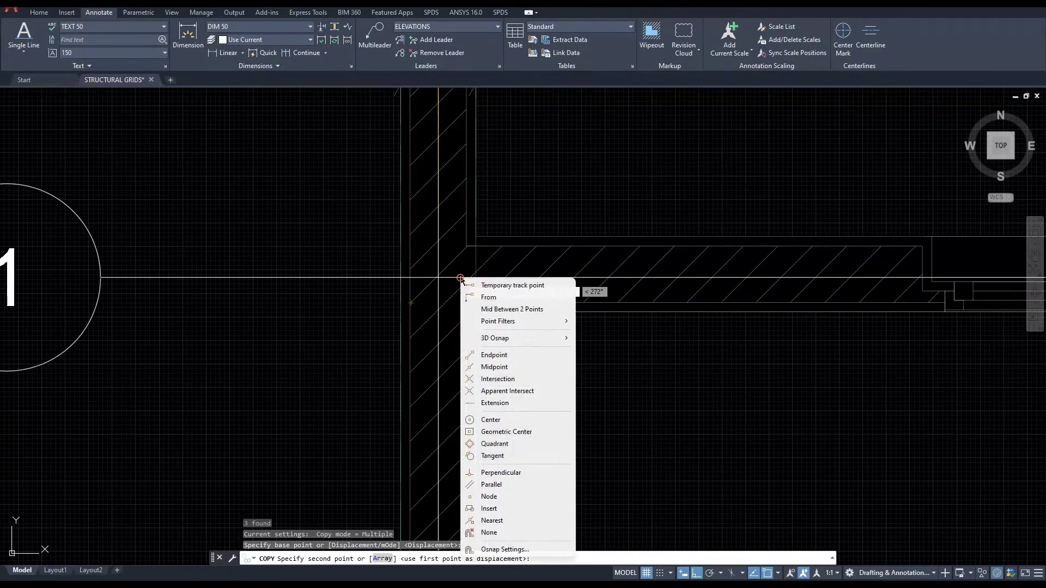
{"action": "left_click", "coordinate": [494, 310]}
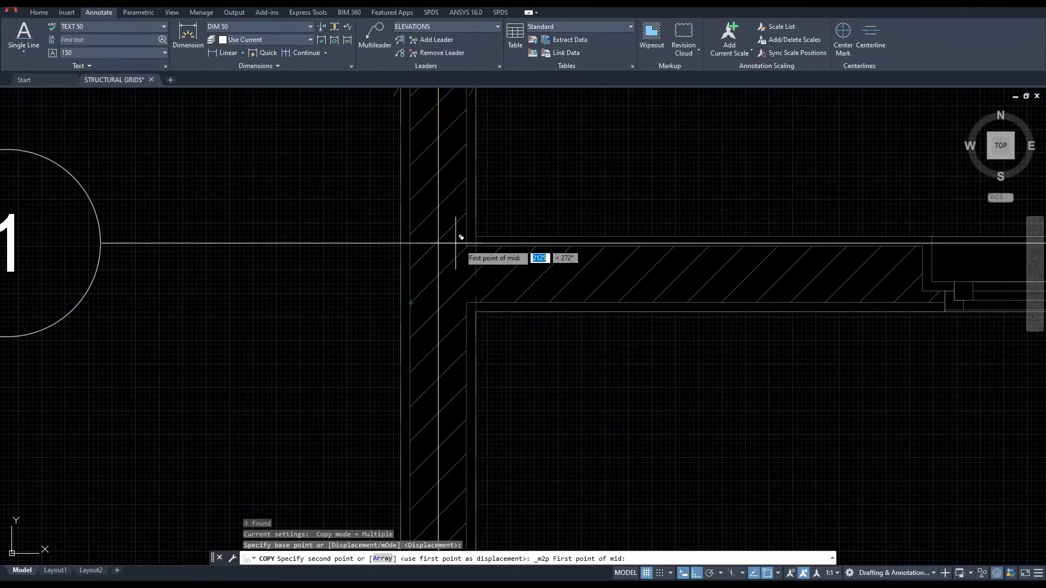
{"action": "left_click", "coordinate": [467, 246]}
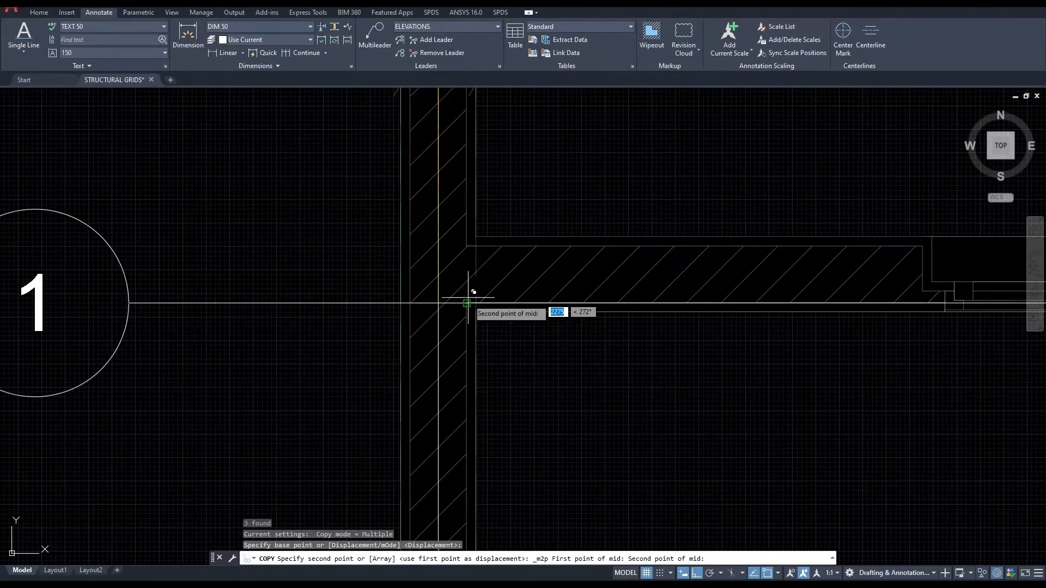
{"action": "left_click", "coordinate": [467, 303]}
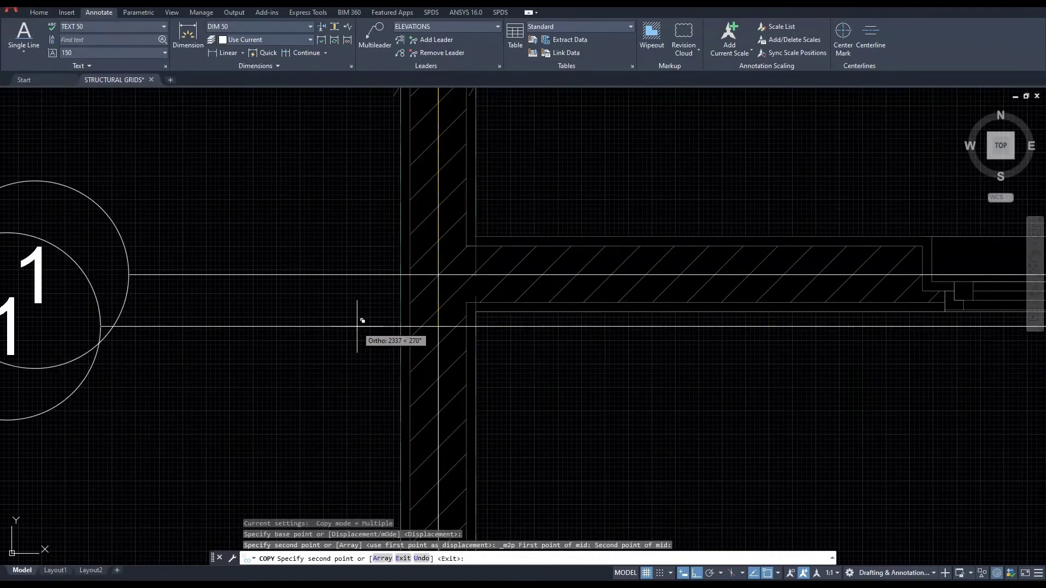
Place another copy of the horizontal grid on the left wall's centreline, midway between the dashed beam lines at grid B.
{"action": "scroll", "coordinate": [373, 327], "scroll_direction": "down", "scroll_amount": 4}
{"action": "middle_click_drag", "start_coordinate": [361, 302], "coordinate": [361, 254]}
{"action": "scroll", "coordinate": [360, 253], "scroll_direction": "up", "scroll_amount": 2}
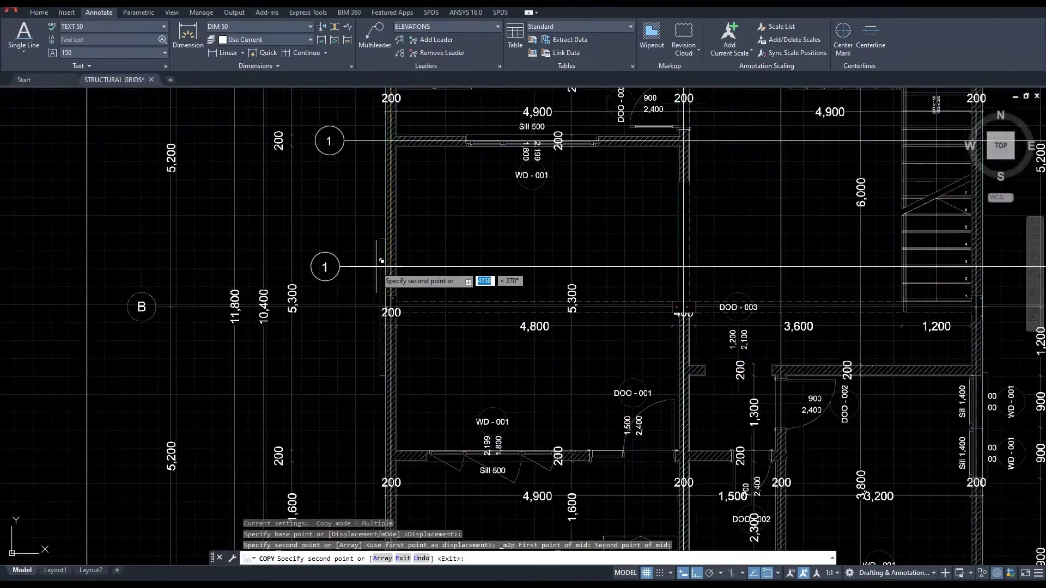
{"action": "scroll", "coordinate": [386, 300], "scroll_direction": "up", "scroll_amount": 4}
{"action": "scroll", "coordinate": [385, 300], "scroll_direction": "up", "scroll_amount": 2}
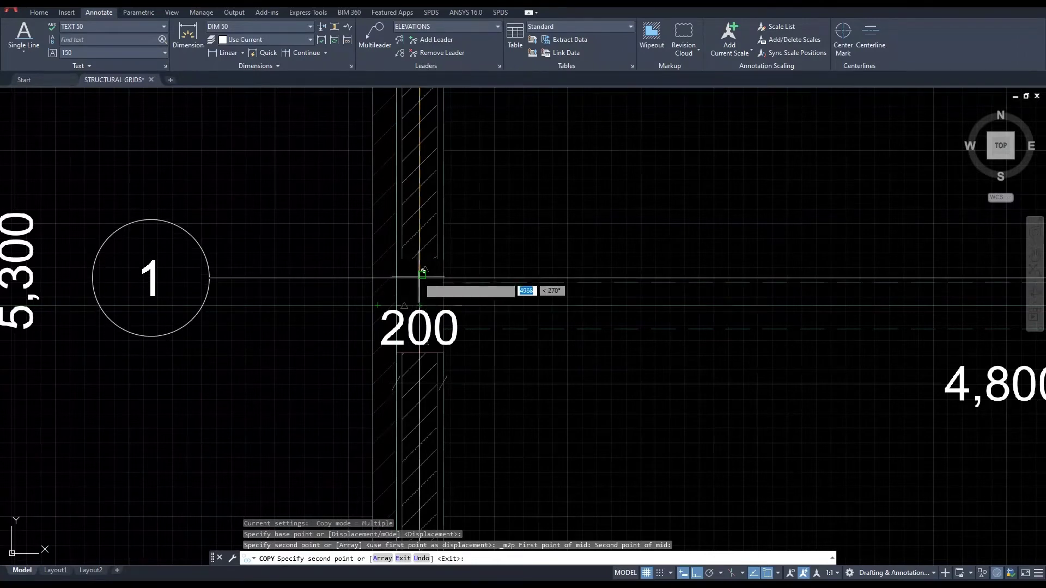
{"action": "scroll", "coordinate": [427, 266], "scroll_direction": "up", "scroll_amount": 2}
{"action": "scroll", "coordinate": [433, 243], "scroll_direction": "up", "scroll_amount": 2}
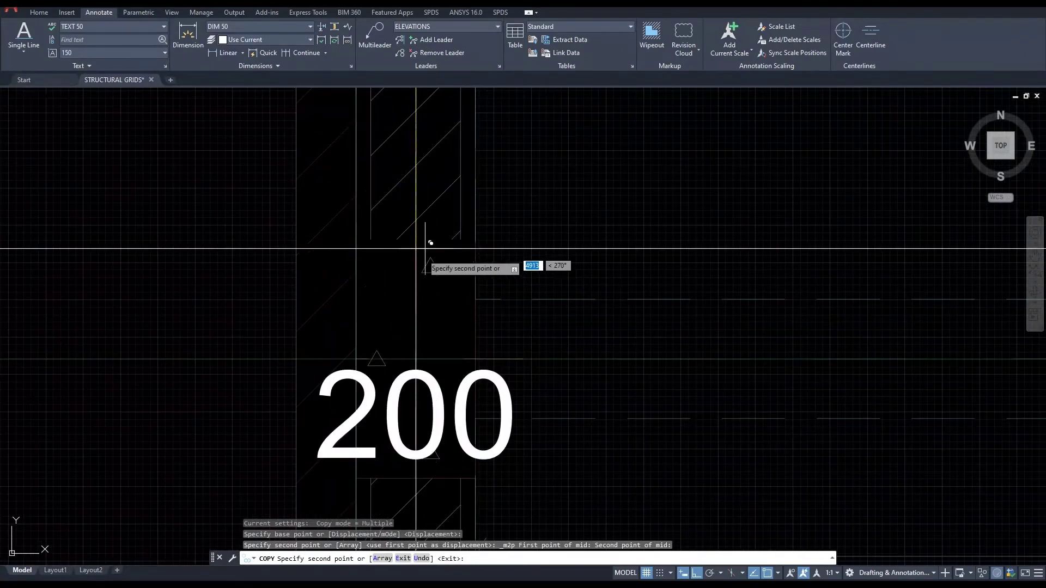
{"action": "left_click", "coordinate": [416, 359]}
Place another grid copy midway across the thickness of the lower interior wall containing WD - 001 and DOO - 001.
{"action": "scroll", "coordinate": [416, 355], "scroll_direction": "down", "scroll_amount": 5}
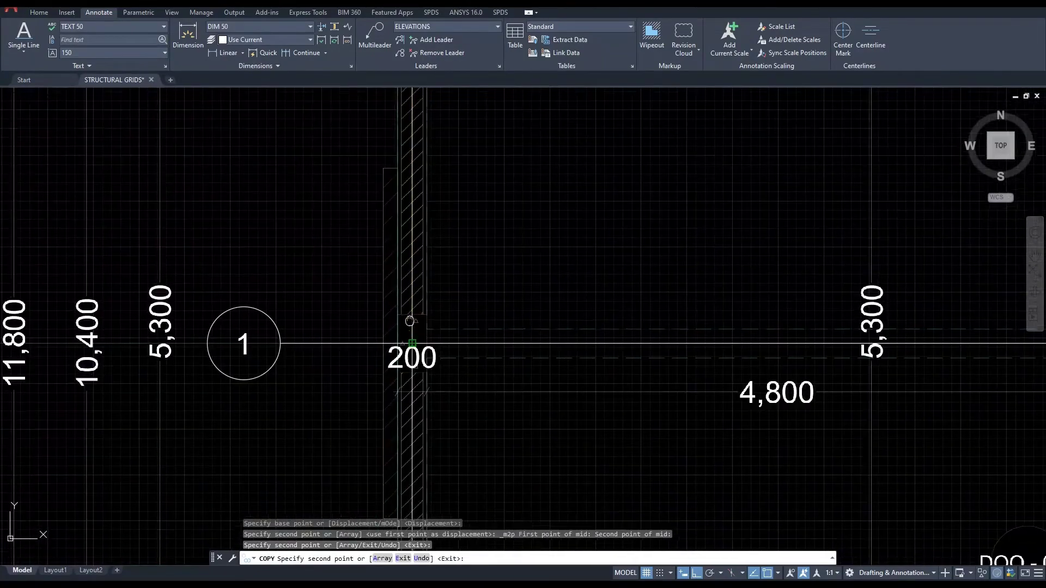
{"action": "scroll", "coordinate": [412, 238], "scroll_direction": "down", "scroll_amount": 8}
{"action": "scroll", "coordinate": [415, 233], "scroll_direction": "up", "scroll_amount": 2}
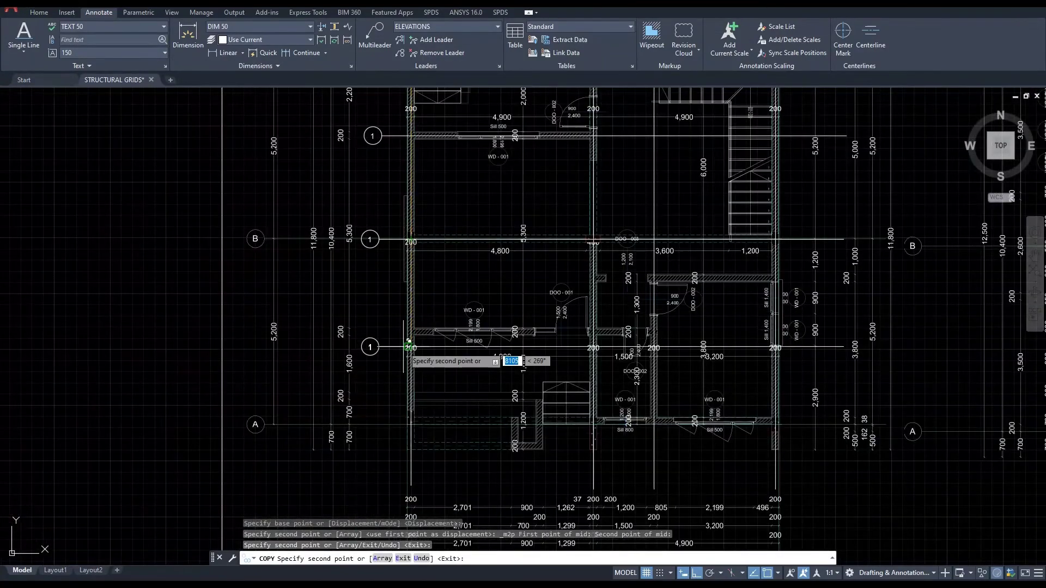
{"action": "scroll", "coordinate": [408, 344], "scroll_direction": "up", "scroll_amount": 8}
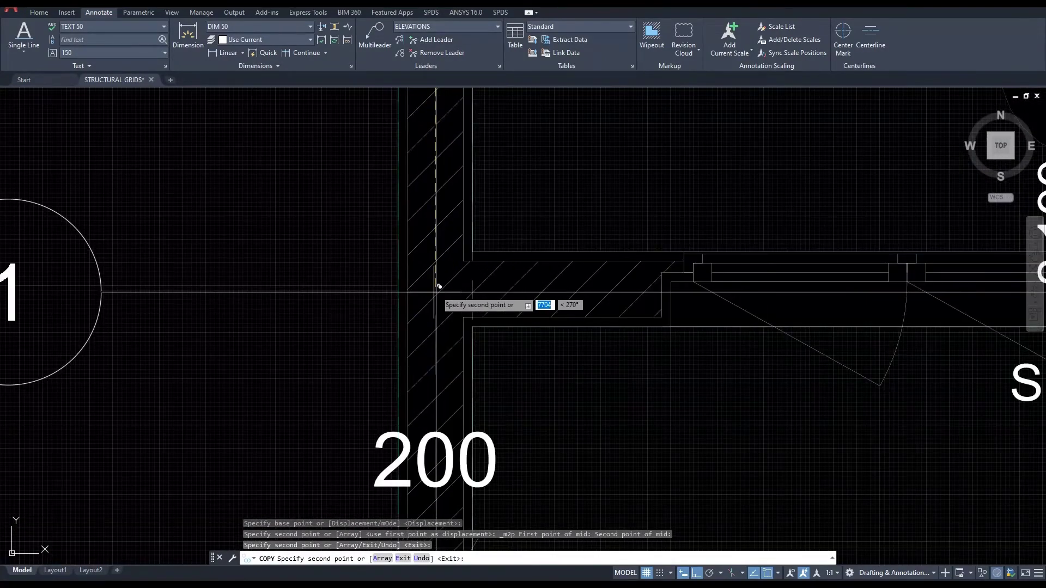
{"action": "scroll", "coordinate": [439, 286], "scroll_direction": "up", "scroll_amount": 2}
{"action": "right_click", "coordinate": [474, 261], "text": "shift"}
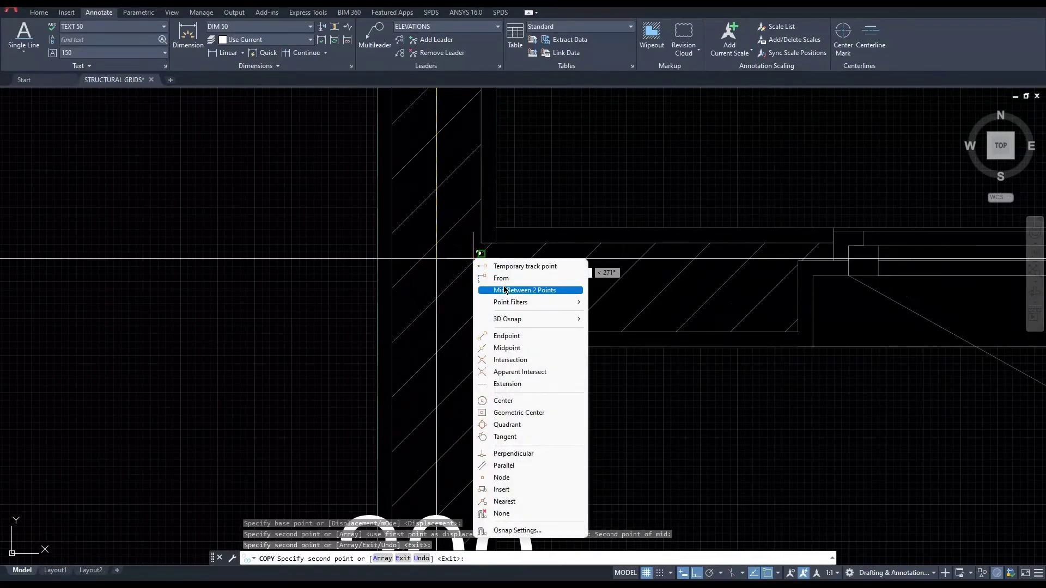
{"action": "left_click", "coordinate": [504, 289]}
{"action": "left_click", "coordinate": [482, 243]}
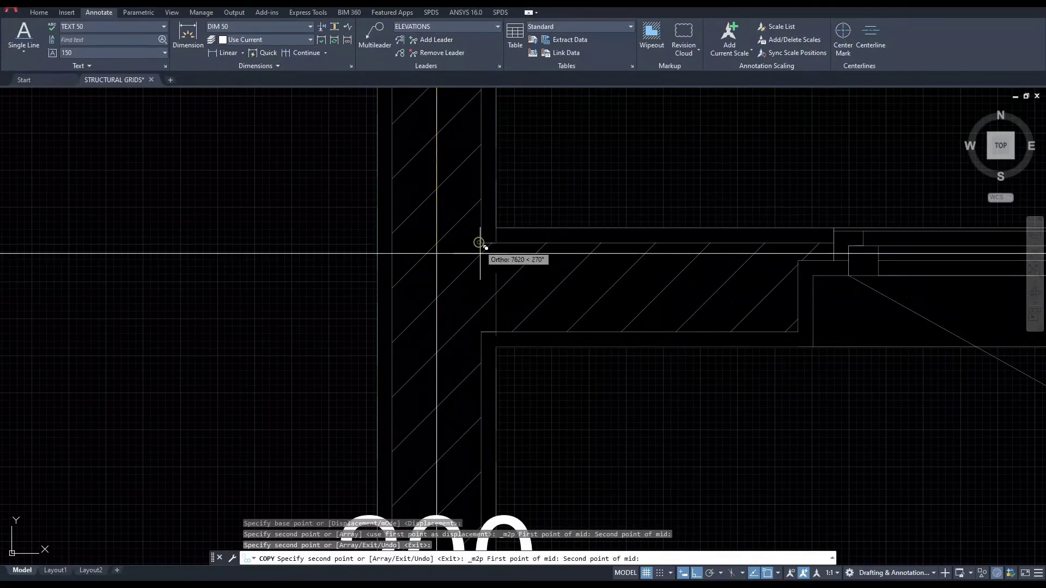
{"action": "left_click", "coordinate": [437, 288]}
Place a last horizontal grid copy on the centreline of the dashed beam at the left wall's lower end, and end copying.
{"action": "scroll", "coordinate": [447, 313], "scroll_direction": "down", "scroll_amount": 5}
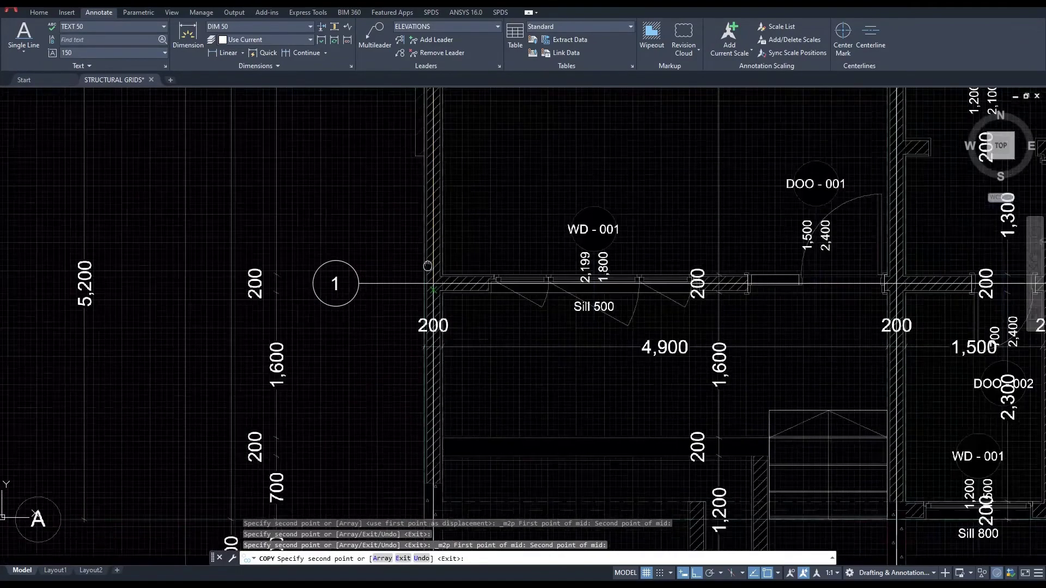
{"action": "middle_click_drag", "start_coordinate": [427, 266], "coordinate": [408, 121]}
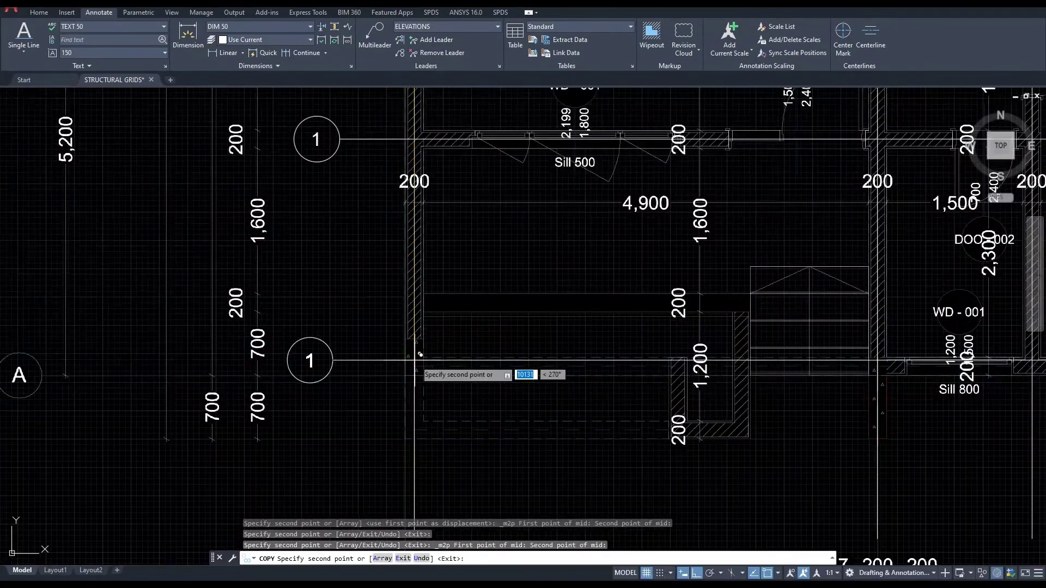
{"action": "scroll", "coordinate": [411, 358], "scroll_direction": "up", "scroll_amount": 5}
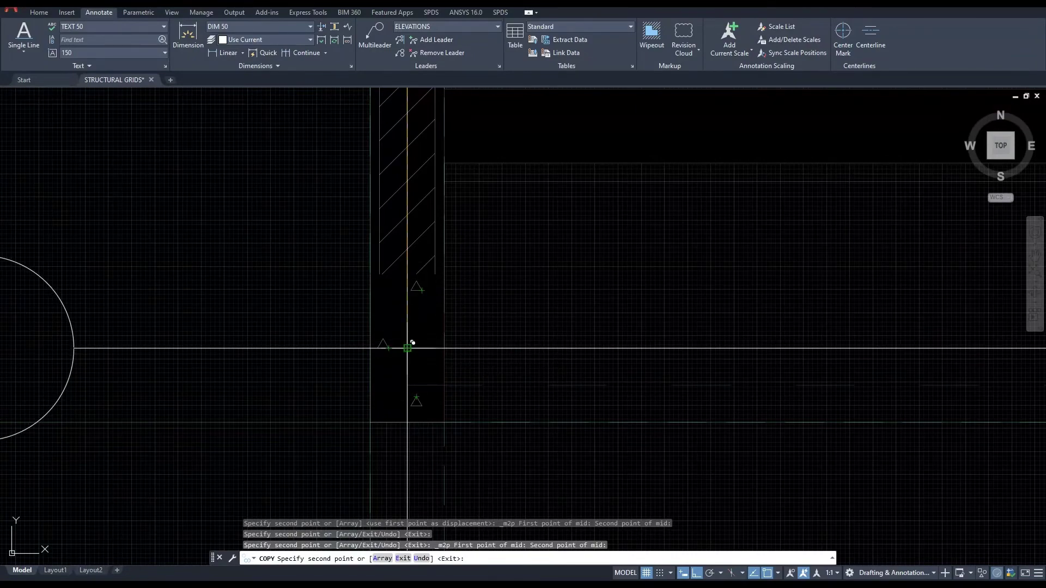
{"action": "scroll", "coordinate": [412, 343], "scroll_direction": "down", "scroll_amount": 5}
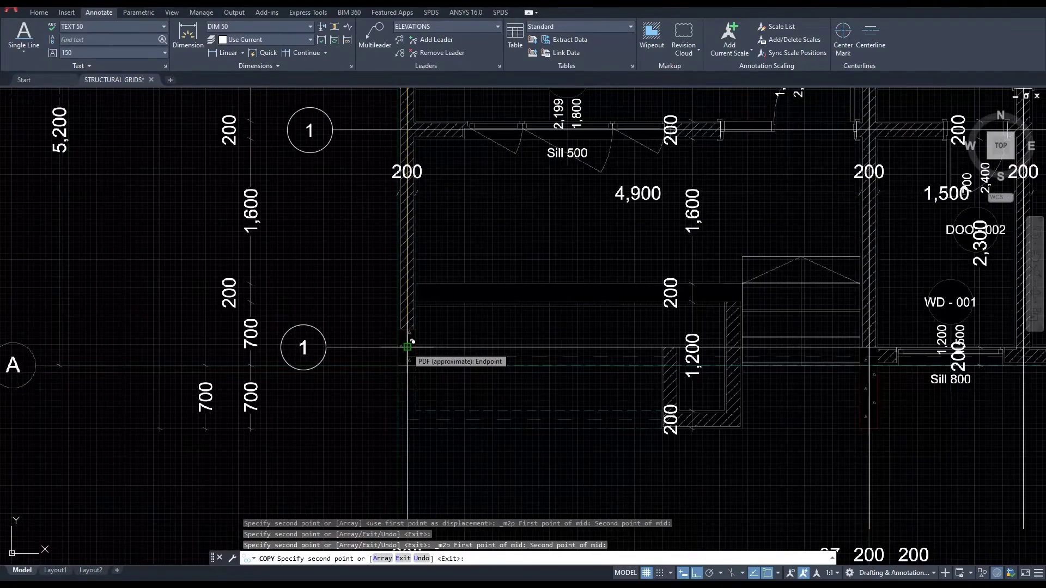
{"action": "scroll", "coordinate": [412, 343], "scroll_direction": "up", "scroll_amount": 6}
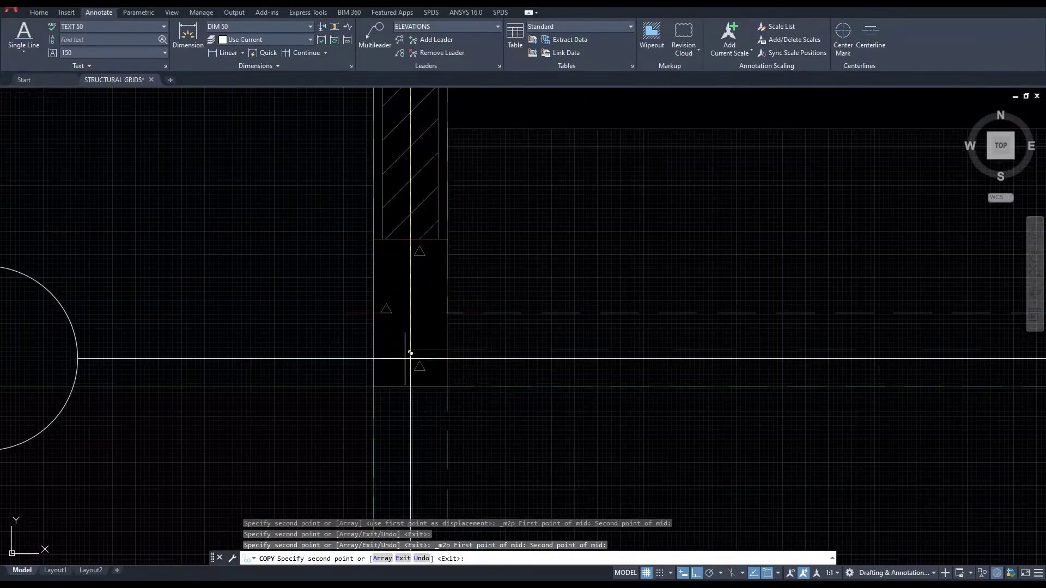
{"action": "left_click", "coordinate": [413, 349]}
{"action": "scroll", "coordinate": [412, 348], "scroll_direction": "down", "scroll_amount": 6}
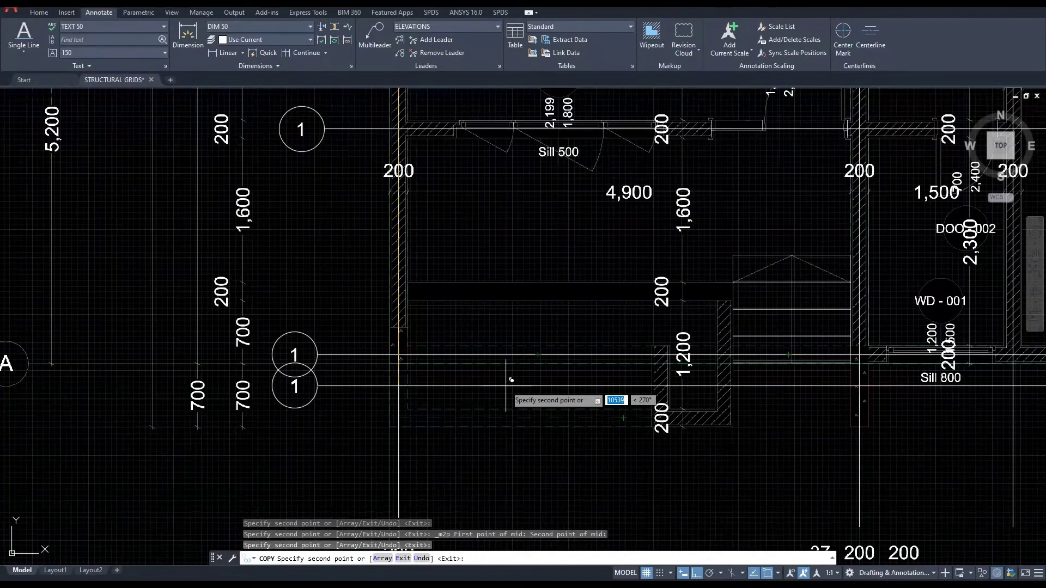
{"action": "key", "text": "Escape"}
Hide the PDF underlay's drawing content, leaving the structural grids on their own.
{"action": "scroll", "coordinate": [373, 287], "scroll_direction": "down", "scroll_amount": 10}
{"action": "middle_click_drag", "start_coordinate": [433, 149], "coordinate": [421, 225]}
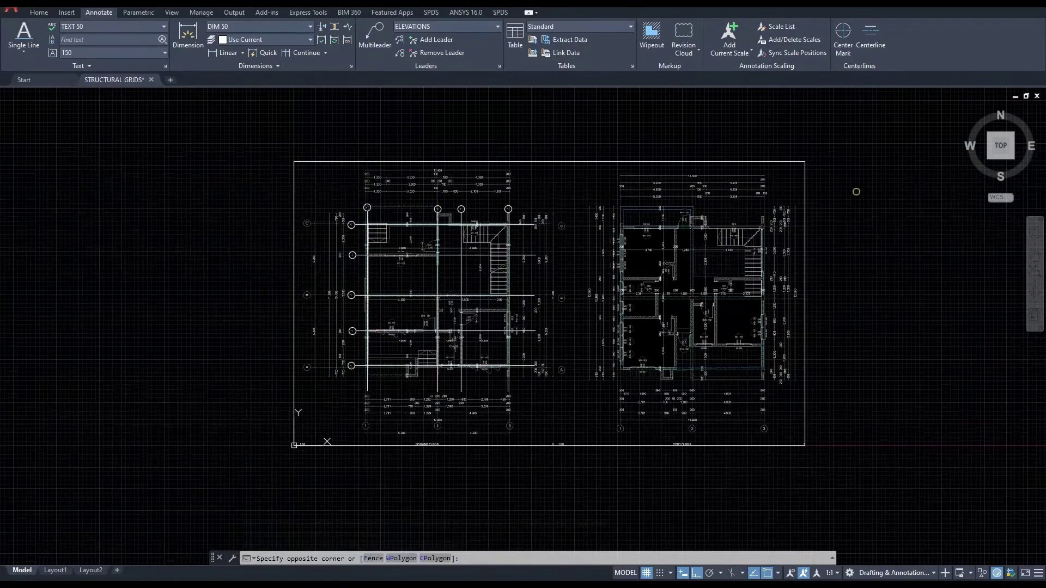
{"action": "left_click", "coordinate": [856, 192]}
{"action": "left_click", "coordinate": [762, 127]}
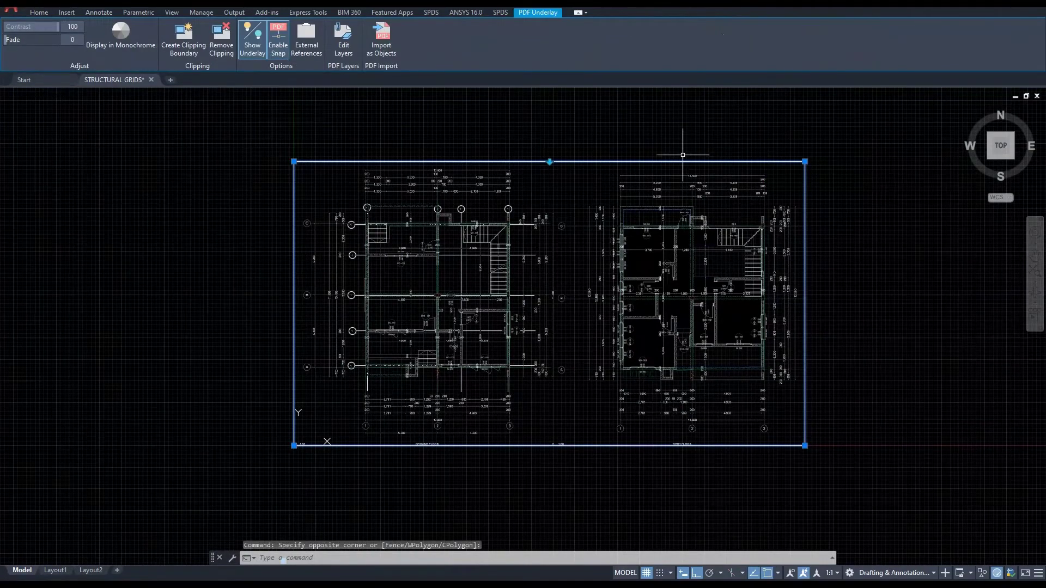
{"action": "left_click", "coordinate": [258, 58]}
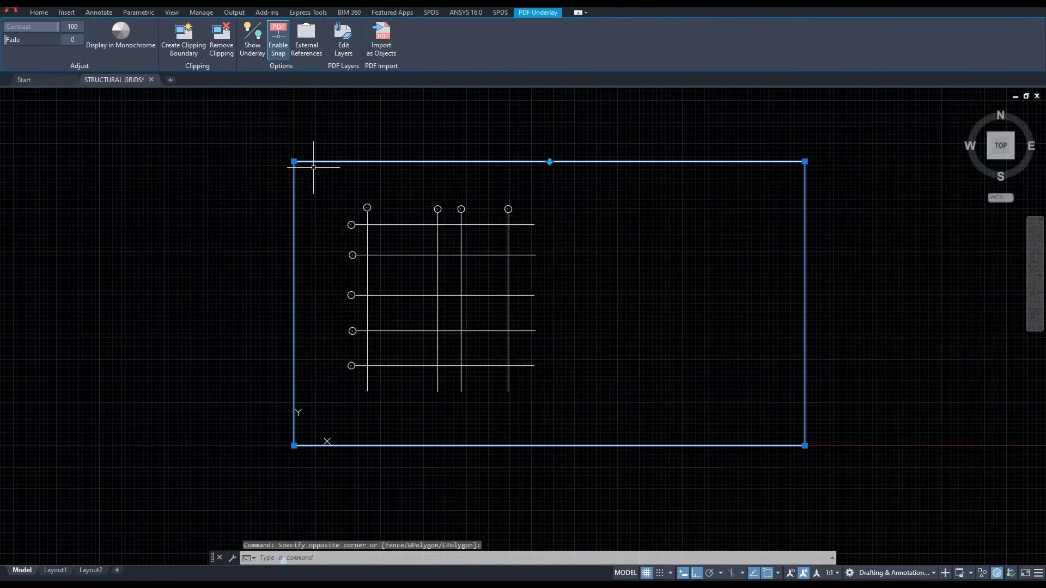
{"action": "key", "text": "Escape"}
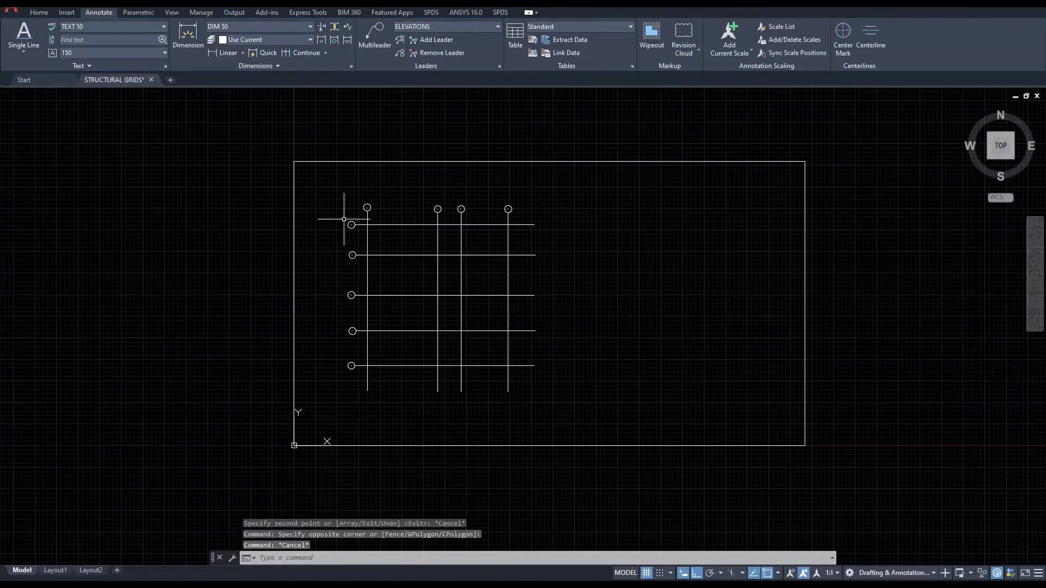
Draw a horizontal guide polyline from the bottom of the first vertical grid's bubble to beyond the last vertical grid.
{"action": "scroll", "coordinate": [362, 212], "scroll_direction": "up", "scroll_amount": 4}
{"action": "scroll", "coordinate": [364, 220], "scroll_direction": "down", "scroll_amount": 3}
{"action": "mouse_move", "coordinate": [448, 285]}
{"action": "middle_mouse_down"}
{"action": "mouse_move", "coordinate": [383, 217]}
{"action": "mouse_move", "coordinate": [411, 221]}
{"action": "mouse_move", "coordinate": [404, 246]}
{"action": "middle_mouse_up"}
{"action": "scroll", "coordinate": [342, 197], "scroll_direction": "up", "scroll_amount": 2}
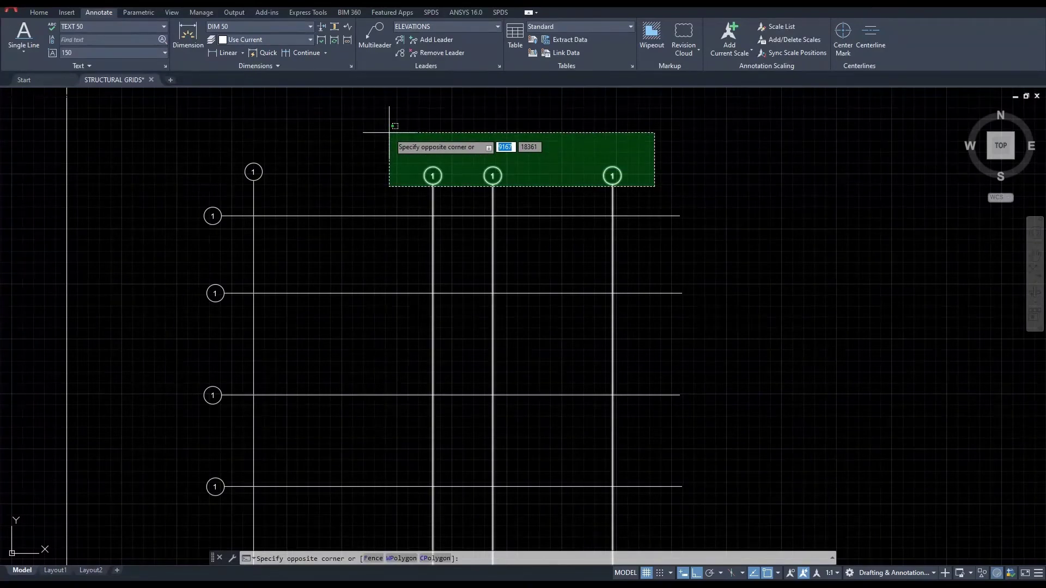
{"action": "key", "text": "Escape"}
{"action": "scroll", "coordinate": [48, 22], "scroll_direction": "up", "scroll_amount": 2}
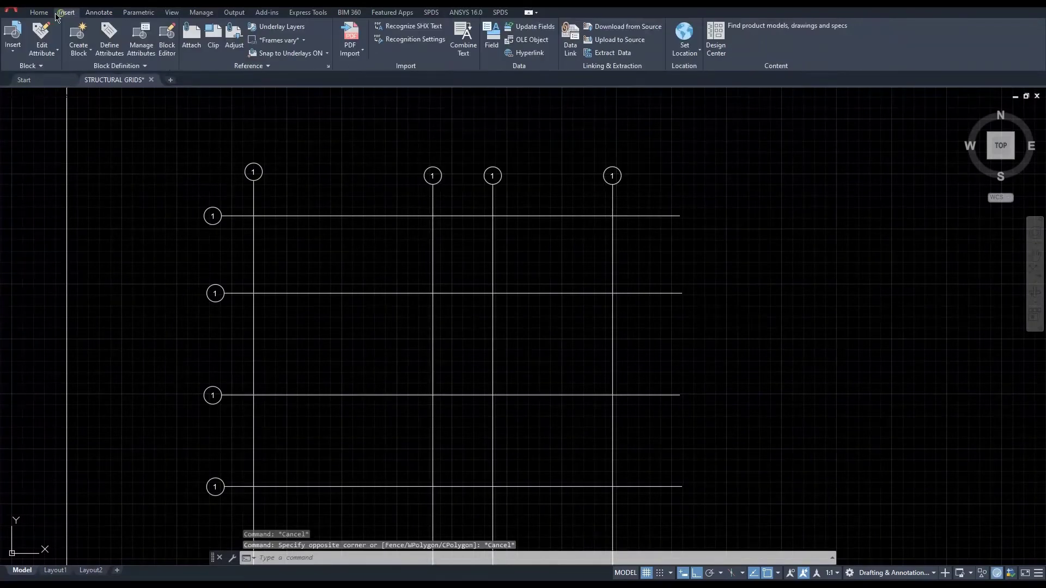
{"action": "left_click", "coordinate": [43, 46]}
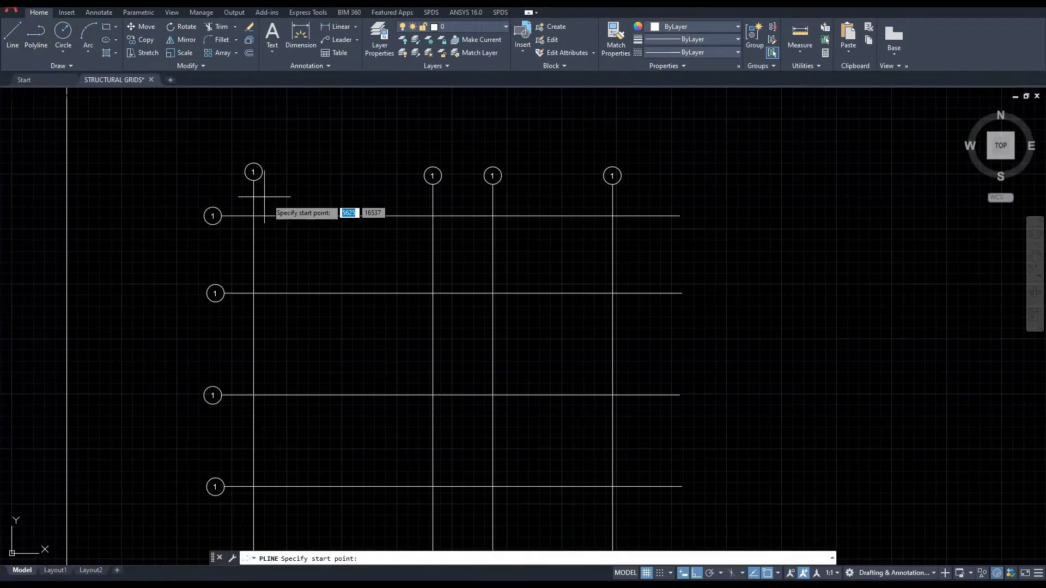
{"action": "left_click", "coordinate": [253, 172]}
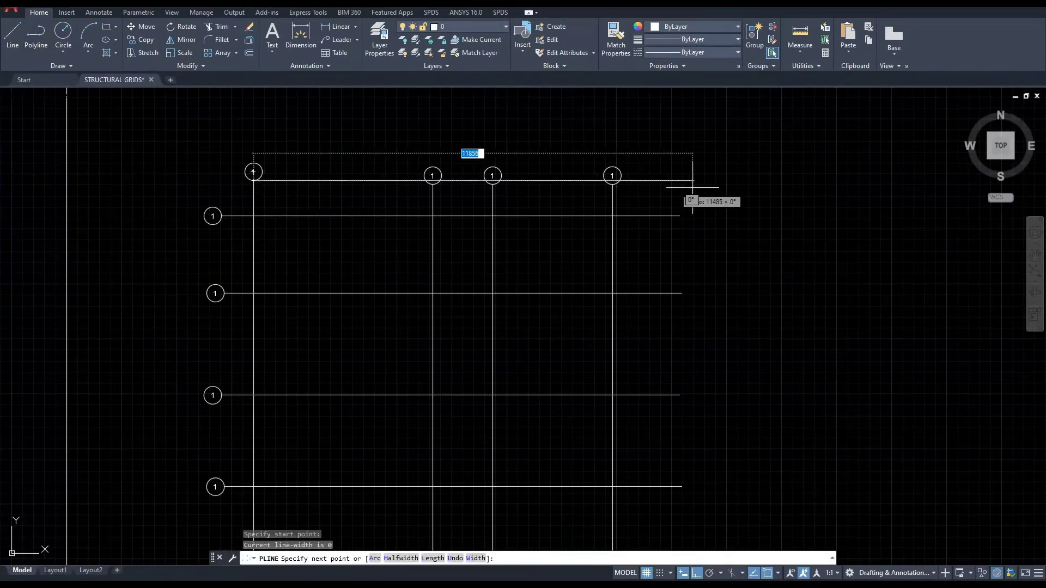
{"action": "left_click", "coordinate": [756, 188]}
{"action": "key", "text": "Escape"}
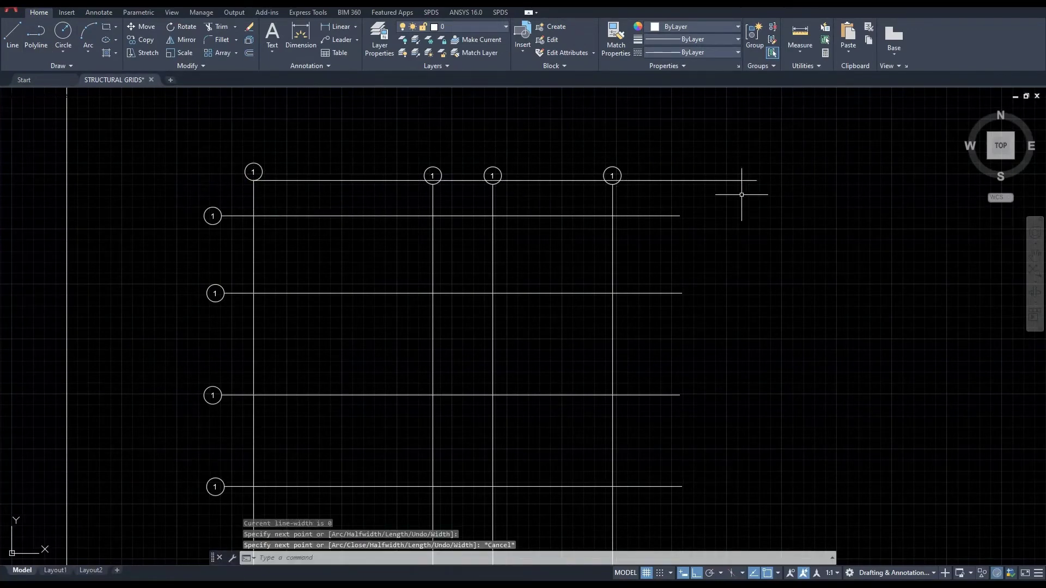
{"action": "left_click", "coordinate": [574, 141]}
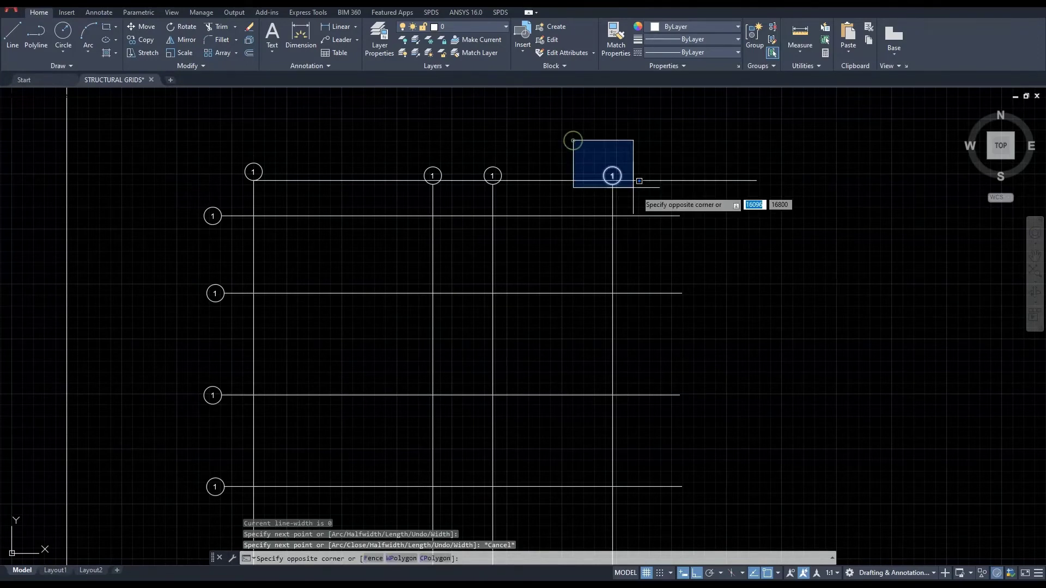
{"action": "left_click", "coordinate": [636, 197]}
{"action": "left_click", "coordinate": [640, 190]}
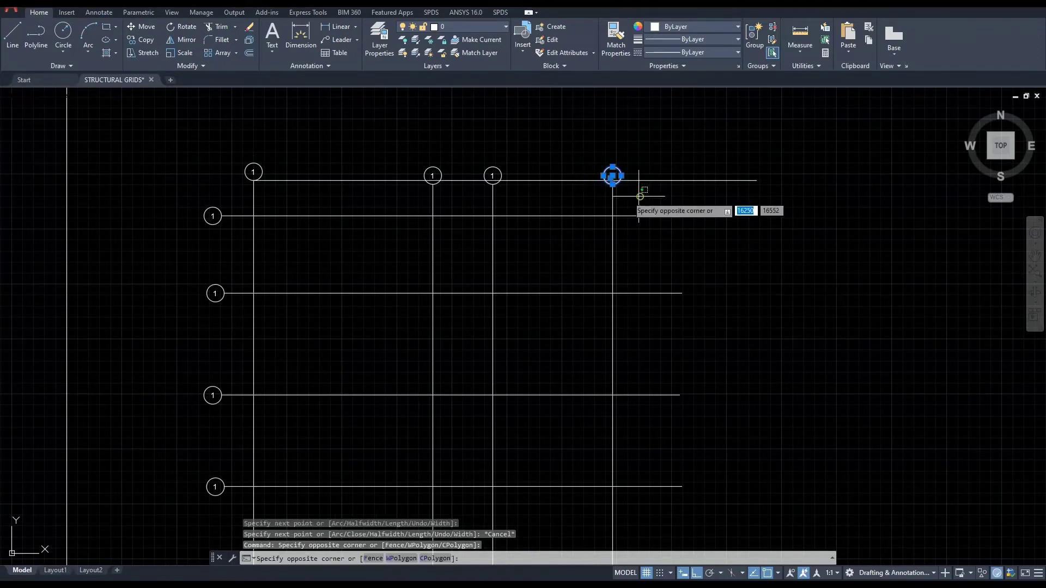
{"action": "left_click", "coordinate": [430, 191]}
{"action": "left_click", "coordinate": [399, 144]}
{"action": "left_click", "coordinate": [469, 192]}
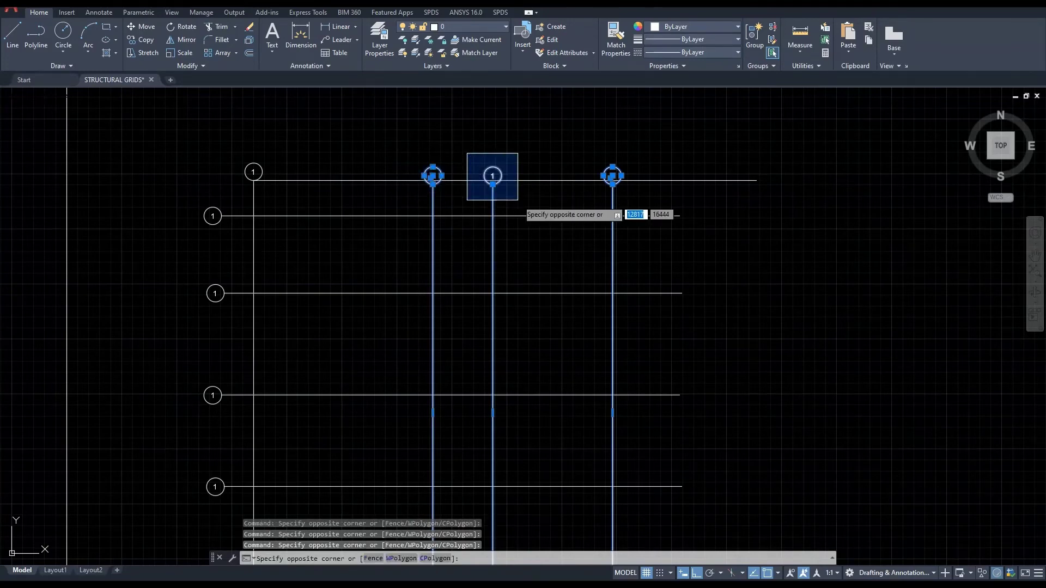
{"action": "key", "text": "Escape"}
{"action": "key", "text": "Escape"}
{"action": "left_click", "coordinate": [401, 137]}
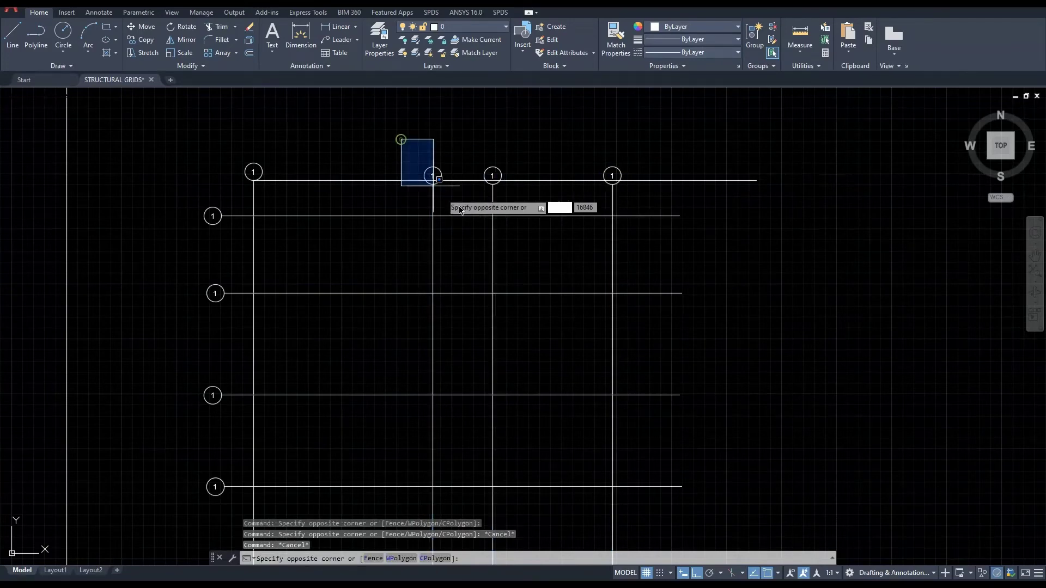
{"action": "left_click", "coordinate": [458, 206]}
{"action": "left_click", "coordinate": [449, 201]}
{"action": "left_click", "coordinate": [418, 201]}
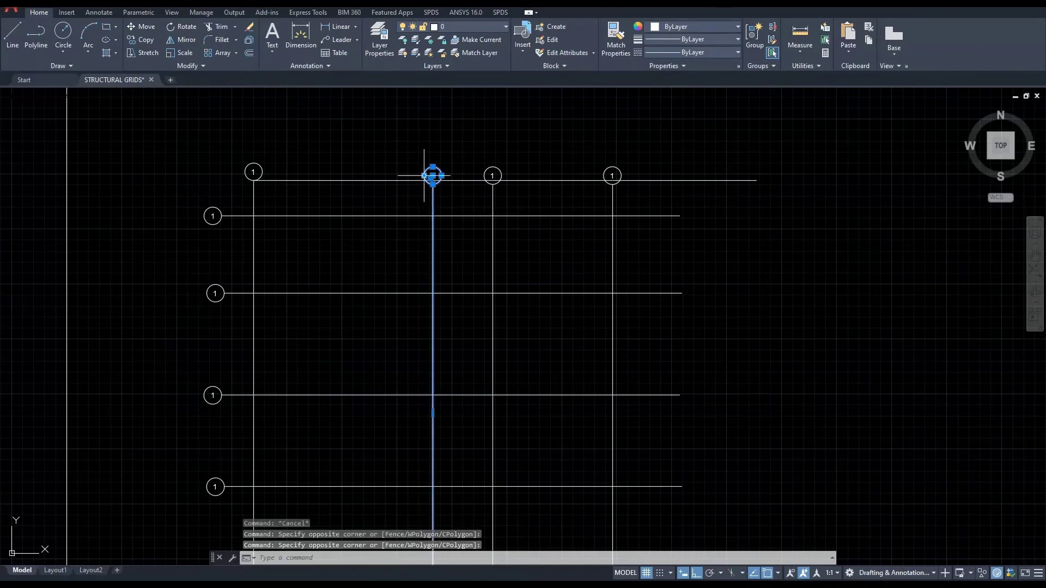
{"action": "type", "text": "m"}
{"action": "key", "text": "Return"}
{"action": "scroll", "coordinate": [430, 176], "scroll_direction": "up", "scroll_amount": 4}
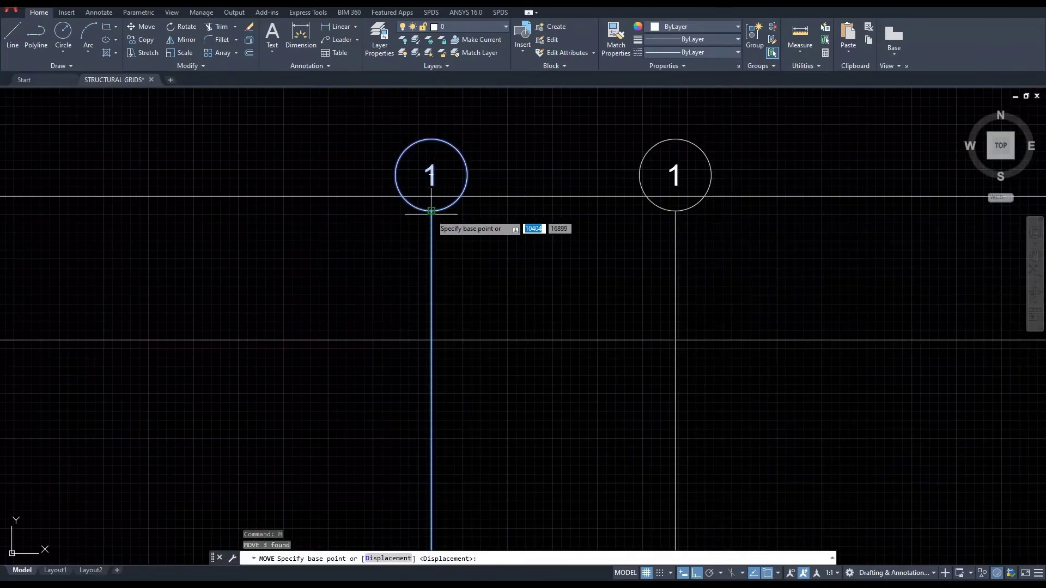
{"action": "left_click", "coordinate": [431, 211]}
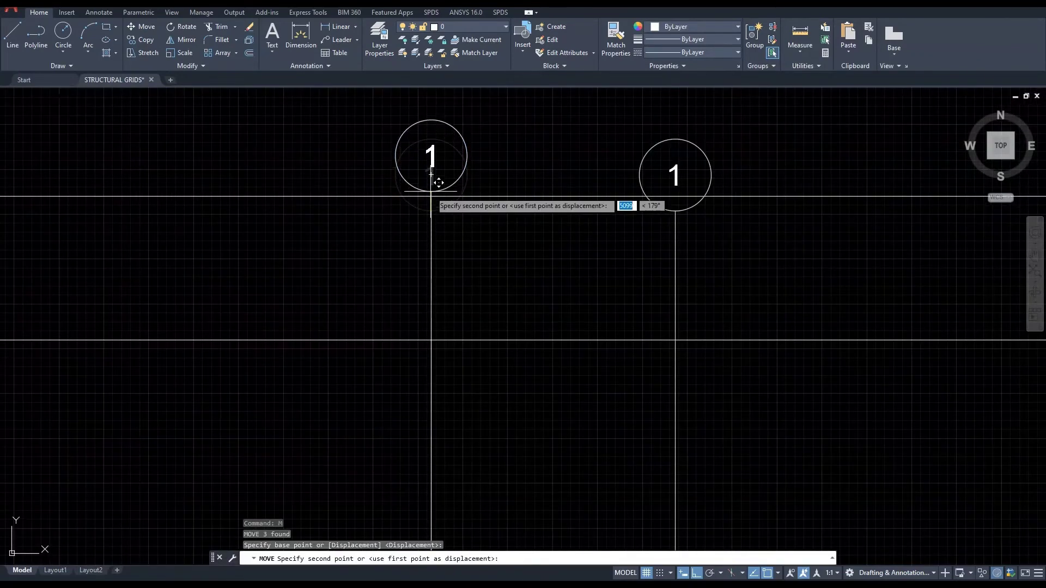
{"action": "scroll", "coordinate": [430, 182], "scroll_direction": "down", "scroll_amount": 5}
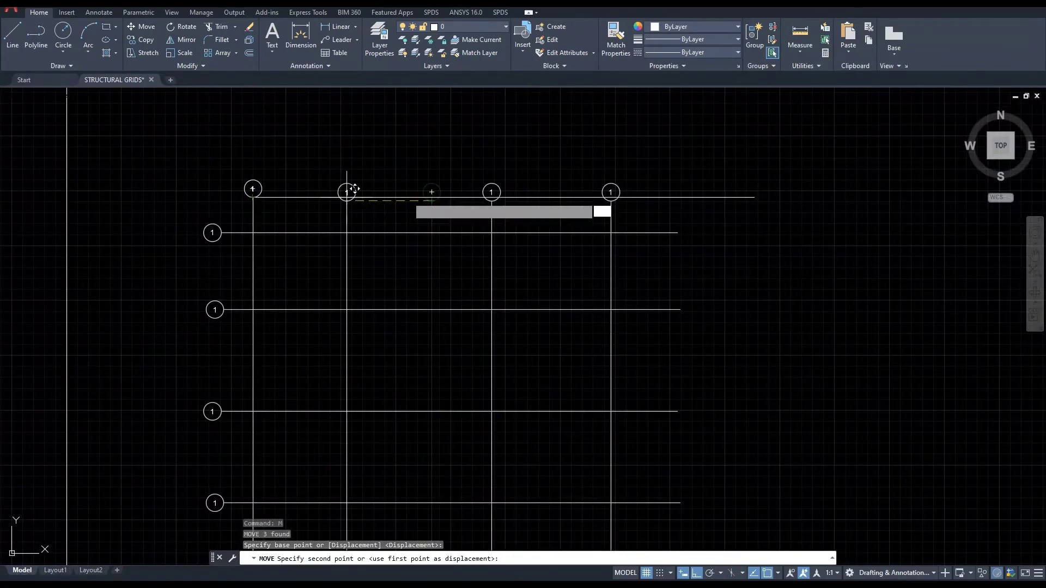
{"action": "scroll", "coordinate": [436, 188], "scroll_direction": "up", "scroll_amount": 6}
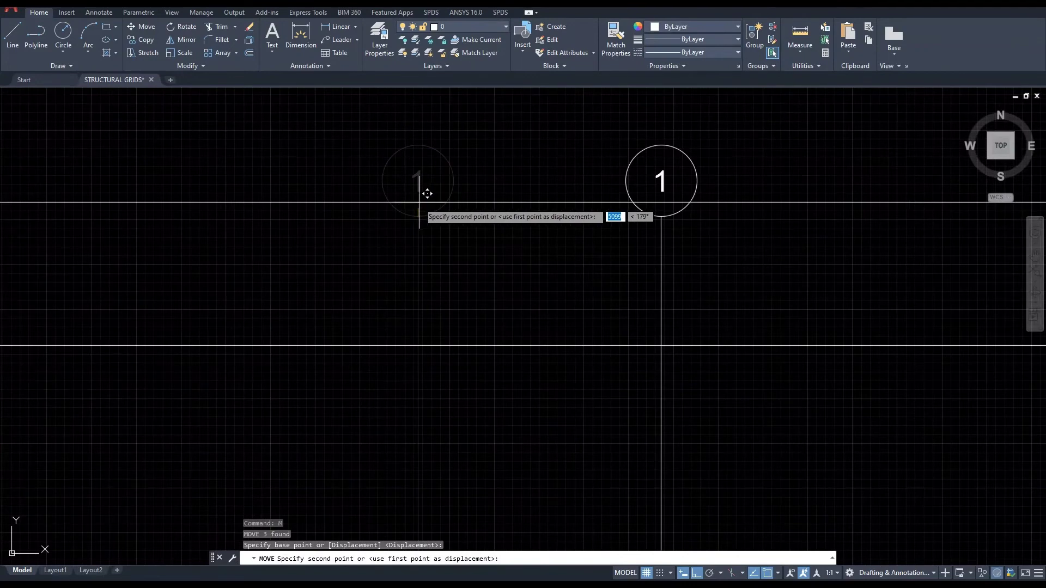
{"action": "key", "text": "Escape"}
{"action": "scroll", "coordinate": [422, 202], "scroll_direction": "down", "scroll_amount": 6}
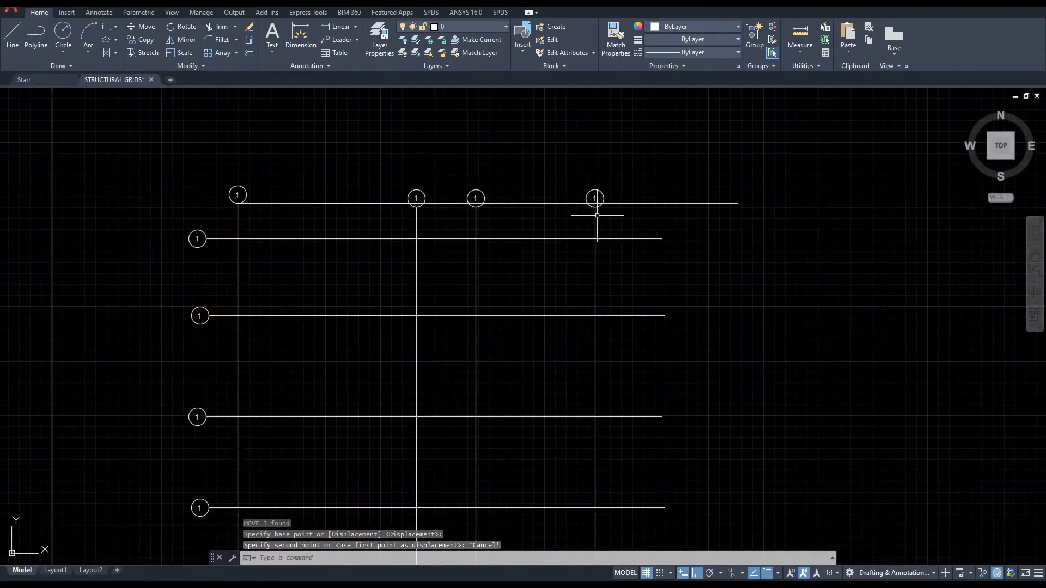
Extend the second, third and fourth vertical grid lines up to the horizontal guide line.
{"action": "scroll", "coordinate": [416, 221], "scroll_direction": "up", "scroll_amount": 4}
{"action": "left_click", "coordinate": [417, 200]}
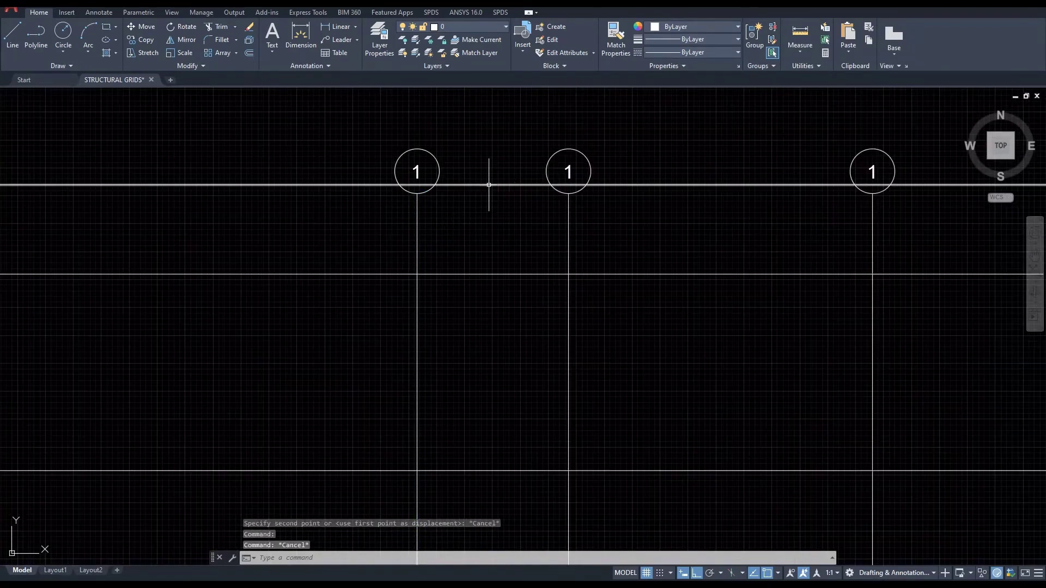
{"action": "key", "text": "Escape"}
{"action": "type", "text": "ND"}
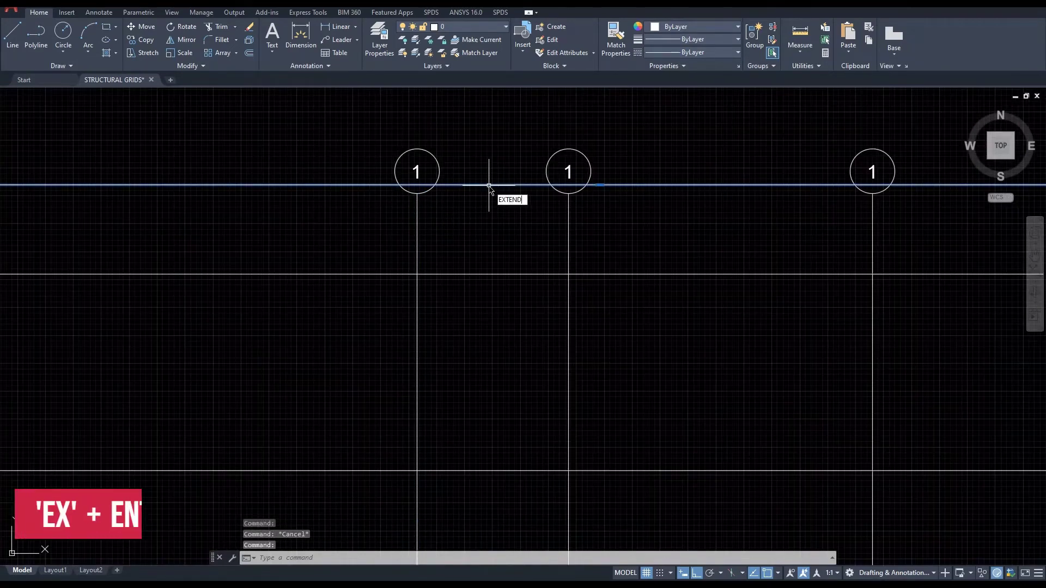
{"action": "key", "text": "Return"}
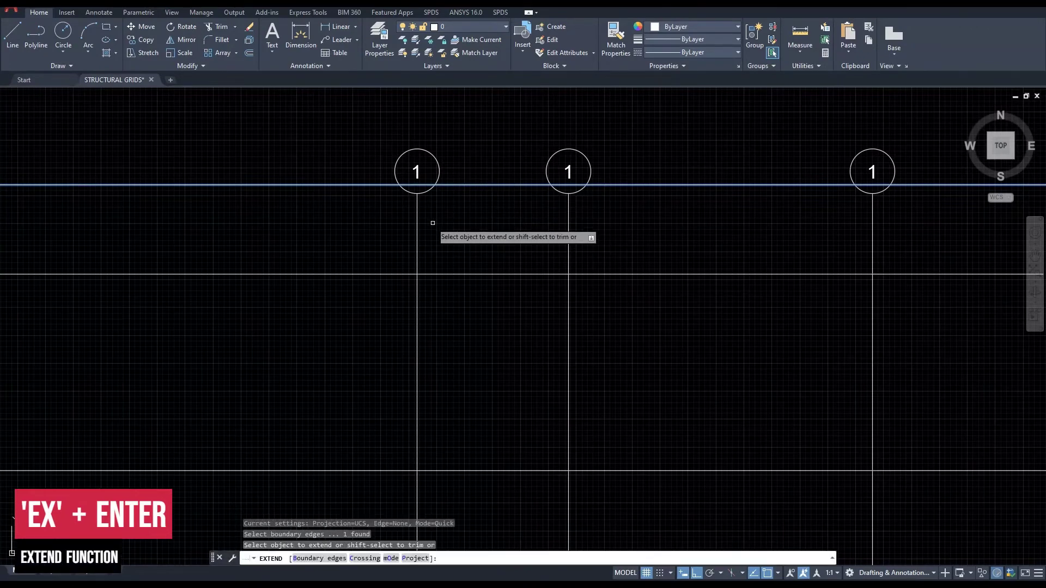
{"action": "left_click", "coordinate": [416, 213]}
{"action": "left_click", "coordinate": [568, 221]}
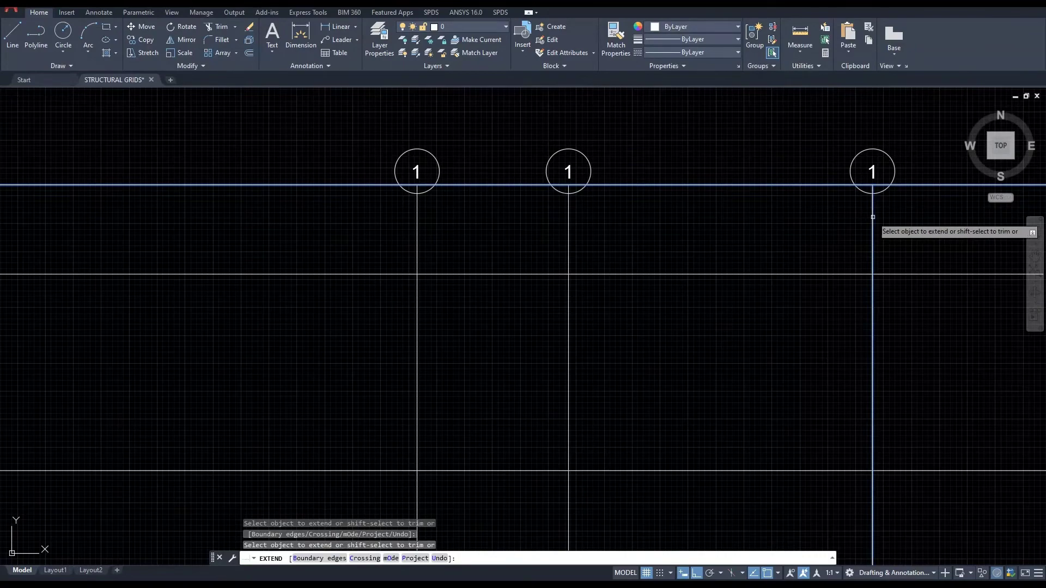
{"action": "scroll", "coordinate": [708, 220], "scroll_direction": "down", "scroll_amount": 2}
{"action": "middle_click_drag", "start_coordinate": [761, 222], "coordinate": [704, 222]}
{"action": "key", "text": "Escape"}
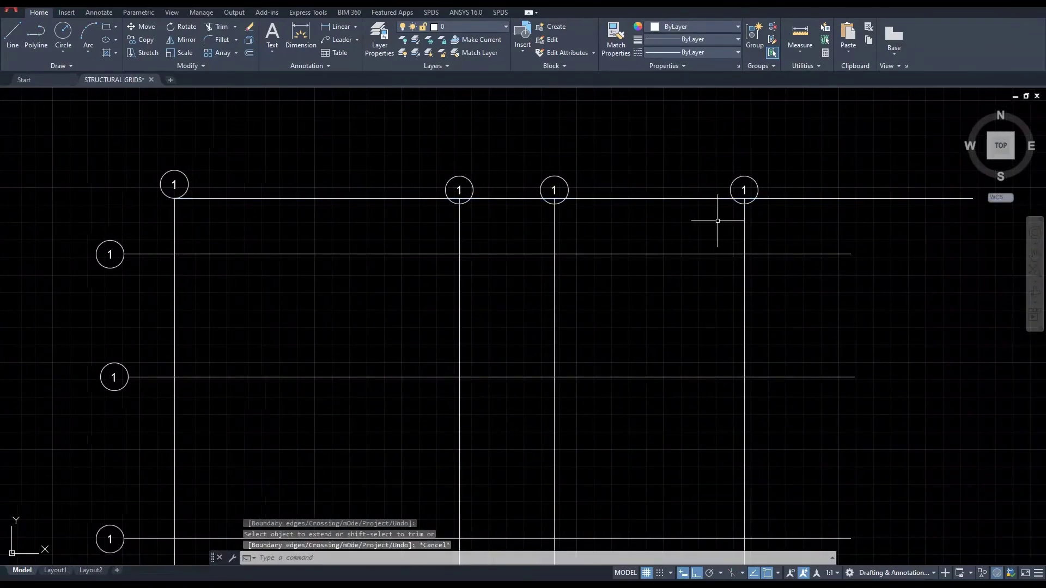
Move the second vertical grid's bubble and label up so its bottom point sits on the guide line at the grid's end.
{"action": "left_click", "coordinate": [430, 157]}
{"action": "left_click", "coordinate": [483, 215]}
{"action": "scroll", "coordinate": [459, 190], "scroll_direction": "up", "scroll_amount": 4}
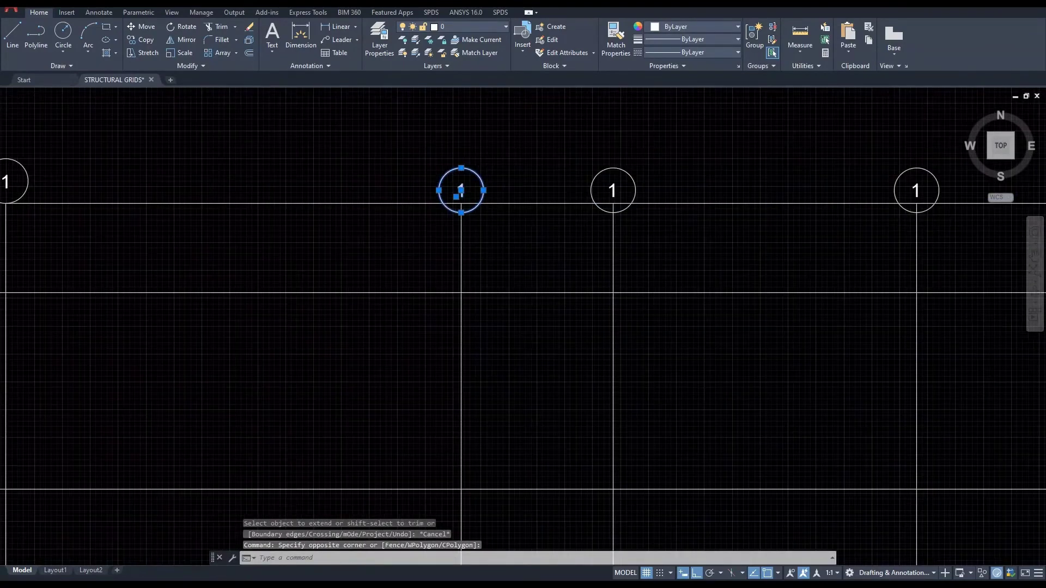
{"action": "type", "text": "m"}
{"action": "key", "text": "Return"}
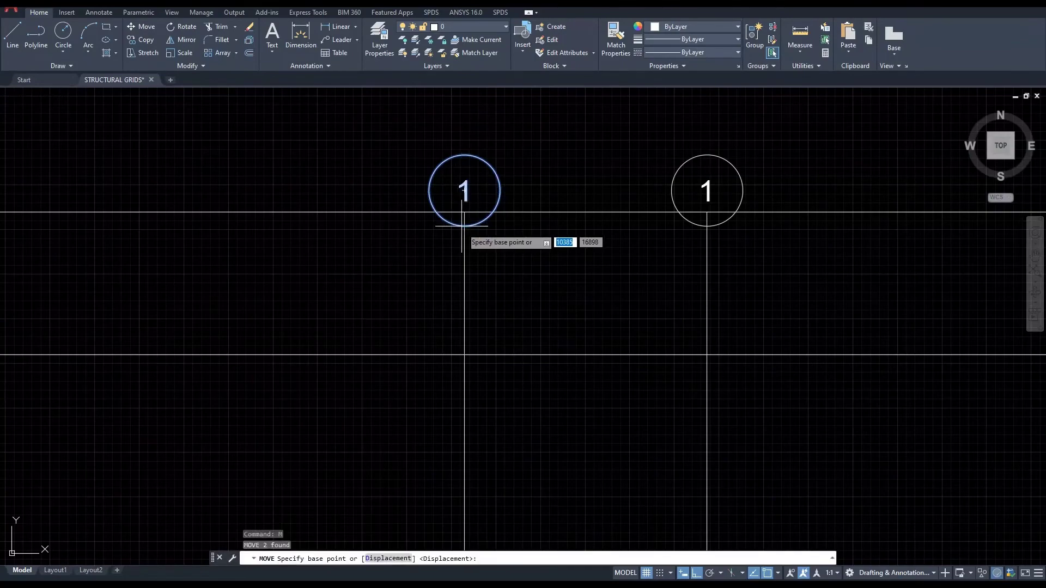
{"action": "left_click", "coordinate": [464, 212]}
{"action": "left_click", "coordinate": [464, 210]}
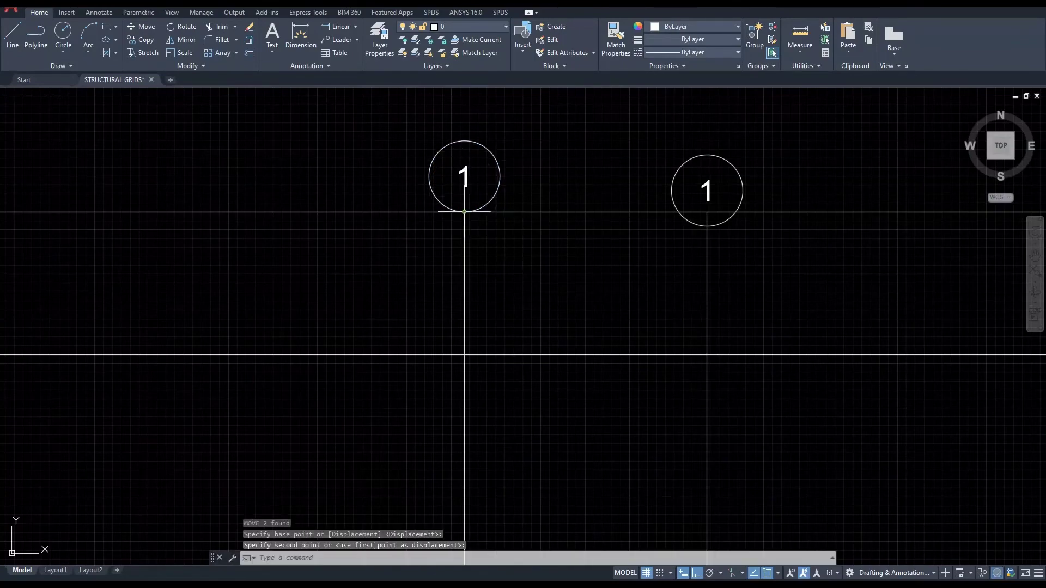
Move the third vertical grid's bubble and label up onto its line's end at the horizontal guide.
{"action": "scroll", "coordinate": [465, 212], "scroll_direction": "down", "scroll_amount": 5}
{"action": "left_click", "coordinate": [500, 170]}
{"action": "left_click", "coordinate": [539, 226]}
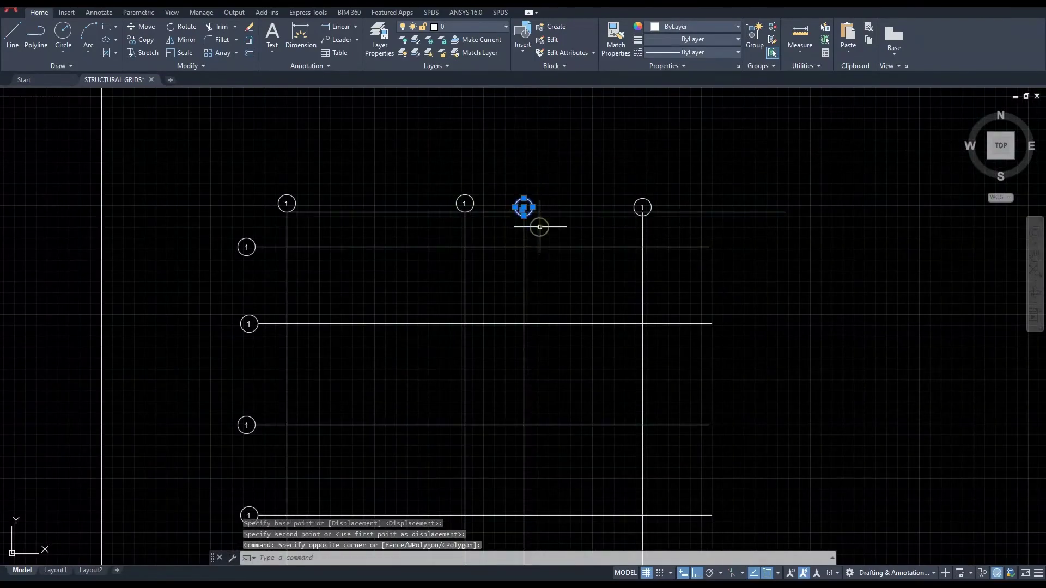
{"action": "type", "text": "m"}
{"action": "key", "text": "Return"}
{"action": "scroll", "coordinate": [517, 219], "scroll_direction": "up", "scroll_amount": 4}
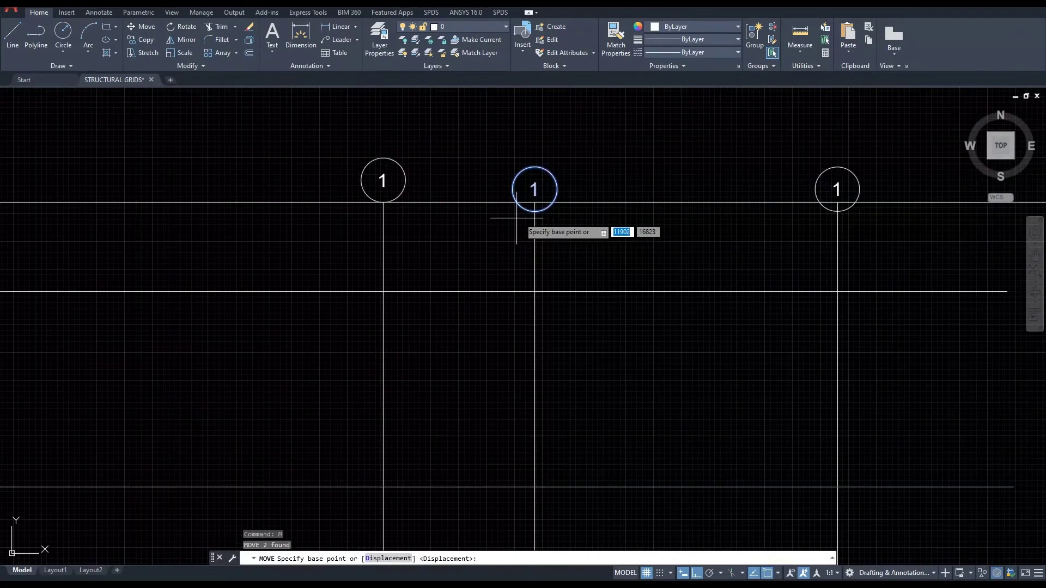
{"action": "left_click", "coordinate": [534, 211]}
{"action": "left_click", "coordinate": [535, 201]}
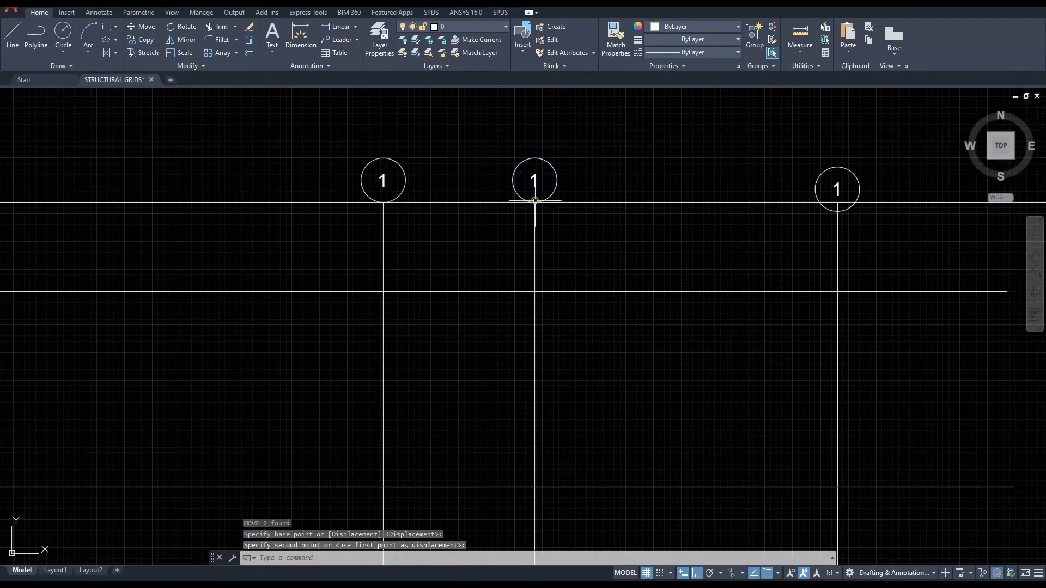
Move the fourth vertical grid's bubble and label up onto the horizontal guide, and erase the guide line.
{"action": "scroll", "coordinate": [532, 205], "scroll_direction": "down", "scroll_amount": 4}
{"action": "left_click", "coordinate": [524, 195]}
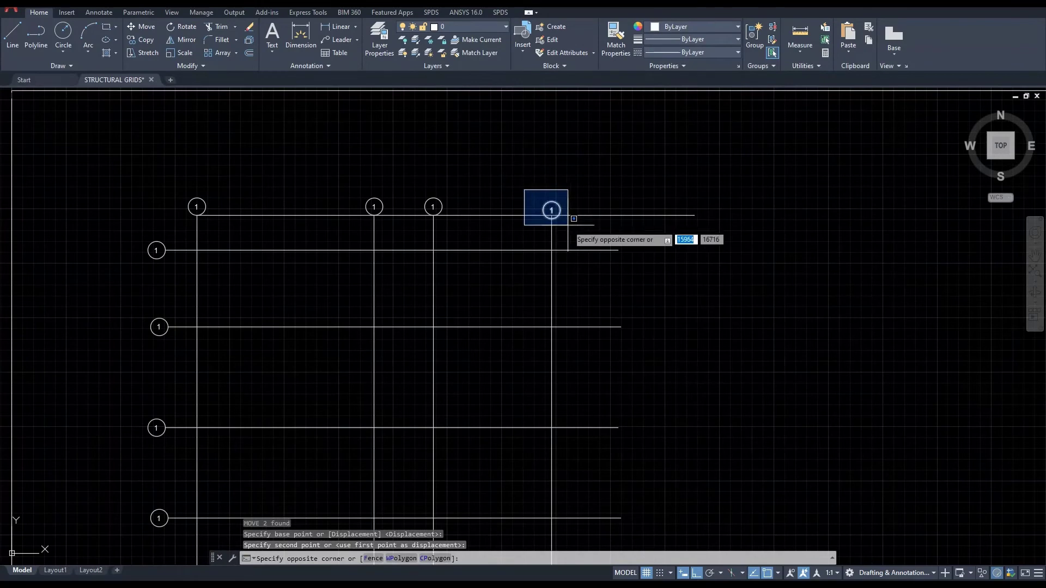
{"action": "left_click", "coordinate": [568, 225]}
{"action": "type", "text": "m"}
{"action": "key", "text": "Return"}
{"action": "scroll", "coordinate": [555, 213], "scroll_direction": "up", "scroll_amount": 4}
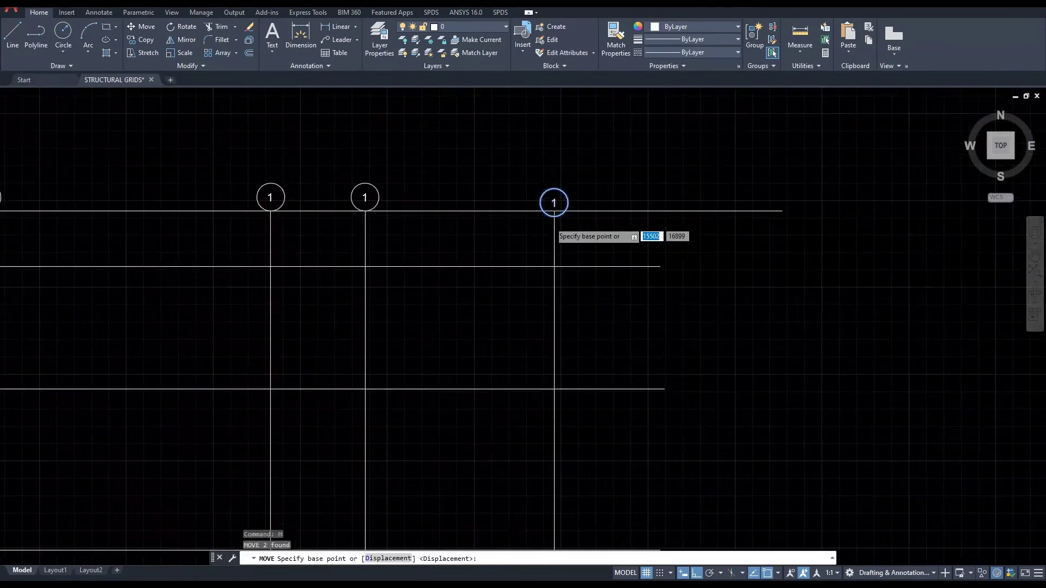
{"action": "left_click", "coordinate": [557, 213]}
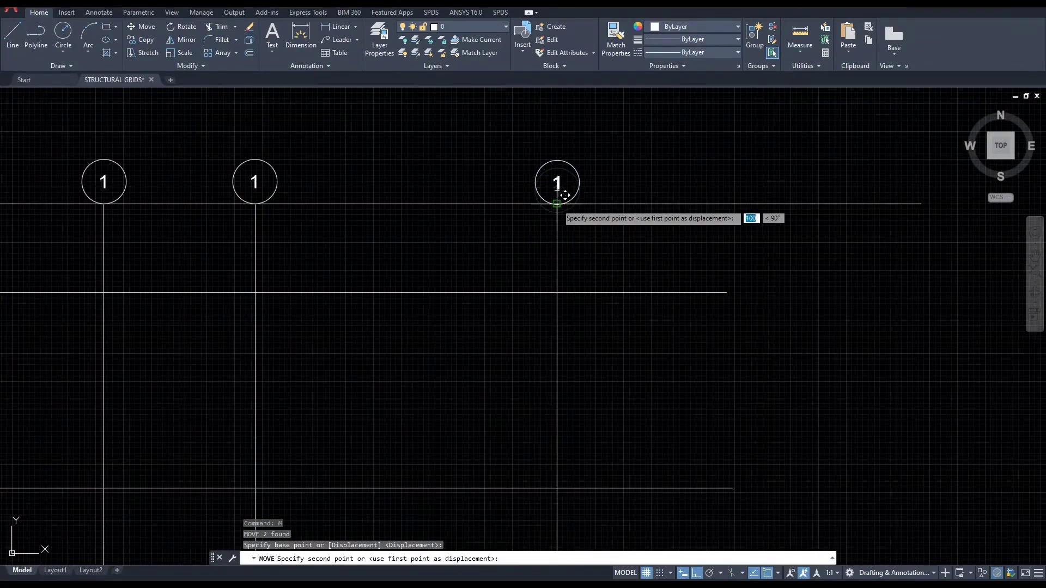
{"action": "left_click", "coordinate": [556, 204]}
{"action": "scroll", "coordinate": [556, 203], "scroll_direction": "down", "scroll_amount": 4}
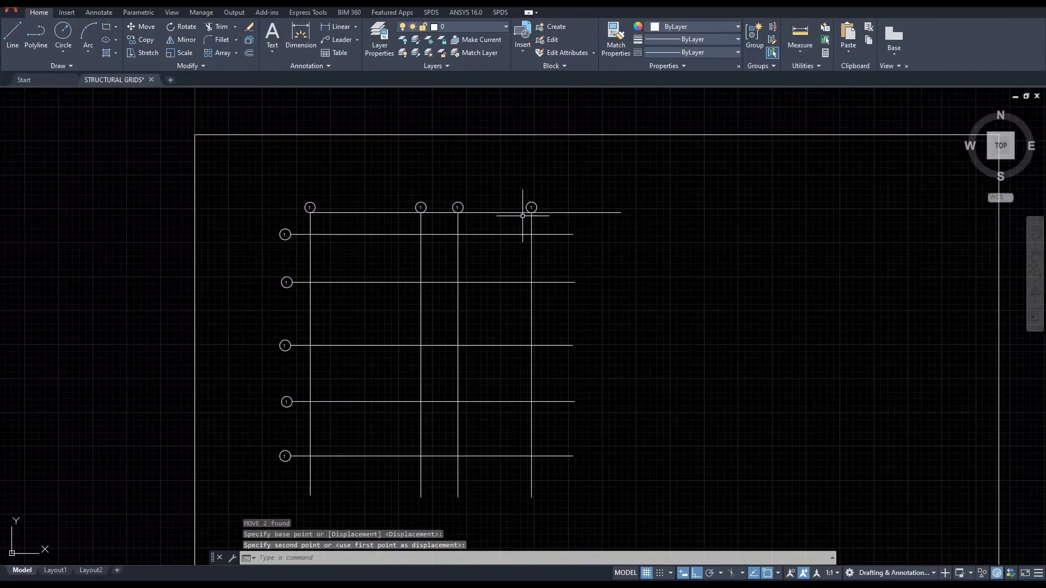
{"action": "left_click", "coordinate": [489, 212]}
{"action": "key", "text": "Delete"}
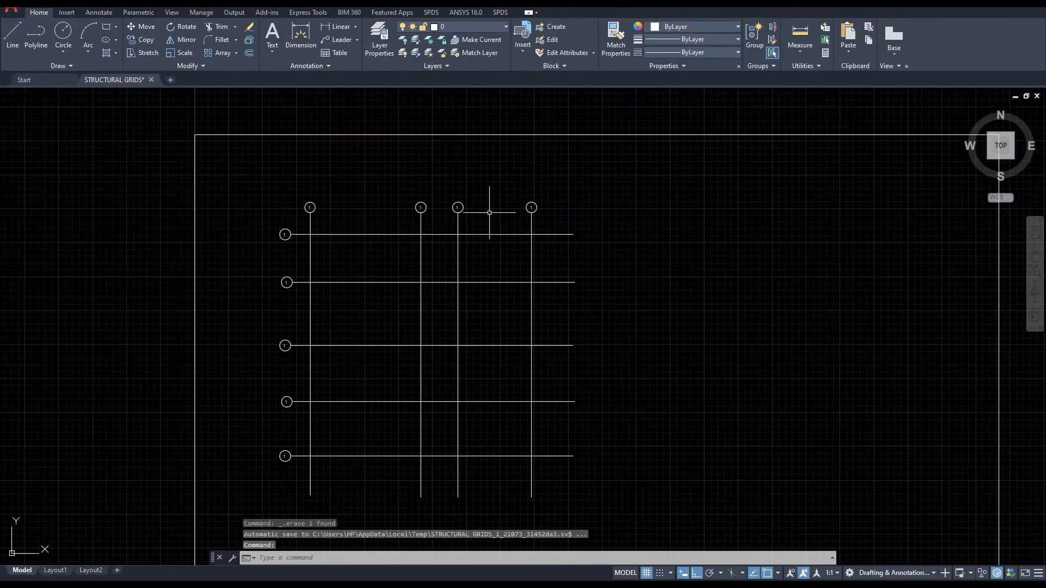
Draw a vertical guide polyline from the inner edge of the uppermost horizontal grid's bubble down past the lowest horizontal grid.
{"action": "left_click", "coordinate": [35, 34]}
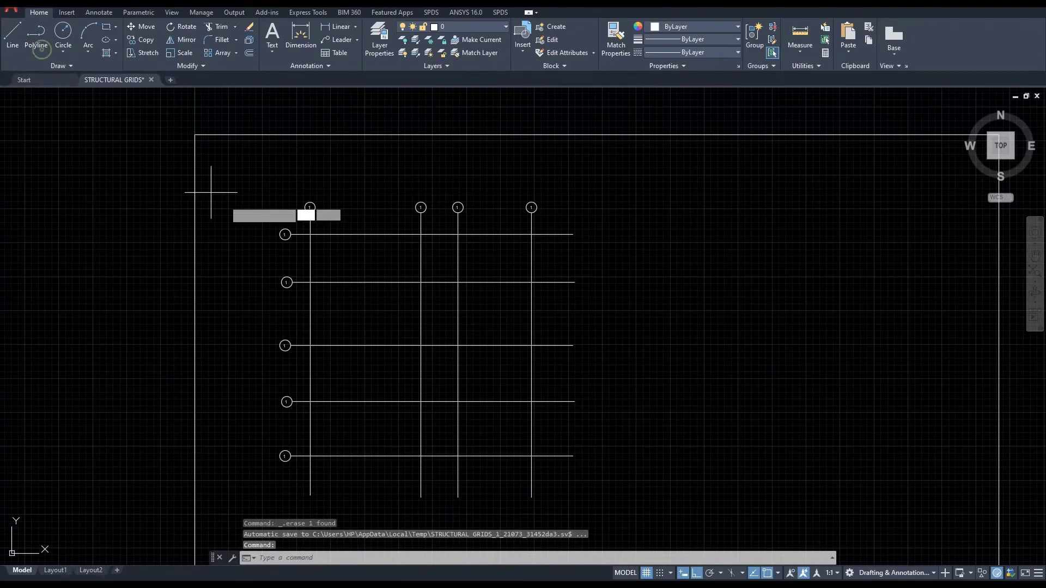
{"action": "left_click", "coordinate": [285, 234]}
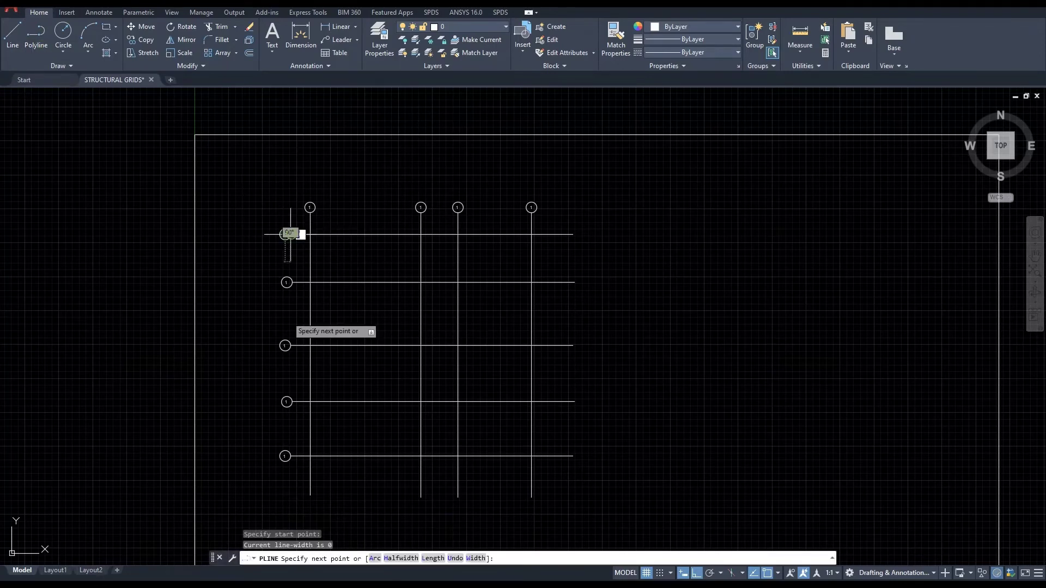
{"action": "left_click", "coordinate": [273, 501]}
{"action": "key", "text": "Escape"}
{"action": "scroll", "coordinate": [280, 466], "scroll_direction": "up", "scroll_amount": 4}
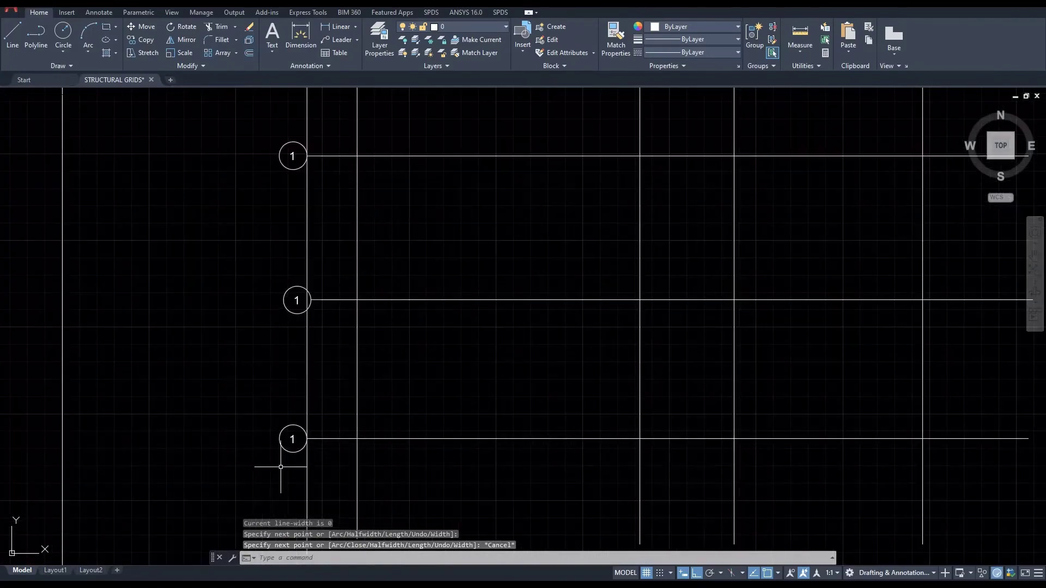
{"action": "middle_click_drag", "start_coordinate": [334, 241], "coordinate": [332, 308]}
{"action": "scroll", "coordinate": [316, 365], "scroll_direction": "up", "scroll_amount": 6}
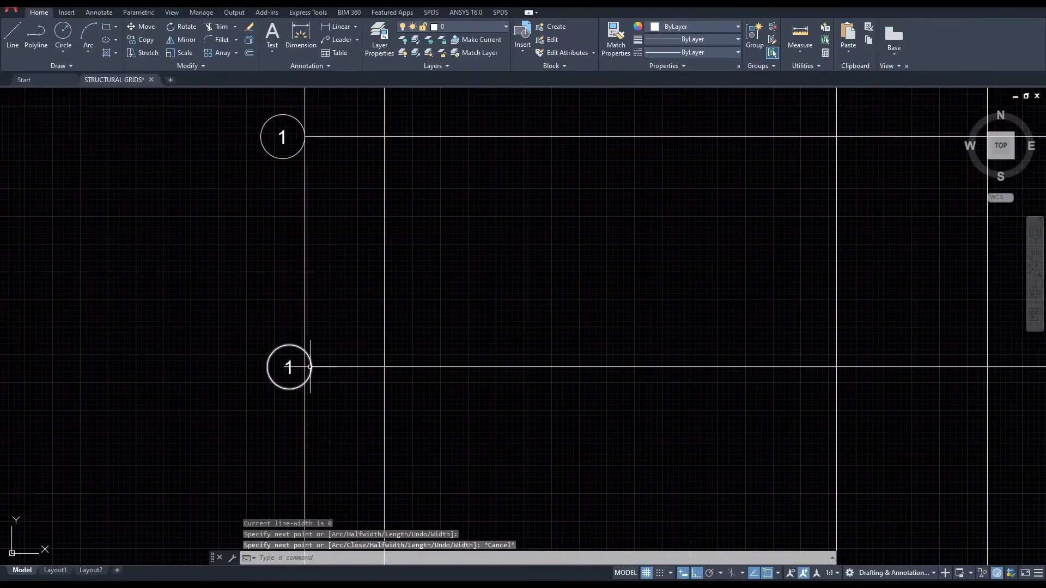
Extend the fourth and second horizontal grid lines to the vertical guide line at their bubble ends.
{"action": "left_click", "coordinate": [296, 273]}
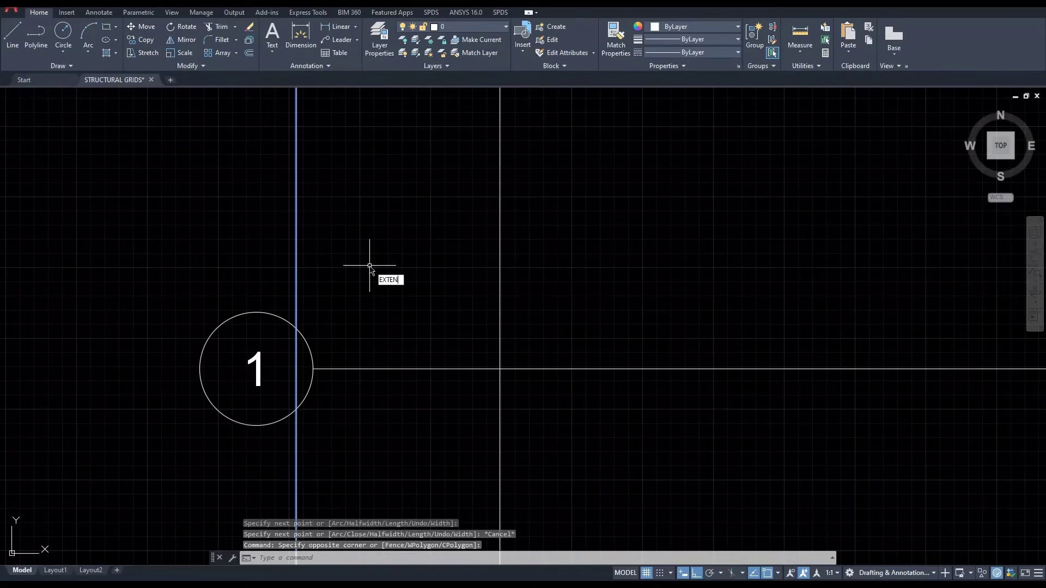
{"action": "type", "text": "EXTEND"}
{"action": "key", "text": "Return"}
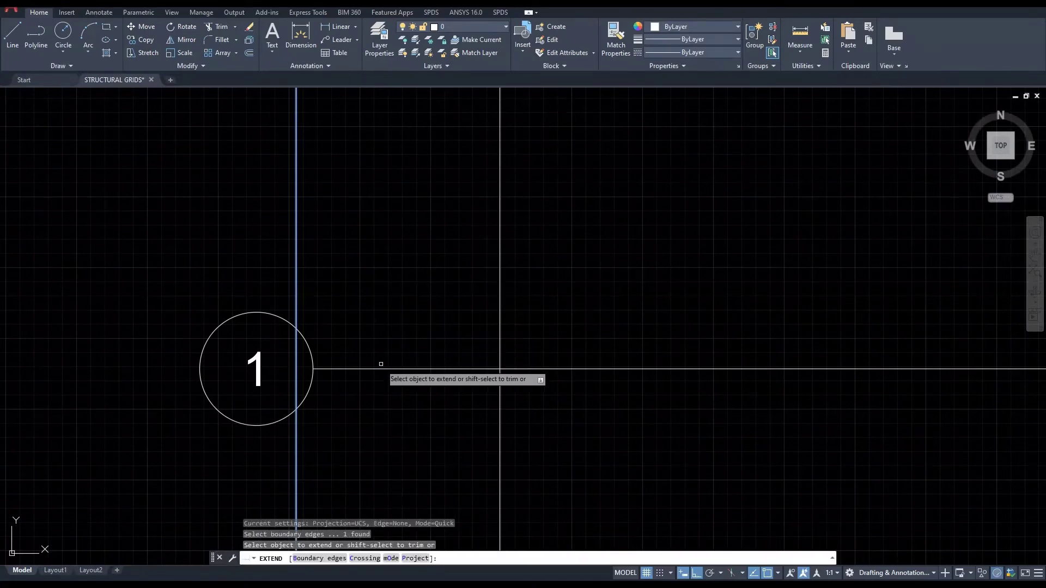
{"action": "left_click", "coordinate": [382, 370]}
{"action": "scroll", "coordinate": [369, 359], "scroll_direction": "down", "scroll_amount": 6}
{"action": "middle_click_drag", "start_coordinate": [368, 249], "coordinate": [346, 425]}
{"action": "left_click", "coordinate": [348, 234]}
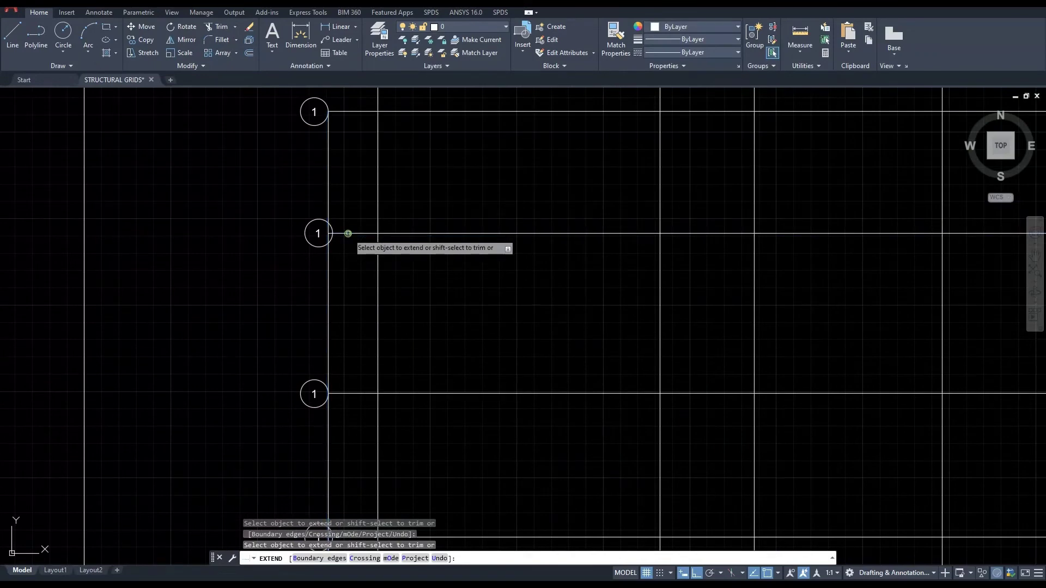
{"action": "key", "text": "Escape"}
Move the second horizontal grid's bubble and label so the bubble's inner edge meets the vertical guide at the line's end.
{"action": "left_click", "coordinate": [280, 198]}
{"action": "left_click", "coordinate": [347, 258]}
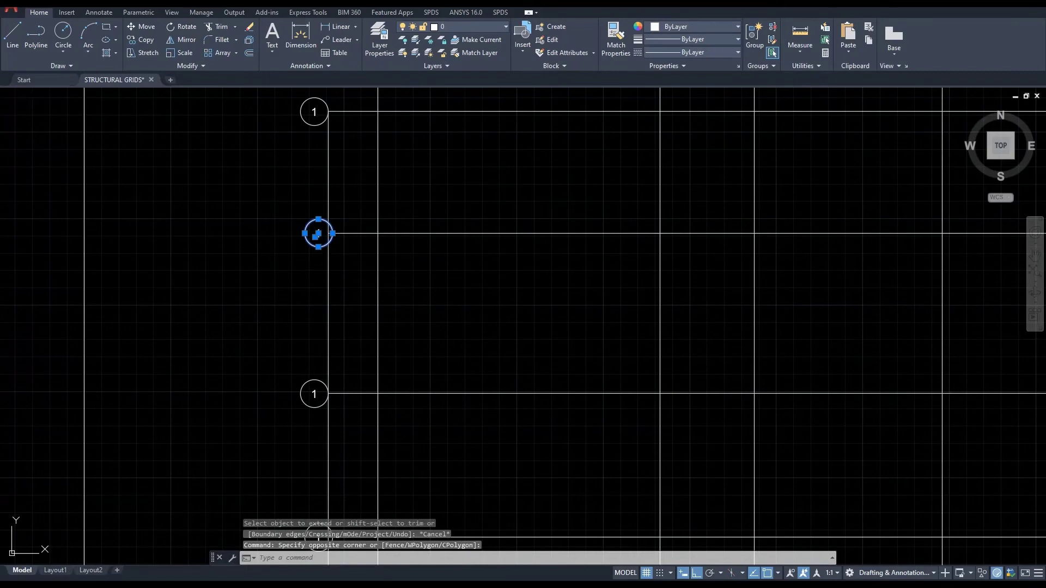
{"action": "type", "text": "m"}
{"action": "key", "text": "Return"}
{"action": "scroll", "coordinate": [326, 228], "scroll_direction": "up", "scroll_amount": 6}
{"action": "left_click", "coordinate": [347, 256]}
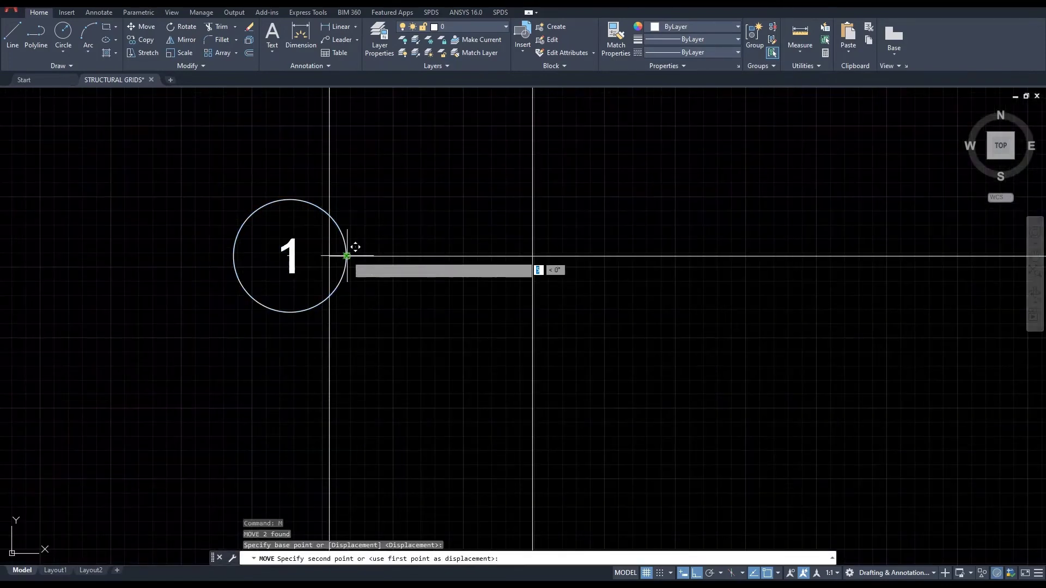
{"action": "left_click", "coordinate": [329, 255]}
Move the fourth horizontal grid's bubble and label onto its line's end at the vertical guide.
{"action": "scroll", "coordinate": [341, 307], "scroll_direction": "down", "scroll_amount": 8}
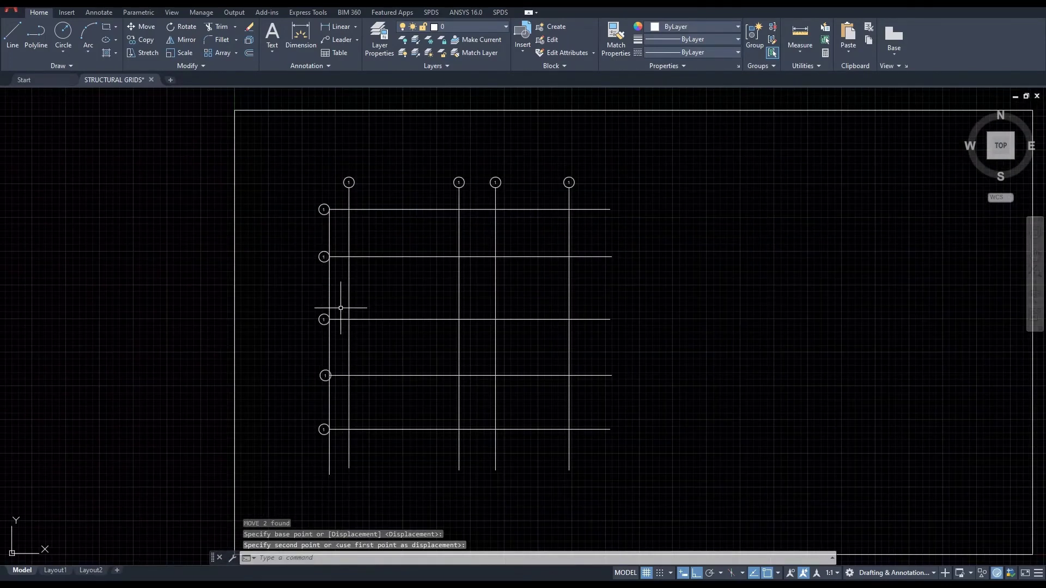
{"action": "middle_click_drag", "start_coordinate": [340, 307], "coordinate": [341, 252]}
{"action": "scroll", "coordinate": [341, 253], "scroll_direction": "up", "scroll_amount": 5}
{"action": "left_click", "coordinate": [256, 259]}
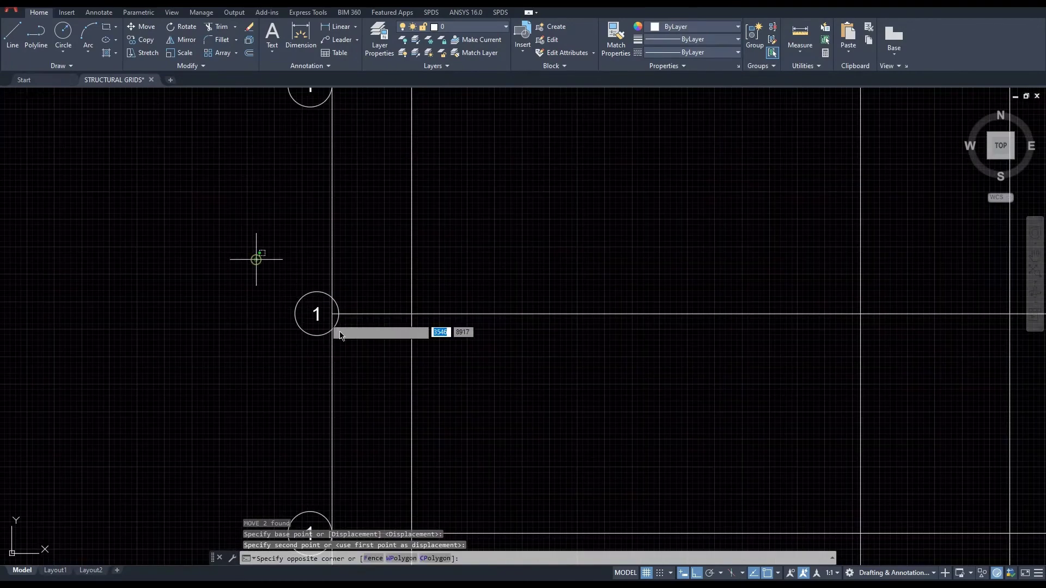
{"action": "left_click", "coordinate": [356, 341]}
{"action": "type", "text": "m"}
{"action": "key", "text": "Return"}
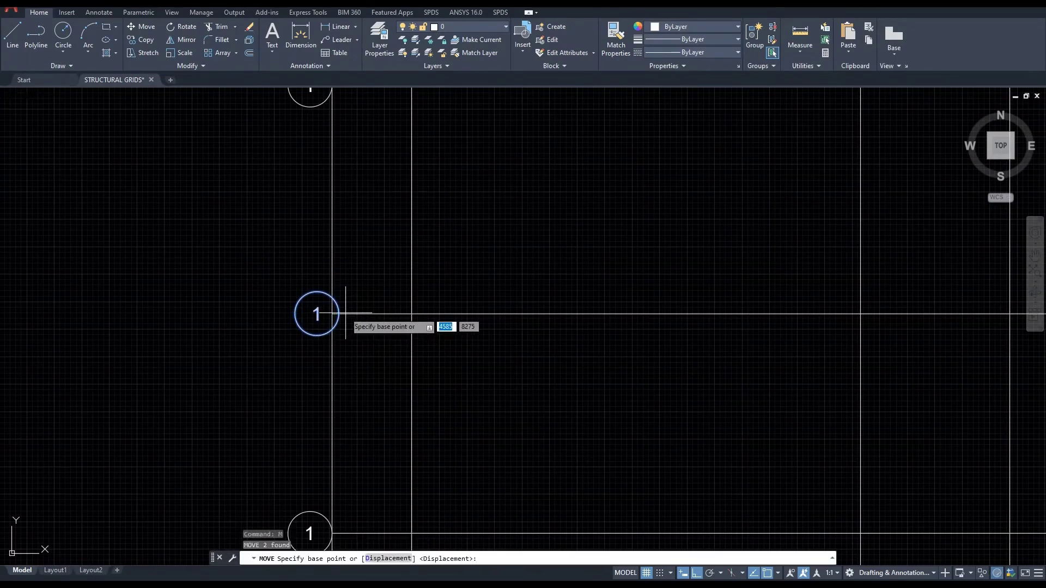
{"action": "left_click", "coordinate": [338, 313]}
Erase the vertical guide line that runs along the horizontal grids' bubbles.
{"action": "key", "text": "Escape"}
{"action": "left_click", "coordinate": [333, 244]}
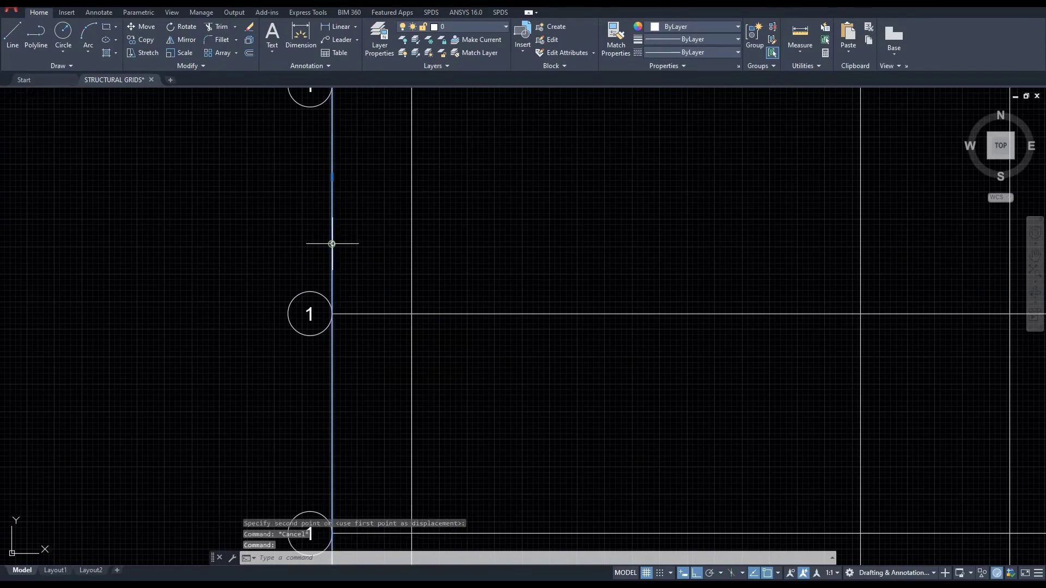
{"action": "scroll", "coordinate": [333, 243], "scroll_direction": "down", "scroll_amount": 10}
{"action": "key", "text": "Delete"}
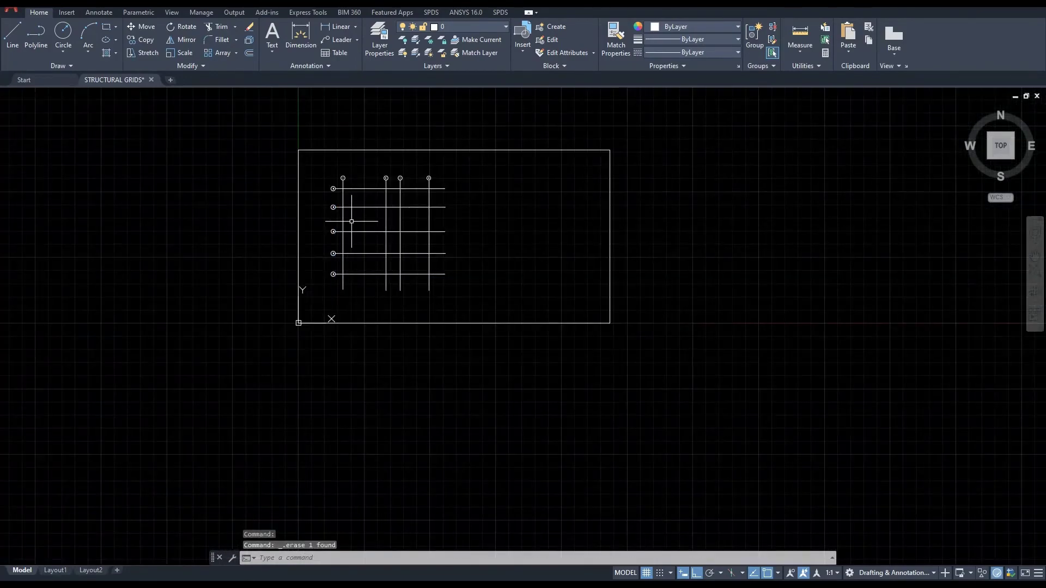
{"action": "scroll", "coordinate": [345, 208], "scroll_direction": "up", "scroll_amount": 4}
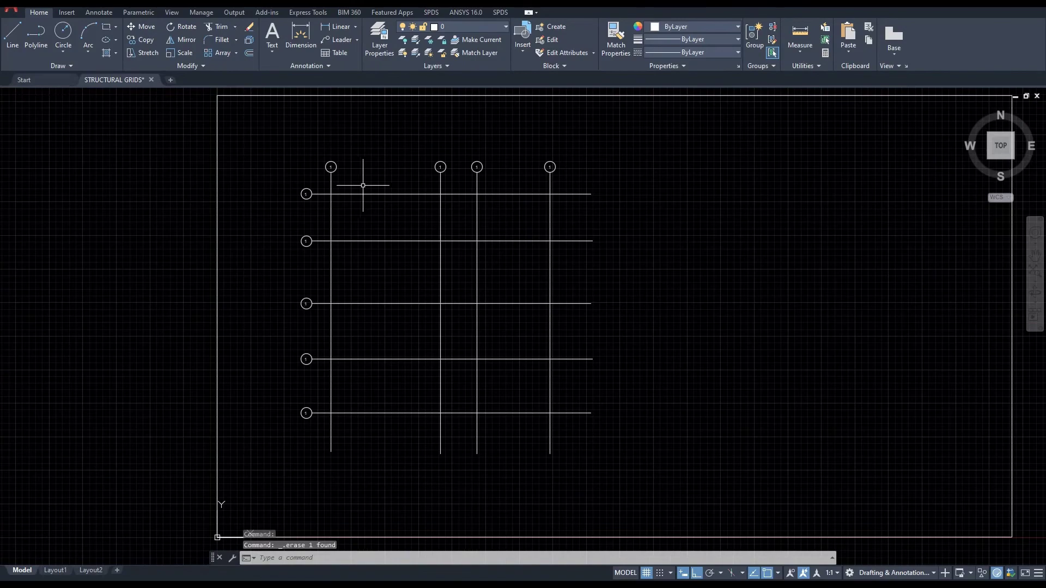
{"action": "scroll", "coordinate": [330, 166], "scroll_direction": "up", "scroll_amount": 2}
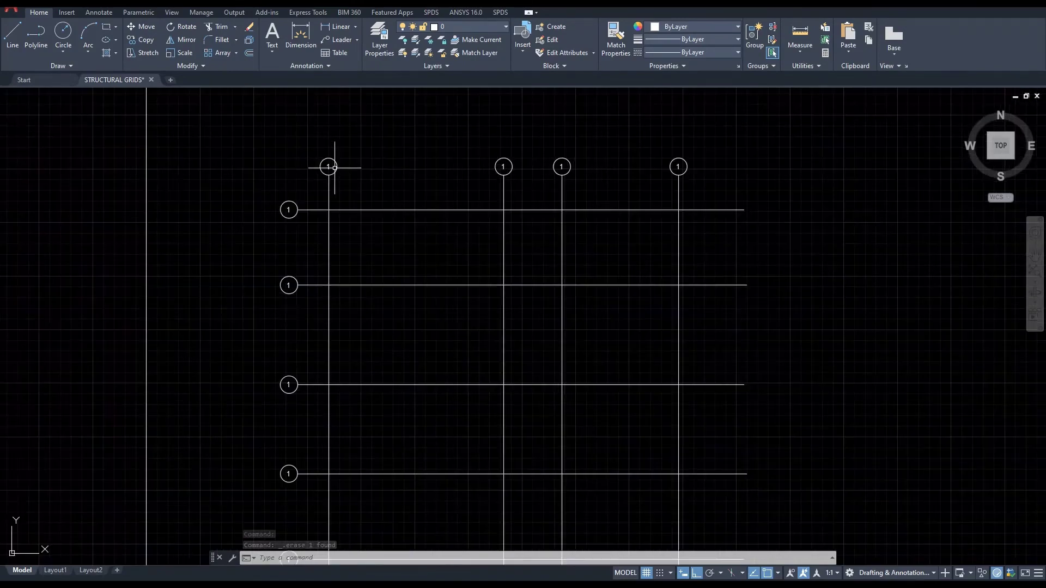
{"action": "middle_click_drag", "start_coordinate": [491, 165], "coordinate": [456, 180]}
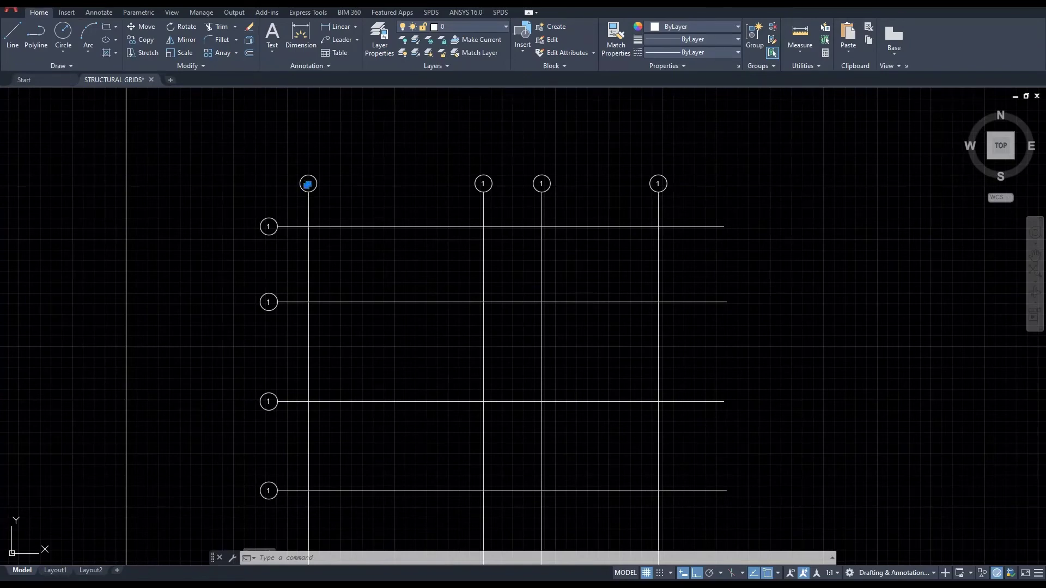
{"action": "double_click", "coordinate": [308, 184]}
{"action": "left_click", "coordinate": [369, 172]}
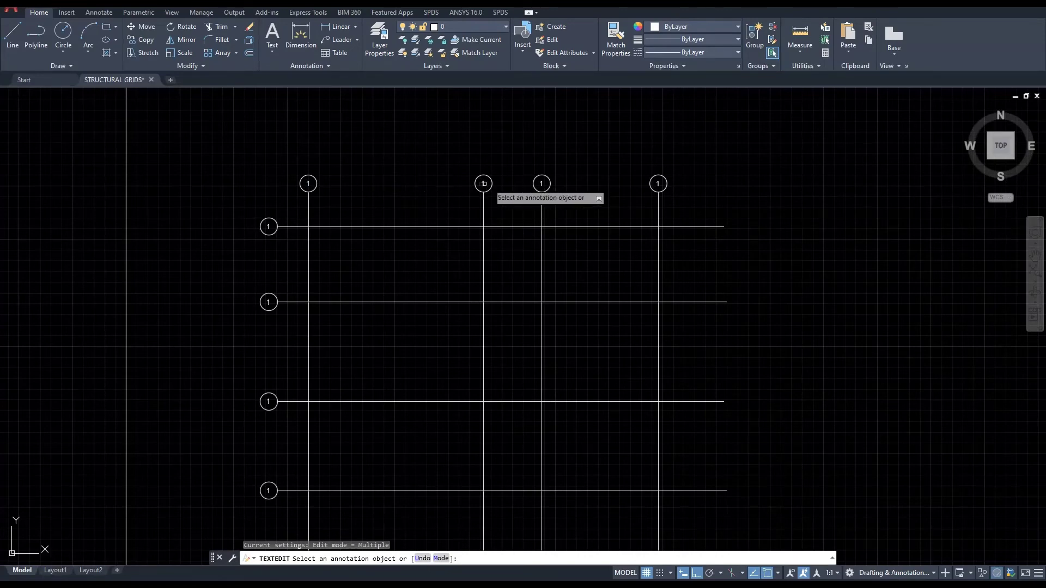
{"action": "key", "text": "Escape"}
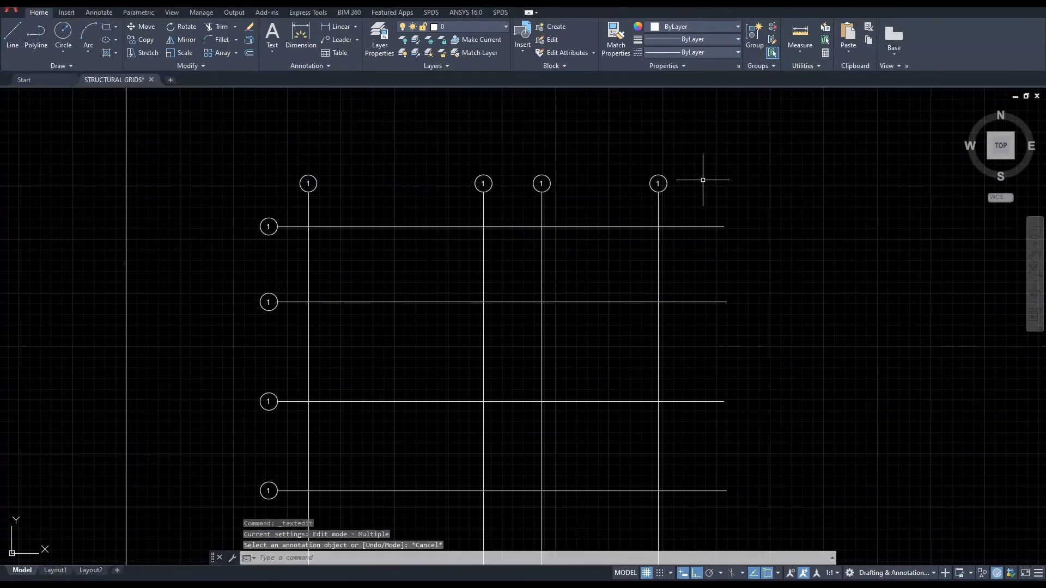
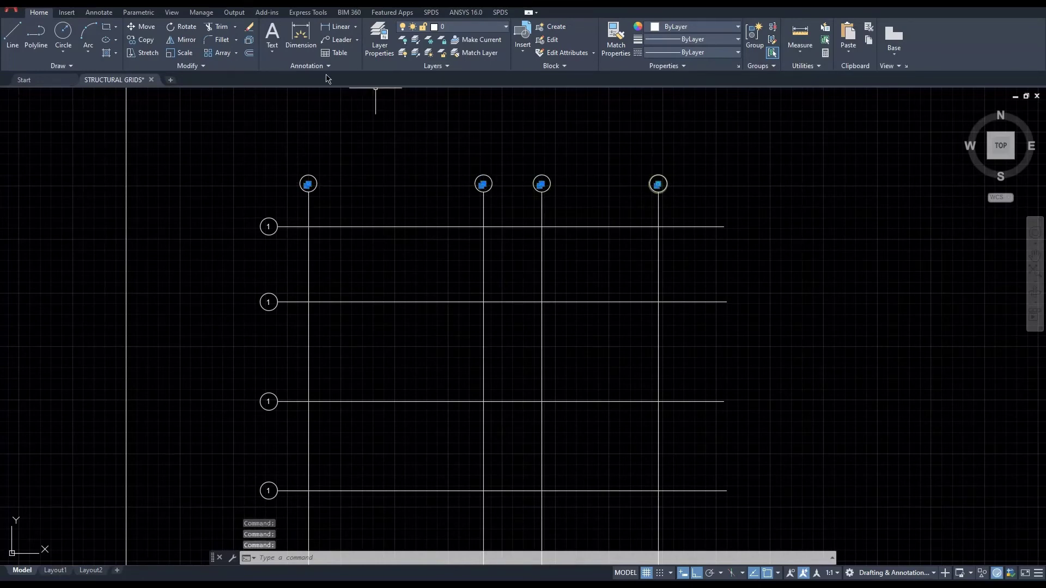
Auto-number the four vertical grid labels in select order, starting at 1 with increment 1 and overwriting the existing text.
{"action": "left_click", "coordinate": [301, 13]}
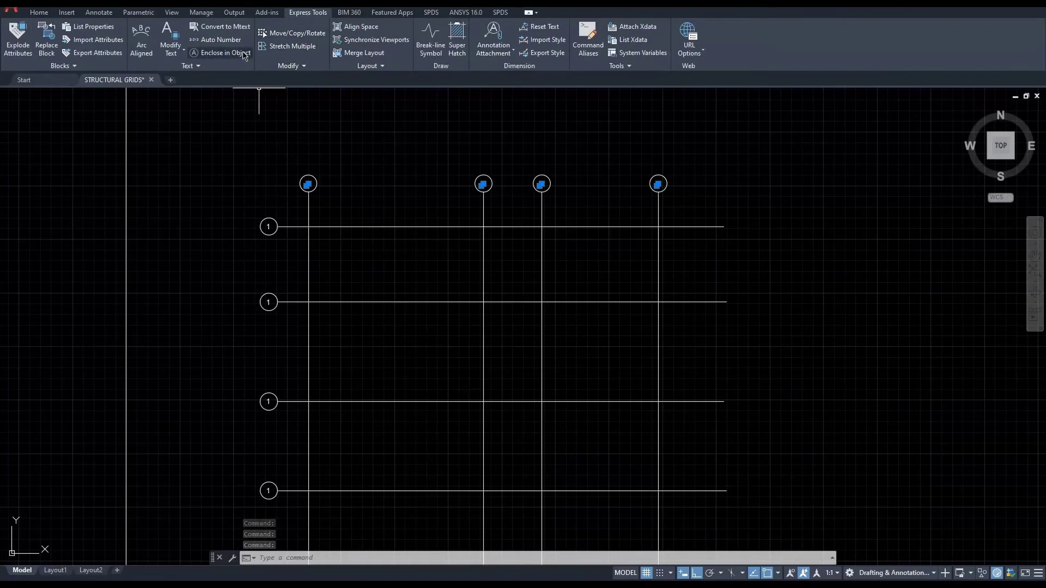
{"action": "left_click", "coordinate": [218, 40]}
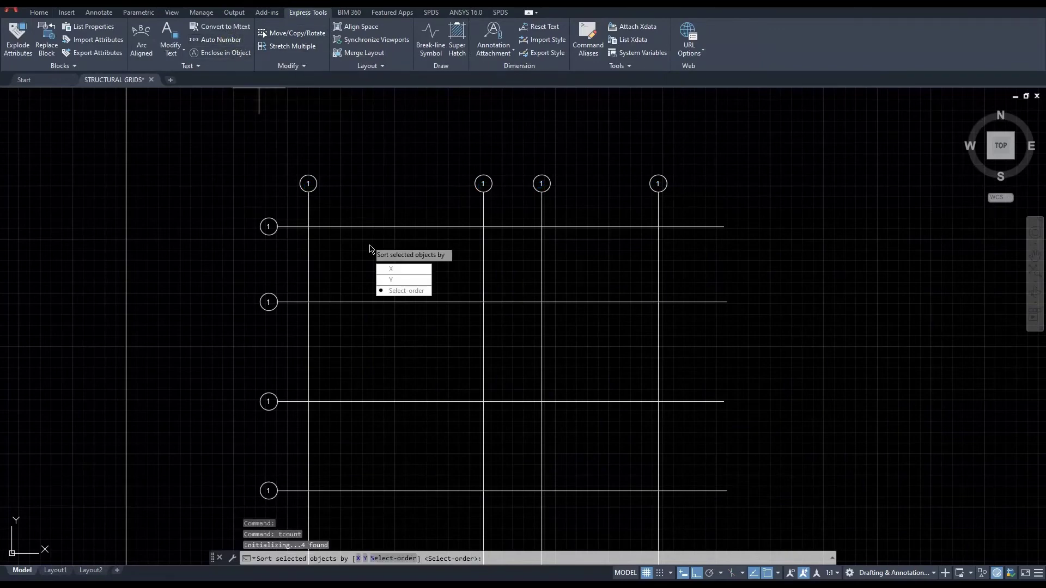
{"action": "left_click", "coordinate": [398, 288]}
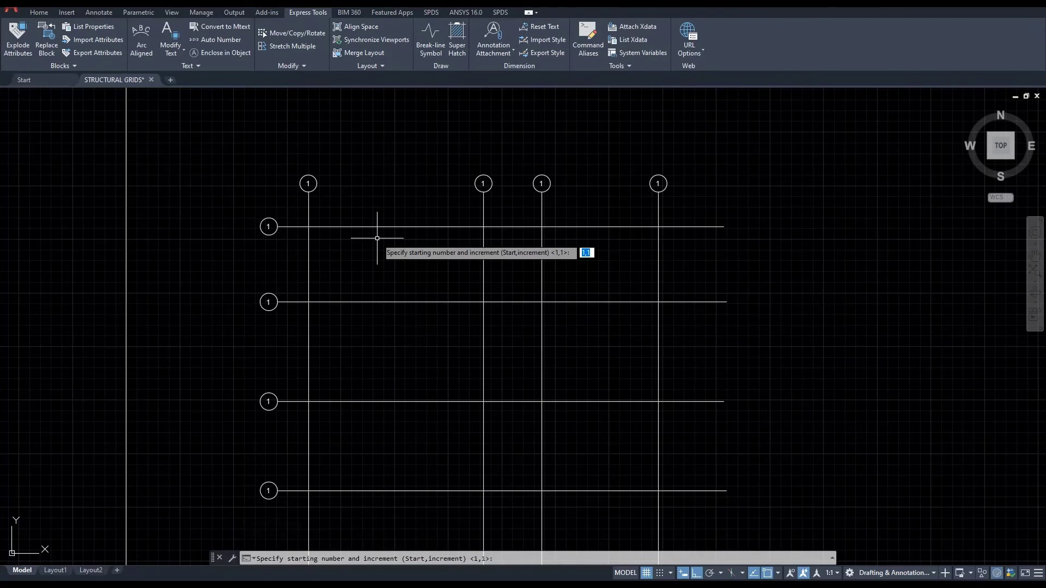
{"action": "key", "text": "Return"}
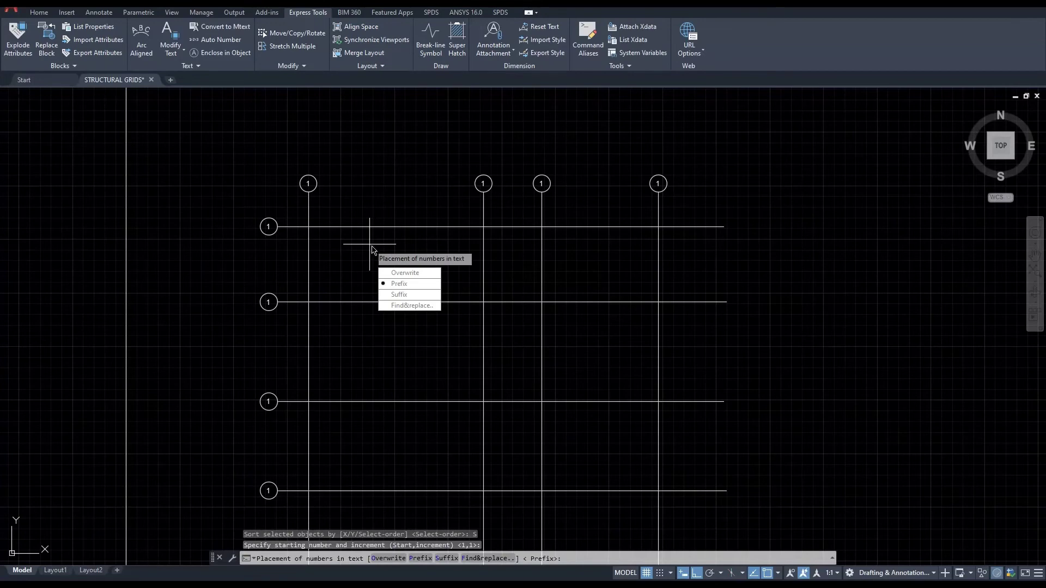
{"action": "left_click", "coordinate": [417, 273]}
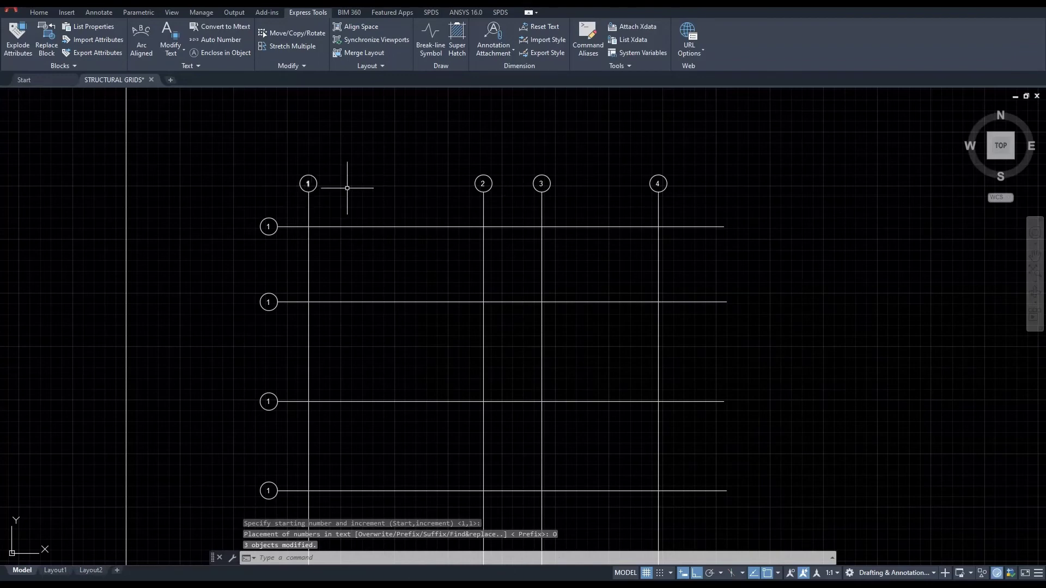
Relabel the bubbles of the two uppermost horizontal grids as A and B.
{"action": "middle_click_drag", "start_coordinate": [318, 267], "coordinate": [370, 216]}
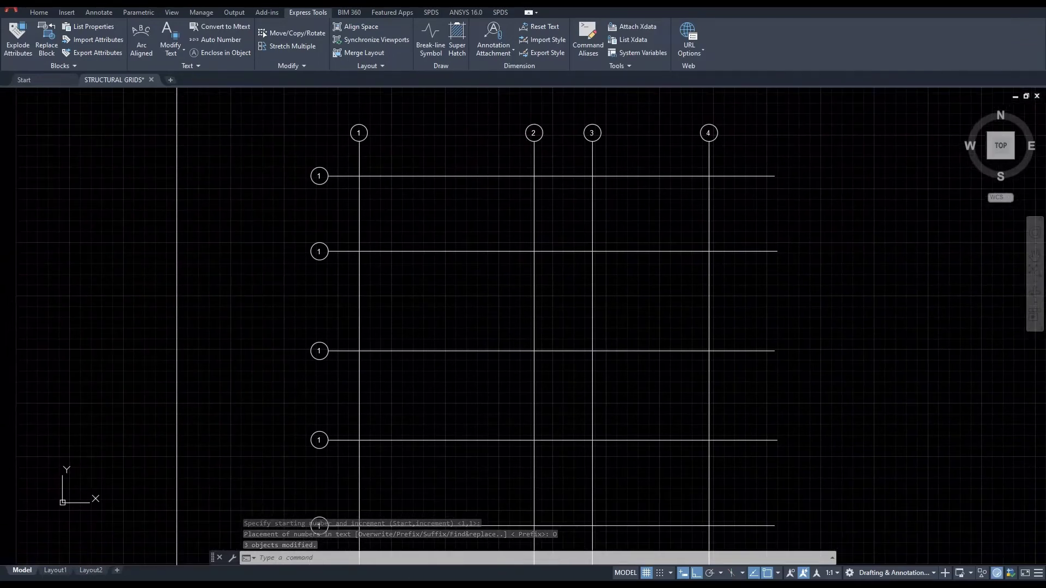
{"action": "mouse_move", "coordinate": [355, 374]}
{"action": "middle_mouse_down"}
{"action": "mouse_move", "coordinate": [324, 236]}
{"action": "mouse_move", "coordinate": [335, 340]}
{"action": "middle_mouse_up"}
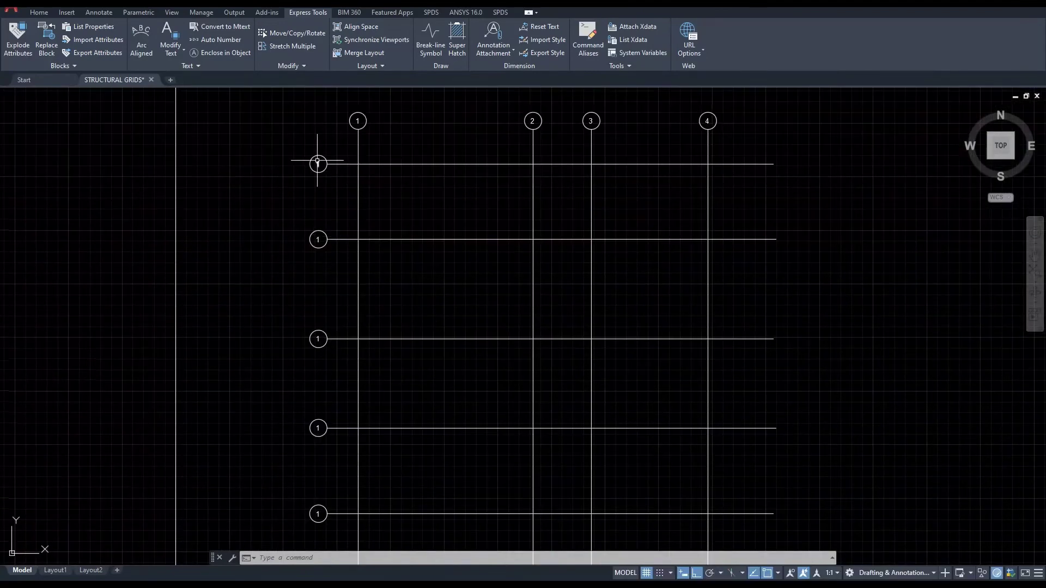
{"action": "scroll", "coordinate": [318, 162], "scroll_direction": "up", "scroll_amount": 4}
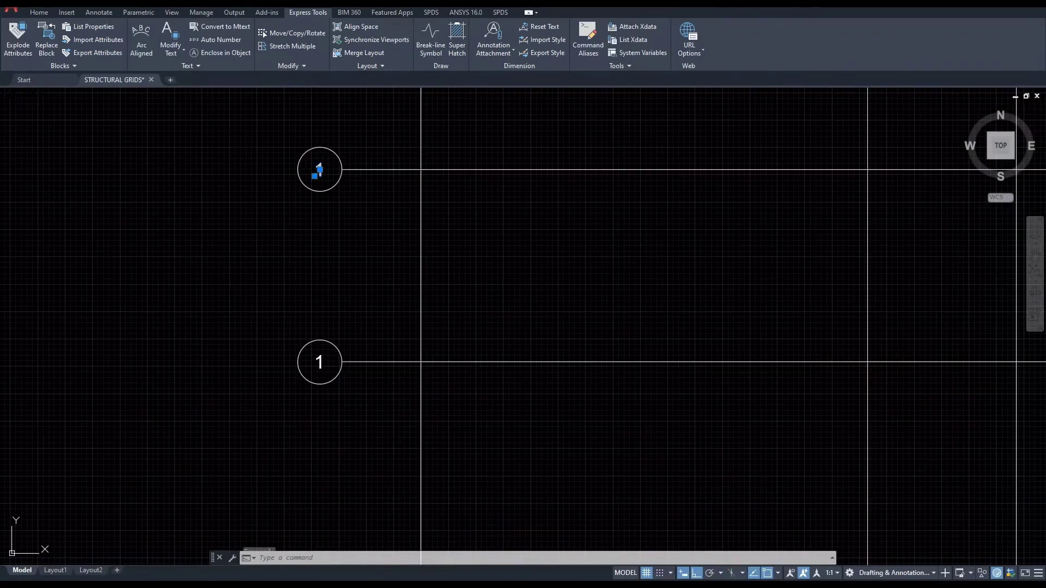
{"action": "double_click", "coordinate": [318, 169]}
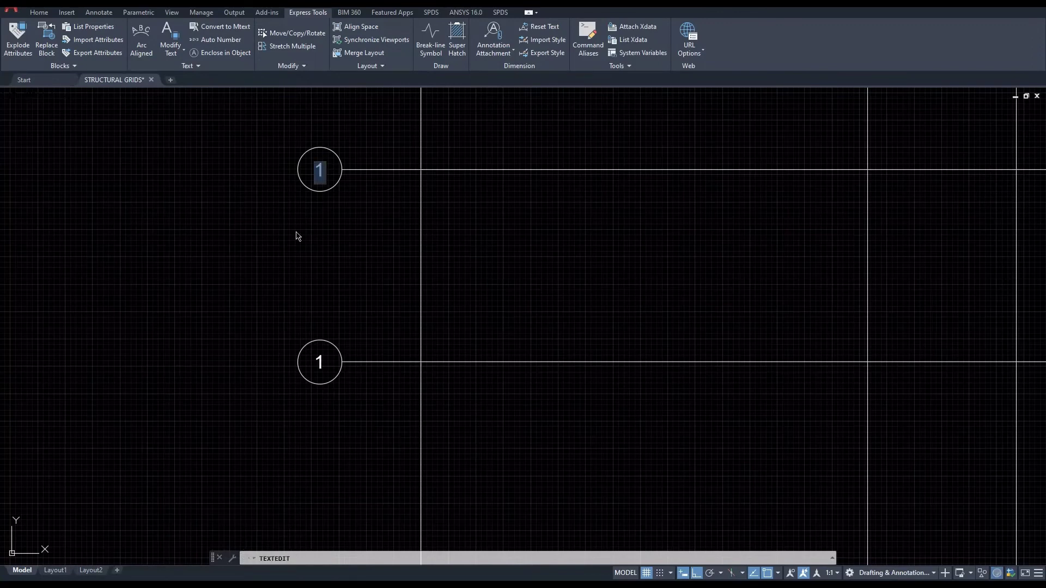
{"action": "left_click", "coordinate": [312, 246]}
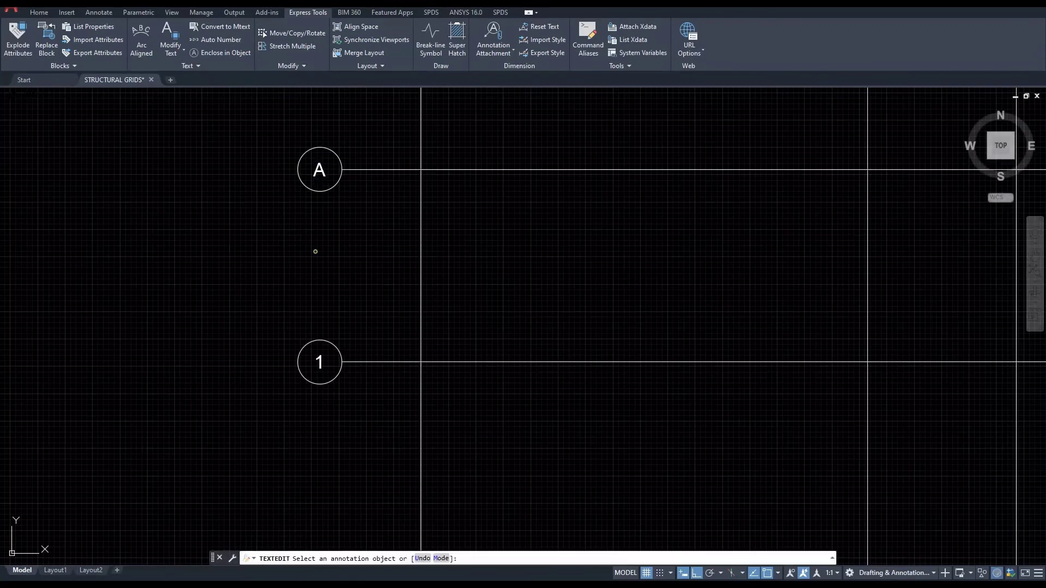
{"action": "left_click", "coordinate": [319, 363]}
{"action": "type", "text": "B"}
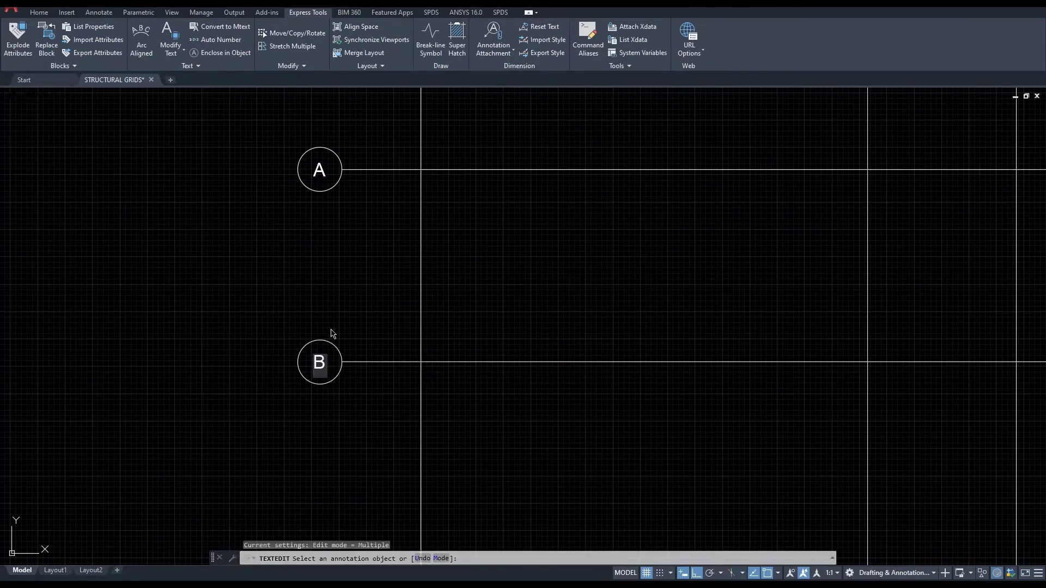
{"action": "left_click", "coordinate": [313, 289]}
Relabel the bubbles of the third and fourth horizontal grids as C and D.
{"action": "scroll", "coordinate": [313, 287], "scroll_direction": "down", "scroll_amount": 3}
{"action": "middle_click_drag", "start_coordinate": [313, 289], "coordinate": [316, 203]}
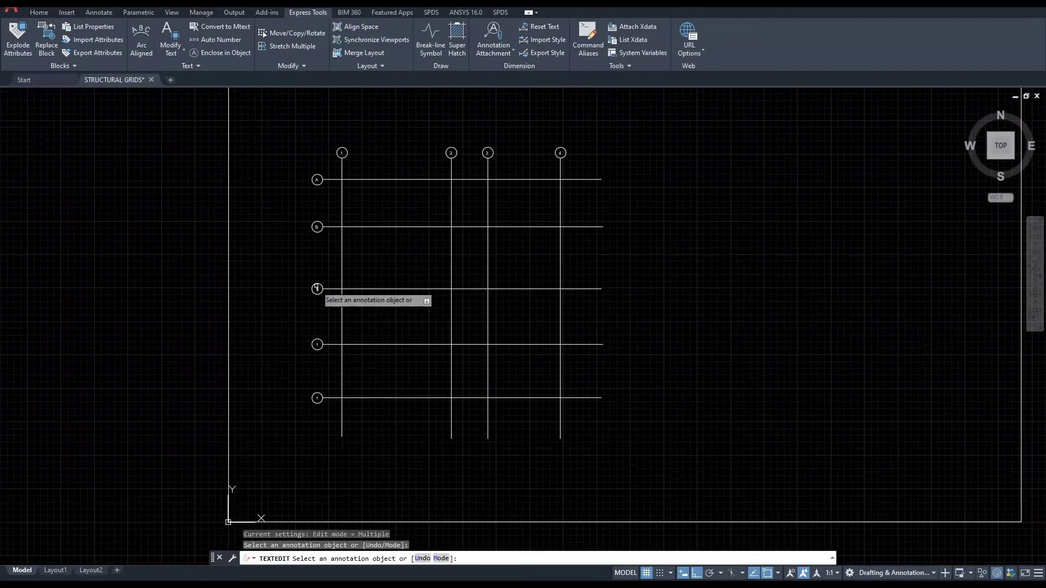
{"action": "scroll", "coordinate": [317, 289], "scroll_direction": "up", "scroll_amount": 4}
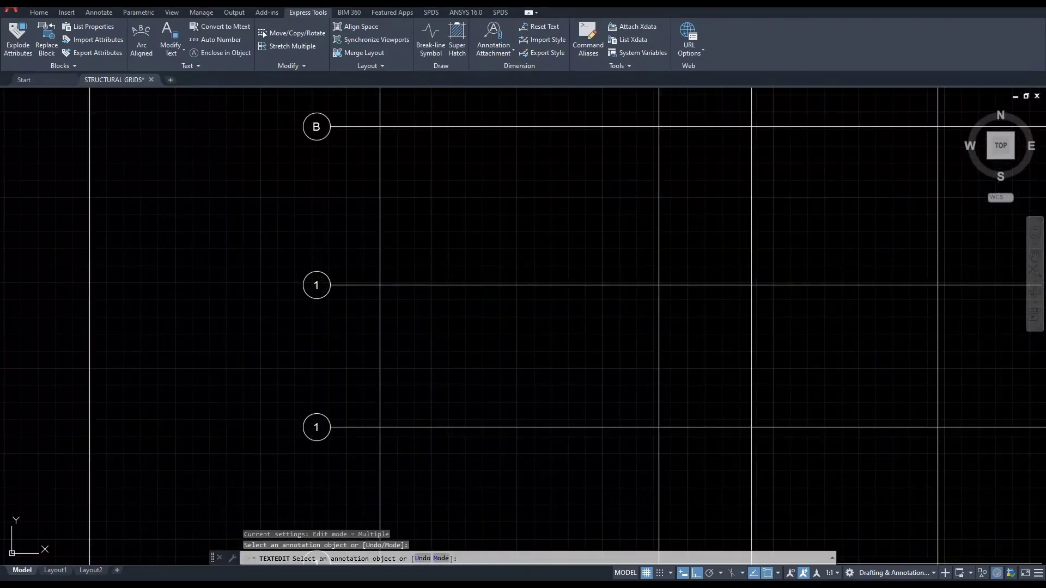
{"action": "left_click", "coordinate": [316, 285]}
{"action": "type", "text": "C"}
{"action": "left_click", "coordinate": [319, 328]}
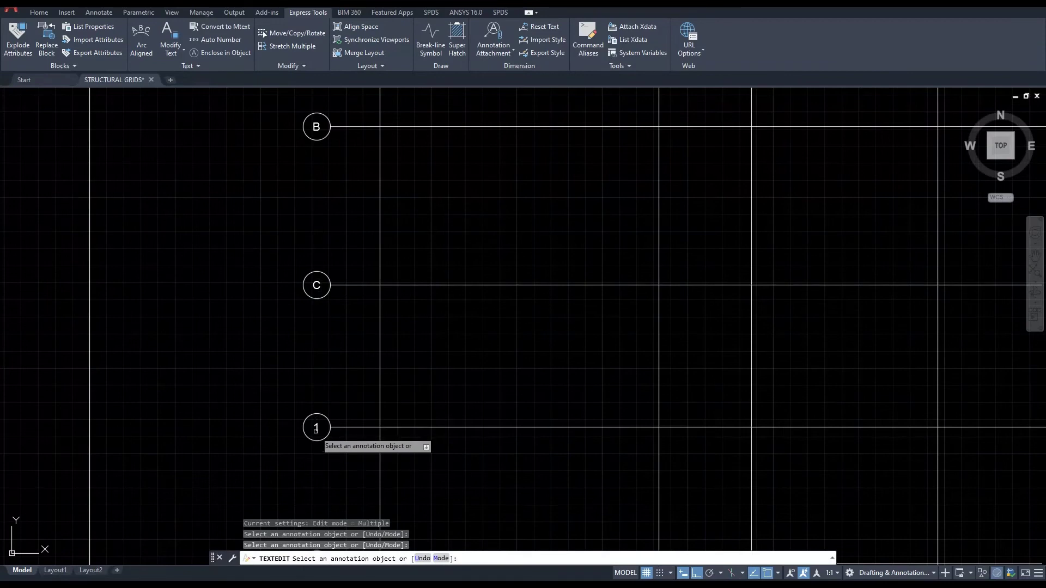
{"action": "left_click", "coordinate": [316, 428]}
{"action": "type", "text": "D"}
{"action": "scroll", "coordinate": [320, 370], "scroll_direction": "down", "scroll_amount": 4}
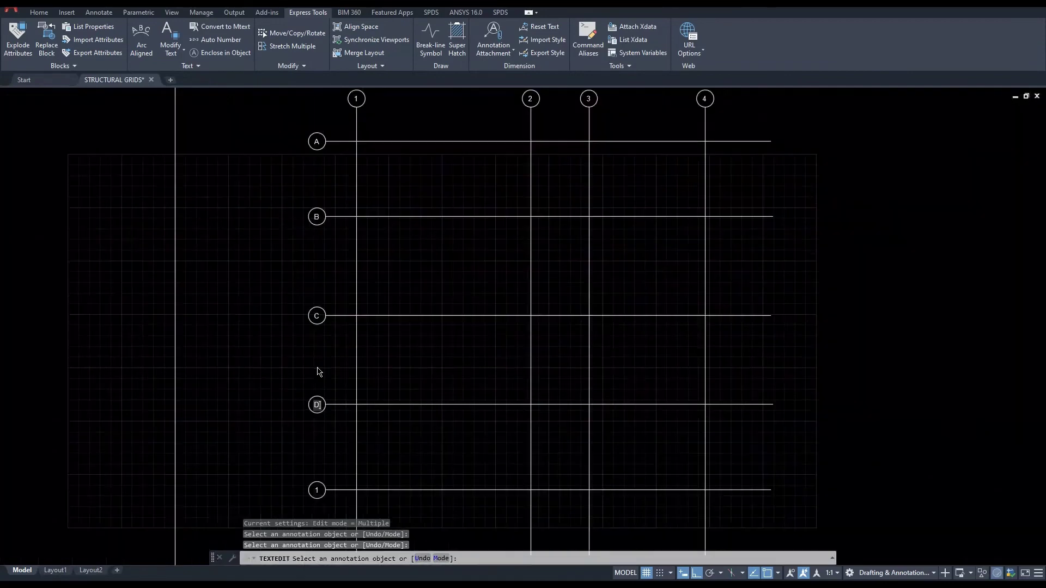
Relabel the lowest horizontal grid's bubble as E and end the text editing.
{"action": "scroll", "coordinate": [318, 443], "scroll_direction": "up", "scroll_amount": 4}
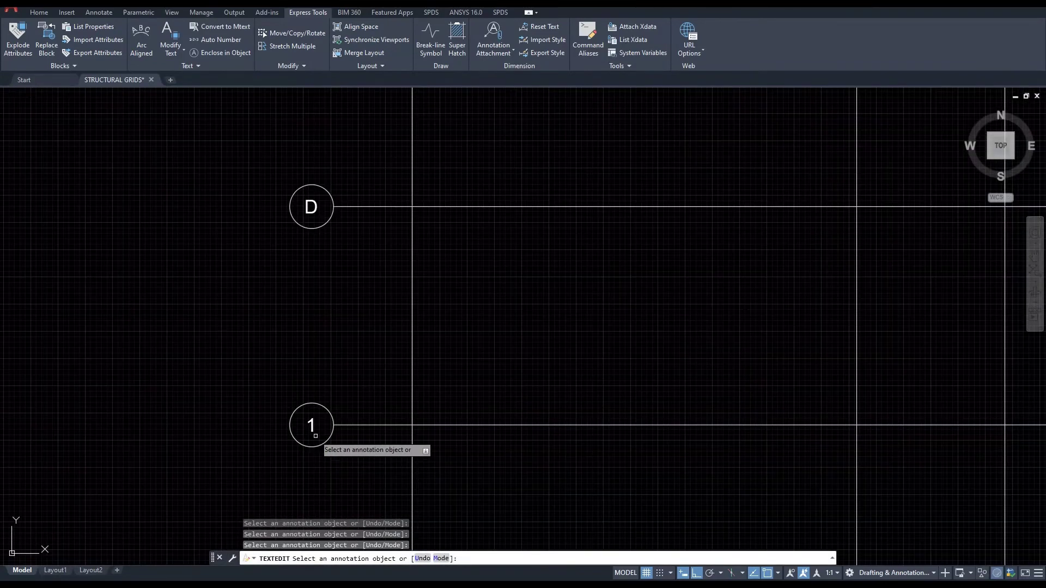
{"action": "left_click", "coordinate": [312, 429]}
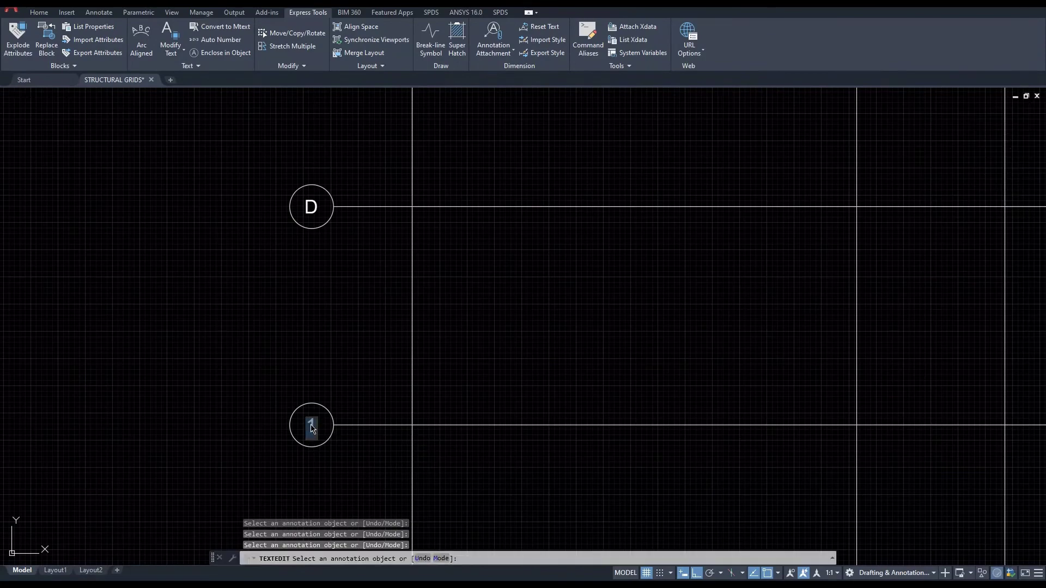
{"action": "key", "text": "Return"}
{"action": "scroll", "coordinate": [329, 341], "scroll_direction": "down", "scroll_amount": 6}
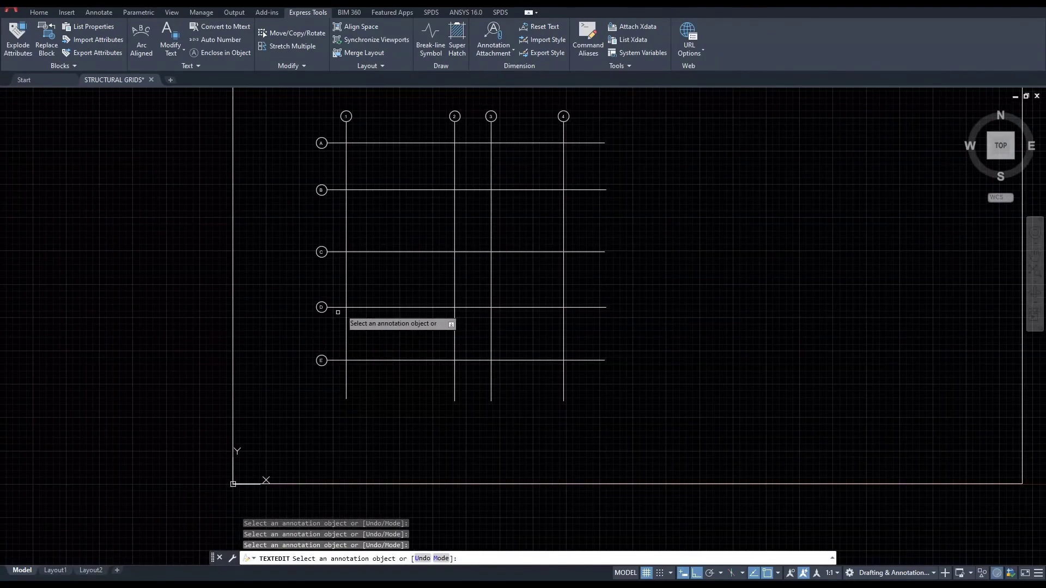
{"action": "key", "text": "Escape"}
{"action": "middle_click_drag", "start_coordinate": [366, 227], "coordinate": [358, 270]}
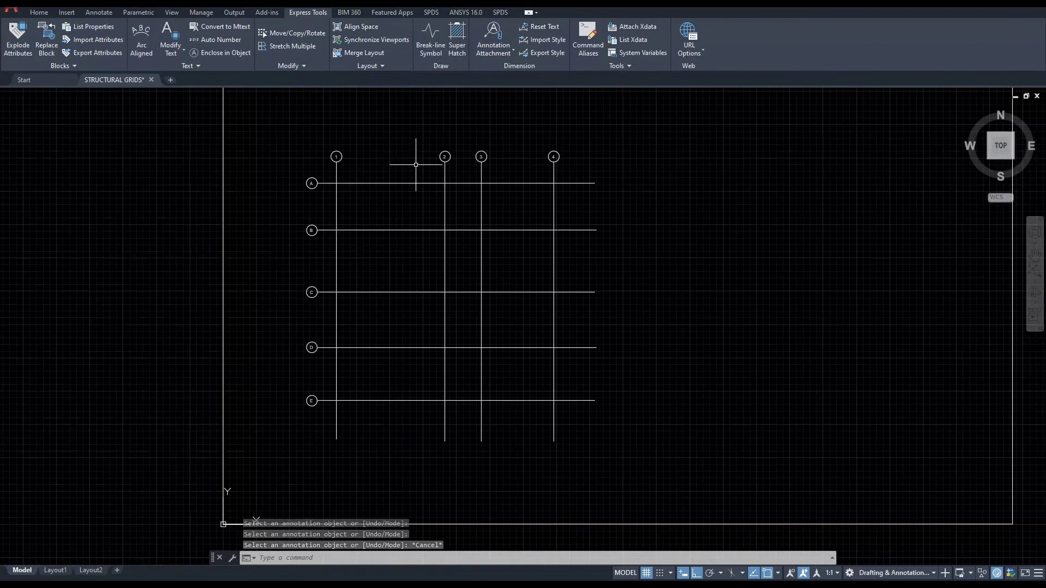
Quick-dimension vertical grids 1–4 as a continuous chain, placed midway between grid A and the lower edge of the grid bubbles.
{"action": "left_click", "coordinate": [92, 16]}
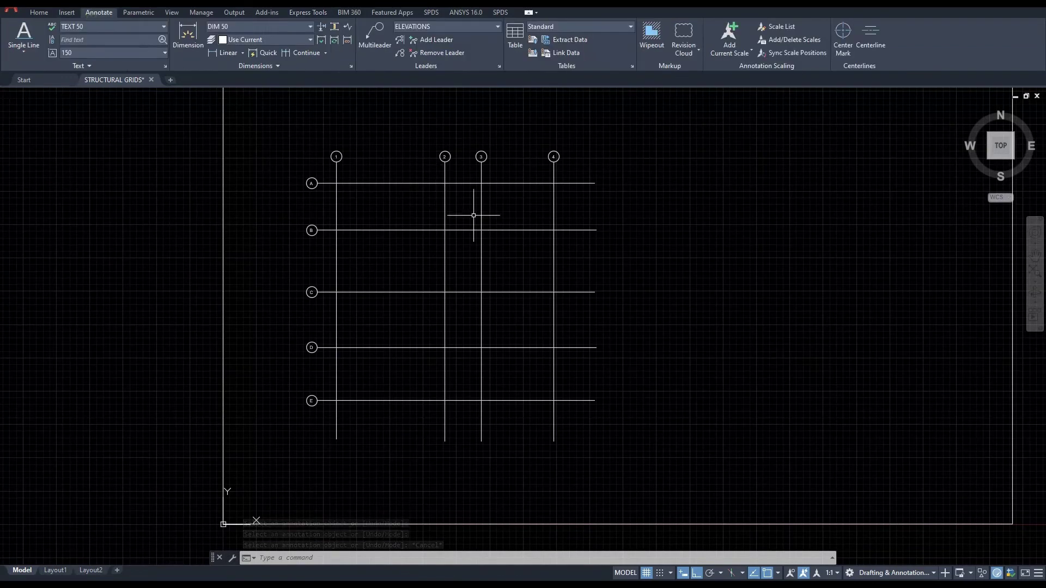
{"action": "middle_click_drag", "start_coordinate": [475, 217], "coordinate": [437, 216]}
{"action": "scroll", "coordinate": [388, 174], "scroll_direction": "up", "scroll_amount": 2}
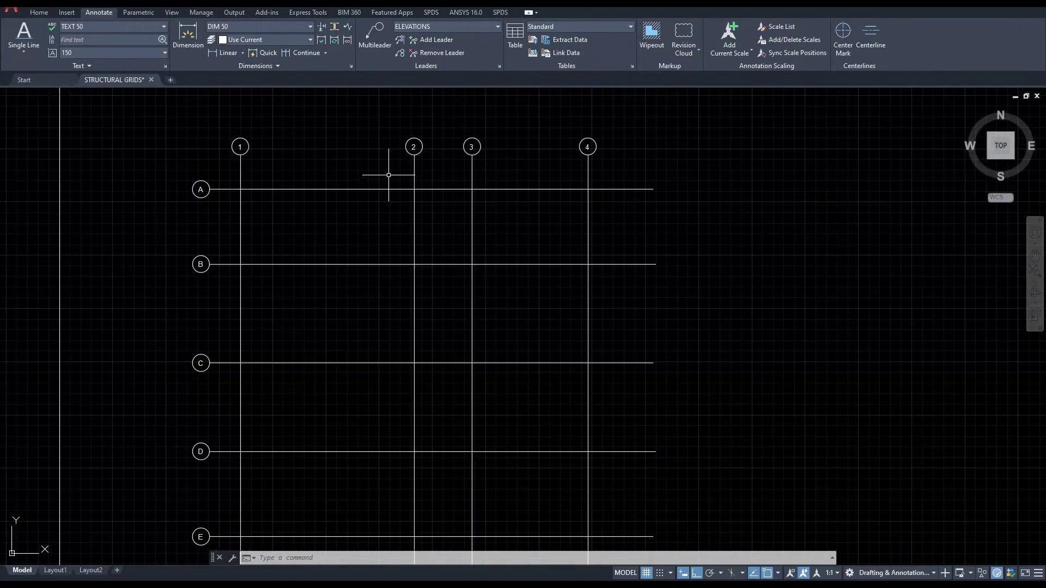
{"action": "left_click", "coordinate": [618, 179]}
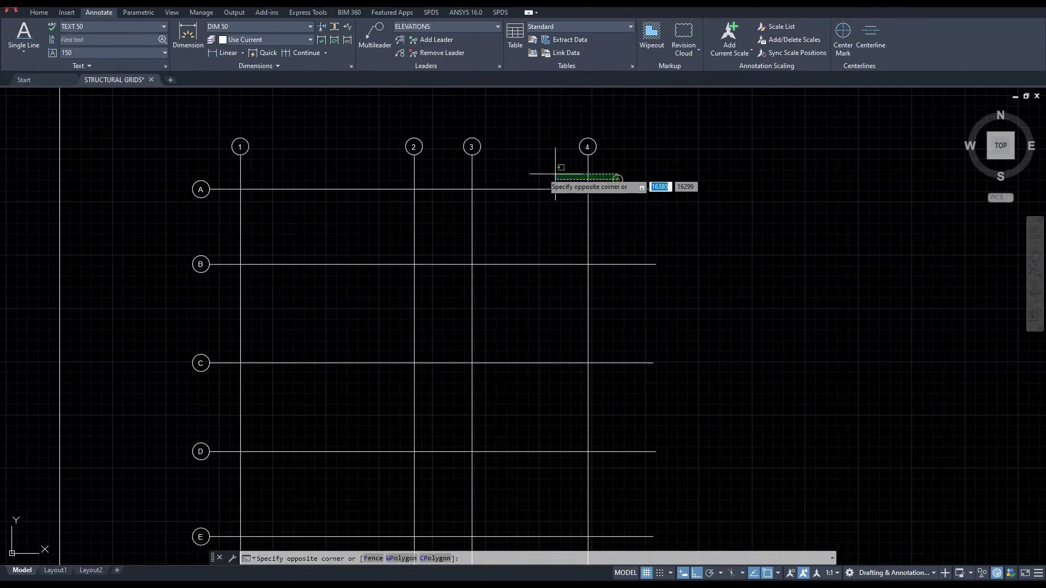
{"action": "left_click", "coordinate": [240, 157]}
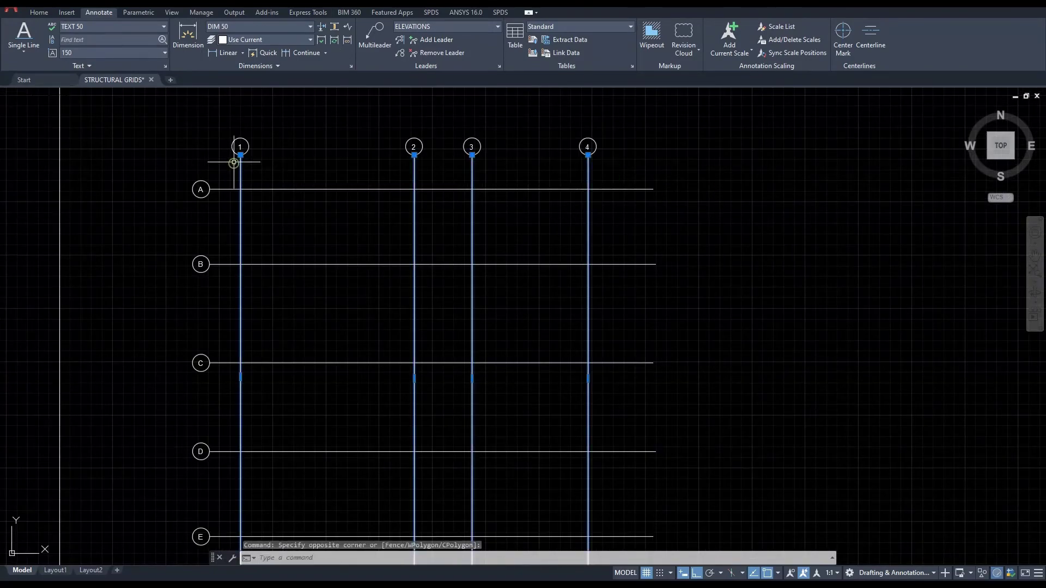
{"action": "left_click", "coordinate": [263, 53]}
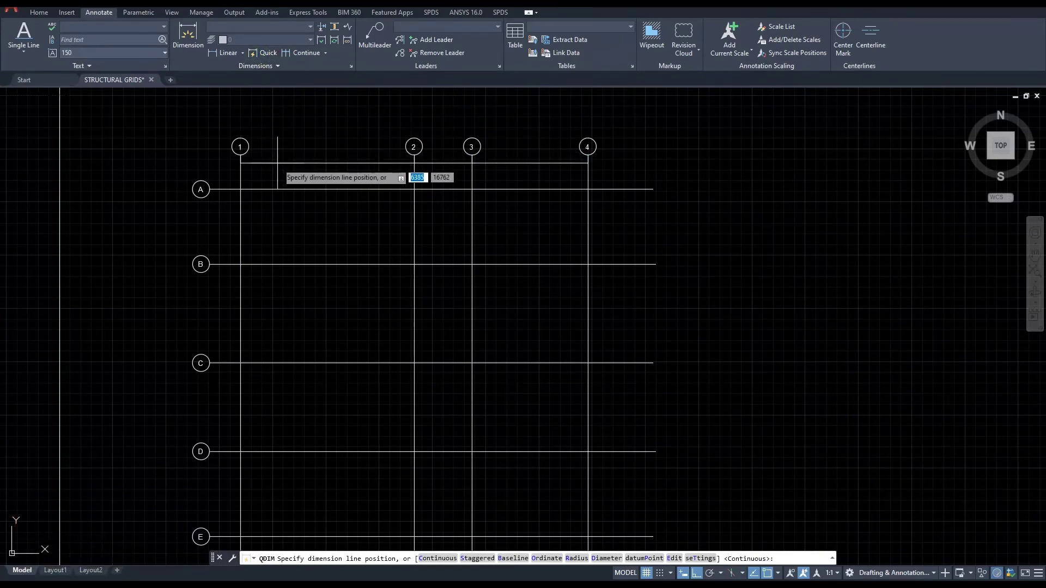
{"action": "scroll", "coordinate": [280, 165], "scroll_direction": "up", "scroll_amount": 2}
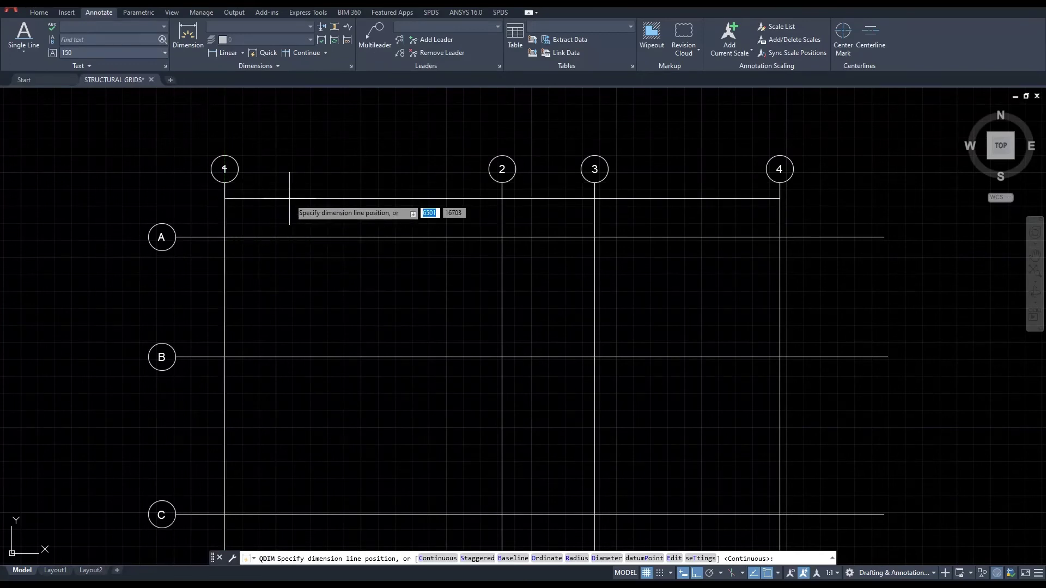
{"action": "right_click", "coordinate": [289, 199], "text": "shift"}
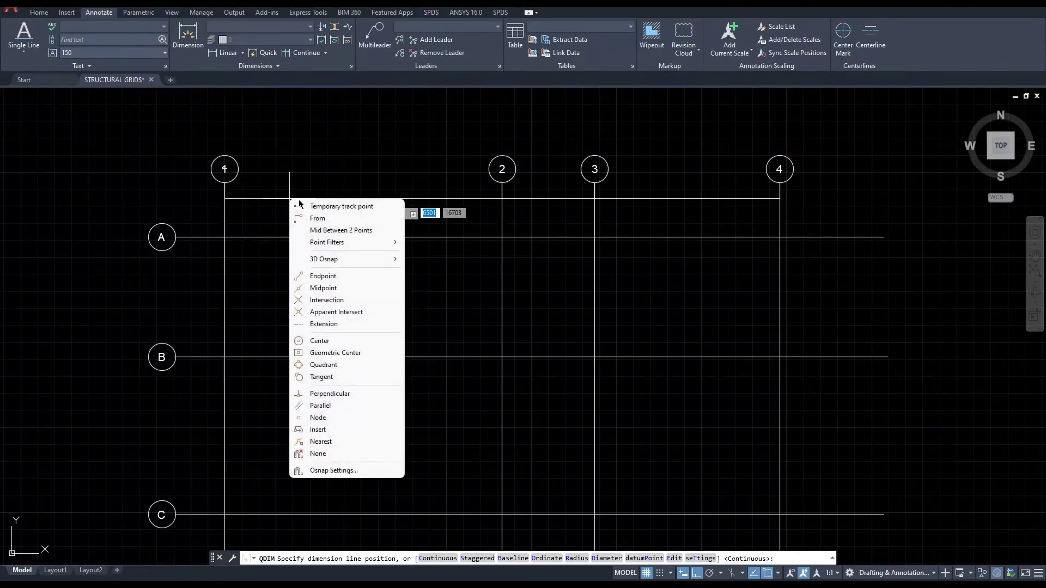
{"action": "left_click", "coordinate": [337, 230]}
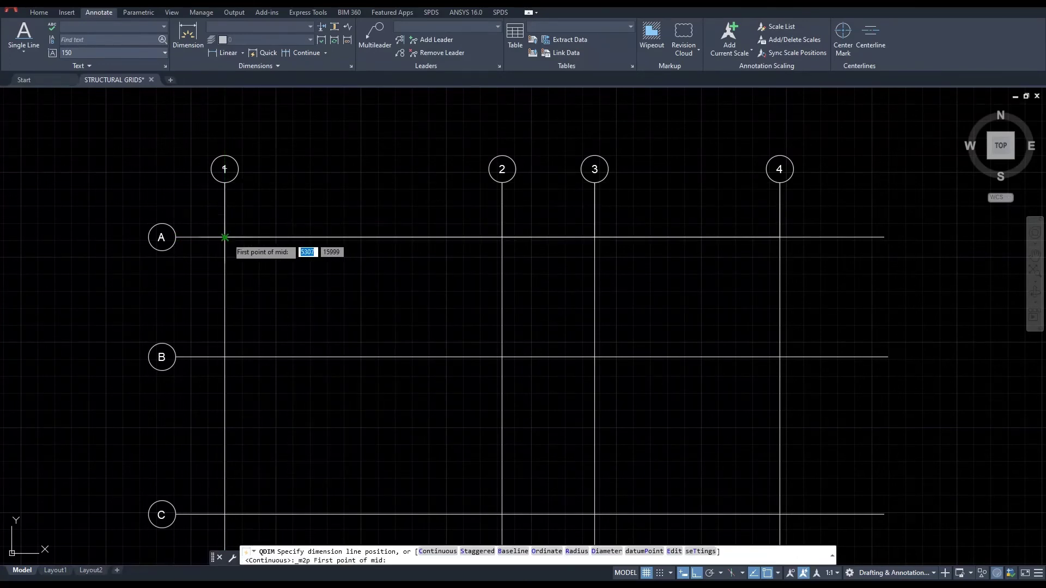
{"action": "left_click", "coordinate": [220, 237]}
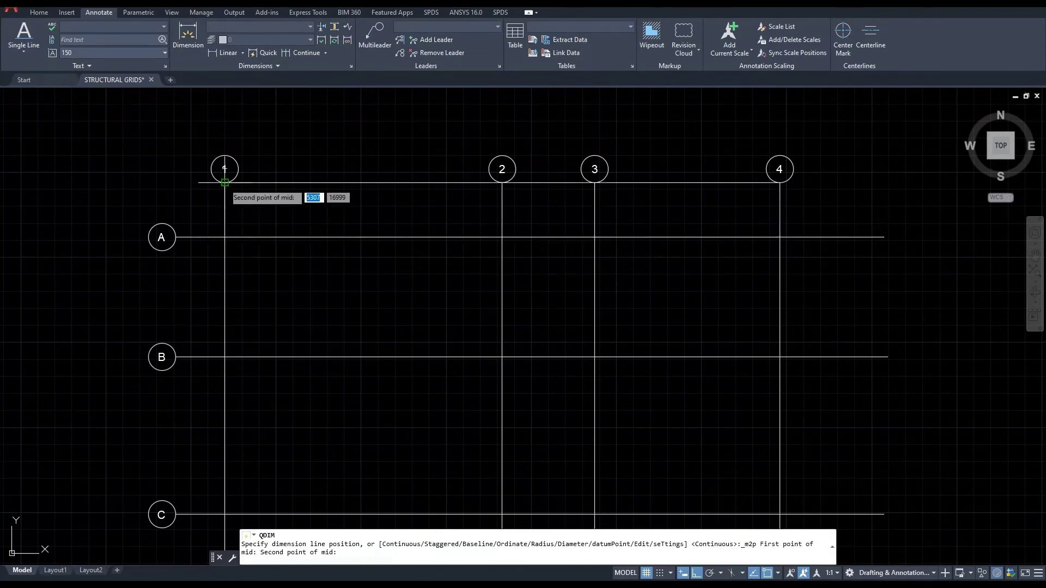
{"action": "left_click", "coordinate": [224, 184]}
Quick-dimension horizontal grids A–E as a continuous chain placed outside their bubbles.
{"action": "scroll", "coordinate": [463, 314], "scroll_direction": "down", "scroll_amount": 5}
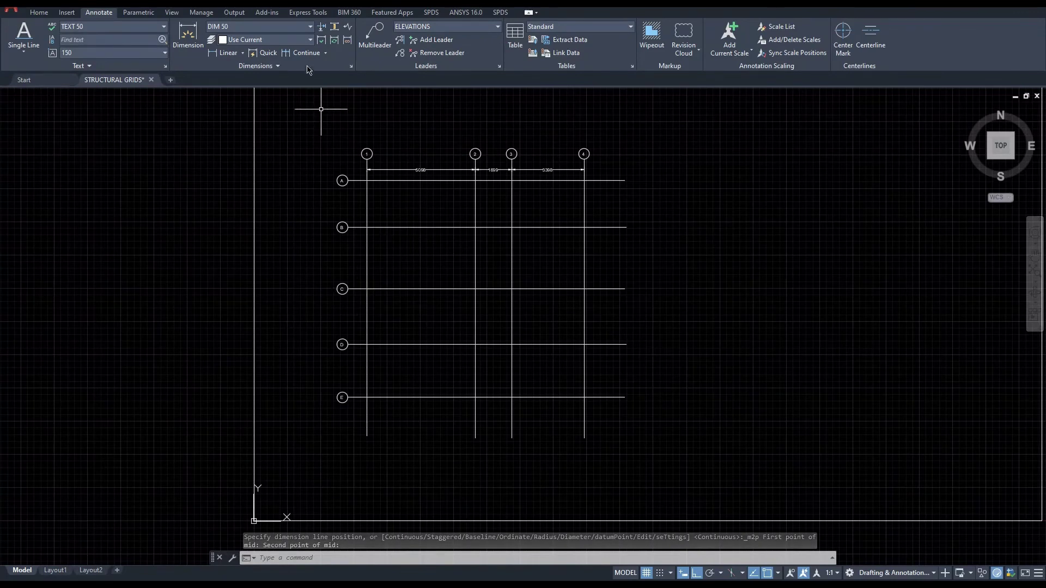
{"action": "left_click", "coordinate": [362, 411]}
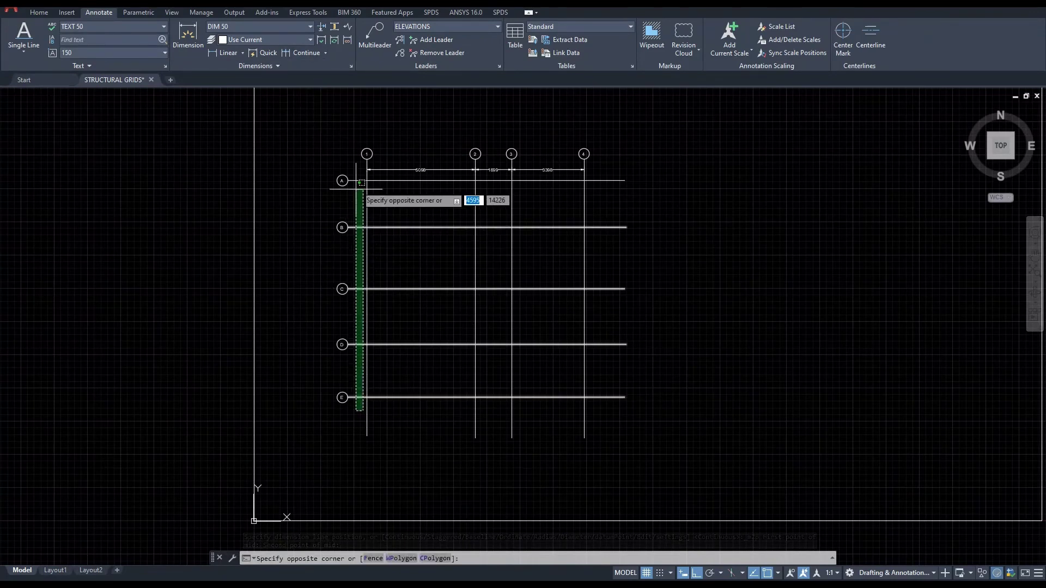
{"action": "left_click", "coordinate": [352, 173]}
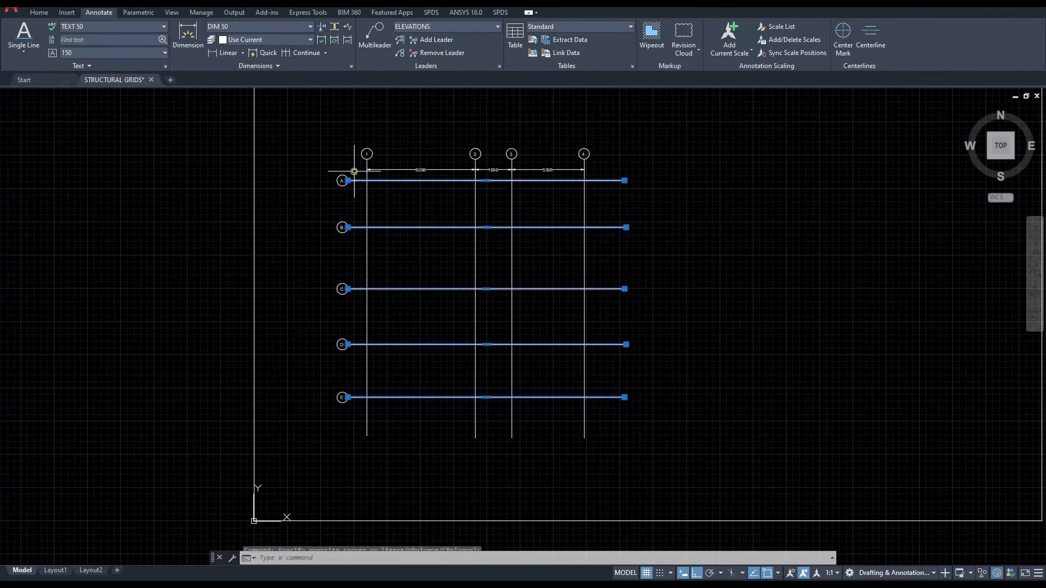
{"action": "left_click", "coordinate": [268, 53]}
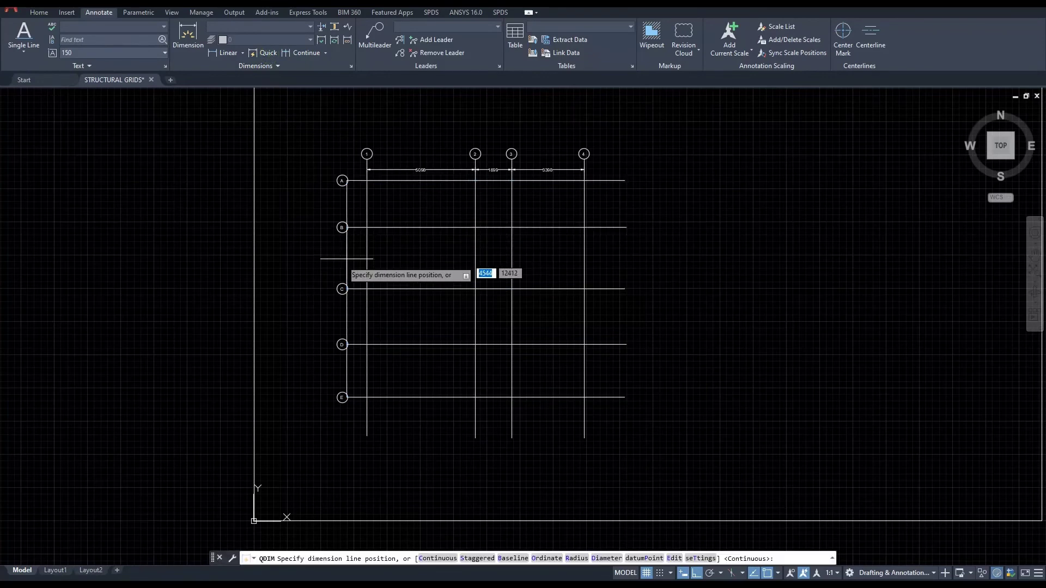
{"action": "left_click", "coordinate": [311, 261]}
Move the A–E dimension chain from its upper end to midway between grid 1 and the bubble end of grid A.
{"action": "left_click", "coordinate": [318, 420]}
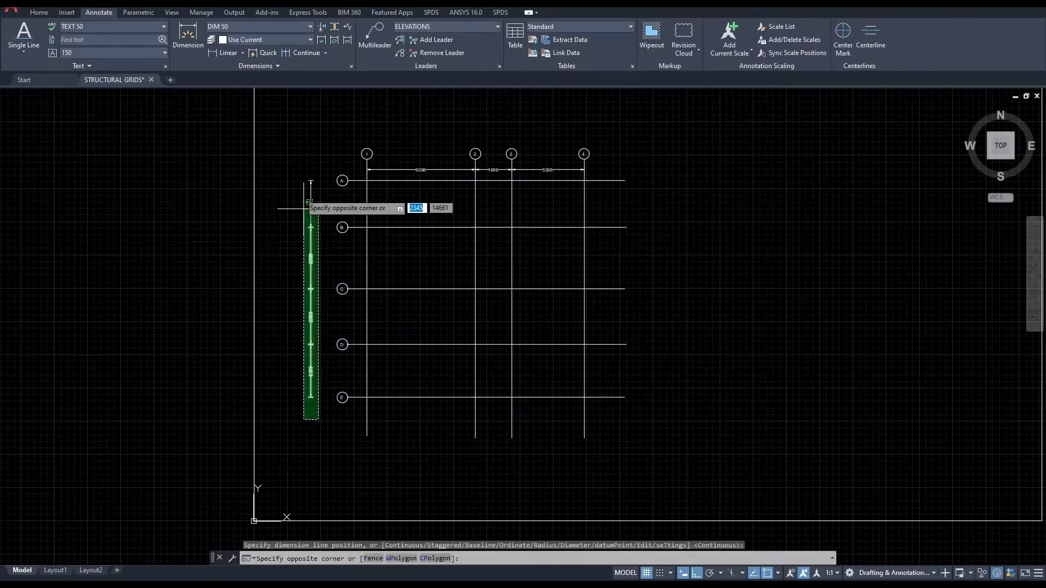
{"action": "left_click", "coordinate": [299, 160]}
{"action": "scroll", "coordinate": [302, 170], "scroll_direction": "up", "scroll_amount": 4}
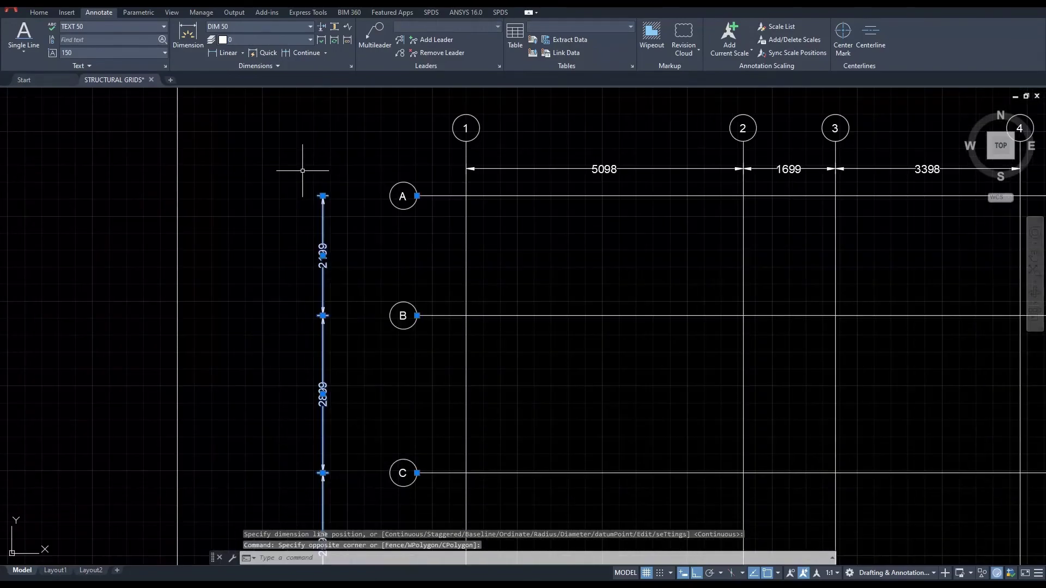
{"action": "type", "text": "m"}
{"action": "key", "text": "Return"}
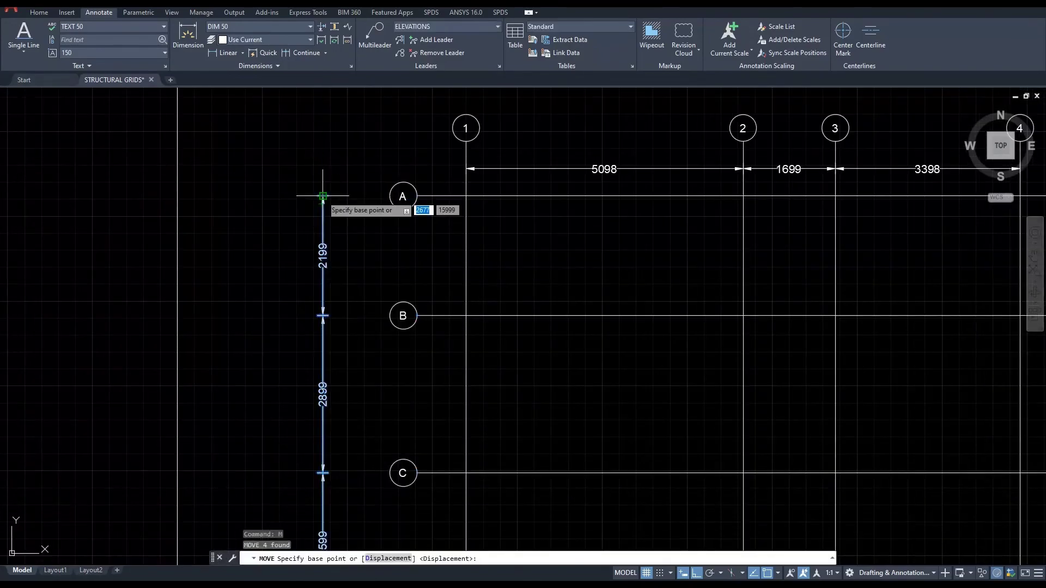
{"action": "left_click", "coordinate": [321, 196]}
{"action": "scroll", "coordinate": [321, 196], "scroll_direction": "up", "scroll_amount": 6}
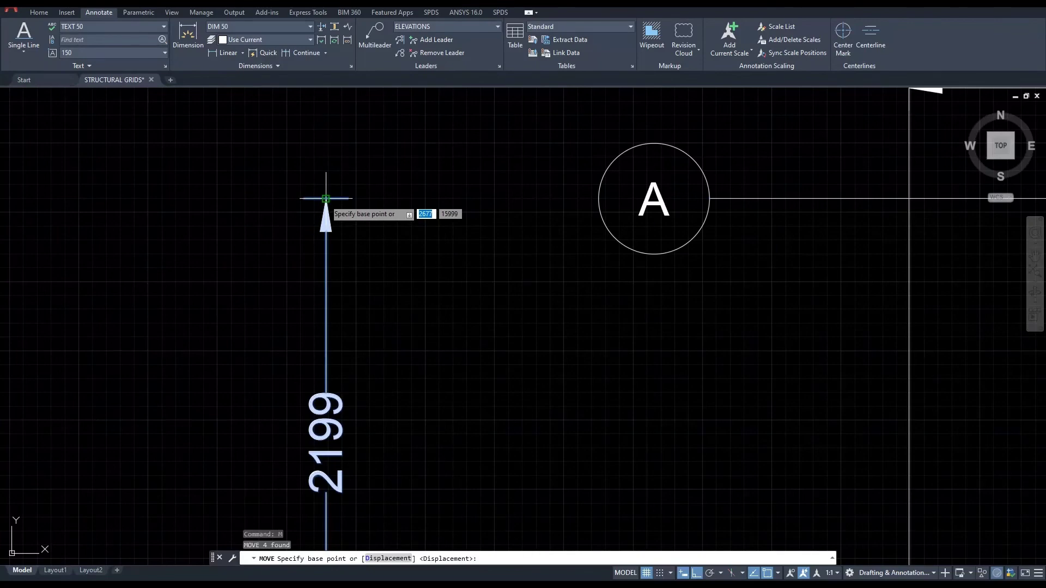
{"action": "scroll", "coordinate": [325, 199], "scroll_direction": "down", "scroll_amount": 6}
{"action": "right_click", "coordinate": [440, 201], "text": "shift"}
{"action": "left_click", "coordinate": [473, 231]}
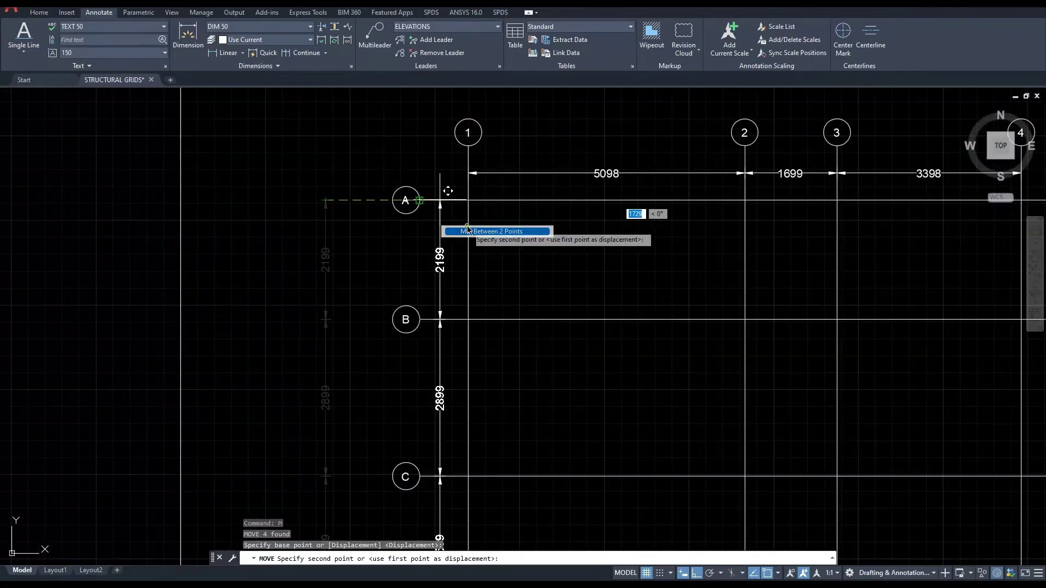
{"action": "left_click", "coordinate": [474, 191]}
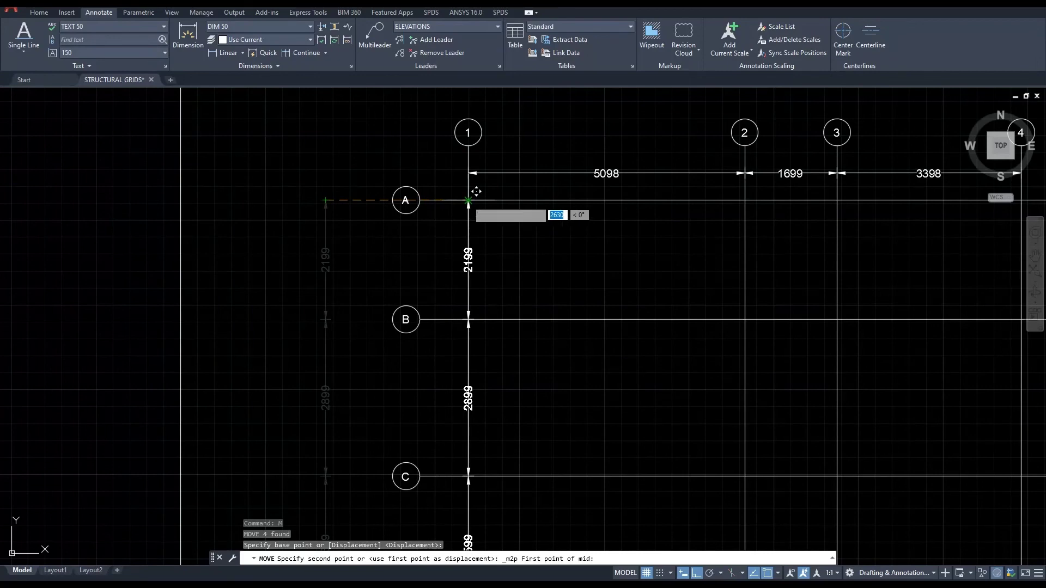
{"action": "left_click", "coordinate": [427, 191]}
Add an overall linear dimension from grid 1 to grid 4, placed midway between the existing dimension chain and the bubbles.
{"action": "scroll", "coordinate": [359, 220], "scroll_direction": "down", "scroll_amount": 2}
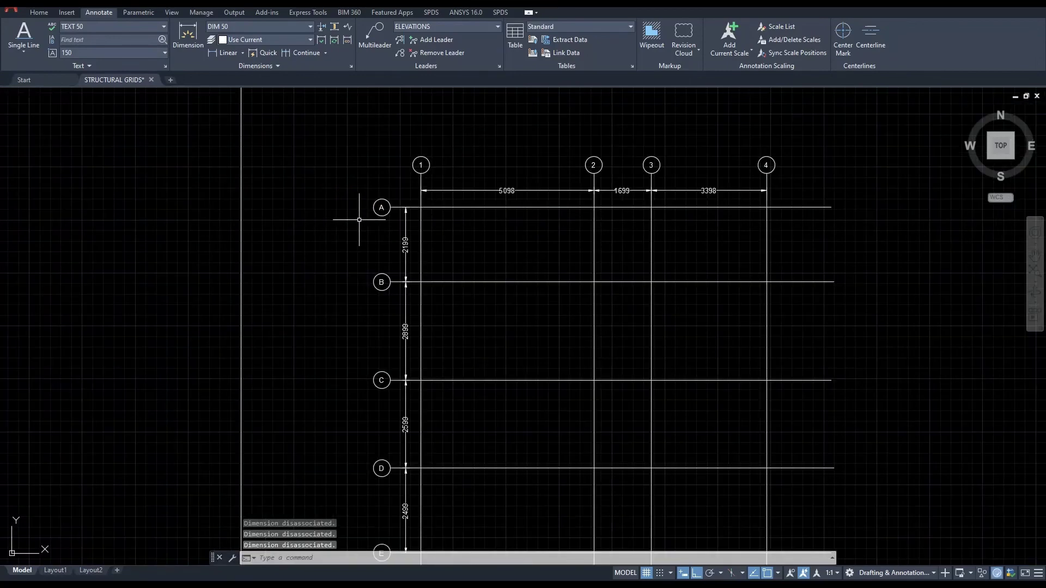
{"action": "middle_click_drag", "start_coordinate": [474, 228], "coordinate": [343, 247]}
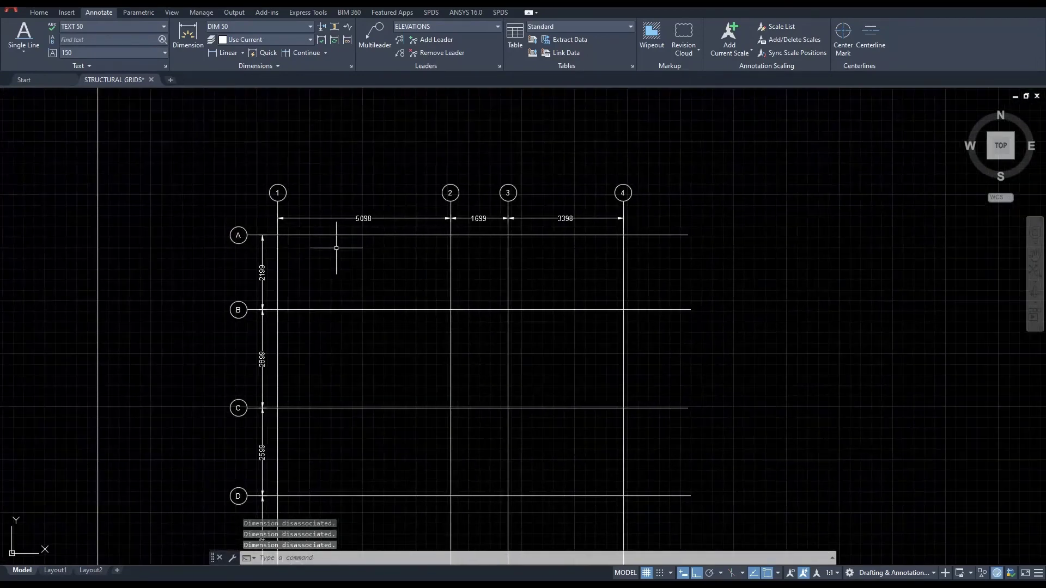
{"action": "left_click", "coordinate": [219, 54]}
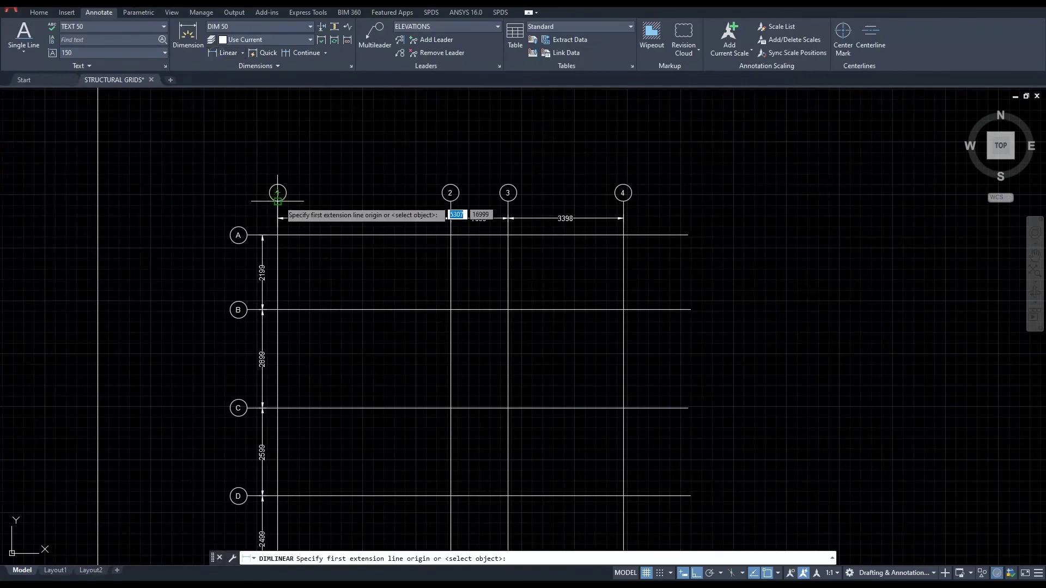
{"action": "left_click", "coordinate": [277, 201]}
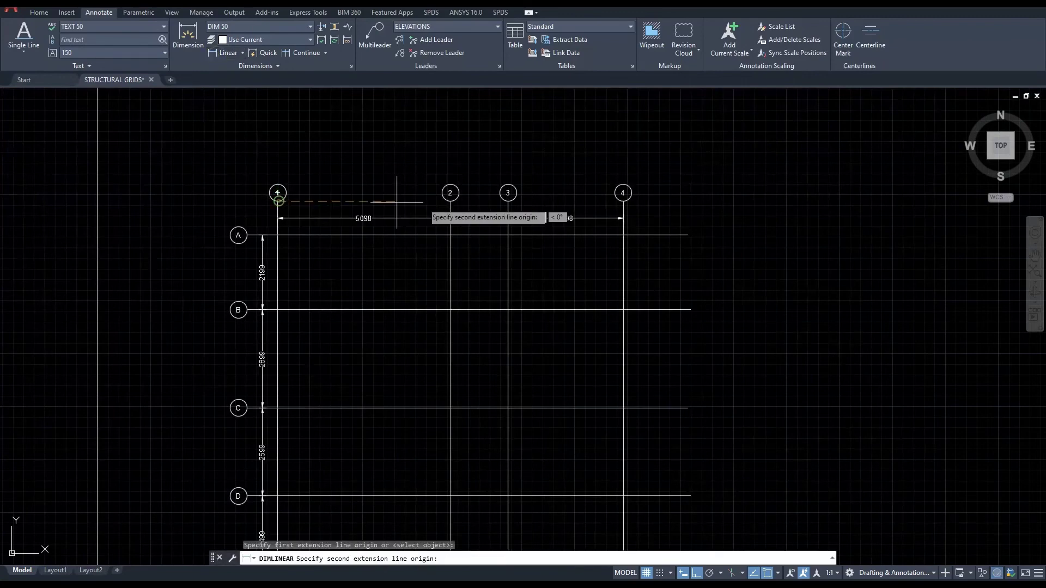
{"action": "left_click", "coordinate": [623, 202]}
{"action": "scroll", "coordinate": [432, 206], "scroll_direction": "up", "scroll_amount": 2}
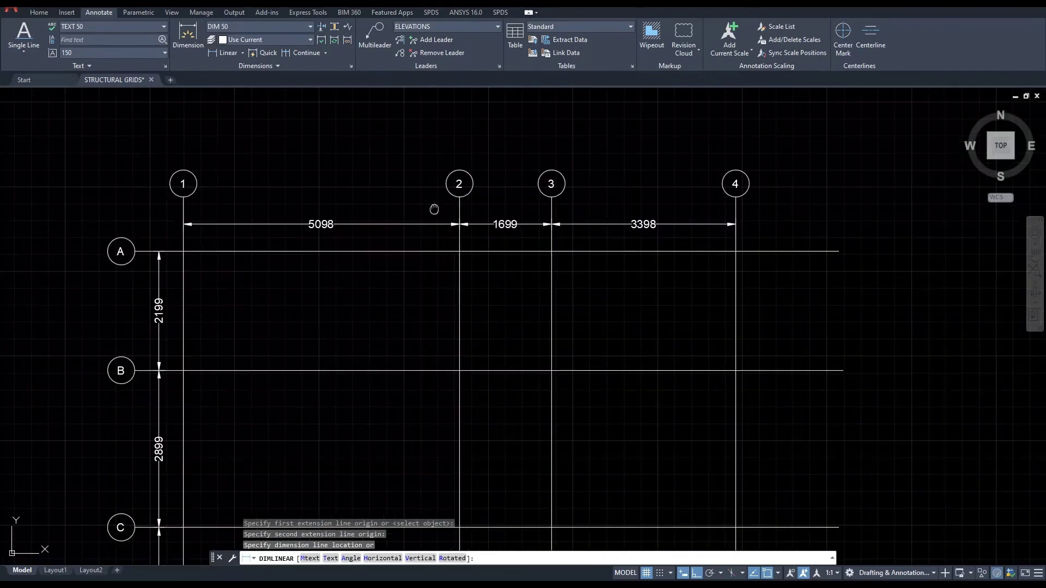
{"action": "right_click", "coordinate": [440, 235], "text": "shift"}
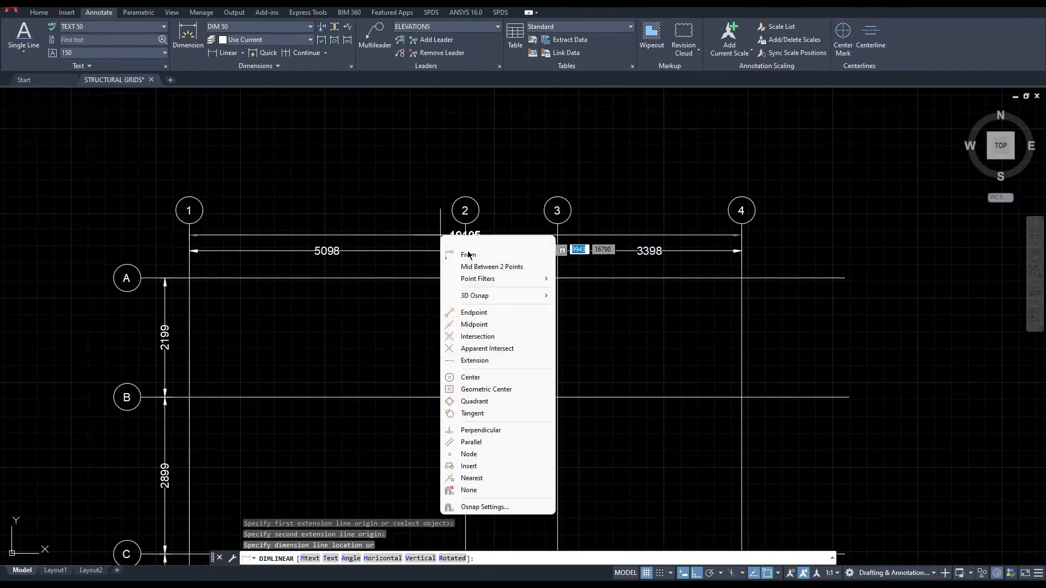
{"action": "left_click", "coordinate": [480, 267]}
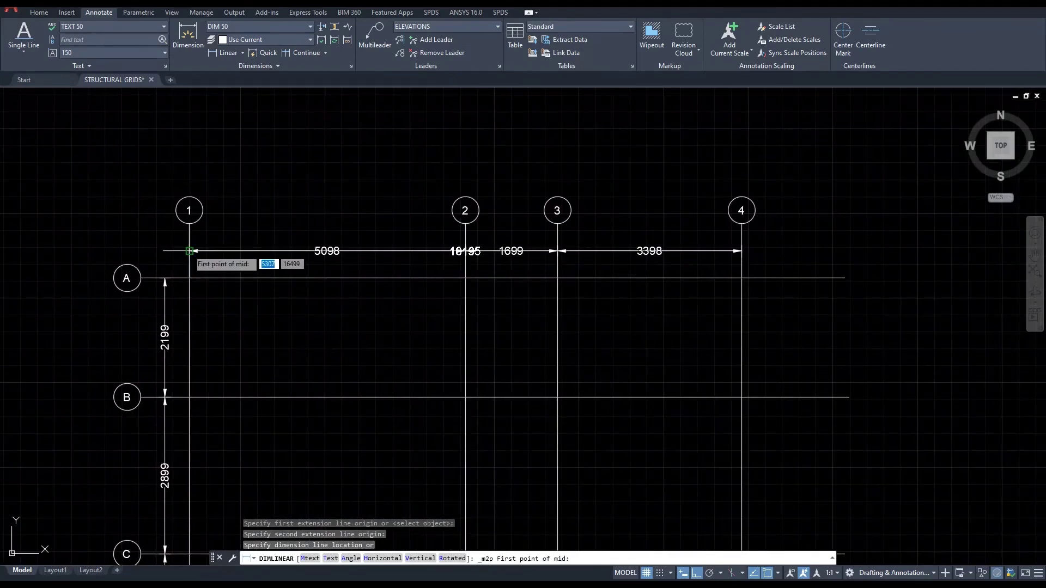
{"action": "left_click", "coordinate": [189, 251]}
{"action": "left_click", "coordinate": [189, 224]}
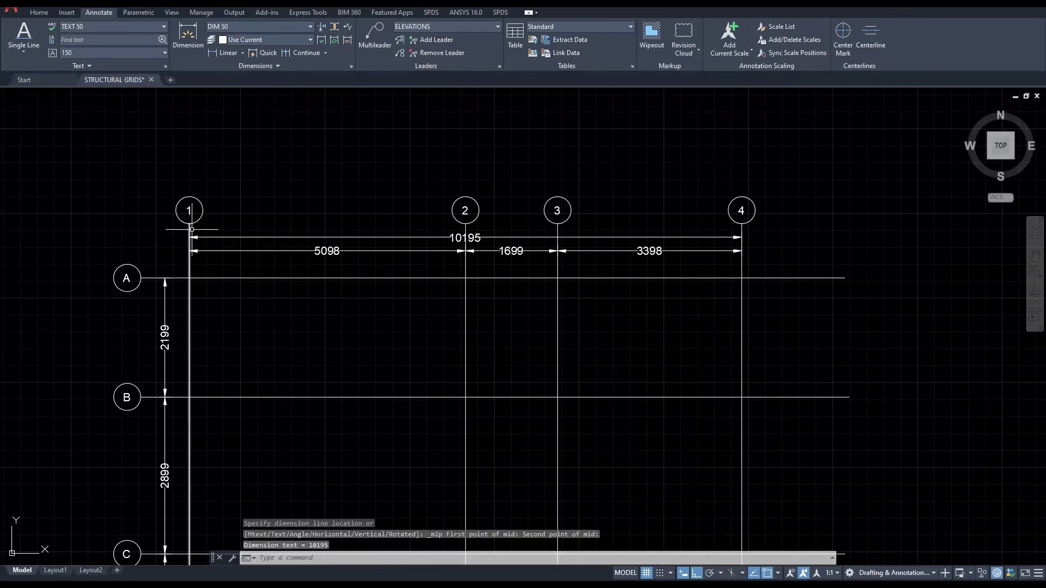
Add an overall linear dimension from grid A to grid E, midway between the bubbles and the existing dimension chain.
{"action": "scroll", "coordinate": [382, 165], "scroll_direction": "down", "scroll_amount": 3}
{"action": "middle_click_drag", "start_coordinate": [263, 309], "coordinate": [330, 202]}
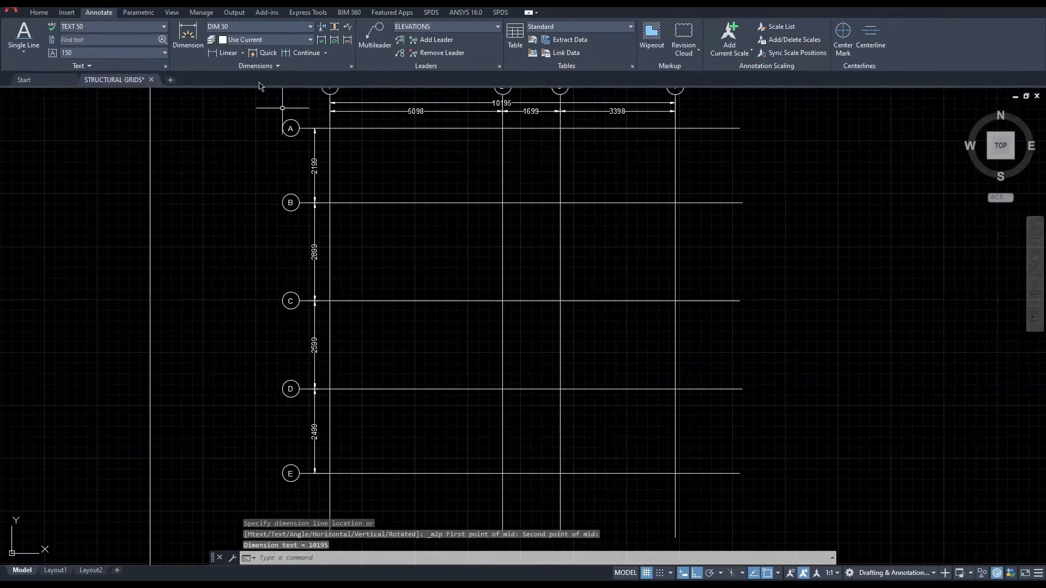
{"action": "left_click", "coordinate": [224, 52]}
{"action": "left_click", "coordinate": [299, 128]}
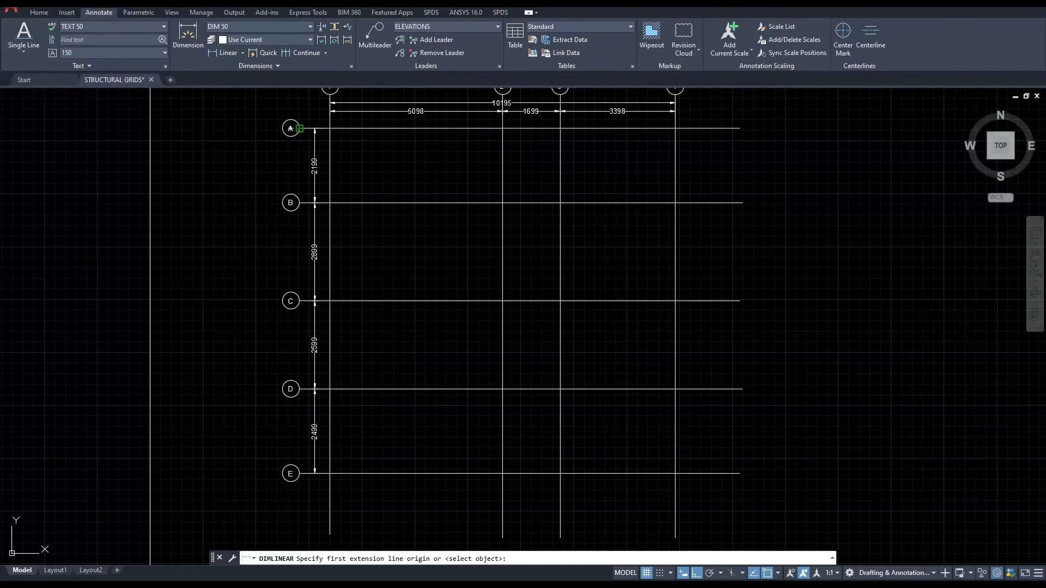
{"action": "left_click", "coordinate": [300, 474]}
{"action": "right_click", "coordinate": [307, 341], "text": "shift"}
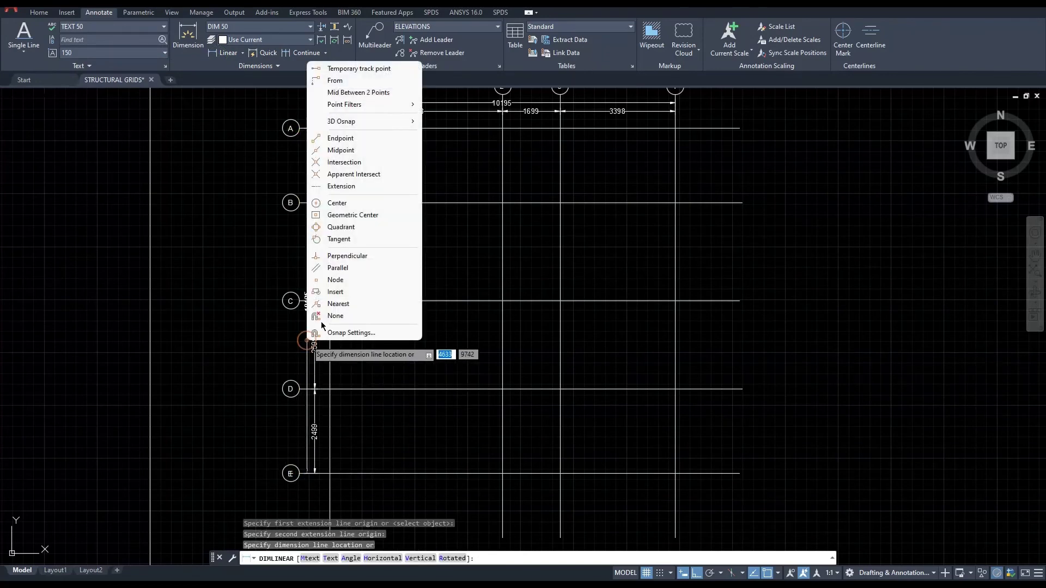
{"action": "left_click", "coordinate": [358, 92]}
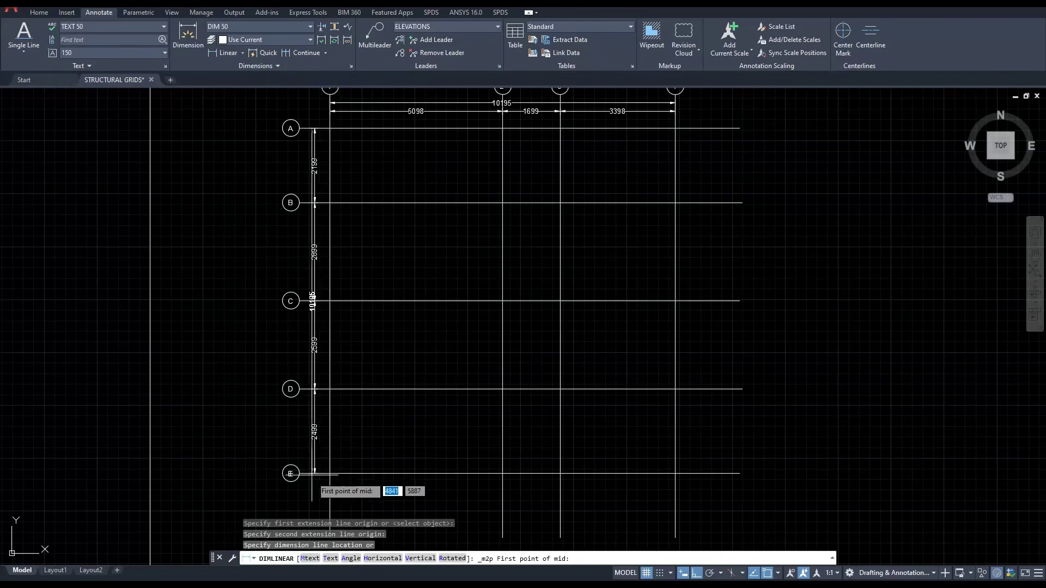
{"action": "left_click", "coordinate": [301, 473]}
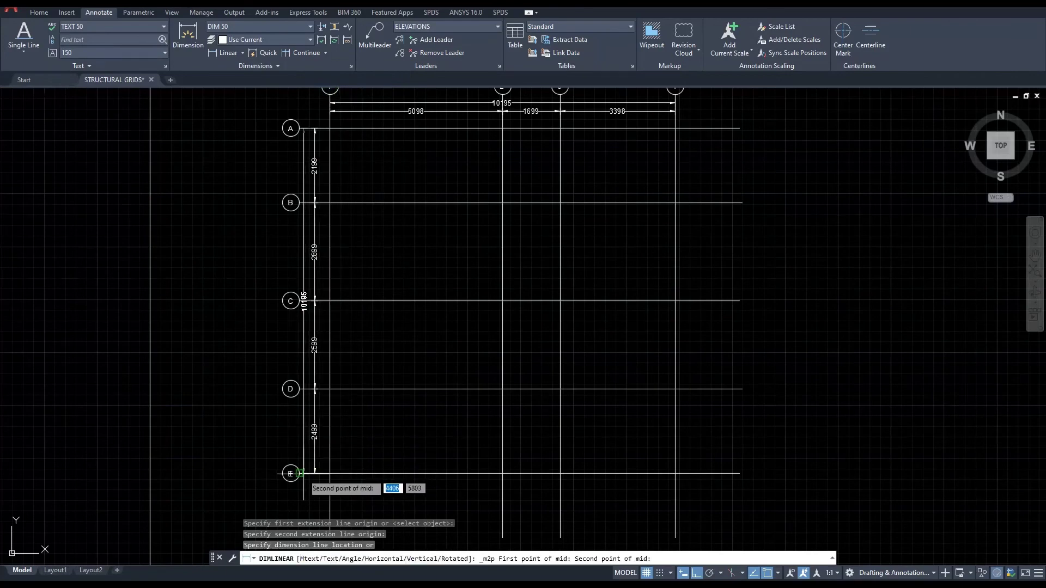
{"action": "left_click", "coordinate": [314, 473]}
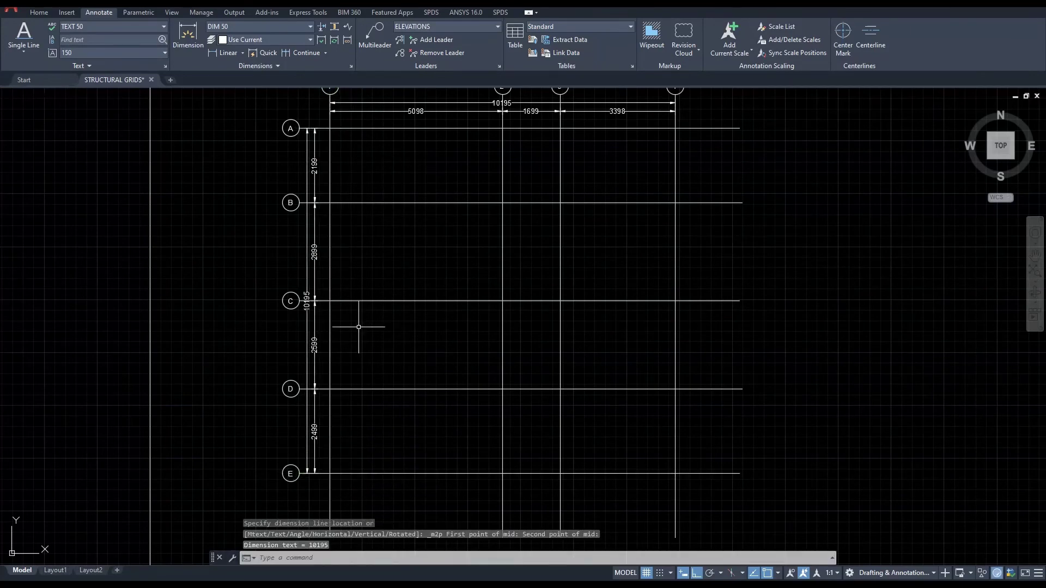
{"action": "key", "text": "Escape"}
{"action": "scroll", "coordinate": [358, 316], "scroll_direction": "down", "scroll_amount": 2}
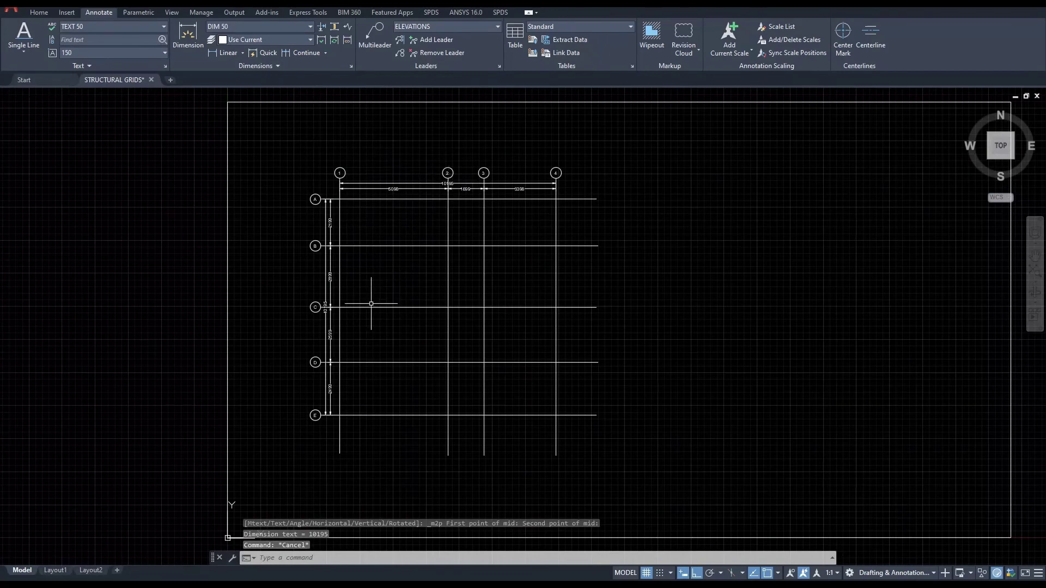